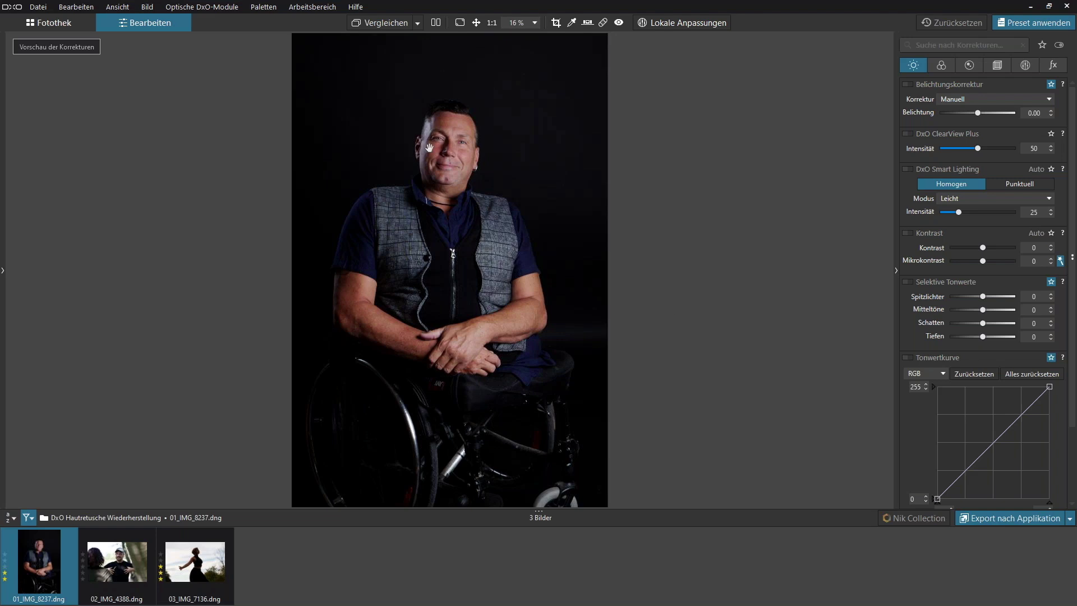
Step: Zoom to 100% on the man's face and position it higher in view
{"action": "left_click", "coordinate": [455, 146]}
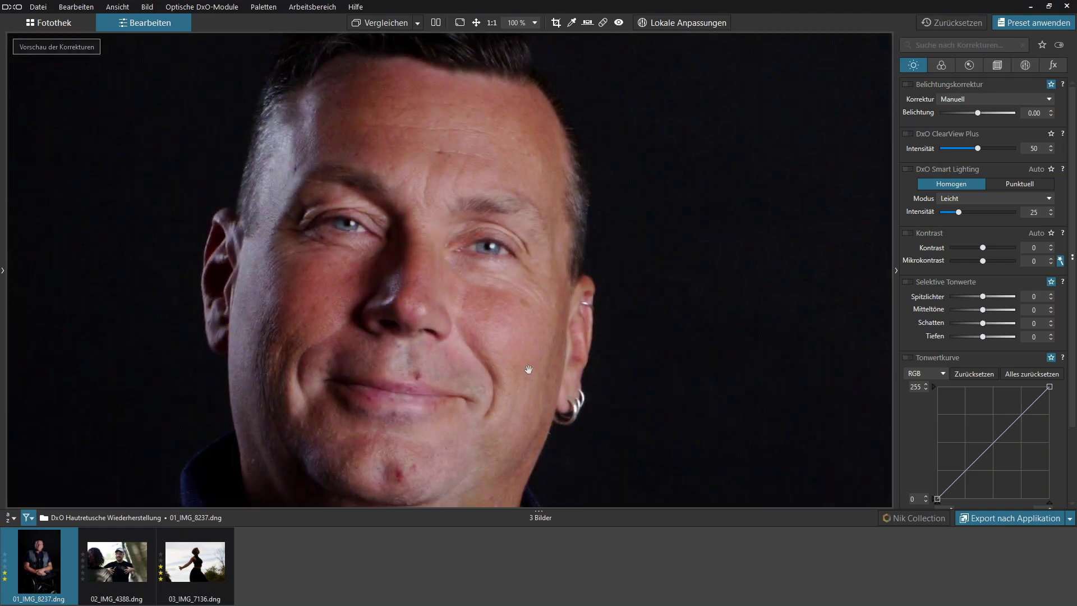
{"action": "left_click_drag", "start_coordinate": [527, 370], "coordinate": [525, 318]}
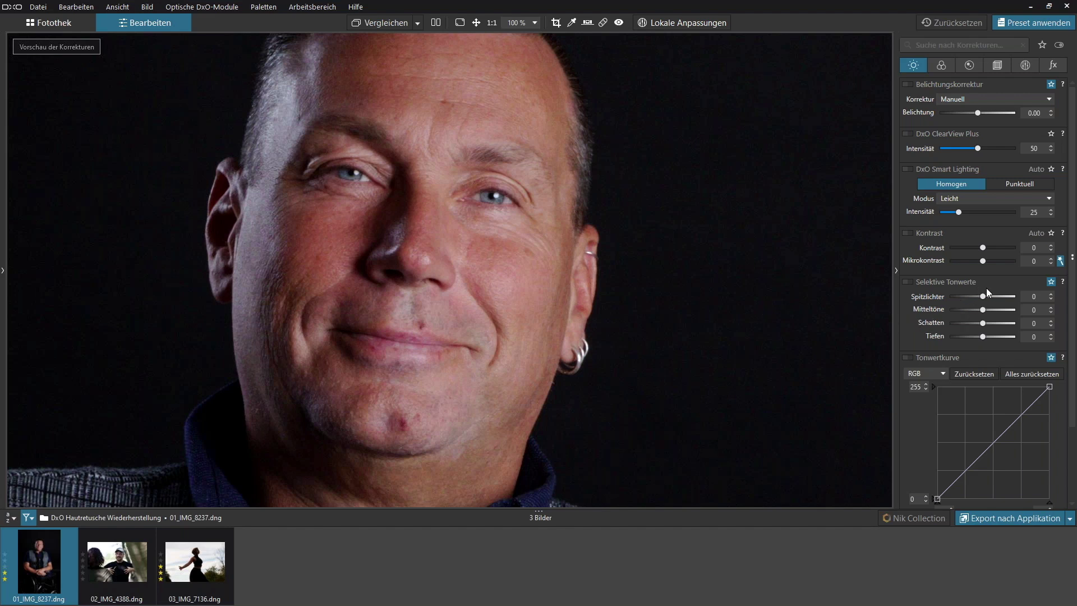
Step: Try the DxO Advanced workspace, then switch back to the personal saved workspace
{"action": "left_click", "coordinate": [313, 7]}
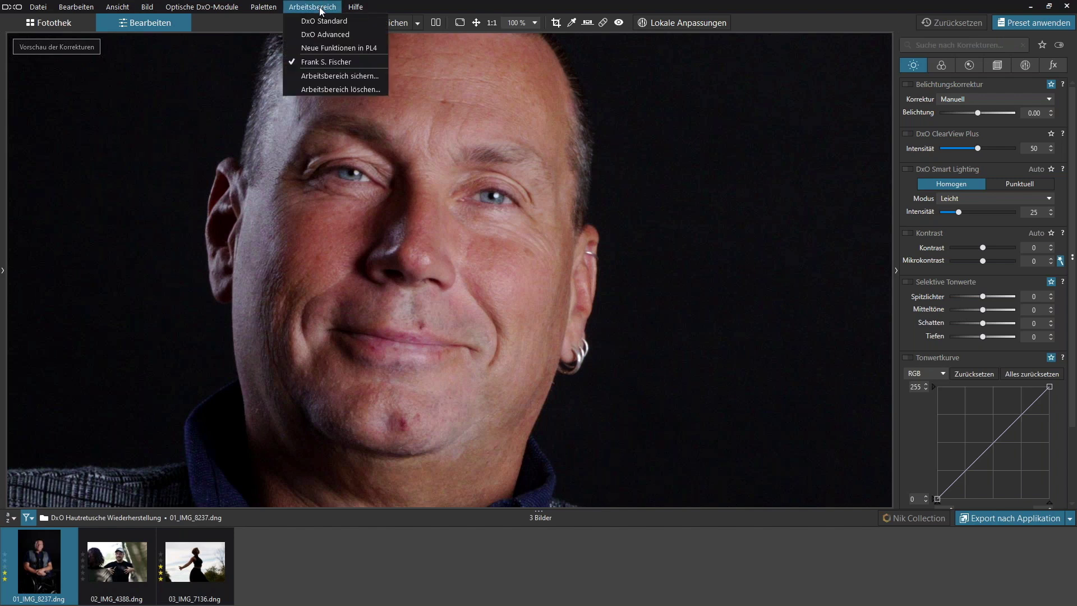
{"action": "left_click", "coordinate": [352, 35]}
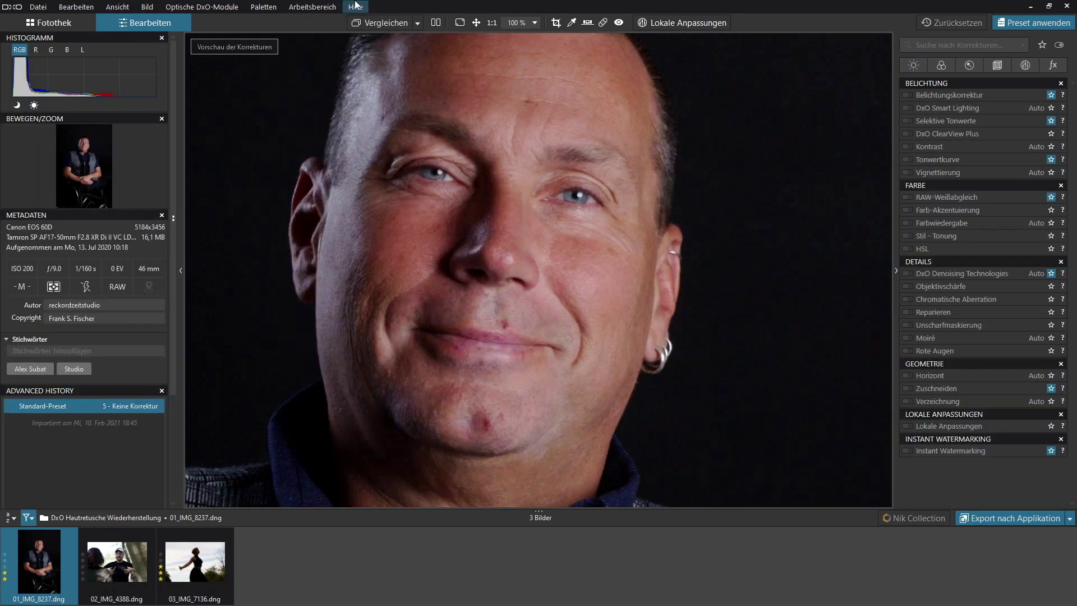
{"action": "left_click", "coordinate": [313, 7]}
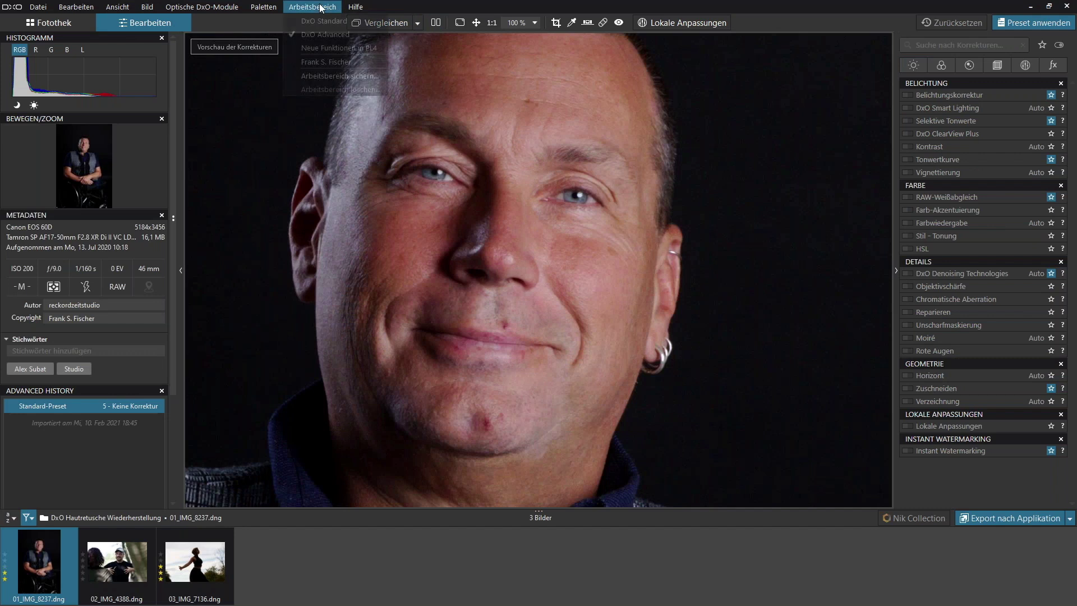
{"action": "left_click", "coordinate": [337, 60]}
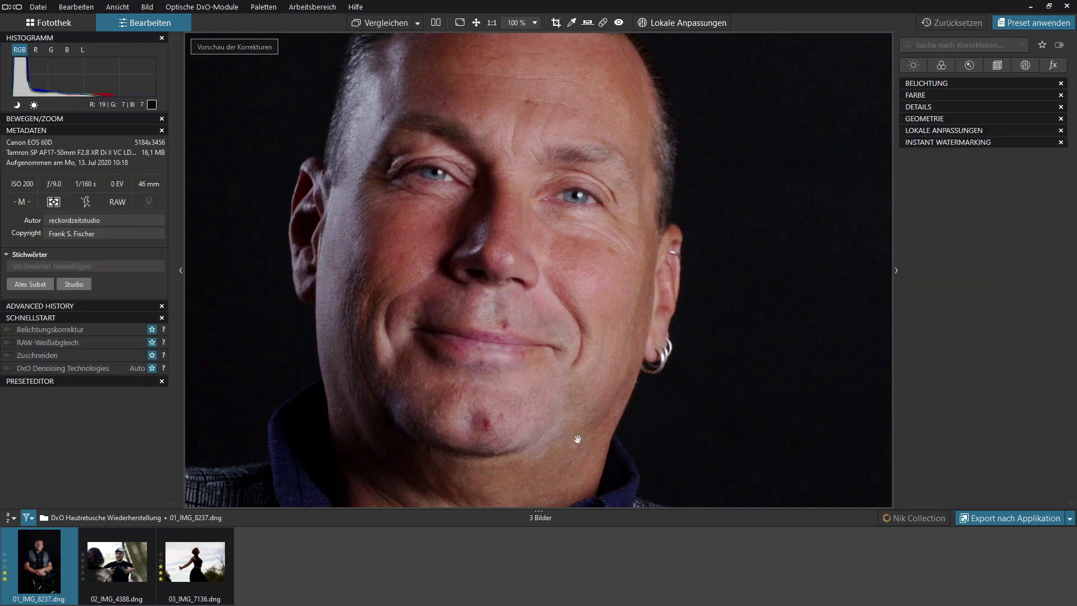
Step: Hide the left panel and re-zoom to 100% on the face
{"action": "left_click", "coordinate": [180, 270]}
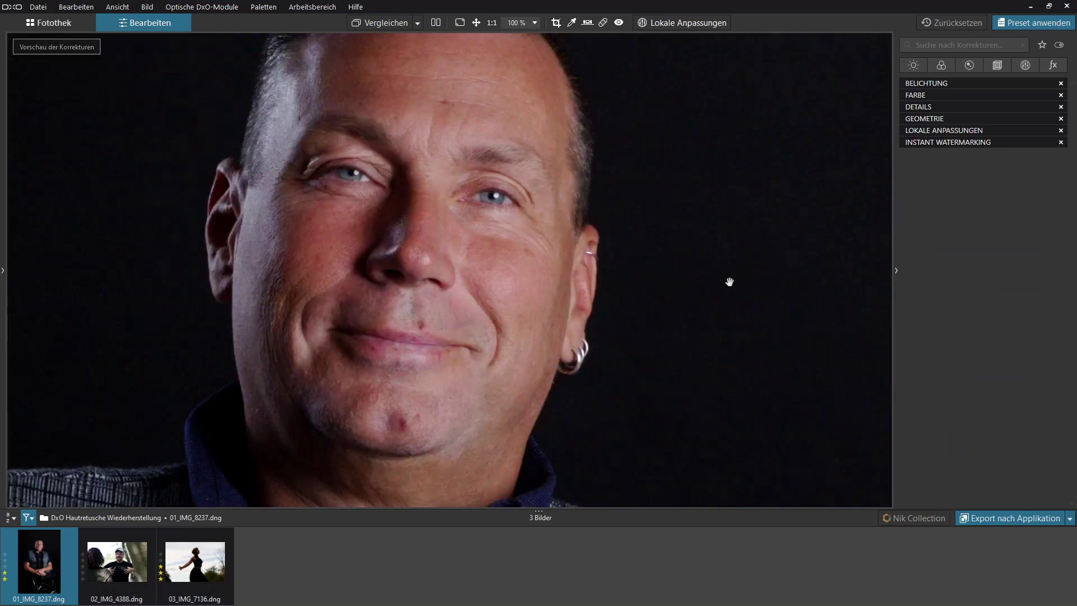
{"action": "left_click", "coordinate": [595, 226]}
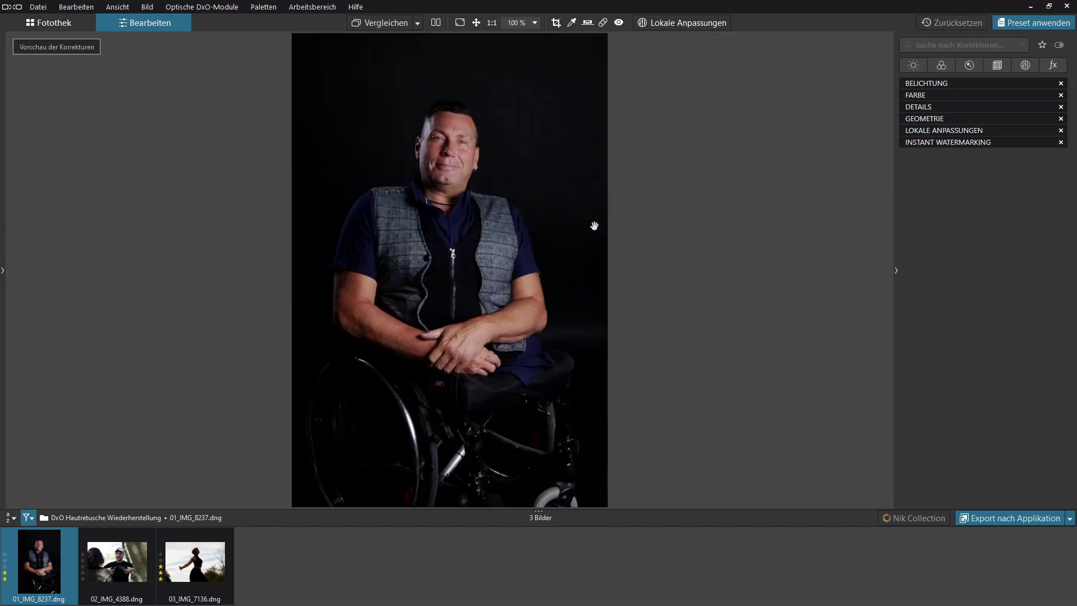
{"action": "left_click", "coordinate": [448, 154]}
{"action": "left_click_drag", "start_coordinate": [567, 315], "coordinate": [545, 254]}
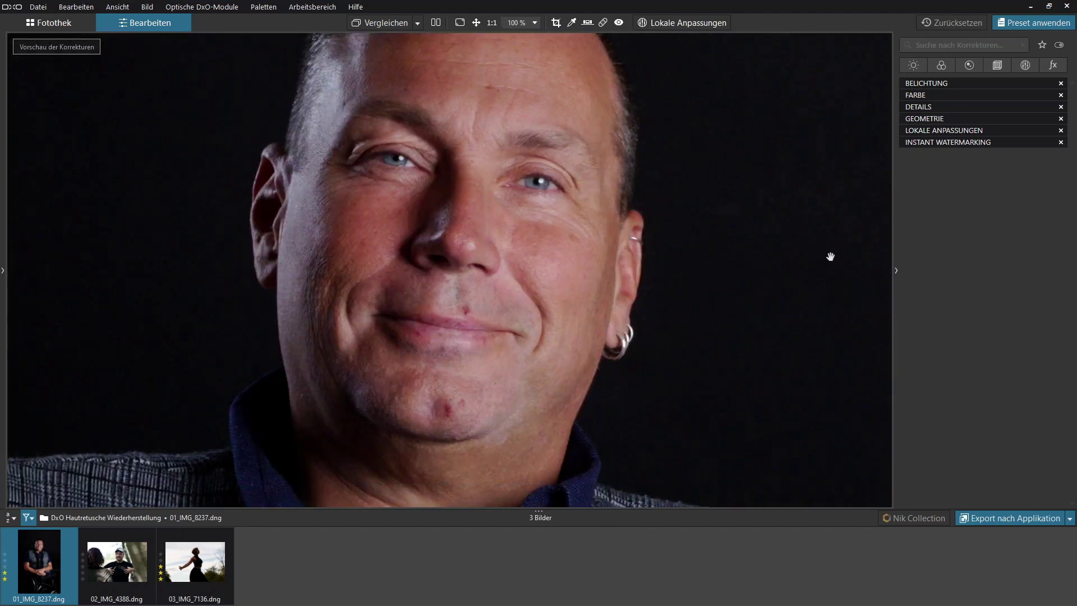
Step: Set Selektive Tonwerte Spitzlichter to -27 in Belichtung, checking against the original with Vergleichen
{"action": "left_click", "coordinate": [916, 65]}
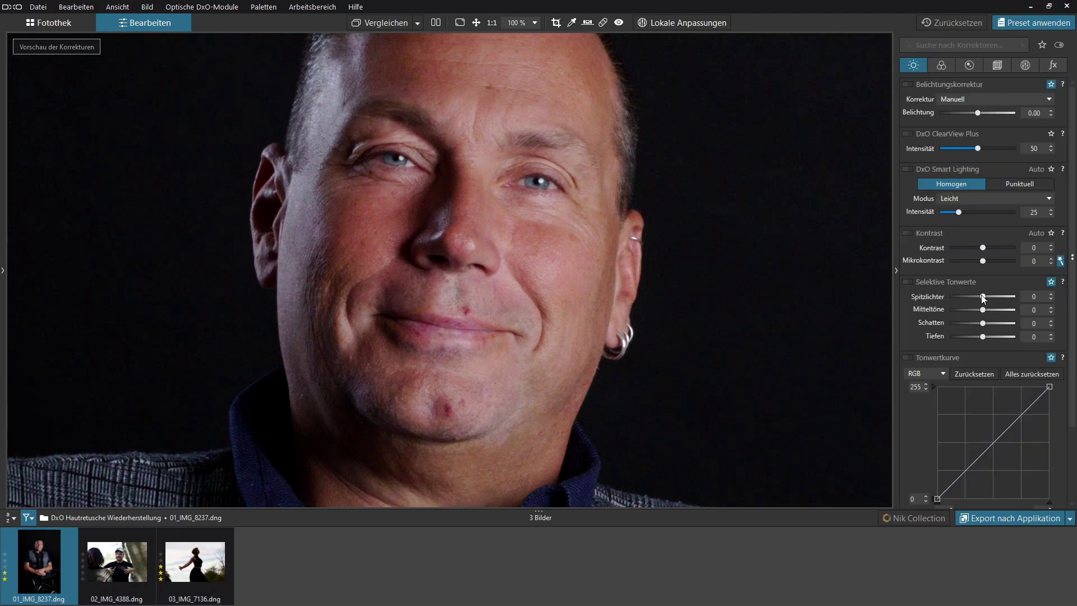
{"action": "left_click_drag", "start_coordinate": [982, 296], "coordinate": [967, 296]}
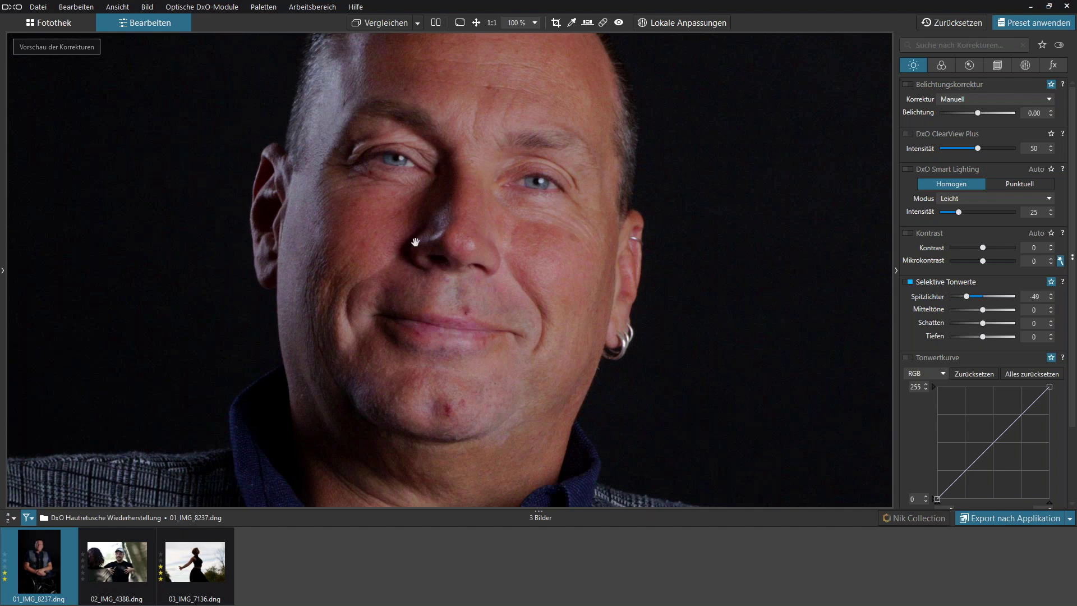
{"action": "left_click", "coordinate": [377, 26]}
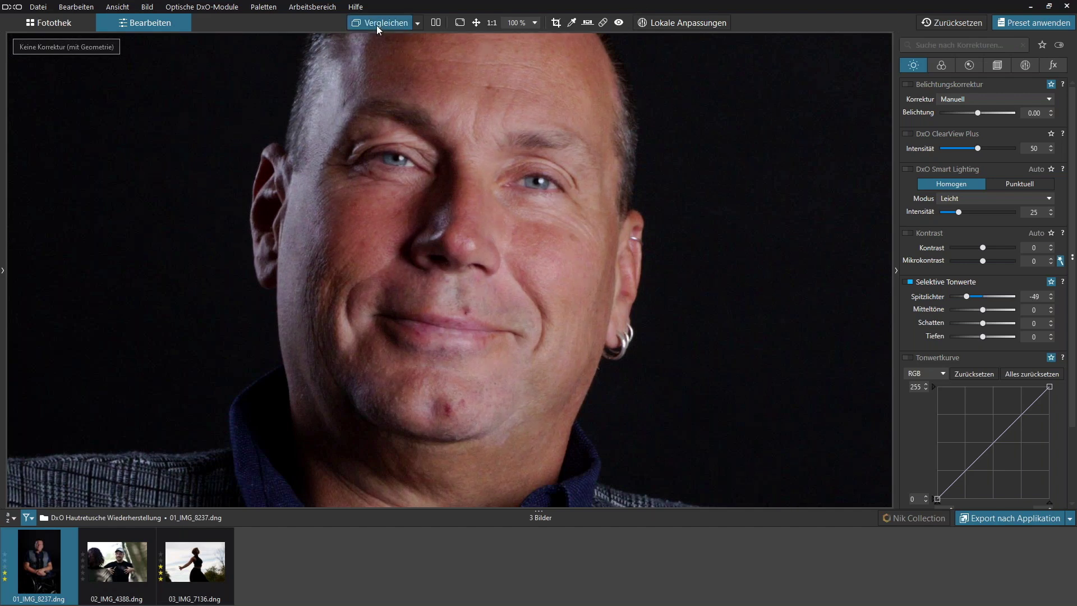
{"action": "left_click", "coordinate": [376, 26]}
{"action": "left_click", "coordinate": [376, 25]}
{"action": "left_click", "coordinate": [376, 25]}
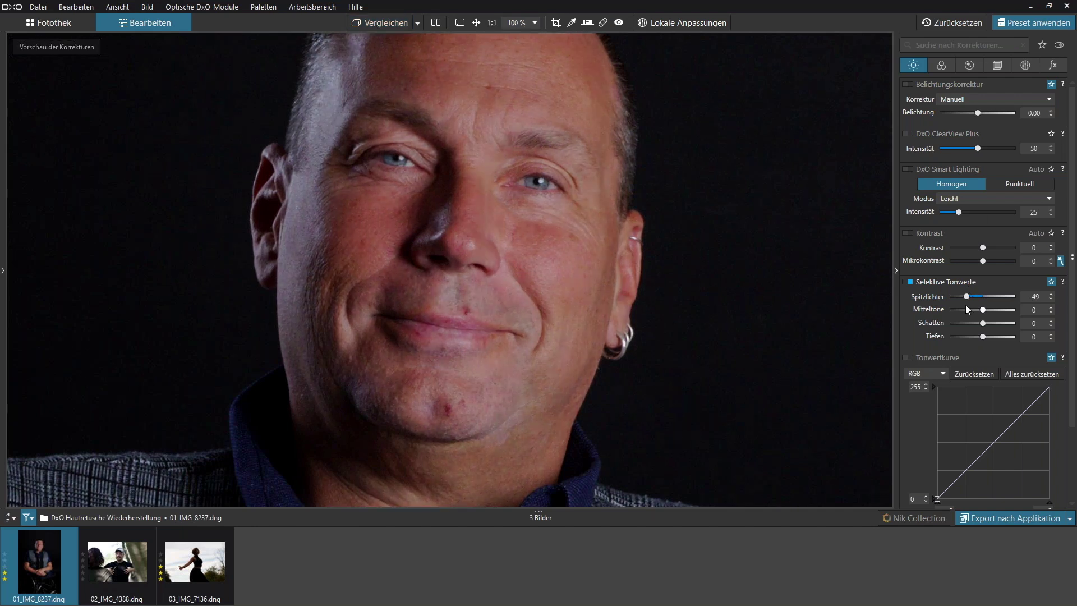
{"action": "left_click_drag", "start_coordinate": [968, 296], "coordinate": [975, 296]}
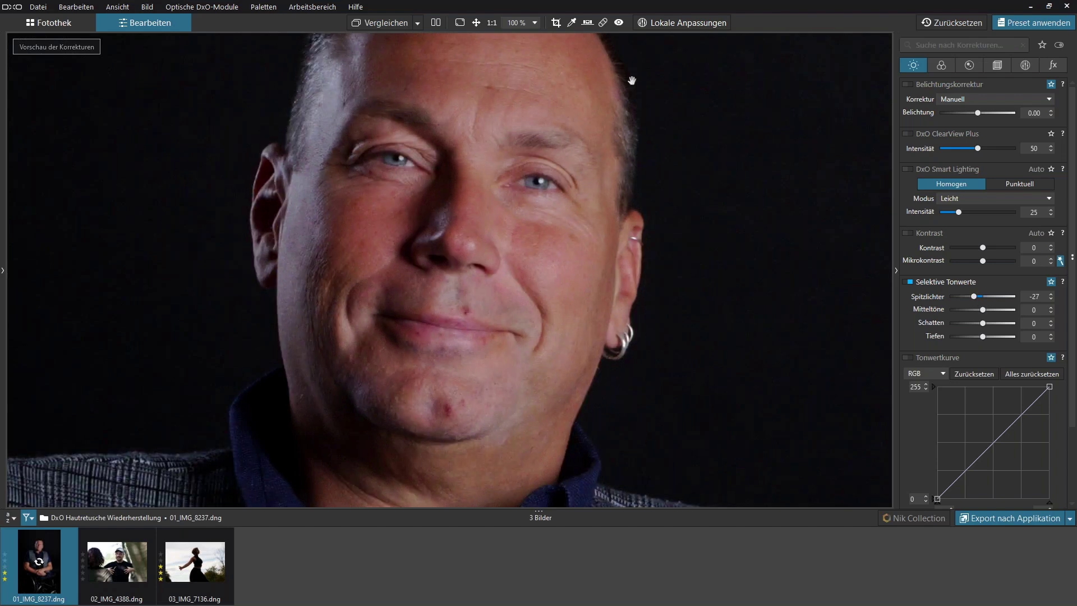
{"action": "left_click", "coordinate": [385, 23]}
{"action": "left_click", "coordinate": [385, 22]}
{"action": "left_click", "coordinate": [459, 209]}
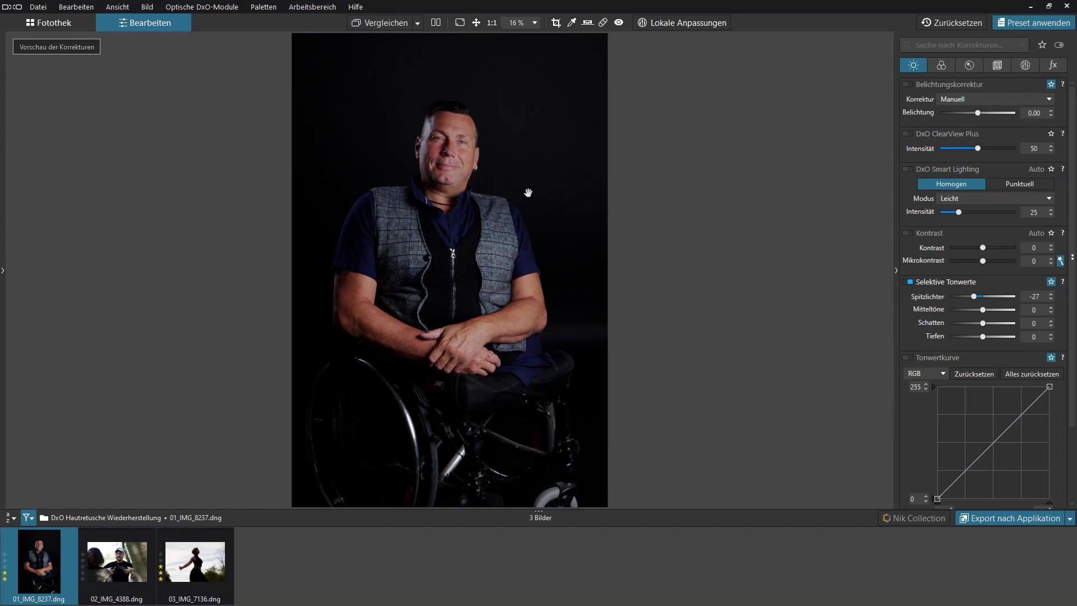
Step: Zoom to 100% on the face, enter Lokale Anpassungen and open the mask-type wheel
{"action": "left_click", "coordinate": [430, 139]}
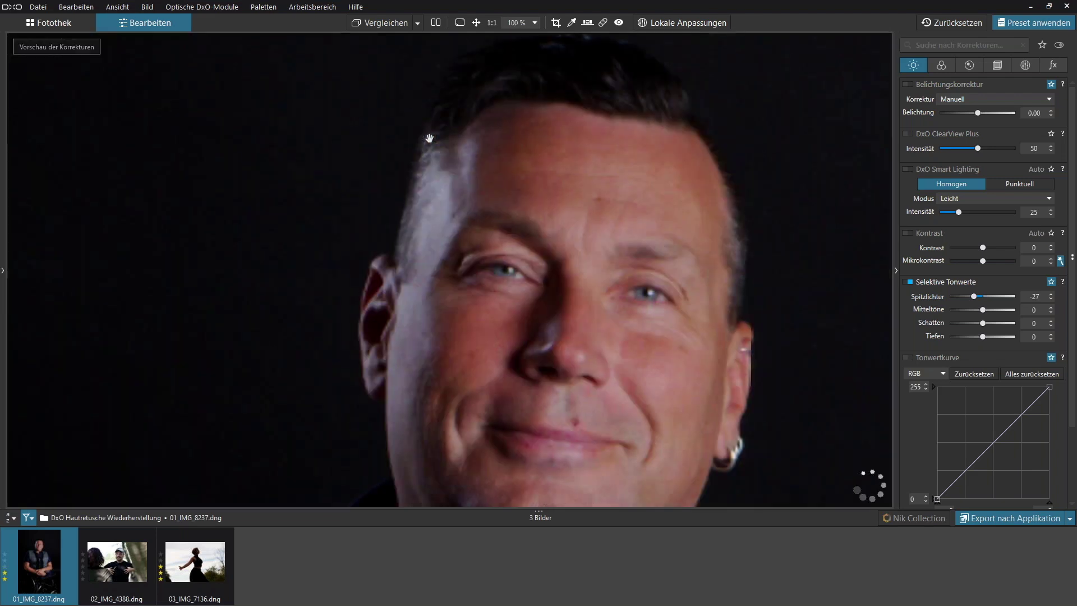
{"action": "mouse_move", "coordinate": [454, 277]}
{"action": "left_mouse_down"}
{"action": "mouse_move", "coordinate": [433, 241]}
{"action": "mouse_move", "coordinate": [422, 242]}
{"action": "left_mouse_up"}
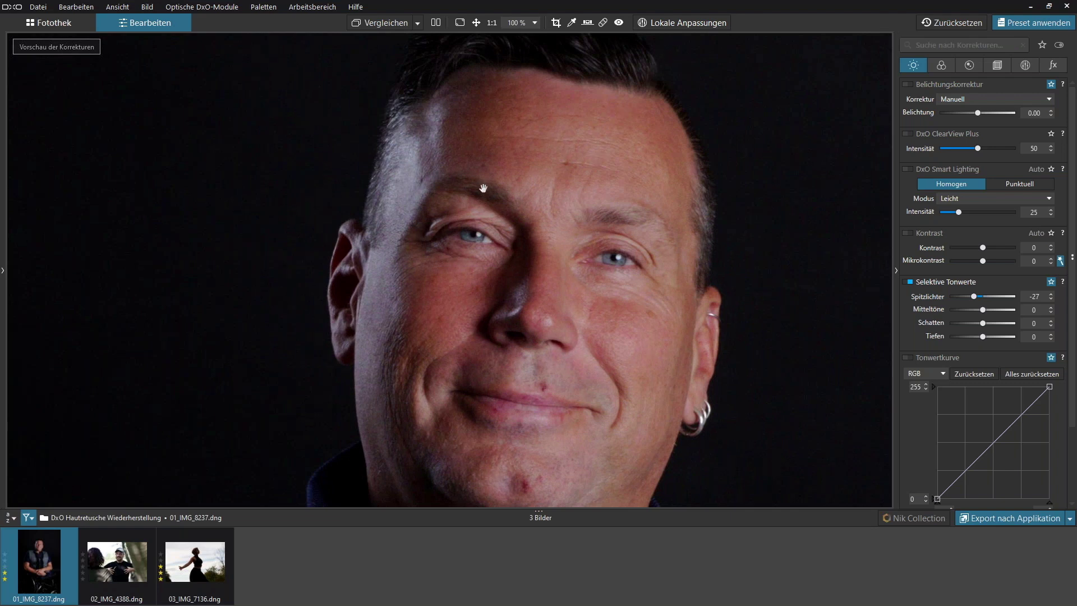
{"action": "left_click", "coordinate": [684, 22]}
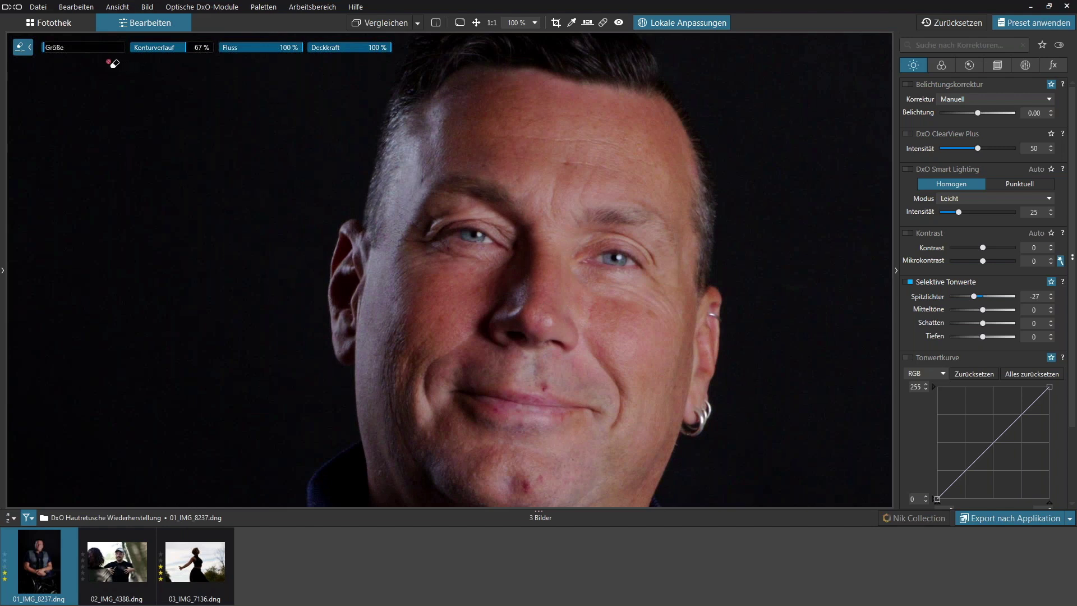
{"action": "right_click", "coordinate": [566, 299]}
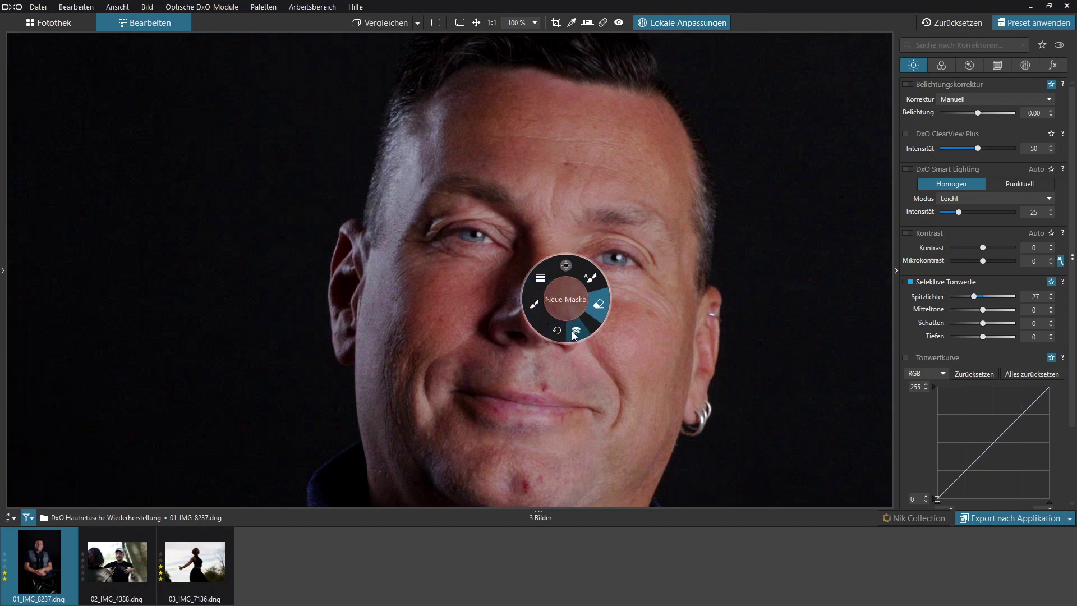
Step: Choose the Pinsel brush from the mask wheel and adjust its Größe
{"action": "left_click", "coordinate": [535, 307]}
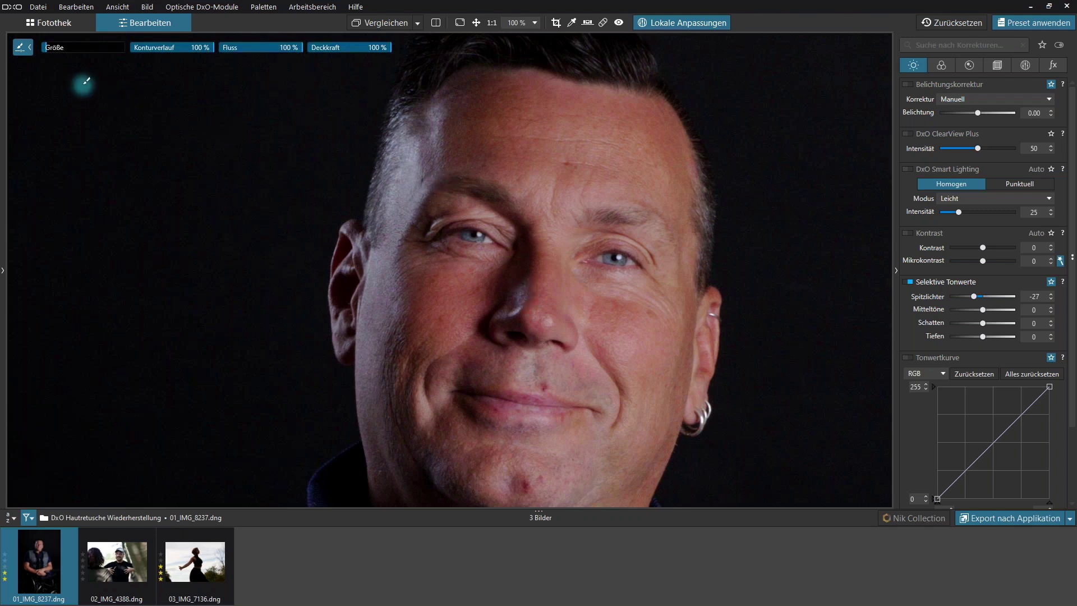
{"action": "left_click", "coordinate": [55, 48]}
{"action": "scroll", "coordinate": [489, 331], "scroll_direction": "down", "scroll_amount": 2}
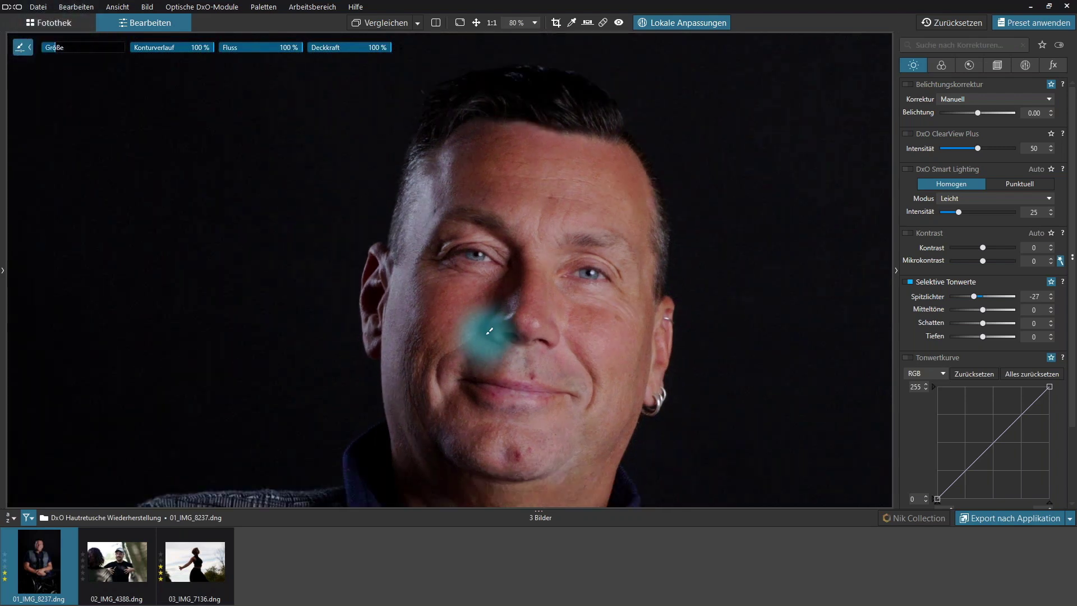
{"action": "scroll", "coordinate": [489, 331], "scroll_direction": "down", "scroll_amount": 1}
{"action": "scroll", "coordinate": [490, 331], "scroll_direction": "down", "scroll_amount": 2}
{"action": "scroll", "coordinate": [259, 256], "scroll_direction": "down", "scroll_amount": 1}
{"action": "scroll", "coordinate": [259, 256], "scroll_direction": "down", "scroll_amount": 1}
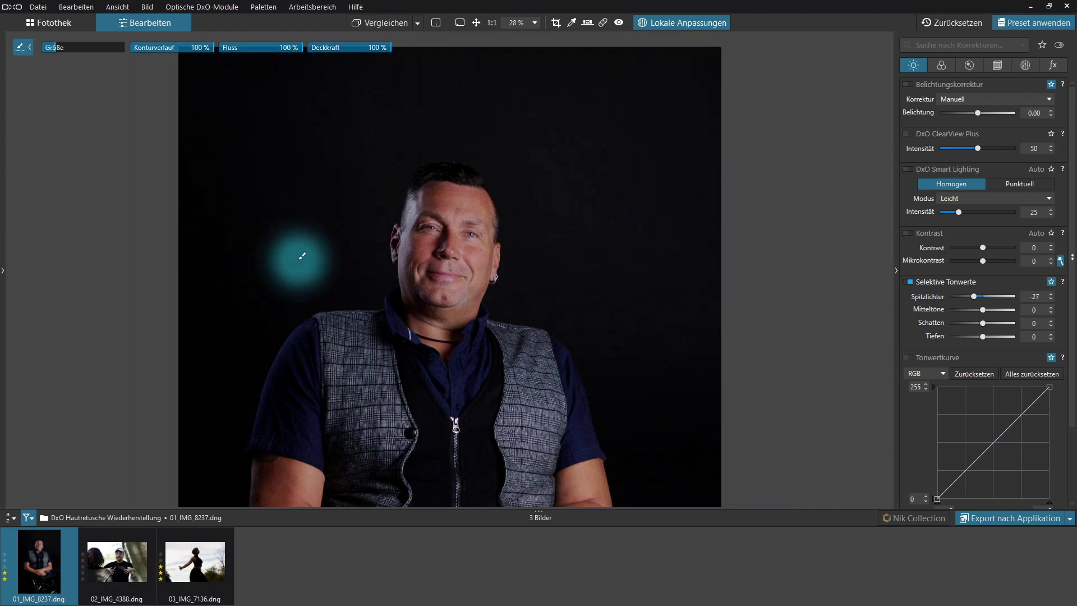
{"action": "scroll", "coordinate": [303, 256], "scroll_direction": "up", "scroll_amount": 3}
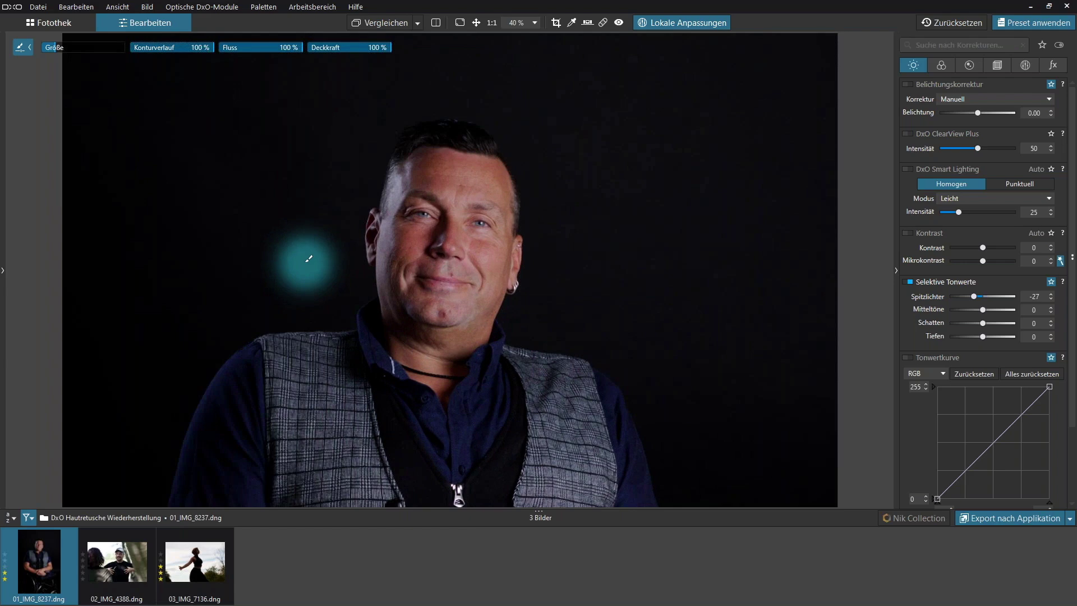
{"action": "scroll", "coordinate": [306, 257], "scroll_direction": "up", "scroll_amount": 2}
{"action": "scroll", "coordinate": [339, 270], "scroll_direction": "up", "scroll_amount": 2}
{"action": "scroll", "coordinate": [399, 271], "scroll_direction": "up", "scroll_amount": 2}
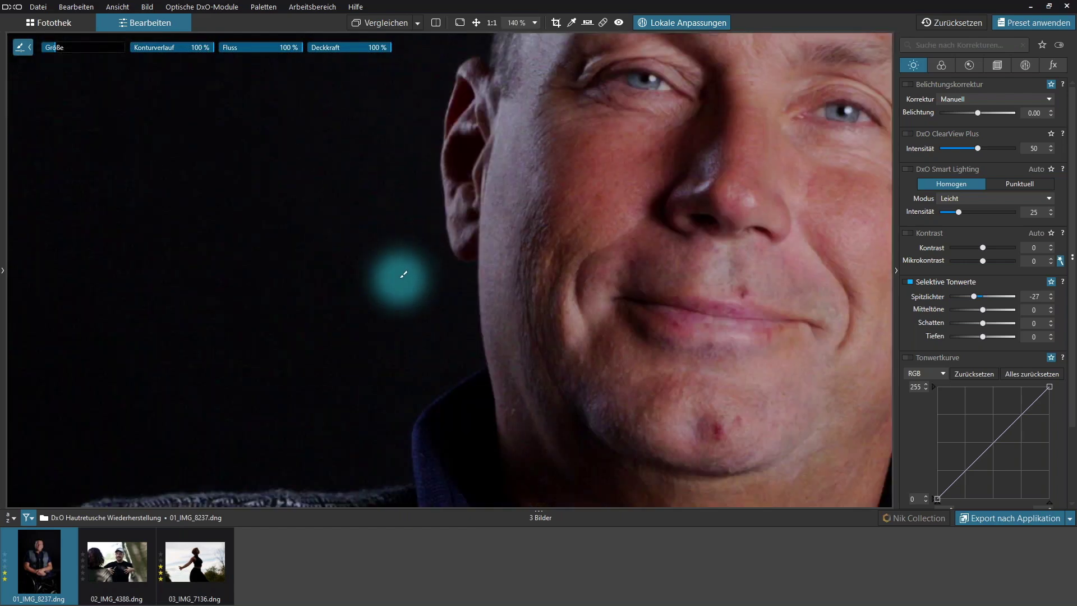
Step: Paint the brush mask from the forehead down over the left temple
{"action": "left_click_drag", "start_coordinate": [428, 243], "coordinate": [196, 326]}
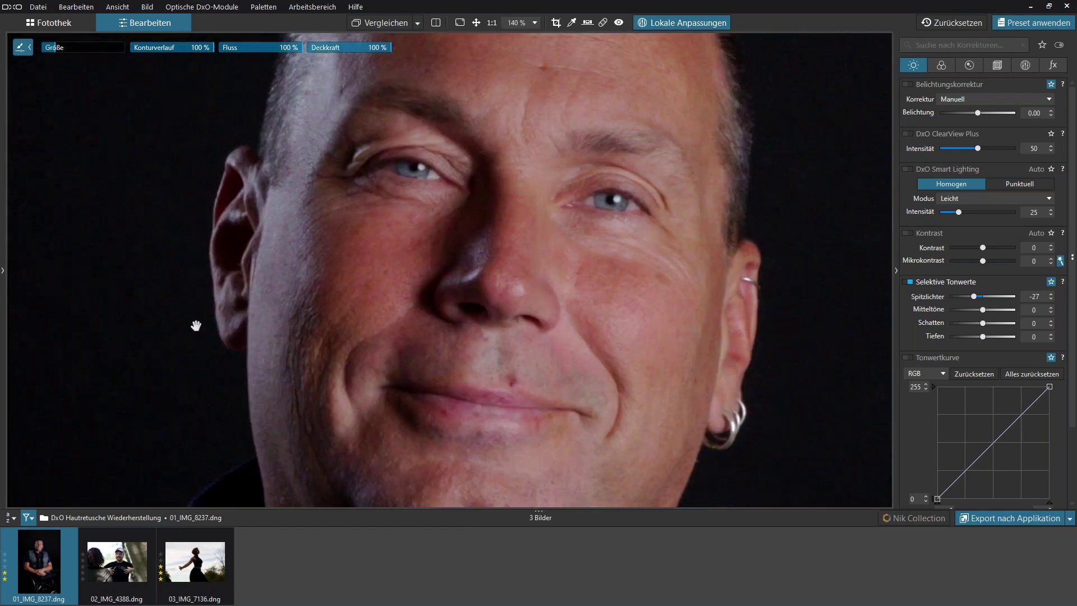
{"action": "left_click", "coordinate": [305, 268]}
{"action": "mouse_move", "coordinate": [293, 252]}
{"action": "left_mouse_down"}
{"action": "mouse_move", "coordinate": [271, 320]}
{"action": "mouse_move", "coordinate": [290, 288]}
{"action": "mouse_move", "coordinate": [293, 230]}
{"action": "left_mouse_up"}
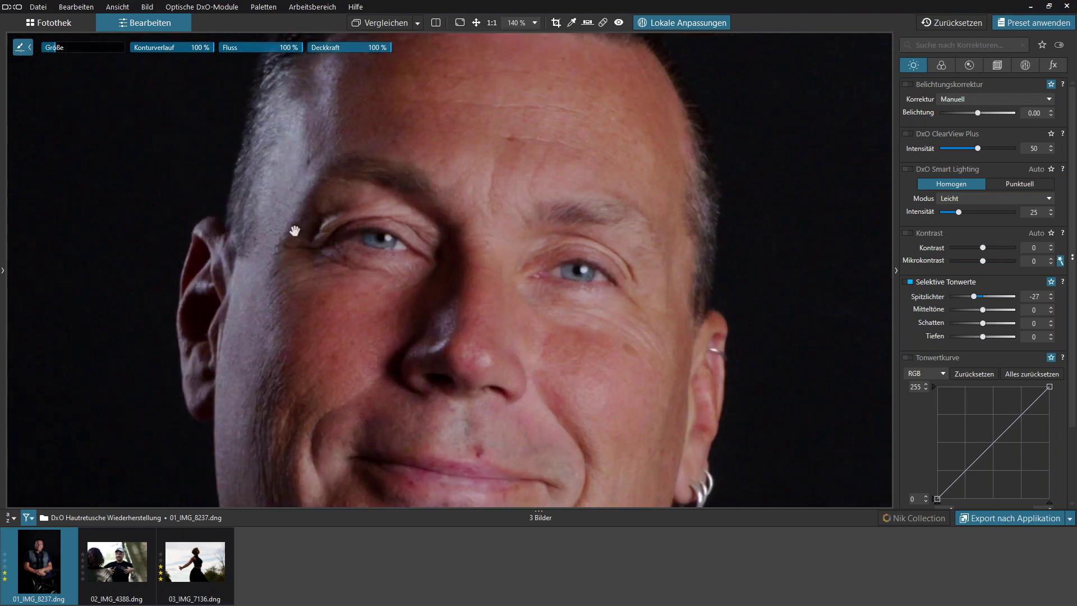
{"action": "left_click", "coordinate": [207, 291]}
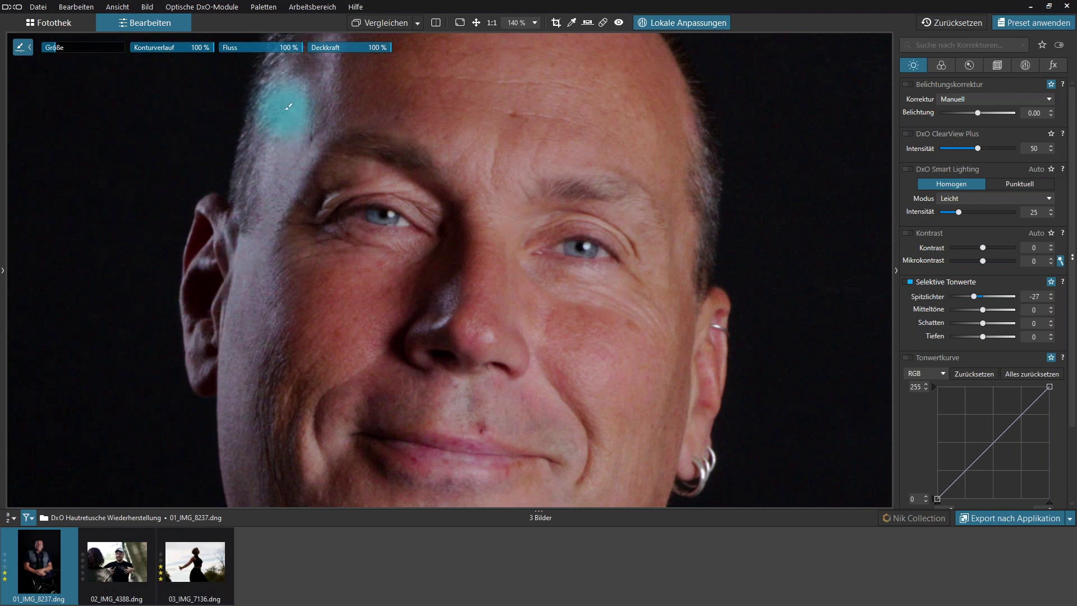
{"action": "left_click_drag", "start_coordinate": [292, 102], "coordinate": [273, 183]}
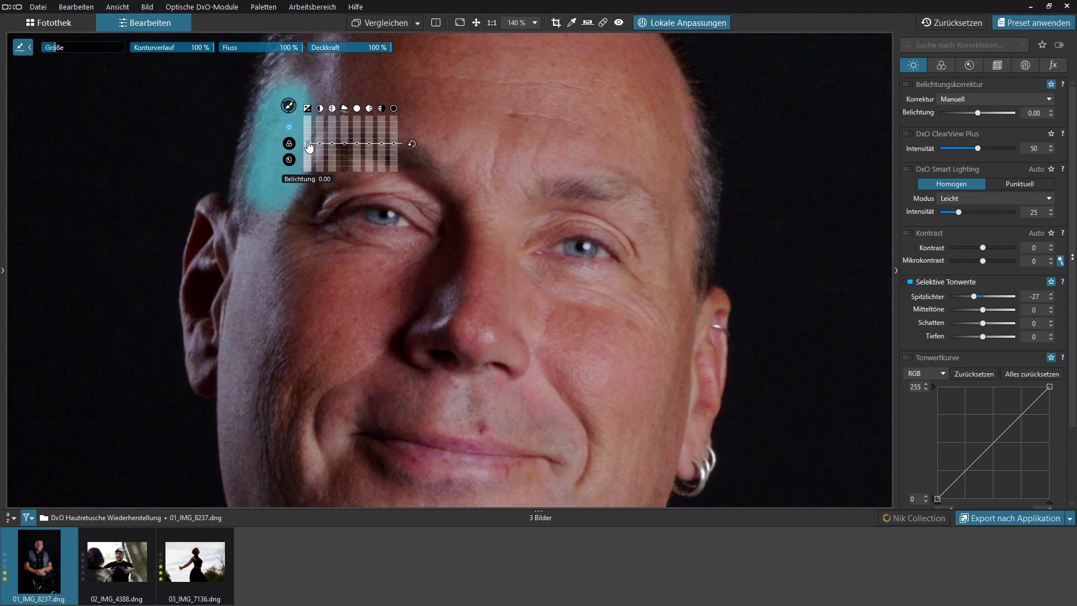
Step: Extend the brush mask over the left temple, cheek and jaw edge
{"action": "left_click_drag", "start_coordinate": [308, 144], "coordinate": [308, 144]}
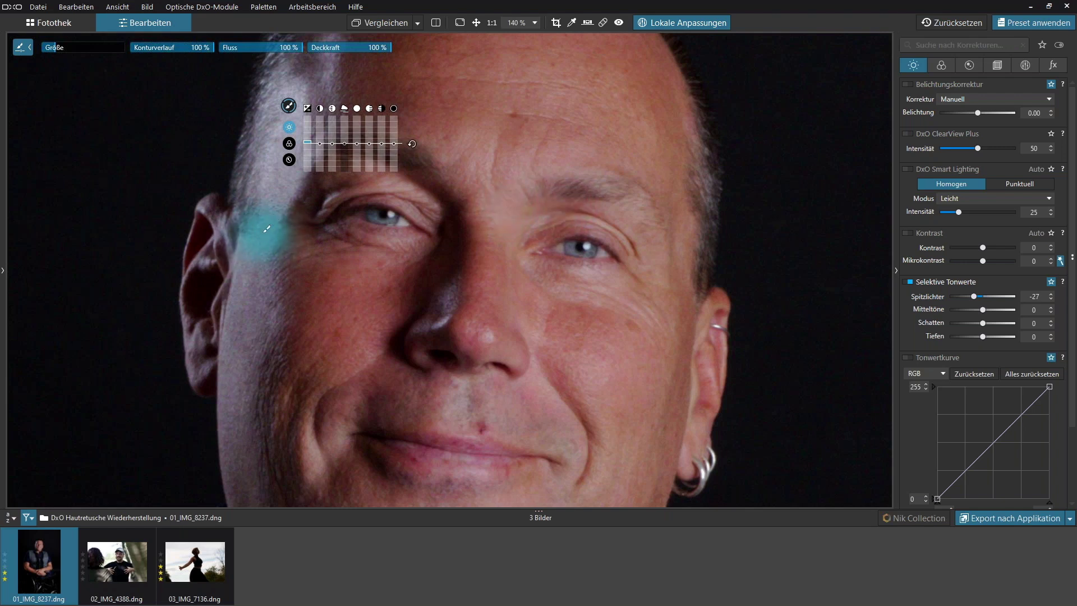
{"action": "left_click_drag", "start_coordinate": [281, 98], "coordinate": [250, 312]}
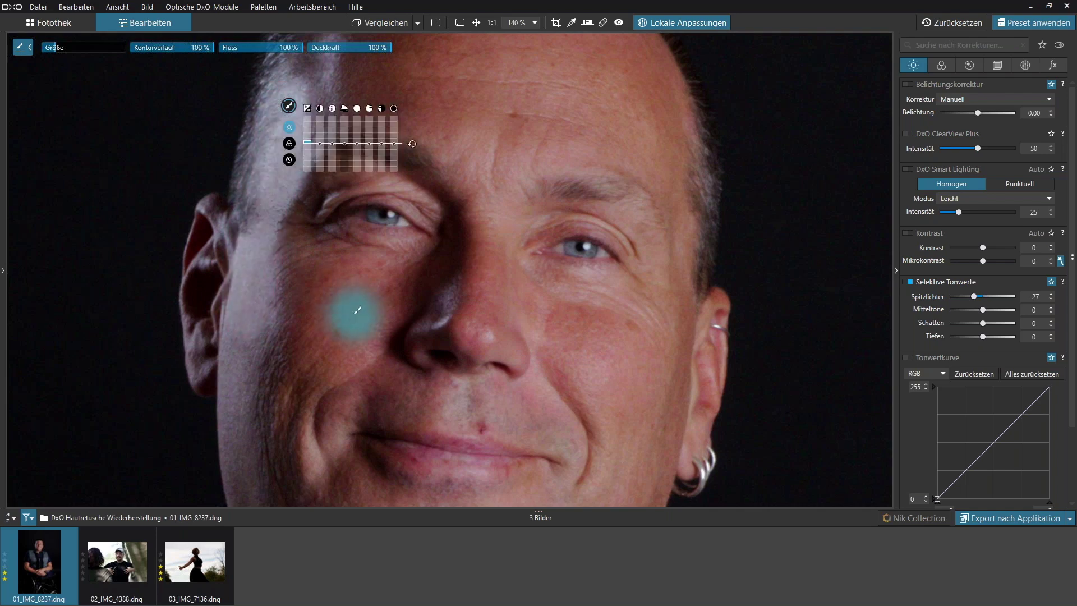
{"action": "left_click_drag", "start_coordinate": [343, 273], "coordinate": [351, 188]}
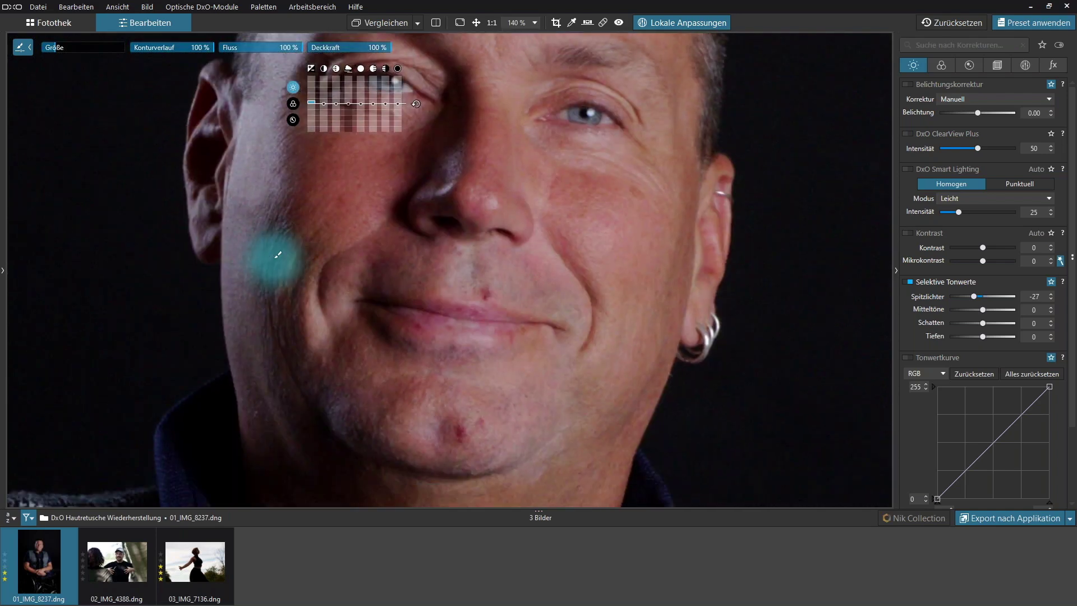
{"action": "scroll", "coordinate": [269, 252], "scroll_direction": "up", "scroll_amount": 2}
{"action": "scroll", "coordinate": [264, 252], "scroll_direction": "up", "scroll_amount": 3}
{"action": "mouse_move", "coordinate": [224, 56]}
{"action": "left_mouse_down"}
{"action": "mouse_move", "coordinate": [192, 241]}
{"action": "mouse_move", "coordinate": [229, 96]}
{"action": "mouse_move", "coordinate": [203, 301]}
{"action": "mouse_move", "coordinate": [192, 231]}
{"action": "mouse_move", "coordinate": [168, 300]}
{"action": "mouse_move", "coordinate": [202, 385]}
{"action": "mouse_move", "coordinate": [197, 336]}
{"action": "mouse_move", "coordinate": [197, 432]}
{"action": "left_mouse_up"}
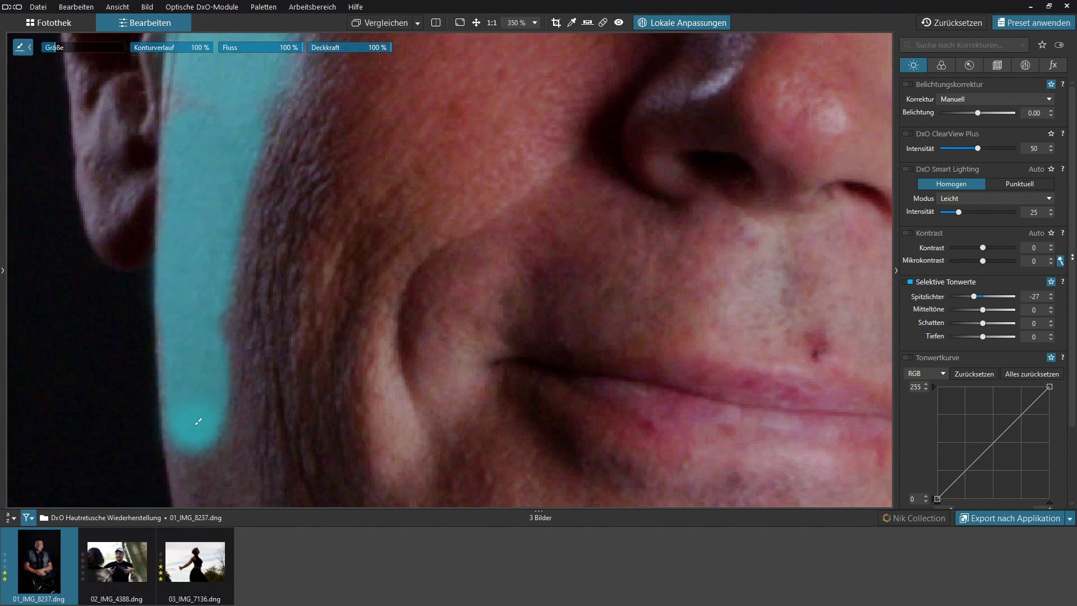
{"action": "left_click_drag", "start_coordinate": [352, 355], "coordinate": [358, 149]}
{"action": "left_click_drag", "start_coordinate": [231, 426], "coordinate": [266, 405]}
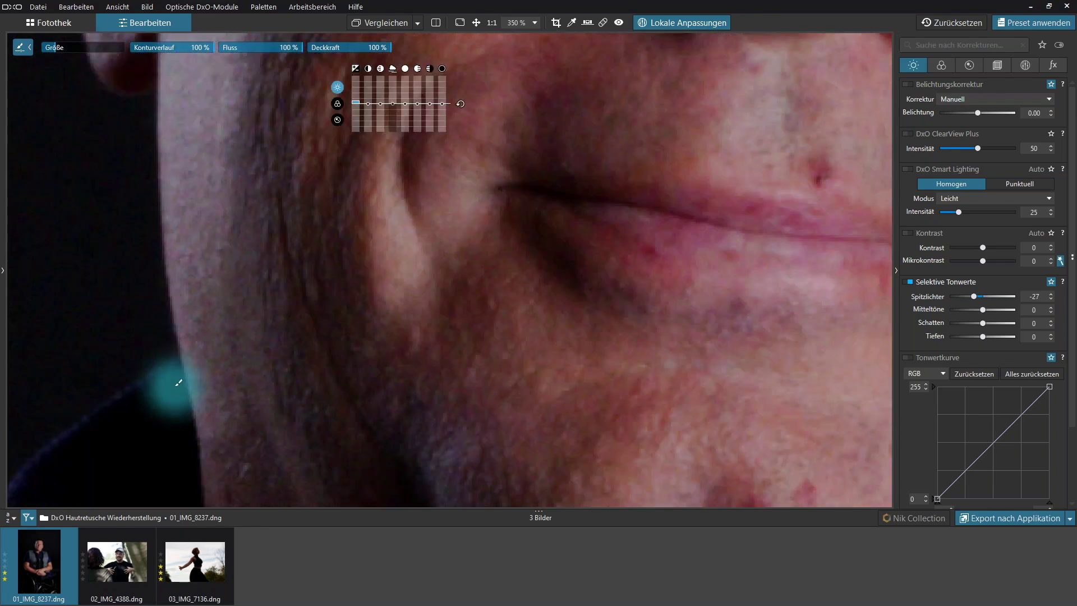
{"action": "left_click_drag", "start_coordinate": [180, 293], "coordinate": [156, 227]}
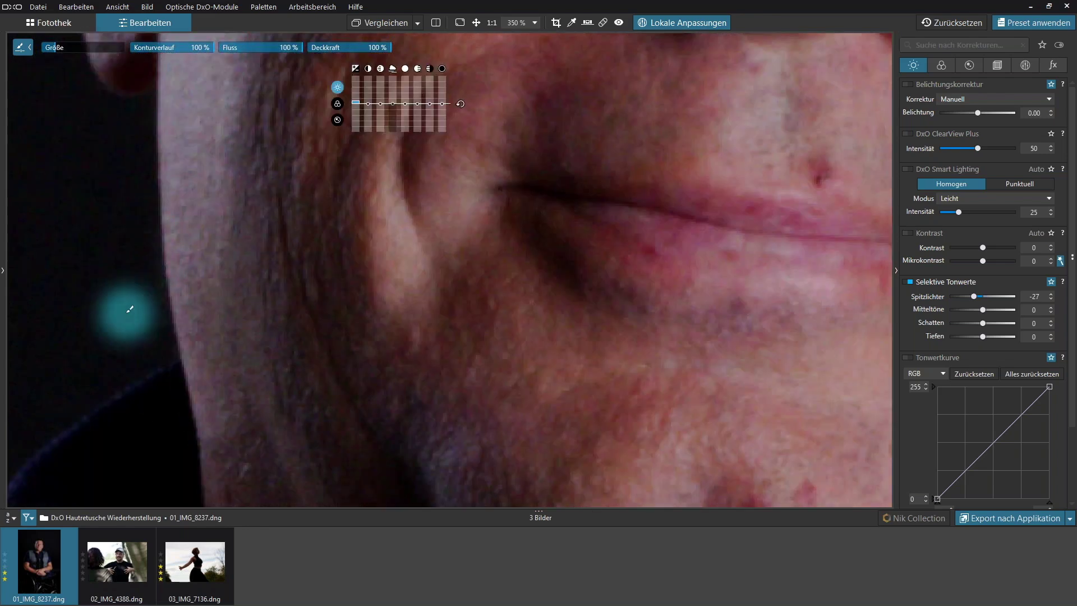
{"action": "mouse_move", "coordinate": [228, 433]}
{"action": "left_mouse_down"}
{"action": "mouse_move", "coordinate": [228, 444]}
{"action": "mouse_move", "coordinate": [297, 127]}
{"action": "left_mouse_up"}
Step: Lower the masked area's Belichtung with the on-image slider and exit local adjustments
{"action": "scroll", "coordinate": [392, 258], "scroll_direction": "down", "scroll_amount": 4}
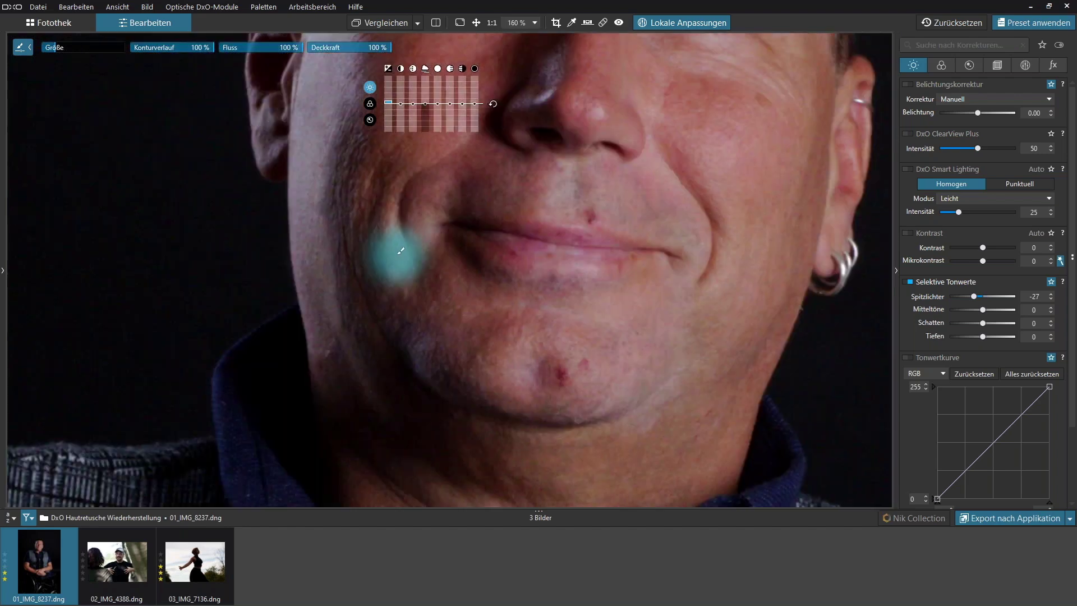
{"action": "scroll", "coordinate": [391, 259], "scroll_direction": "down", "scroll_amount": 2}
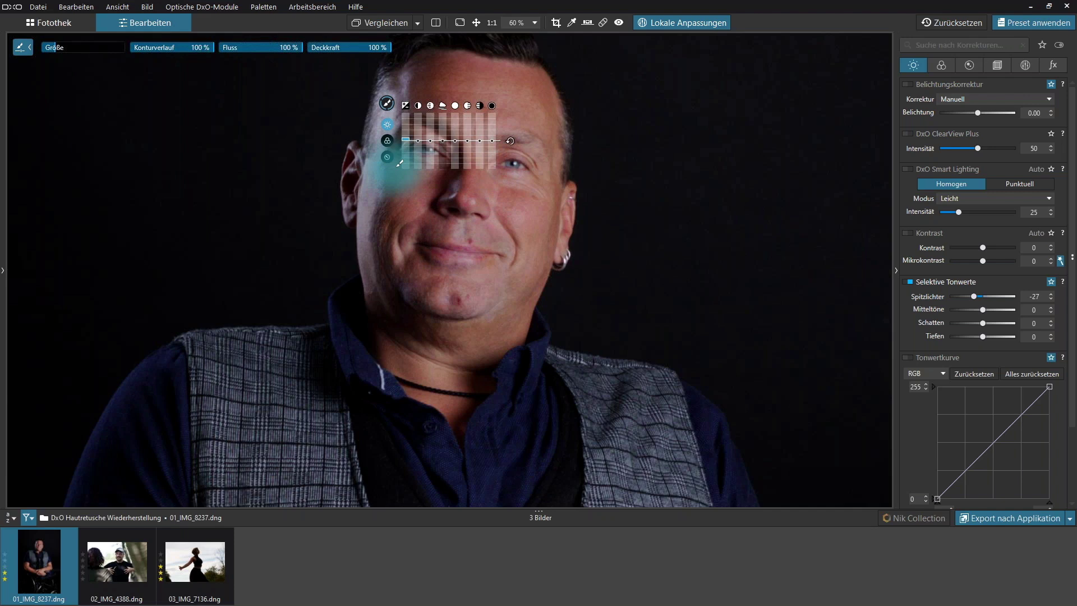
{"action": "left_click_drag", "start_coordinate": [411, 140], "coordinate": [410, 146]}
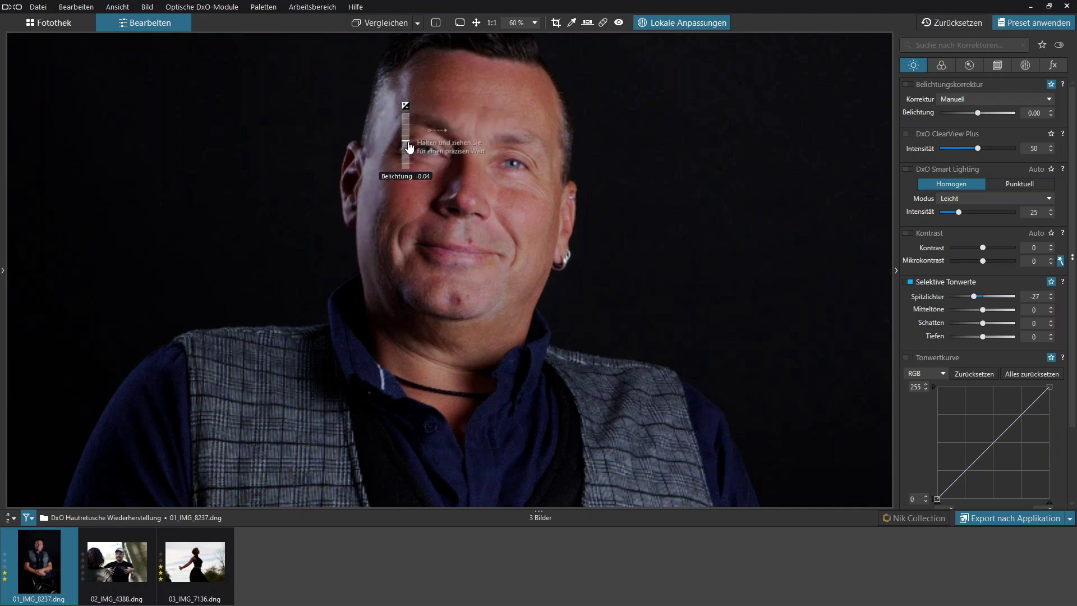
{"action": "left_click_drag", "start_coordinate": [410, 146], "coordinate": [410, 149]}
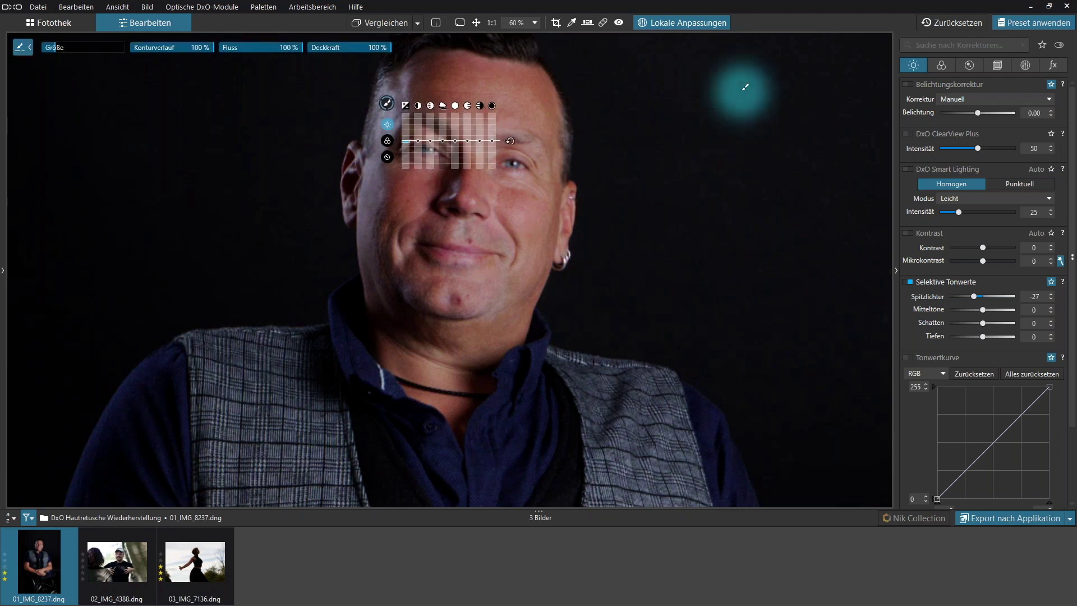
{"action": "left_click", "coordinate": [672, 20]}
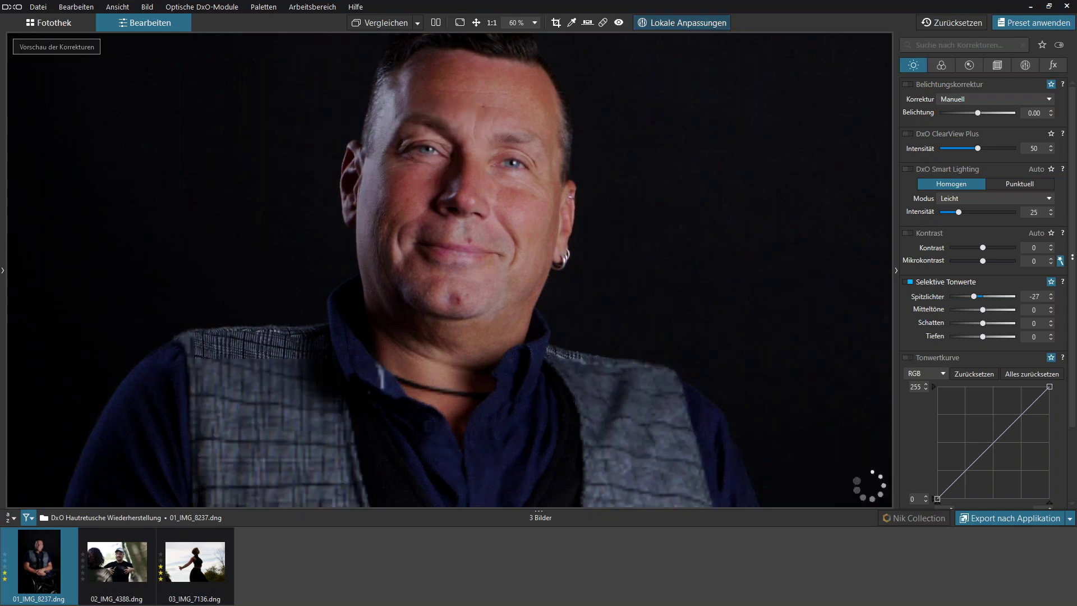
{"action": "left_click", "coordinate": [388, 21]}
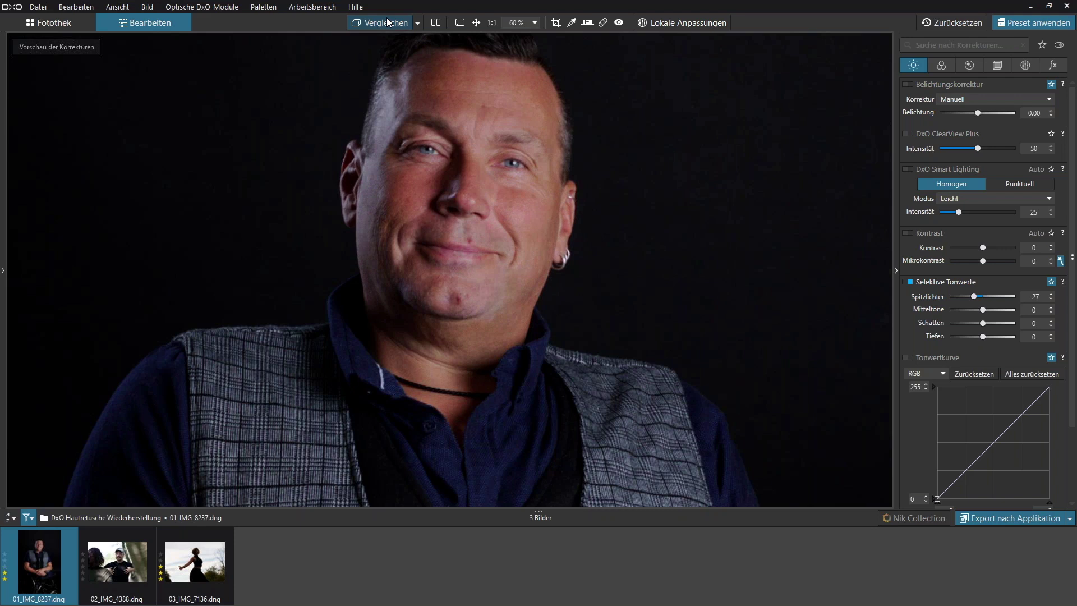
{"action": "left_click", "coordinate": [389, 21]}
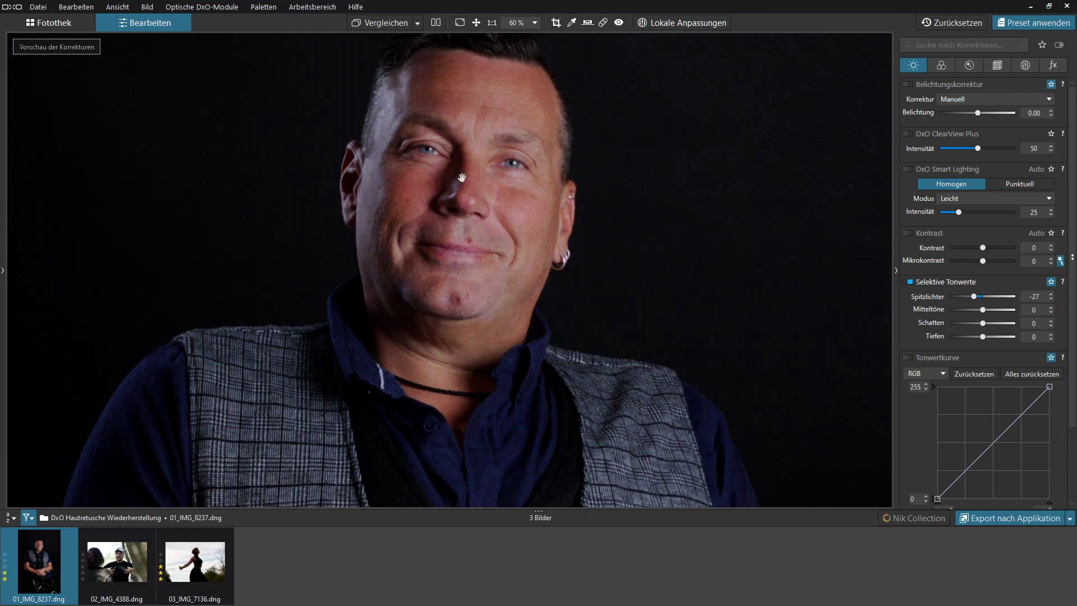
{"action": "scroll", "coordinate": [469, 183], "scroll_direction": "up", "scroll_amount": 2}
{"action": "scroll", "coordinate": [469, 184], "scroll_direction": "down", "scroll_amount": 5}
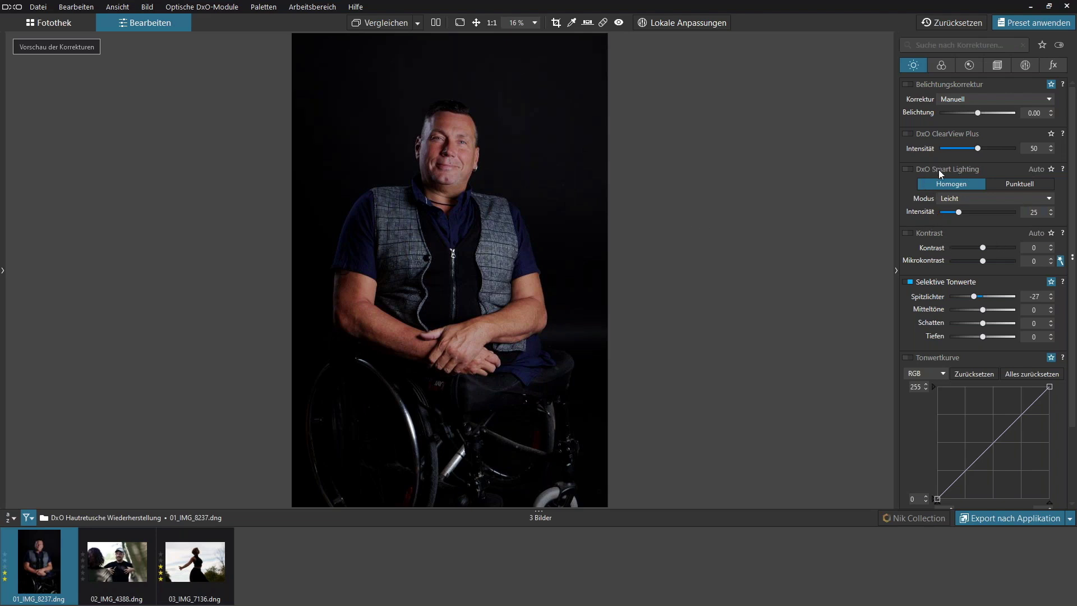
Step: Enable DxO Smart Lighting at intensity 46 in Punktuell mode, leaving exposure at zero
{"action": "left_click", "coordinate": [909, 169]}
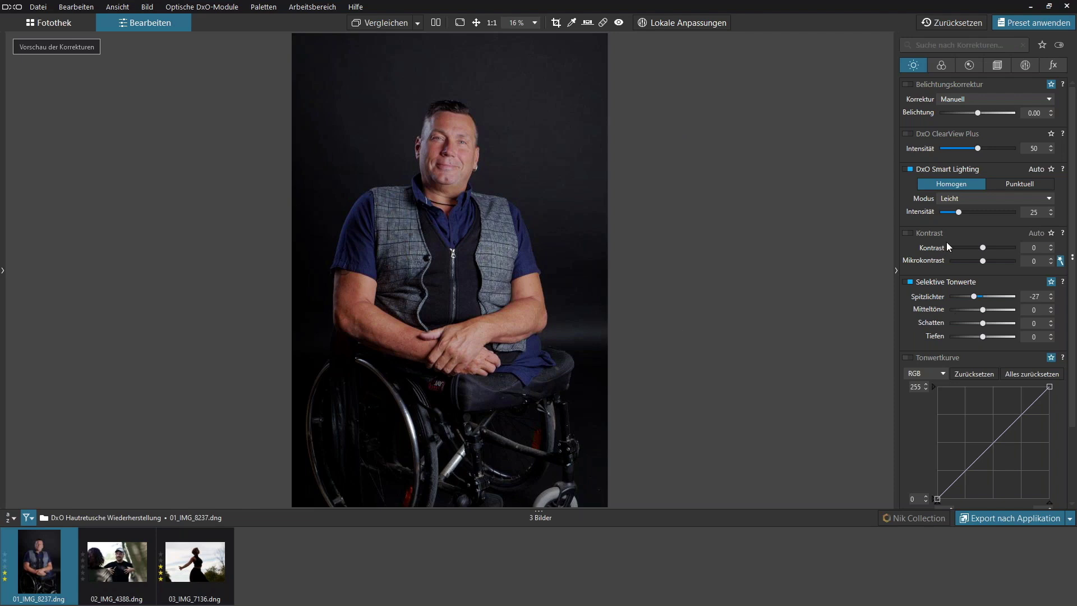
{"action": "left_click_drag", "start_coordinate": [961, 212], "coordinate": [975, 216]}
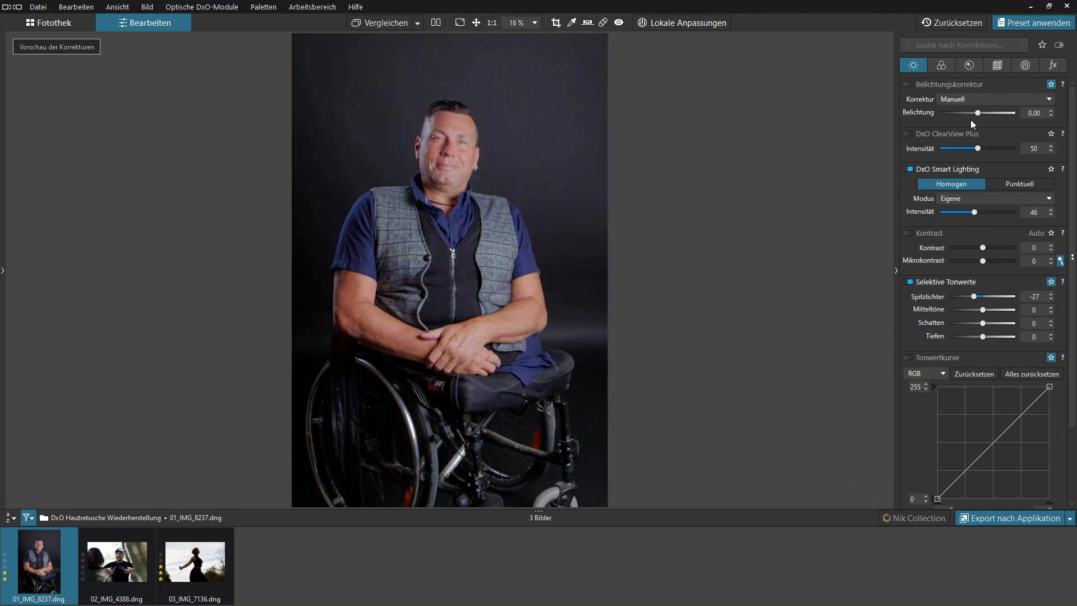
{"action": "left_click_drag", "start_coordinate": [978, 113], "coordinate": [988, 114]}
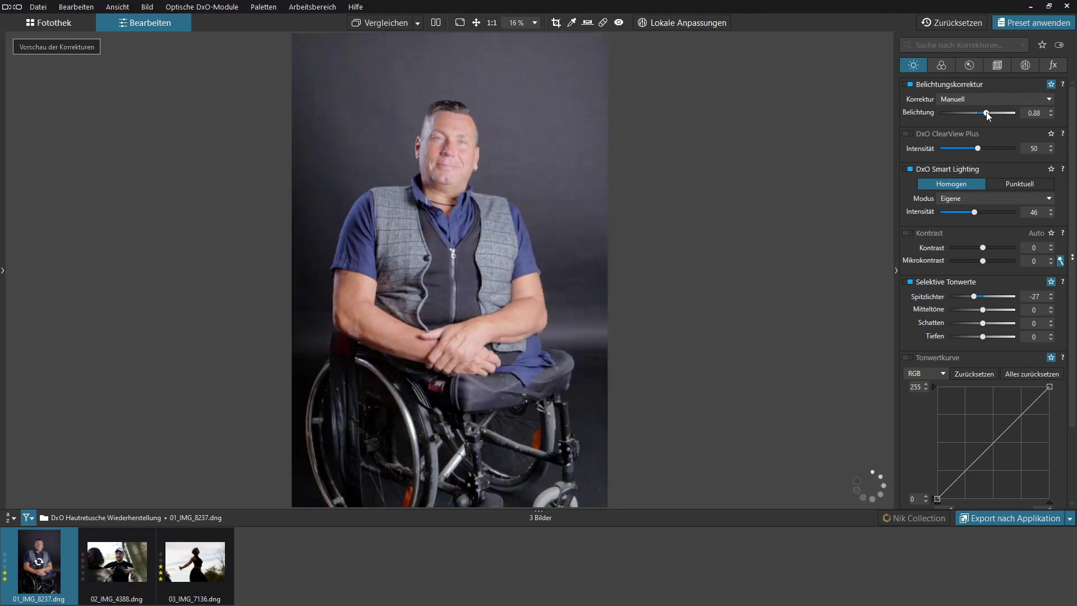
{"action": "double_click", "coordinate": [986, 114]}
{"action": "left_click", "coordinate": [909, 84]}
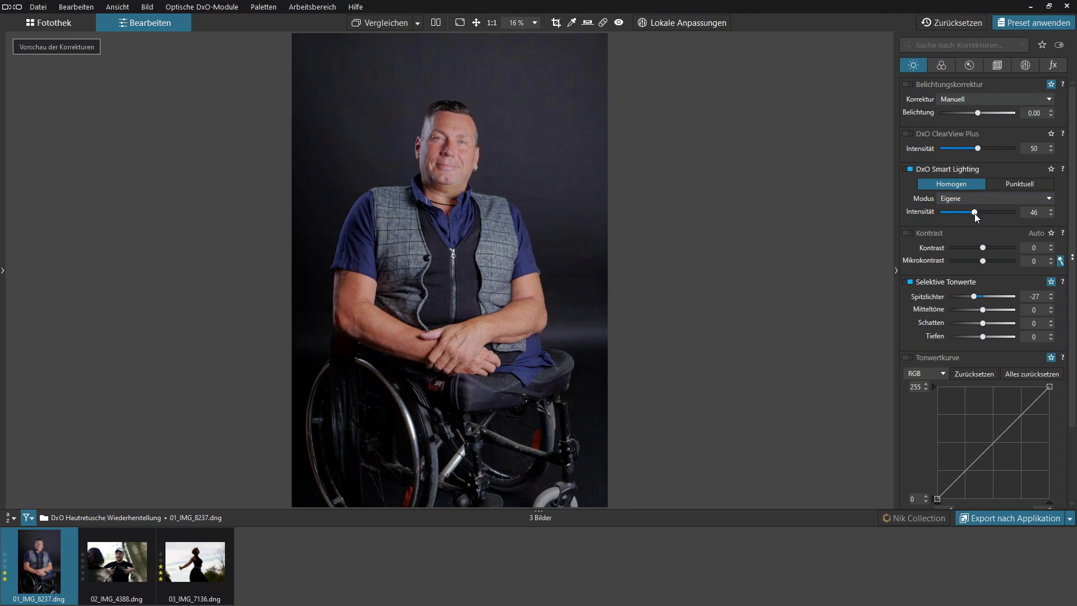
{"action": "left_click", "coordinate": [1017, 185]}
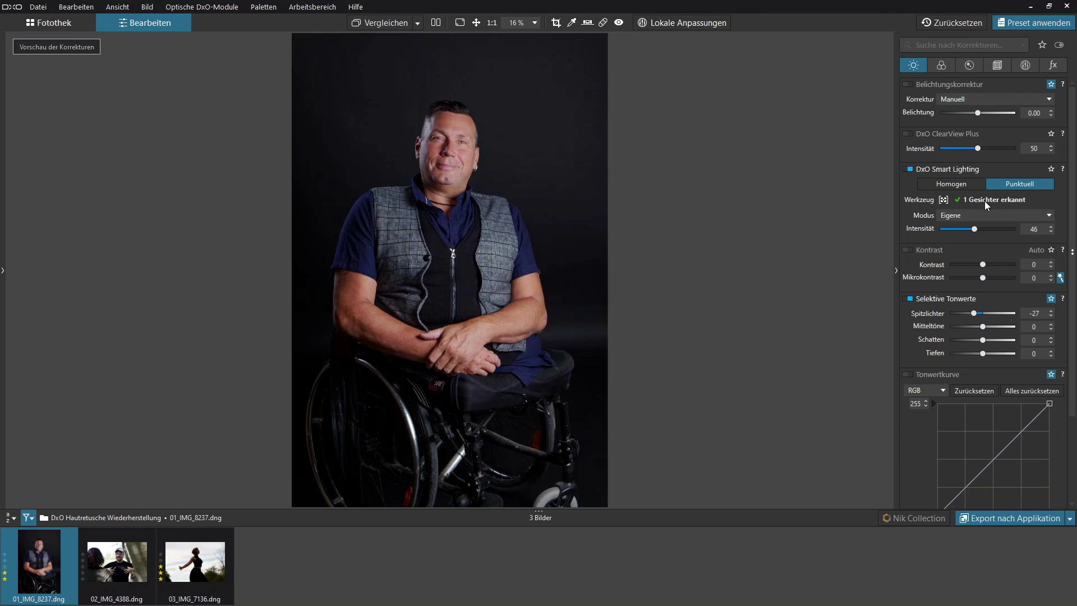
Step: Resize the Punktuell face box to span from hairline to chin
{"action": "left_click", "coordinate": [944, 201]}
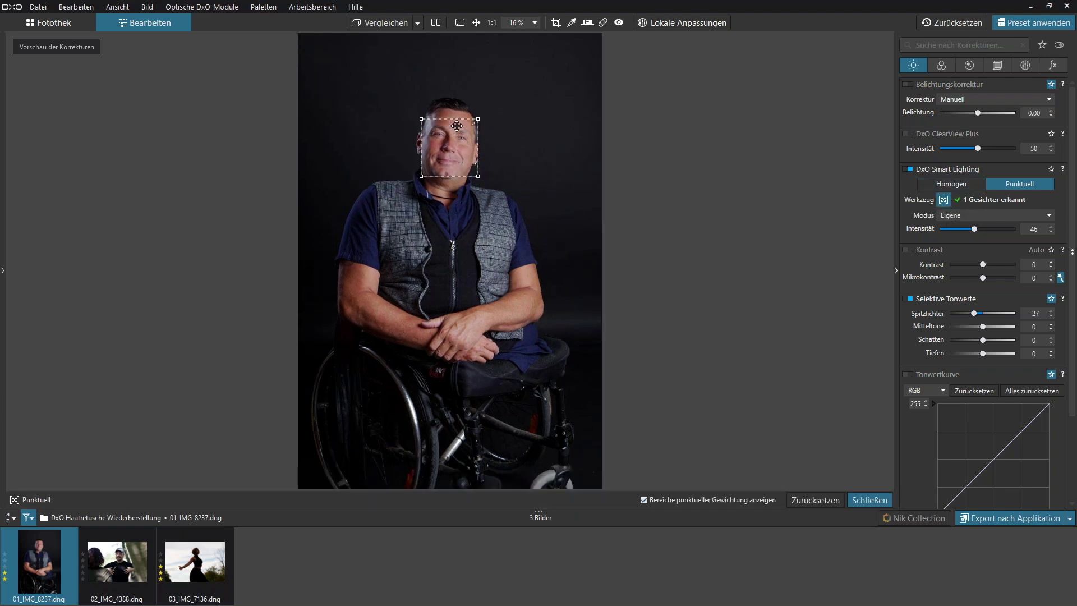
{"action": "left_click_drag", "start_coordinate": [449, 119], "coordinate": [450, 111]}
{"action": "mouse_move", "coordinate": [452, 177]}
{"action": "left_mouse_down"}
{"action": "mouse_move", "coordinate": [452, 187]}
{"action": "mouse_move", "coordinate": [444, 158]}
{"action": "left_mouse_up"}
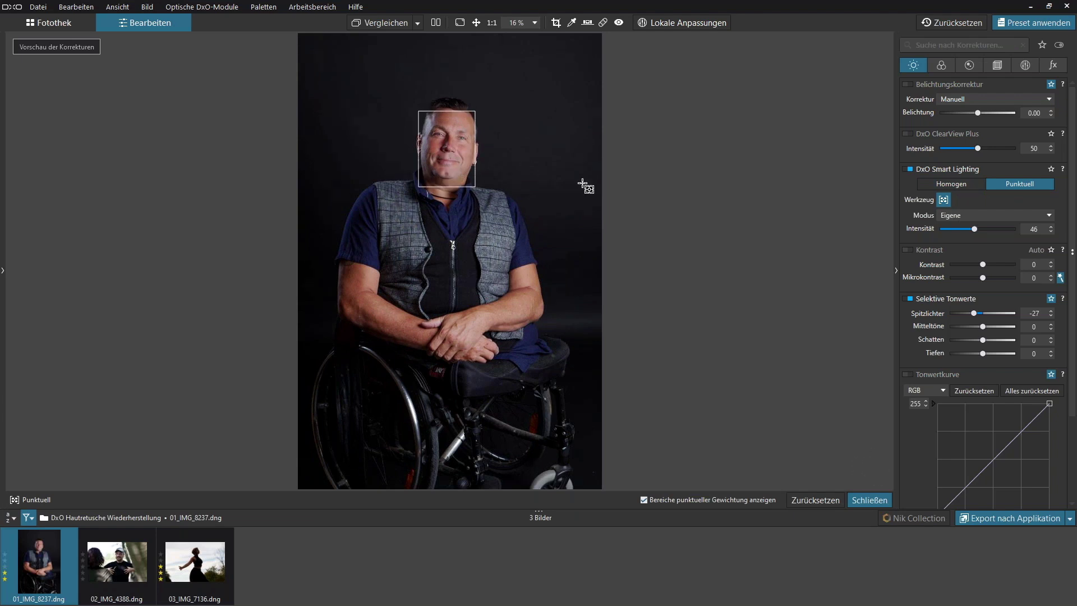
Step: Set Smart Lighting intensity to 48, keep the weighting on the face, and close the tool
{"action": "left_click_drag", "start_coordinate": [975, 230], "coordinate": [986, 234]}
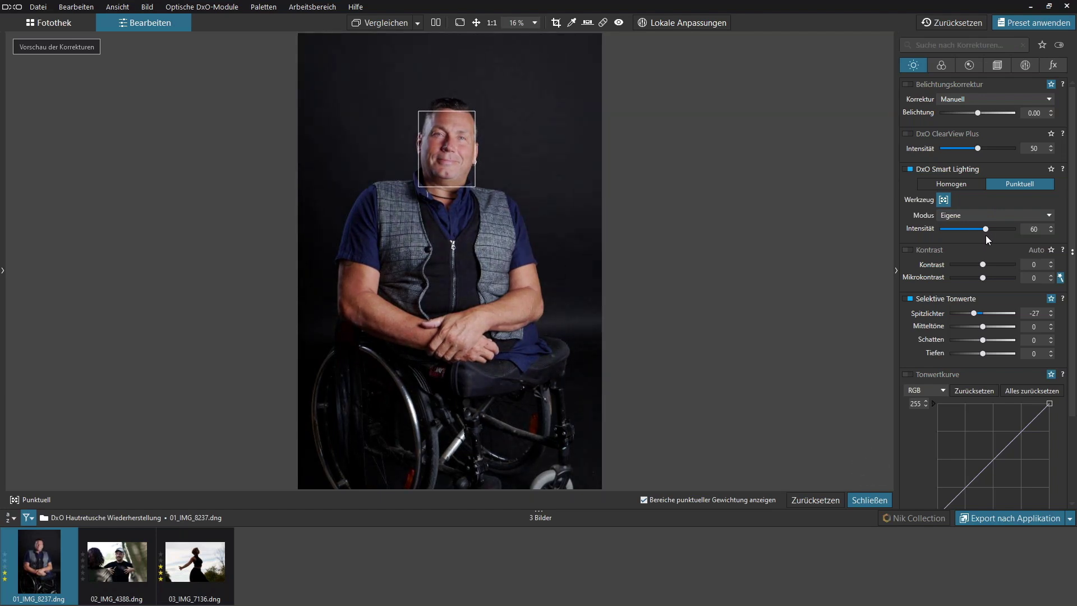
{"action": "left_click_drag", "start_coordinate": [986, 229], "coordinate": [977, 229]}
{"action": "left_click_drag", "start_coordinate": [448, 156], "coordinate": [388, 436]}
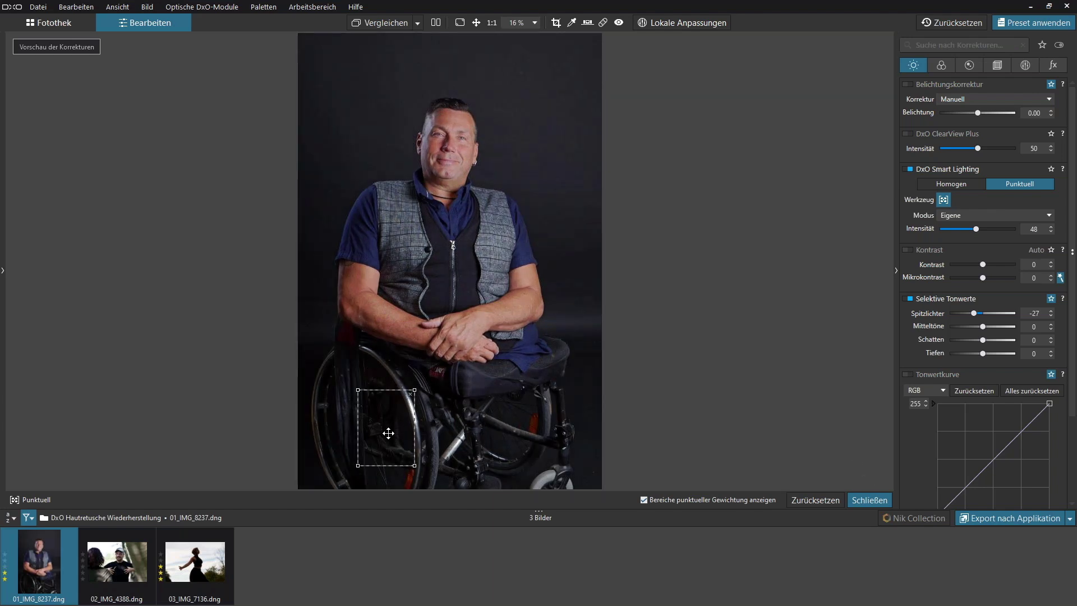
{"action": "left_click_drag", "start_coordinate": [388, 433], "coordinate": [450, 153]}
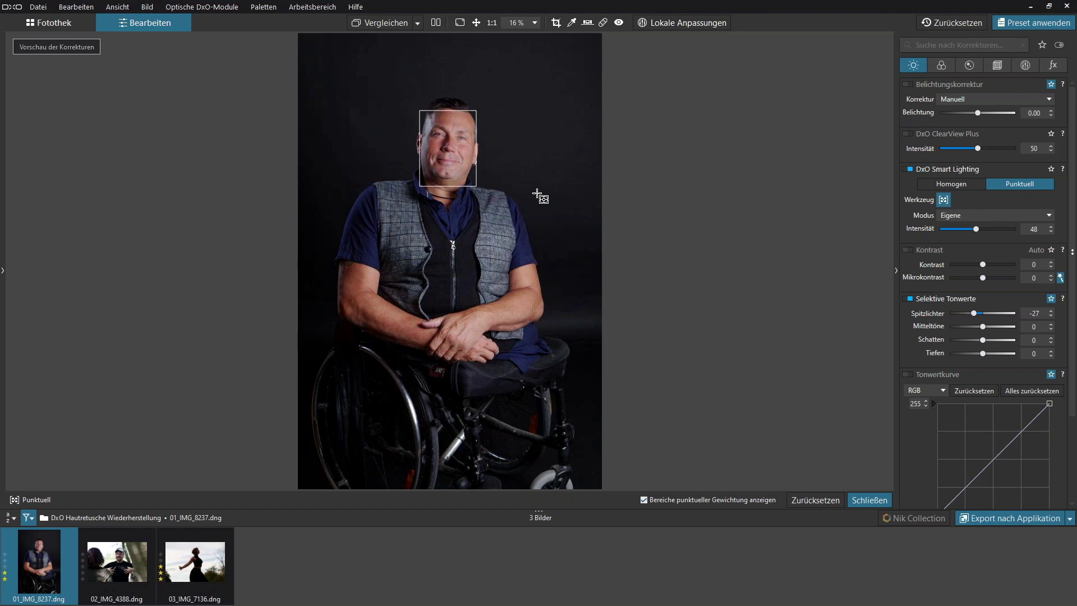
{"action": "left_click", "coordinate": [945, 200]}
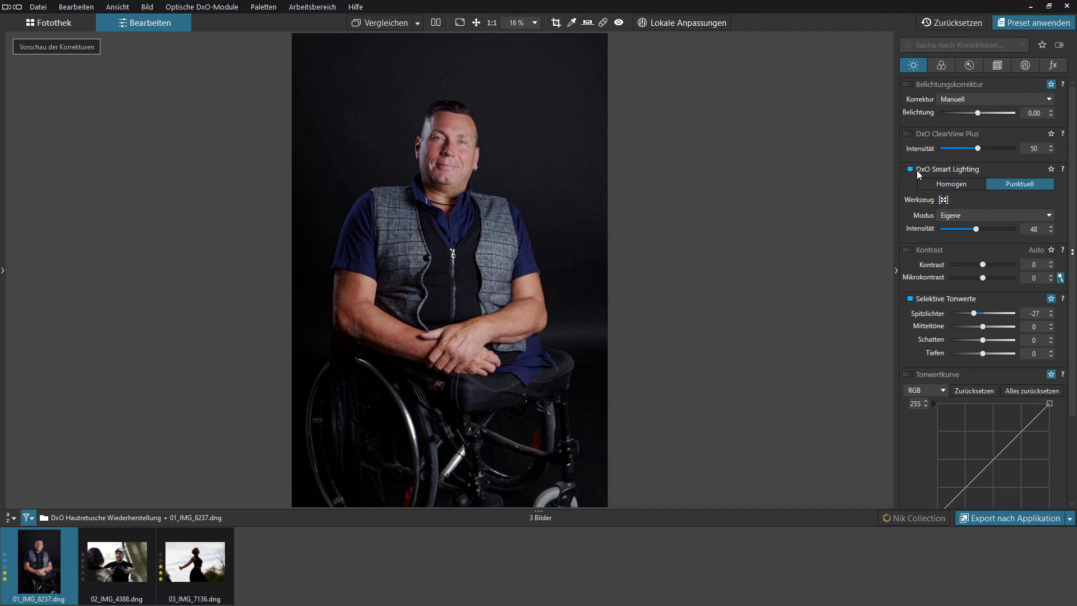
{"action": "left_click", "coordinate": [911, 169]}
Step: Compare with Smart Lighting off, then set Kontrast to 15 and Mikrokontrast to 19
{"action": "left_click", "coordinate": [910, 169]}
{"action": "left_click_drag", "start_coordinate": [985, 264], "coordinate": [988, 273]}
{"action": "left_click_drag", "start_coordinate": [983, 277], "coordinate": [989, 277]}
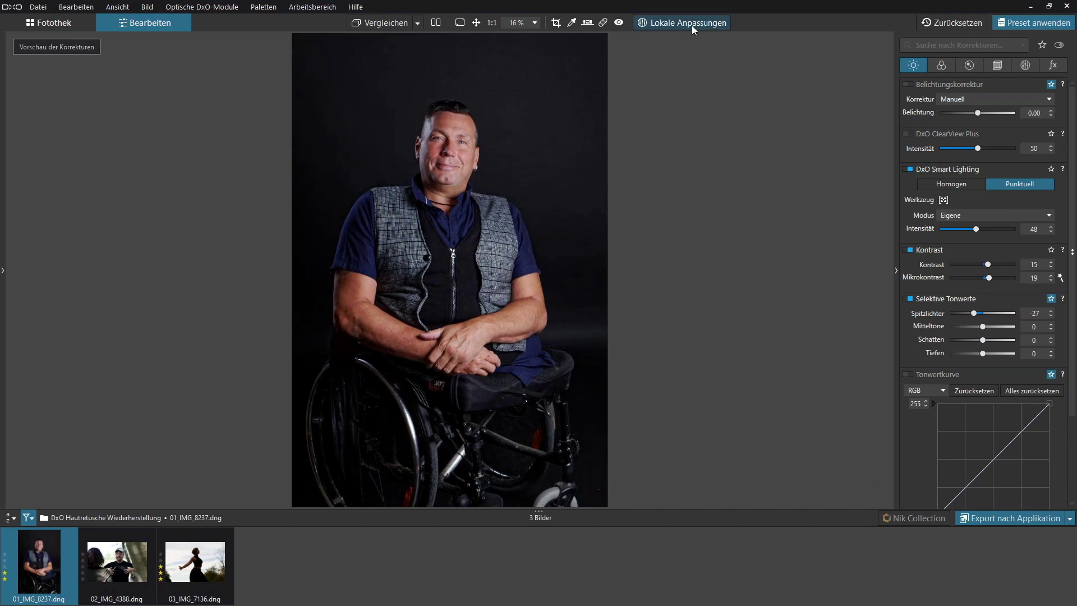
Step: At 100% zoom, test Mikrokontrast at maximum, settle on 17, then fit the portrait to screen
{"action": "left_click", "coordinate": [476, 133]}
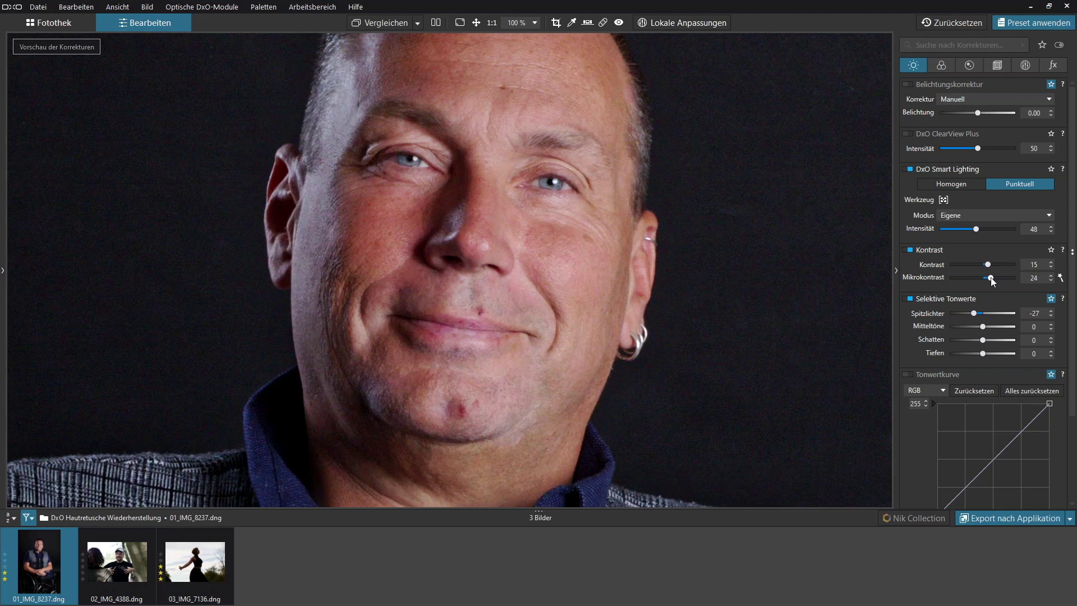
{"action": "mouse_move", "coordinate": [991, 277]}
{"action": "left_mouse_down"}
{"action": "mouse_move", "coordinate": [1030, 286]}
{"action": "mouse_move", "coordinate": [1004, 283]}
{"action": "left_mouse_up"}
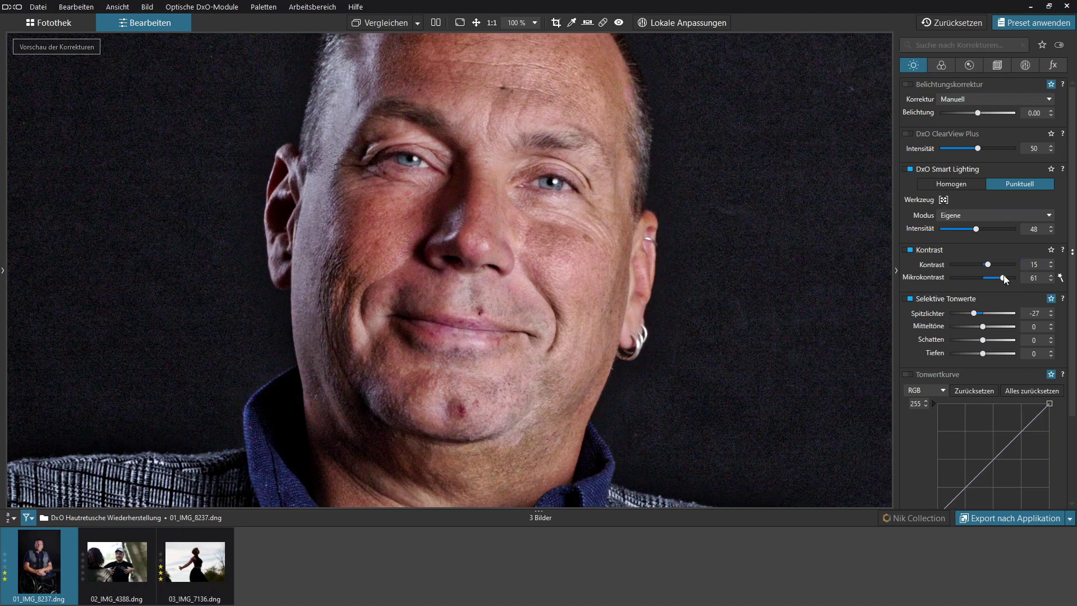
{"action": "left_click_drag", "start_coordinate": [1004, 278], "coordinate": [992, 278]}
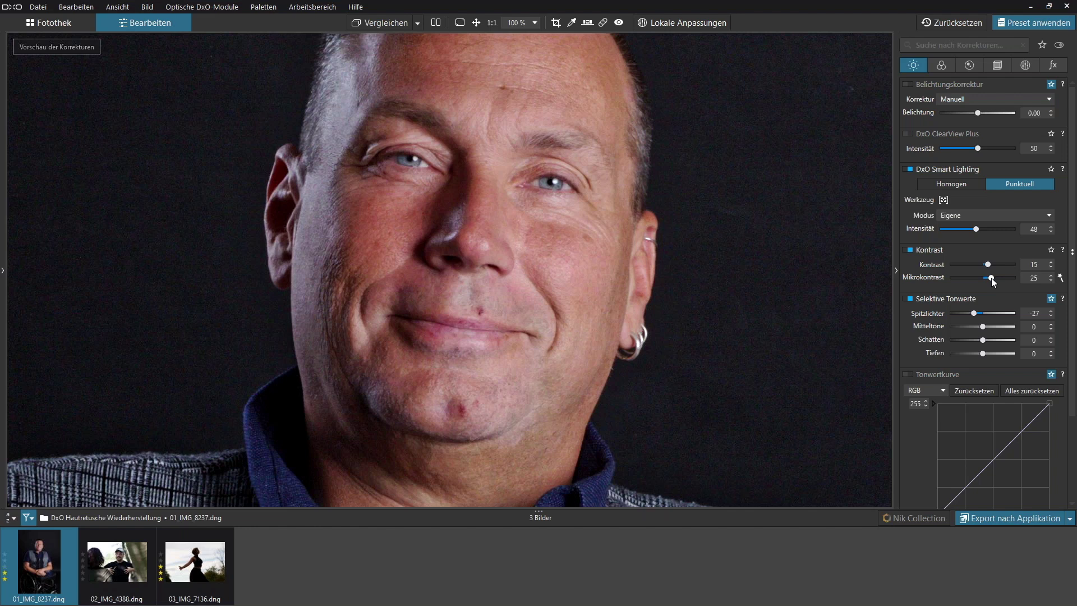
{"action": "left_click_drag", "start_coordinate": [991, 278], "coordinate": [989, 278]}
{"action": "left_click", "coordinate": [907, 250]}
{"action": "left_click", "coordinate": [907, 251]}
{"action": "key", "text": "ctrl+0"}
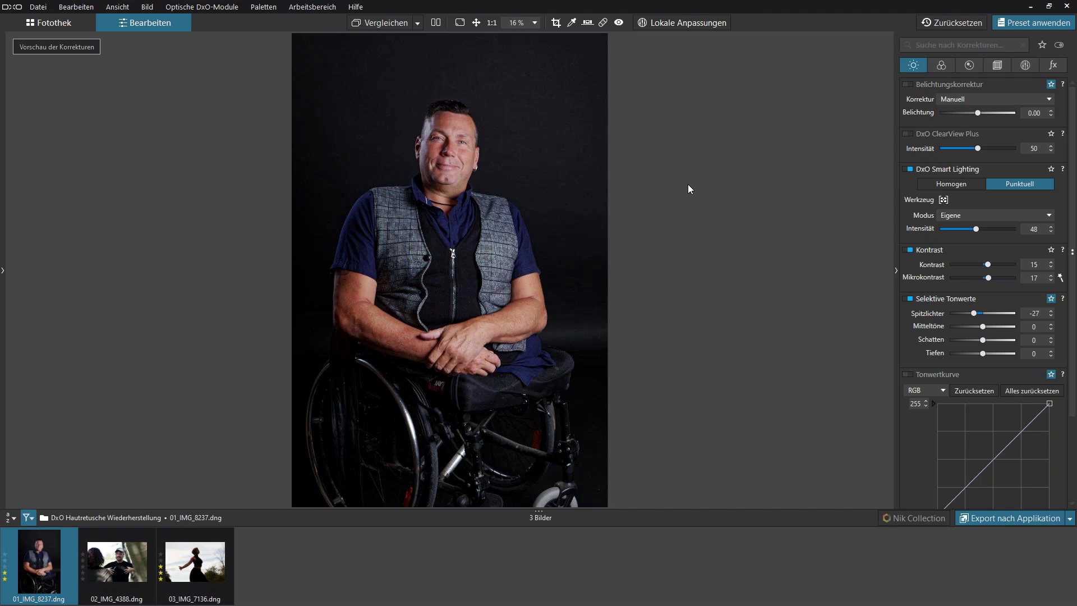
Step: Compare the corrected portrait with the original several times, then zoom to 100% on the man's face
{"action": "left_click", "coordinate": [388, 22]}
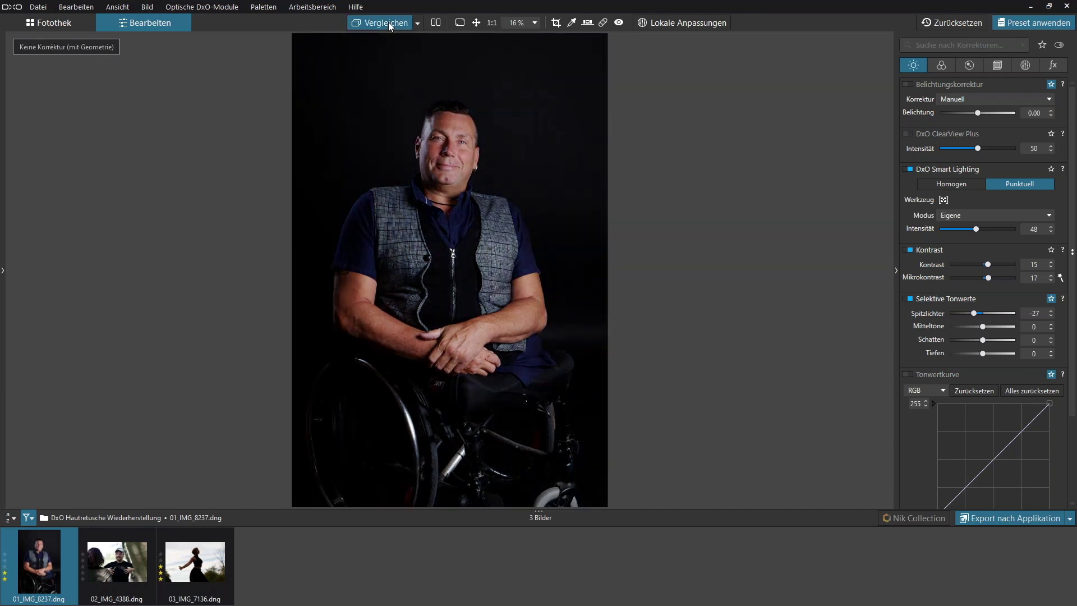
{"action": "left_click", "coordinate": [388, 22]}
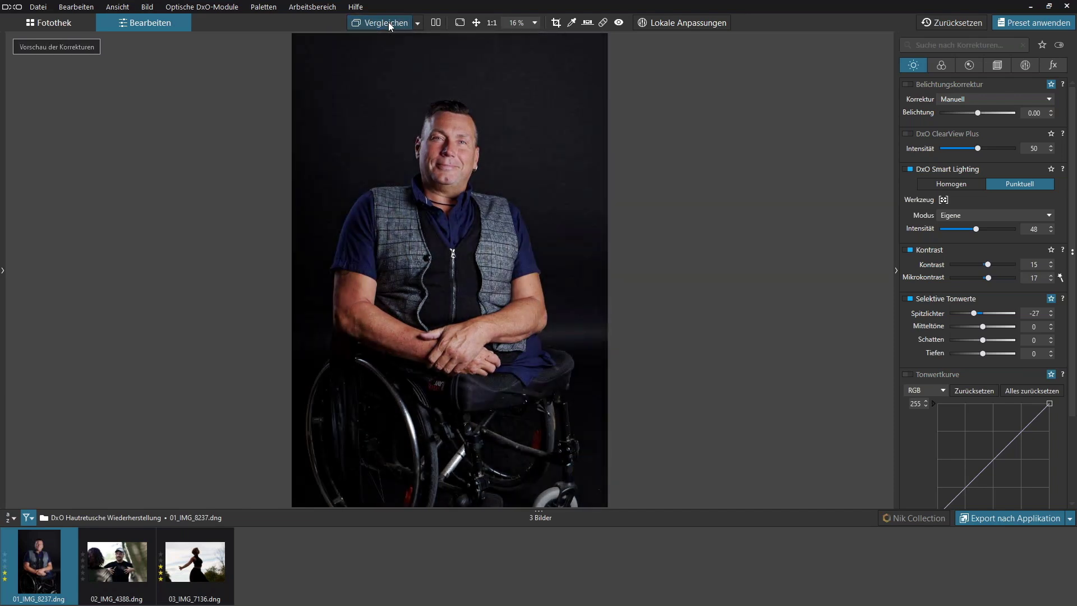
{"action": "left_click", "coordinate": [389, 22]}
{"action": "left_click", "coordinate": [372, 27]}
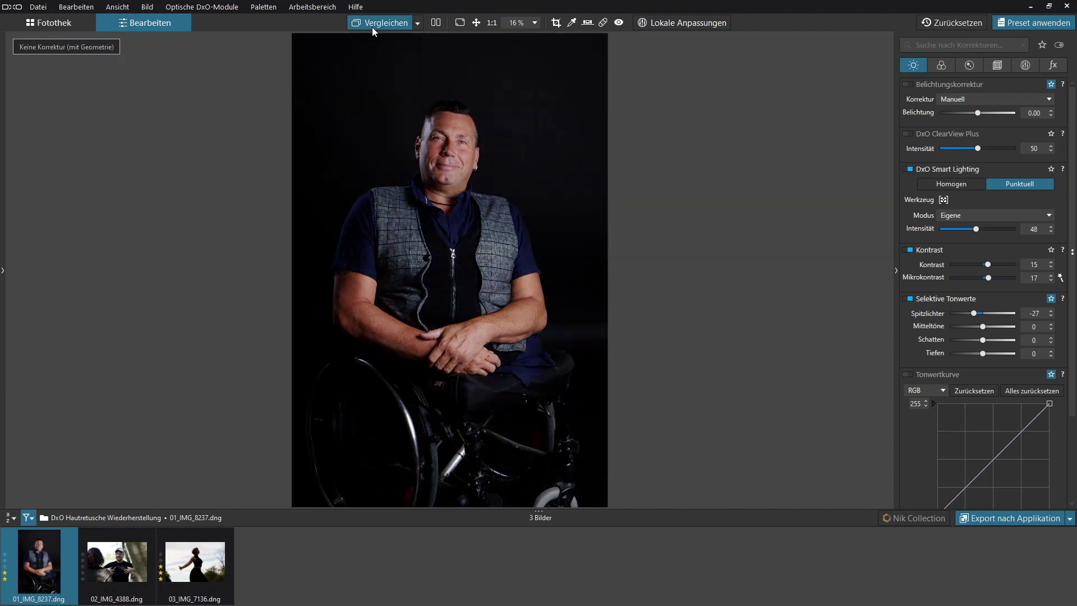
{"action": "left_click", "coordinate": [372, 27]}
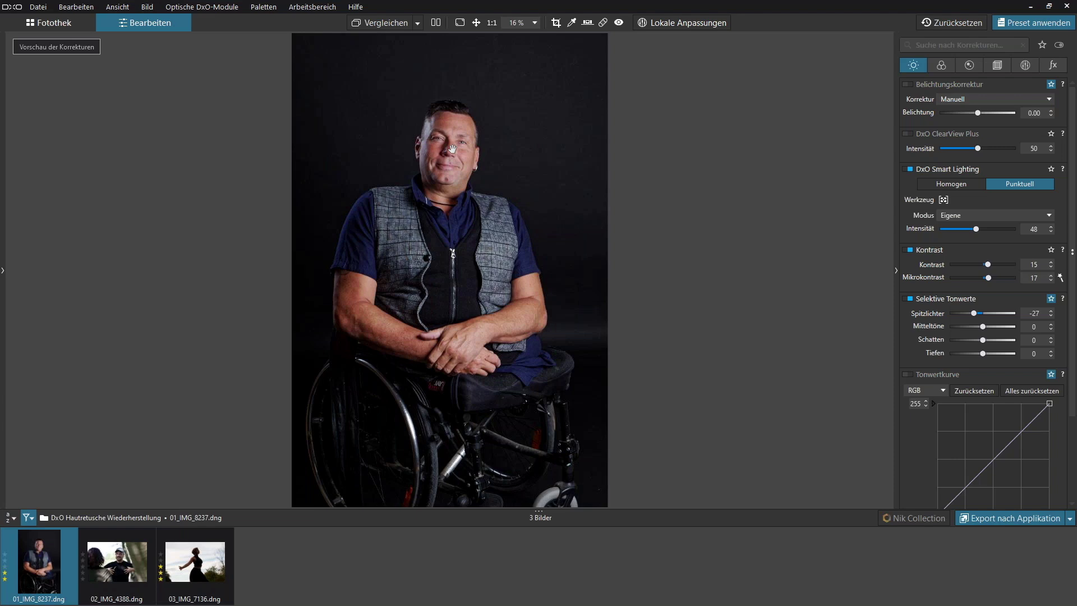
{"action": "left_click", "coordinate": [452, 149]}
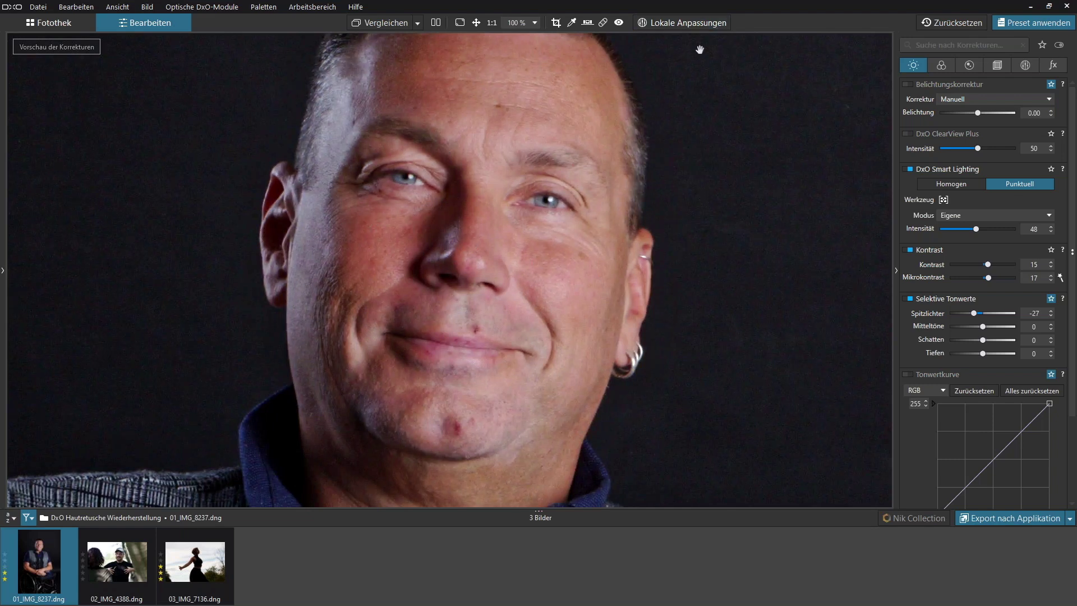
Step: Enter Lokale Anpassungen and choose the brush for a new mask from the Neue Maske wheel
{"action": "left_click", "coordinate": [661, 25]}
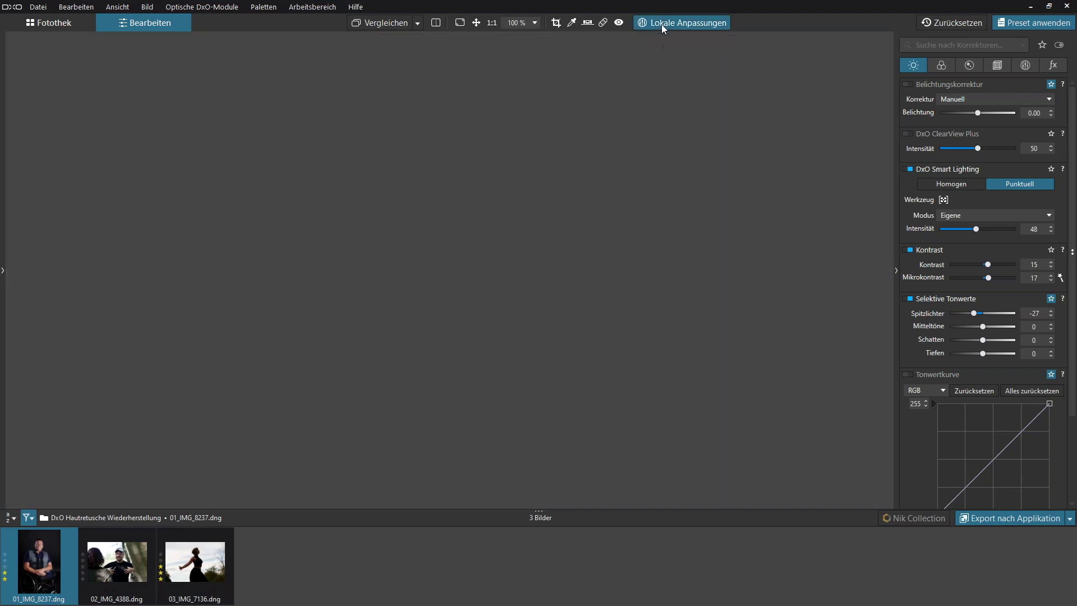
{"action": "left_click", "coordinate": [562, 225]}
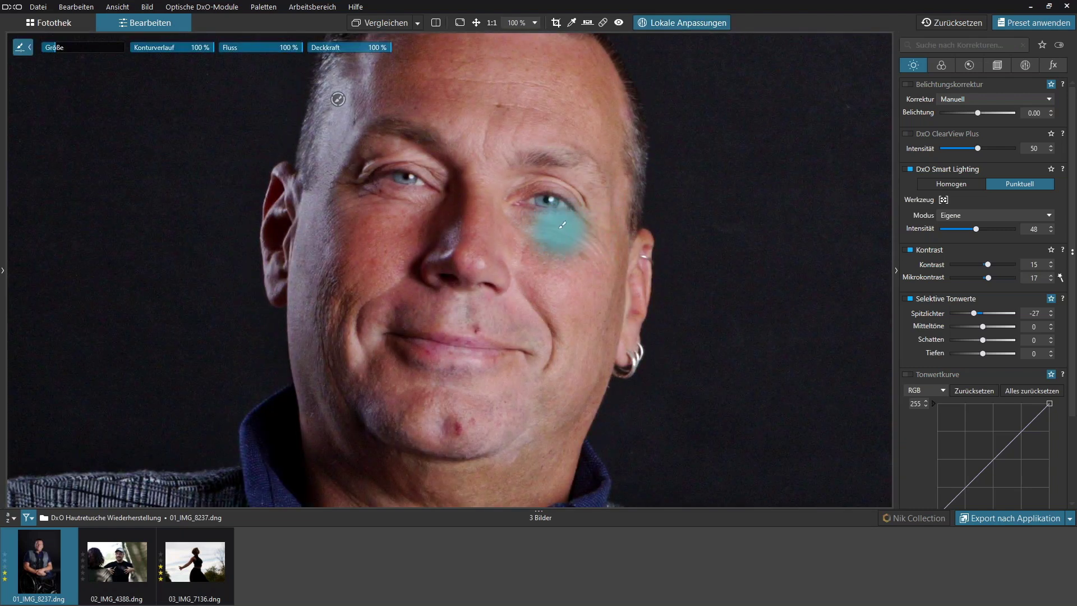
{"action": "right_click", "coordinate": [479, 241]}
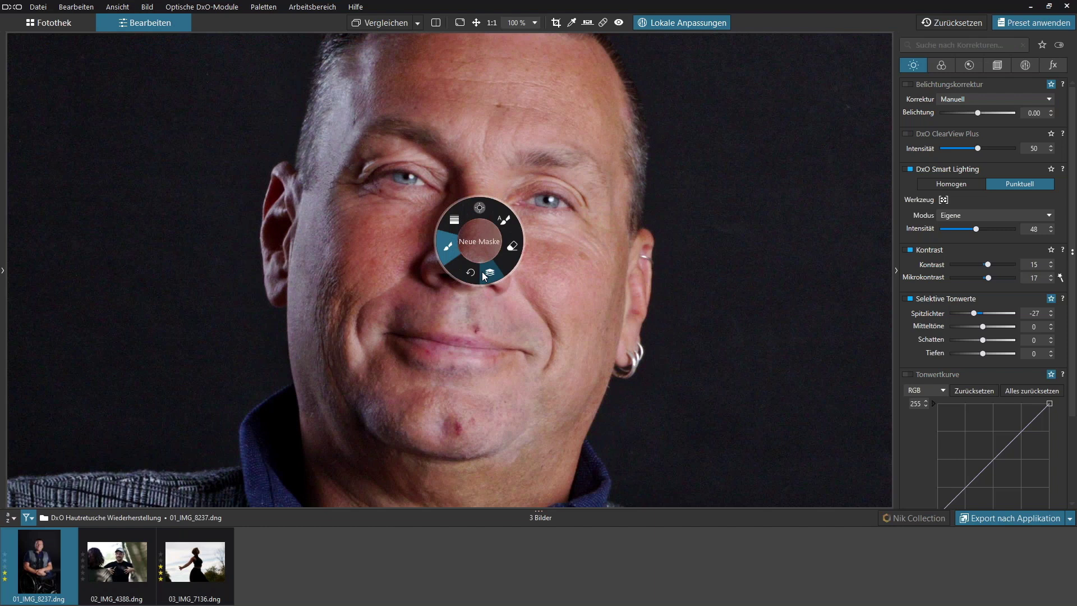
{"action": "left_click", "coordinate": [448, 245]}
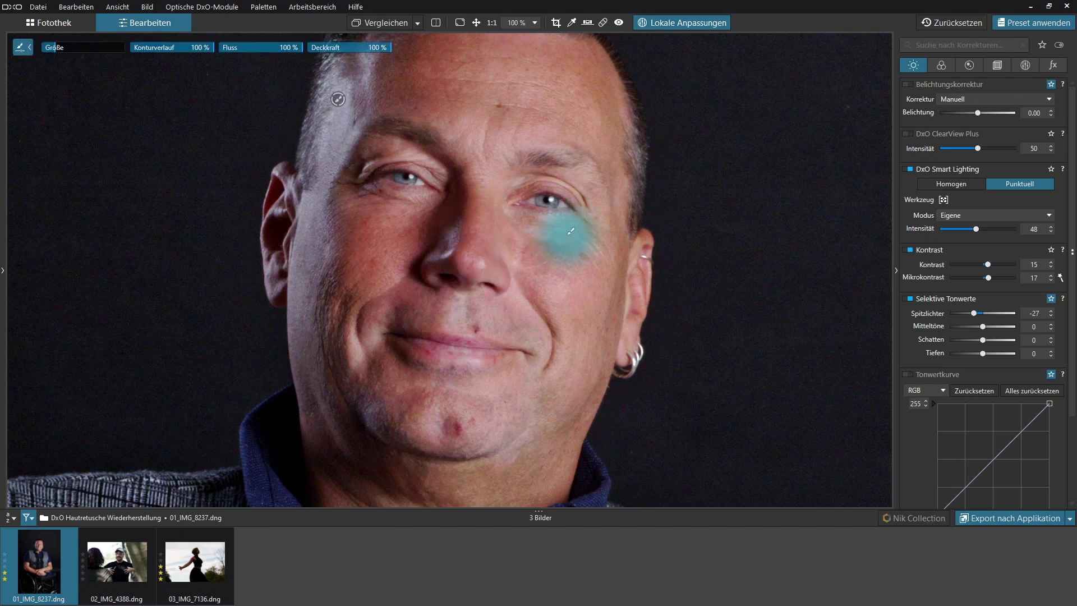
{"action": "right_click", "coordinate": [571, 231]}
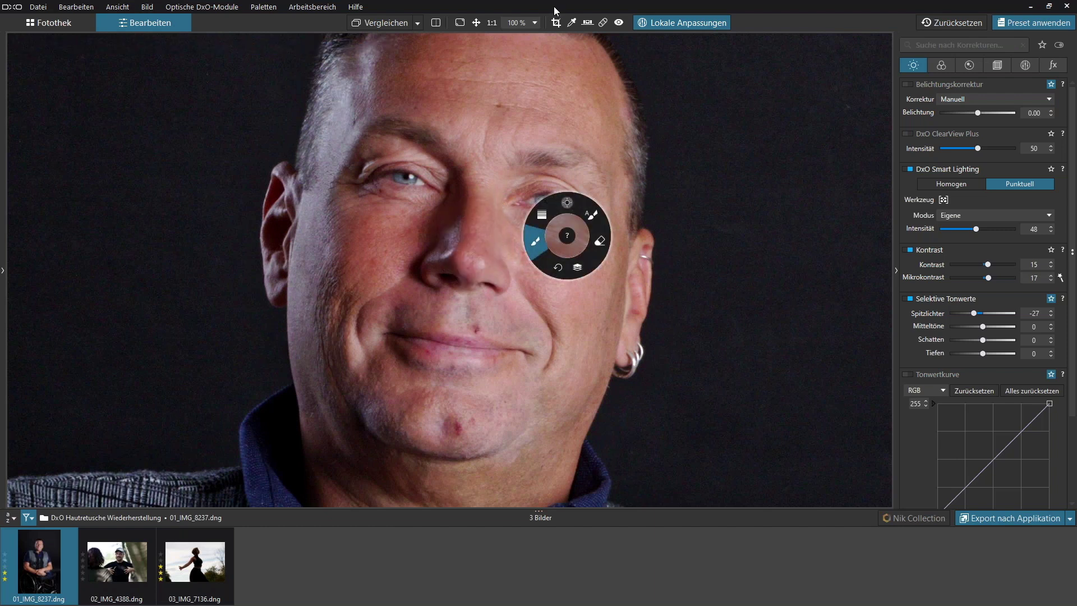
{"action": "left_click", "coordinate": [533, 245]}
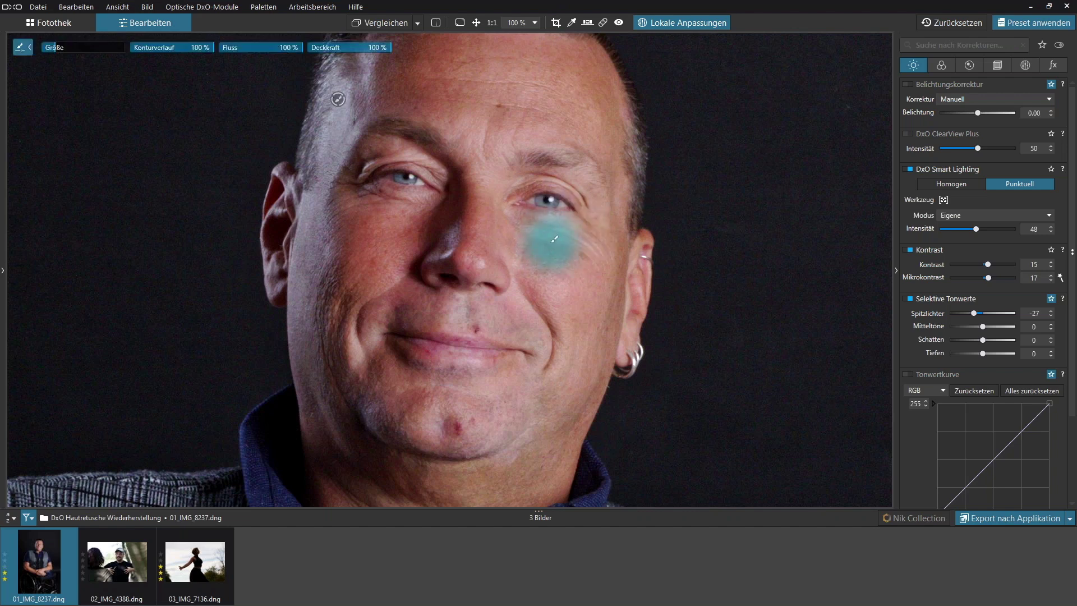
Step: Paint a mask under the left-hand eye and raise its Belichtung to about 0.35
{"action": "scroll", "coordinate": [553, 239], "scroll_direction": "up", "scroll_amount": 1}
{"action": "scroll", "coordinate": [549, 241], "scroll_direction": "up", "scroll_amount": 2}
{"action": "scroll", "coordinate": [595, 224], "scroll_direction": "up", "scroll_amount": 2}
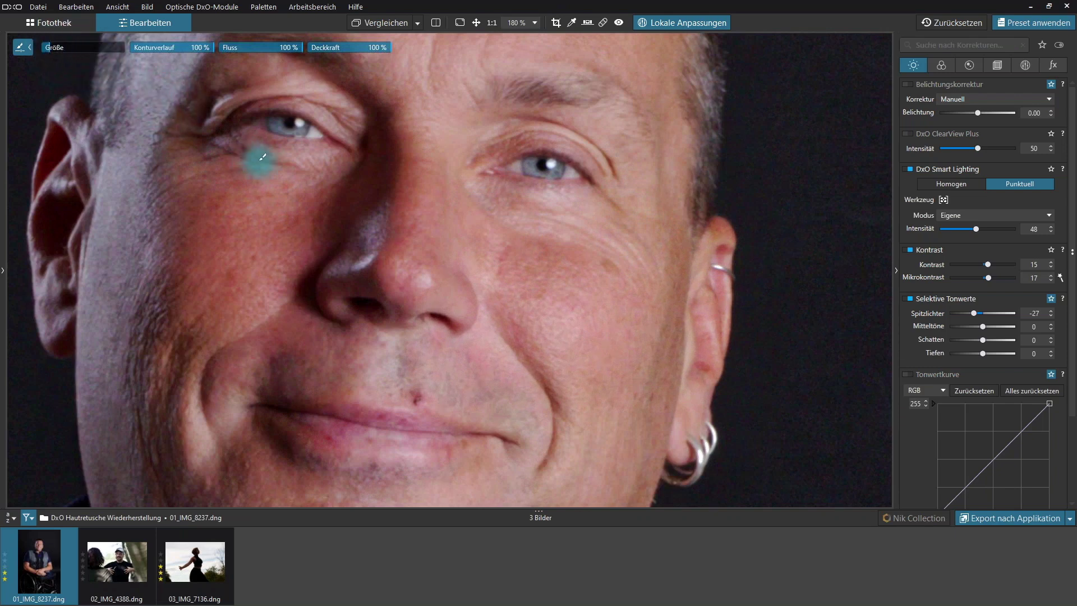
{"action": "scroll", "coordinate": [261, 158], "scroll_direction": "up", "scroll_amount": 1}
{"action": "scroll", "coordinate": [262, 158], "scroll_direction": "up", "scroll_amount": 1}
{"action": "scroll", "coordinate": [258, 161], "scroll_direction": "up", "scroll_amount": 1}
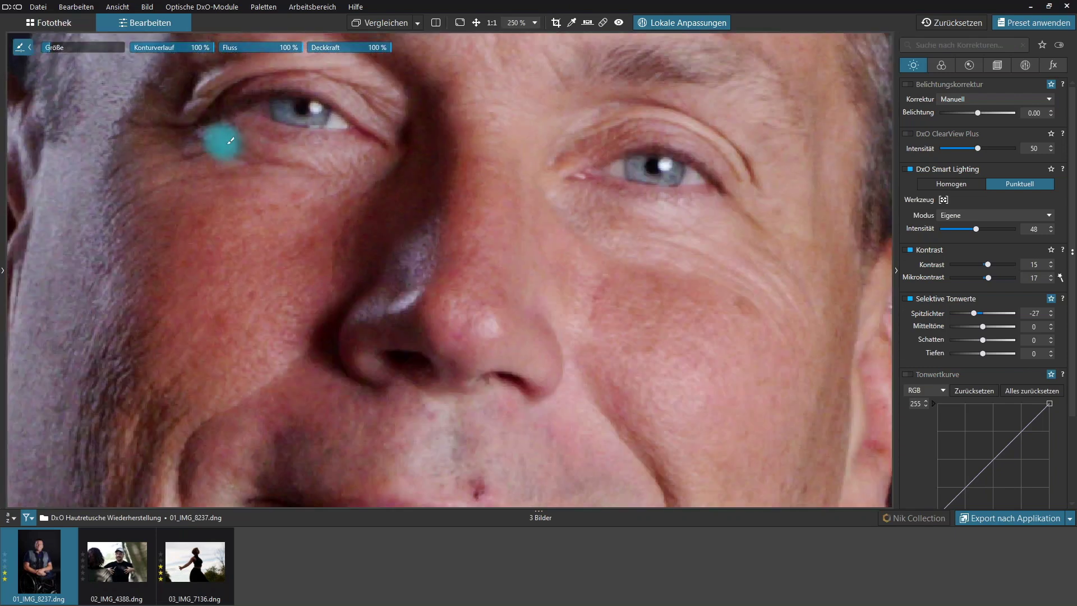
{"action": "left_click_drag", "start_coordinate": [221, 139], "coordinate": [280, 154]}
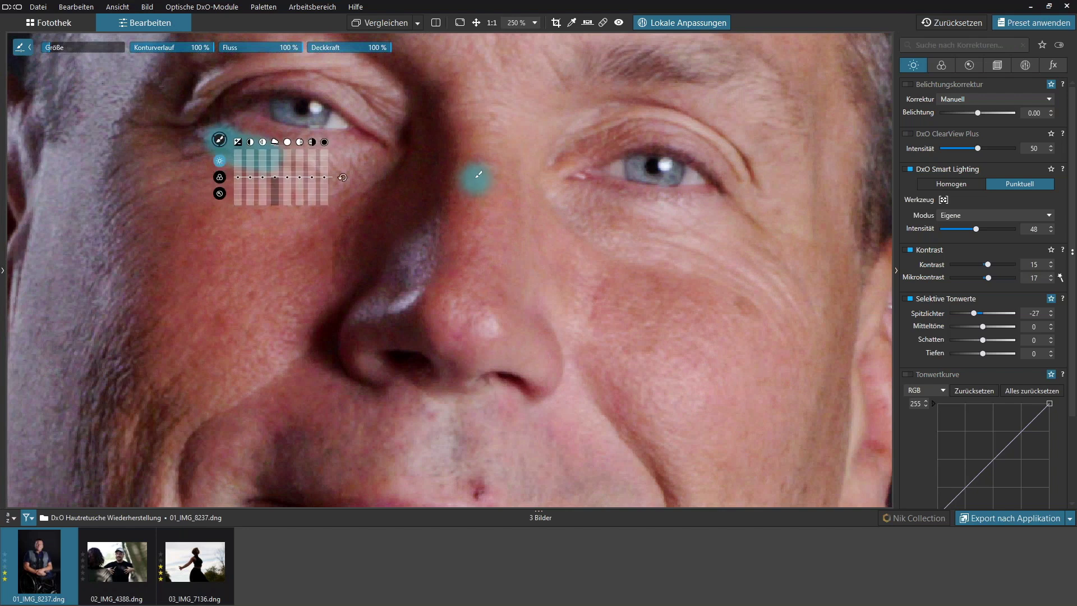
{"action": "mouse_move", "coordinate": [238, 179]}
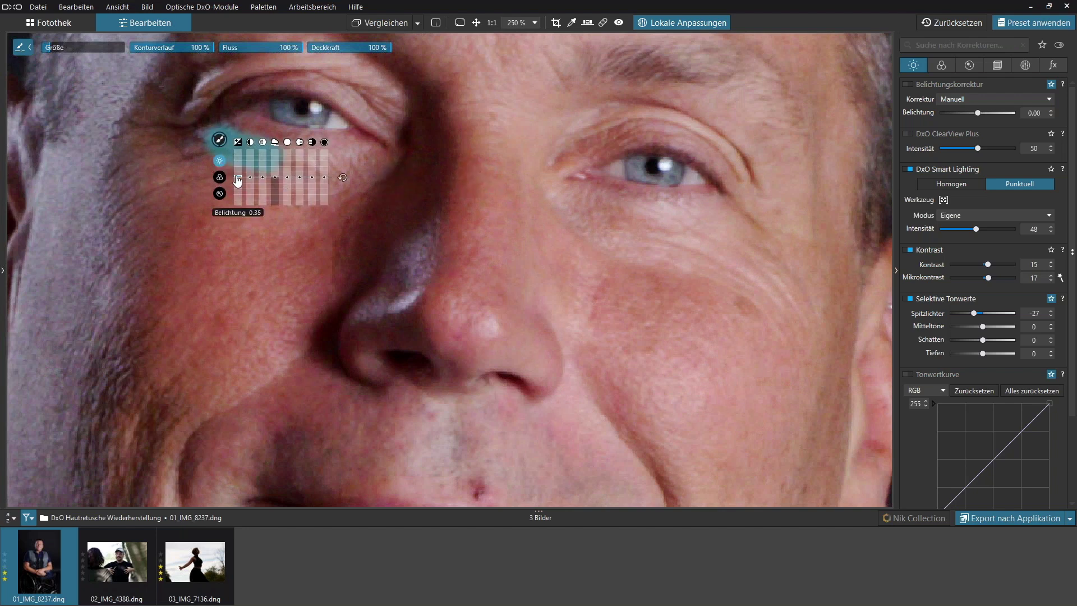
{"action": "left_click_drag", "start_coordinate": [238, 179], "coordinate": [238, 168]}
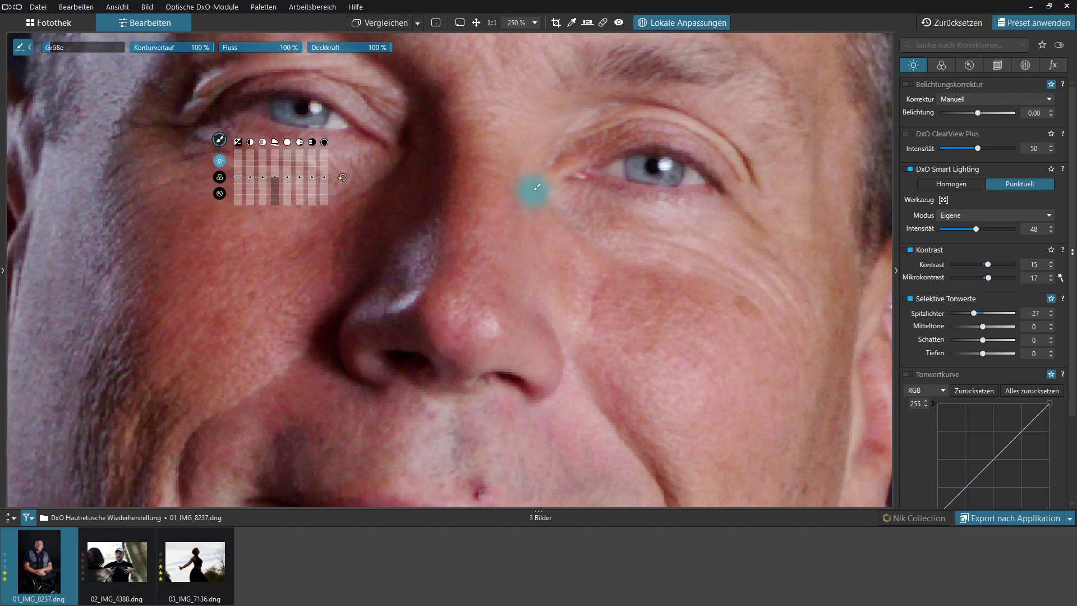
Step: Brush a mask under the right-hand eye with Belichtung -0.13, then extend it after comparing
{"action": "right_click", "coordinate": [610, 208]}
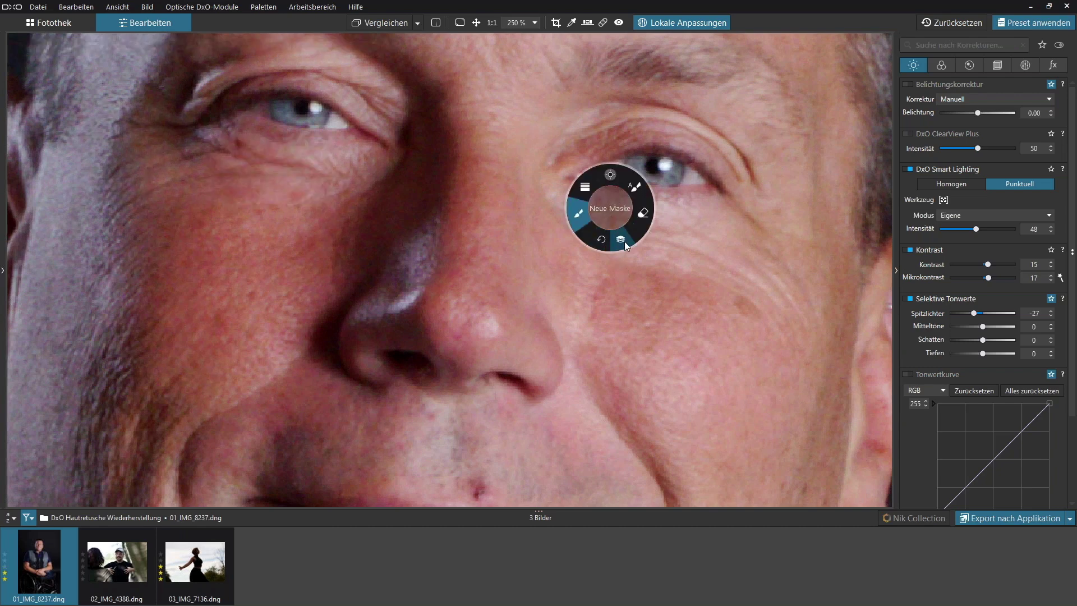
{"action": "mouse_move", "coordinate": [701, 216]}
{"action": "left_mouse_down"}
{"action": "mouse_move", "coordinate": [658, 212]}
{"action": "mouse_move", "coordinate": [712, 214]}
{"action": "left_mouse_up"}
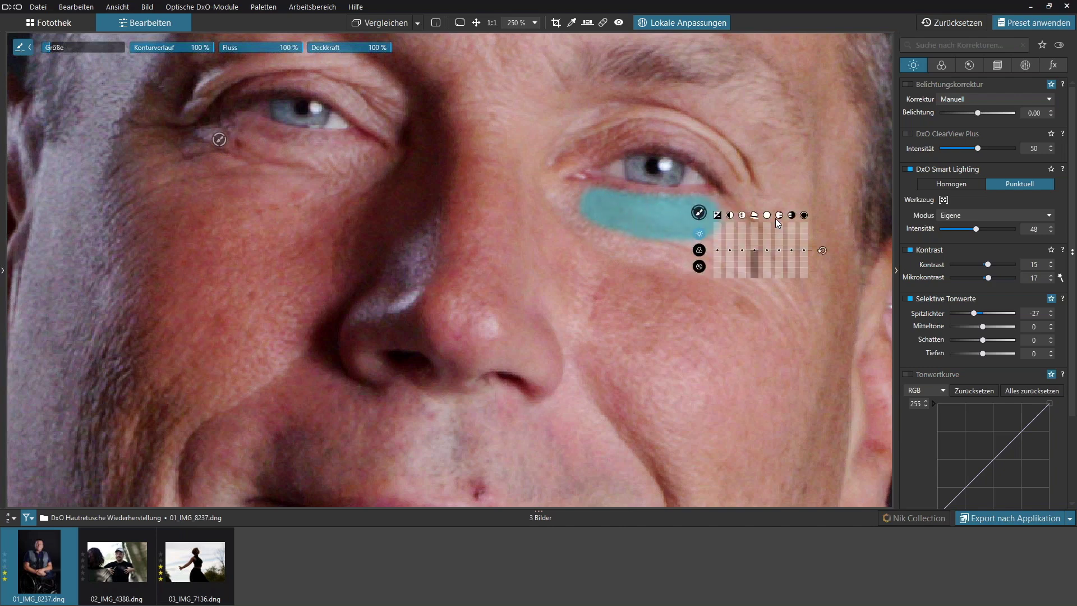
{"action": "left_click_drag", "start_coordinate": [719, 257], "coordinate": [719, 257]}
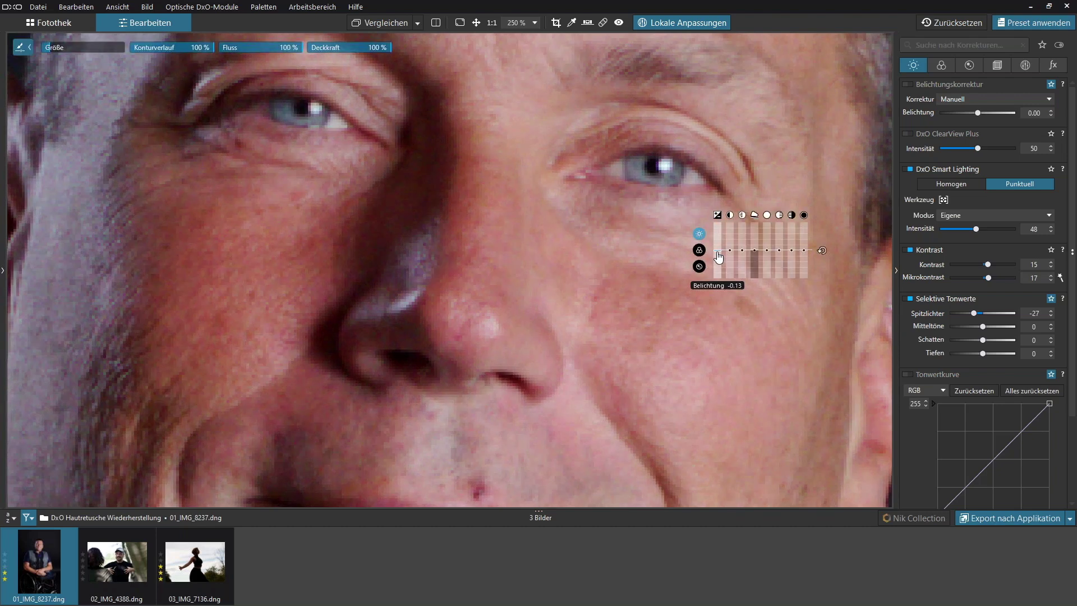
{"action": "left_click", "coordinate": [372, 21]}
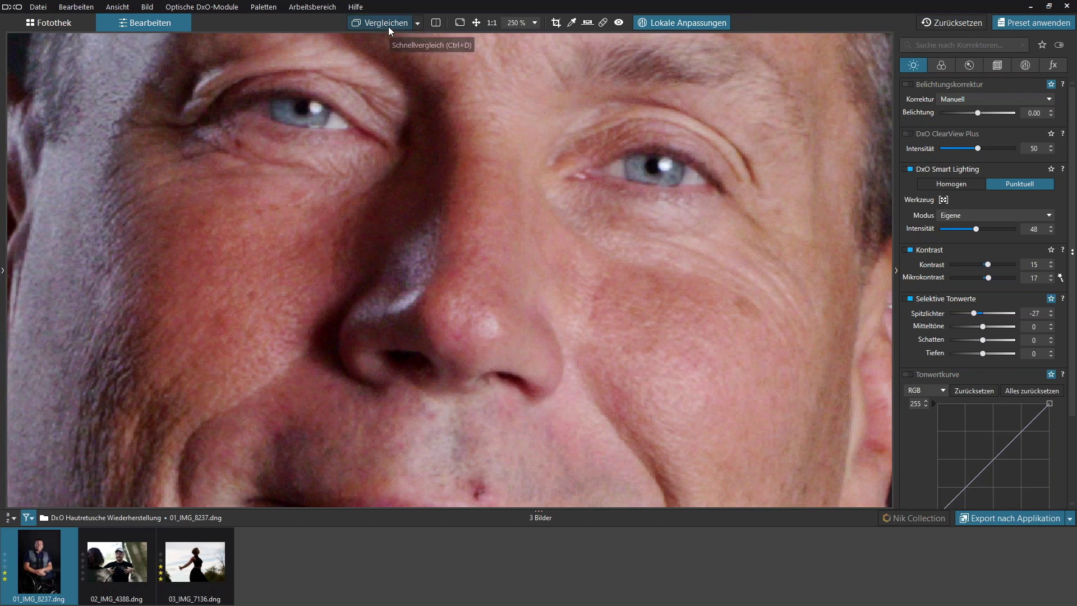
{"action": "key", "text": "b"}
{"action": "left_click_drag", "start_coordinate": [589, 213], "coordinate": [701, 214]}
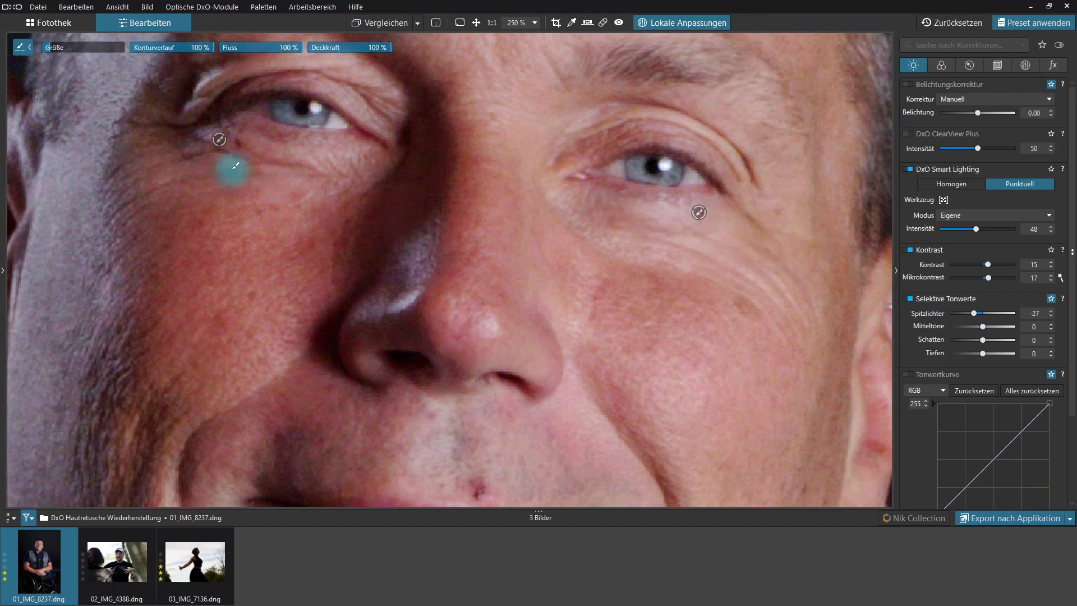
Step: Review both eye masks, exit Lokale Anpassungen and fit the whole portrait to the screen
{"action": "left_click", "coordinate": [218, 140]}
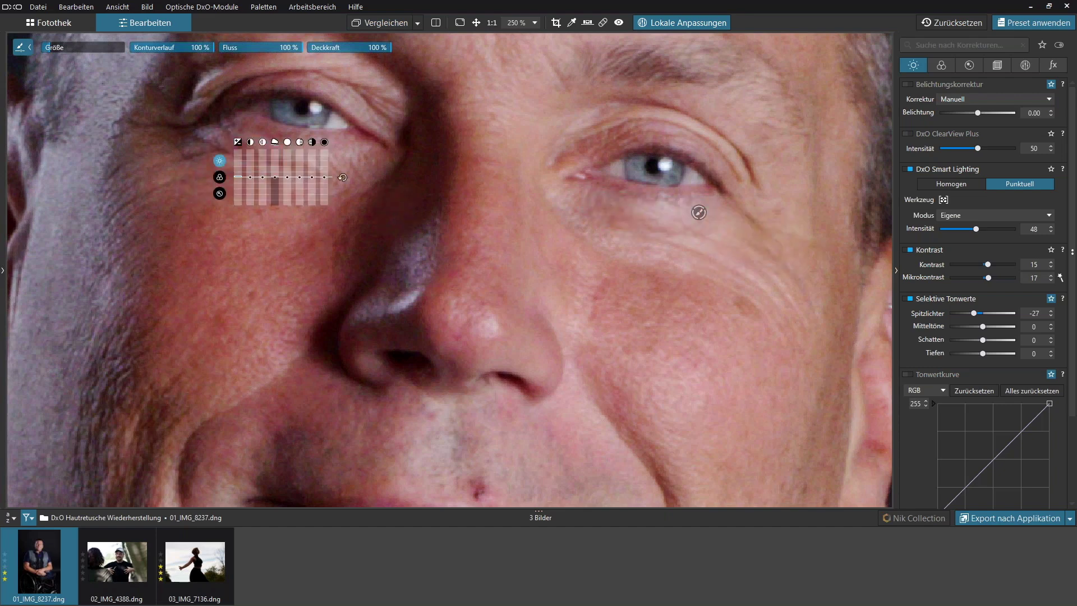
{"action": "left_click", "coordinate": [699, 214]}
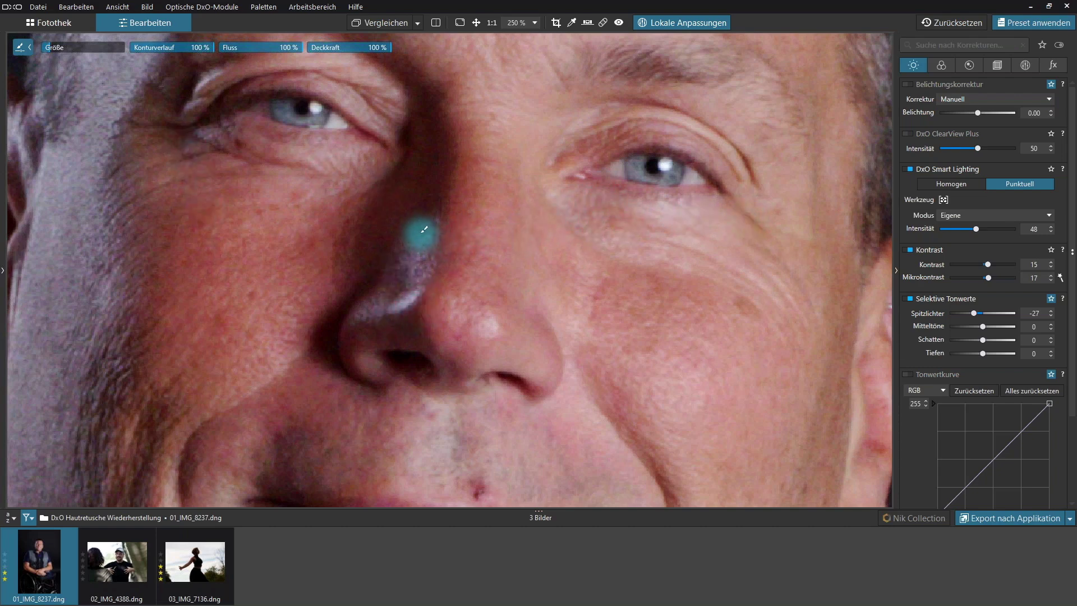
{"action": "left_click", "coordinate": [678, 21]}
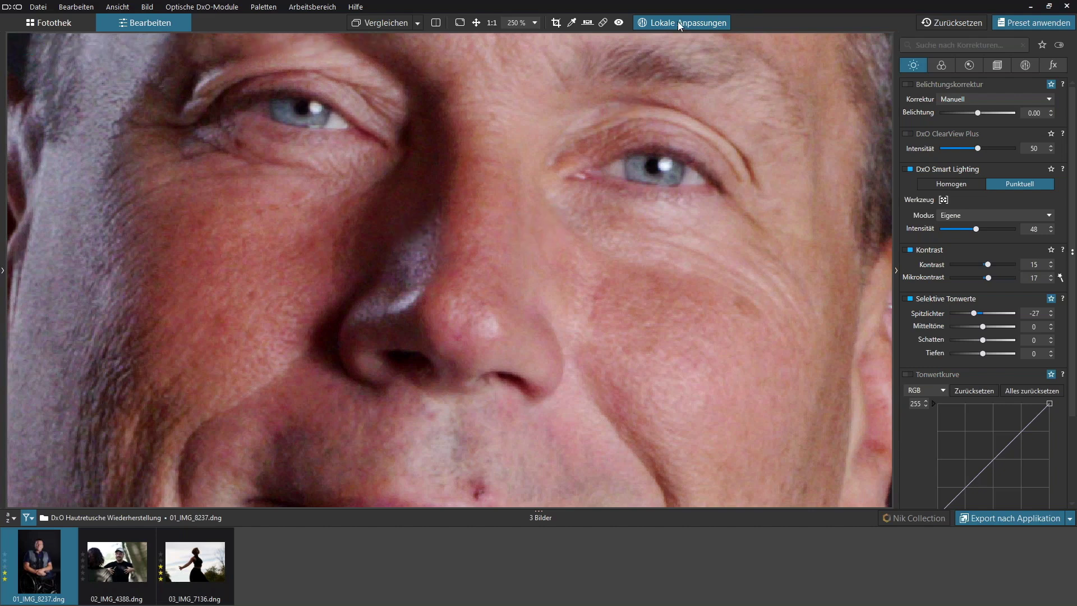
{"action": "key", "text": "ctrl+0"}
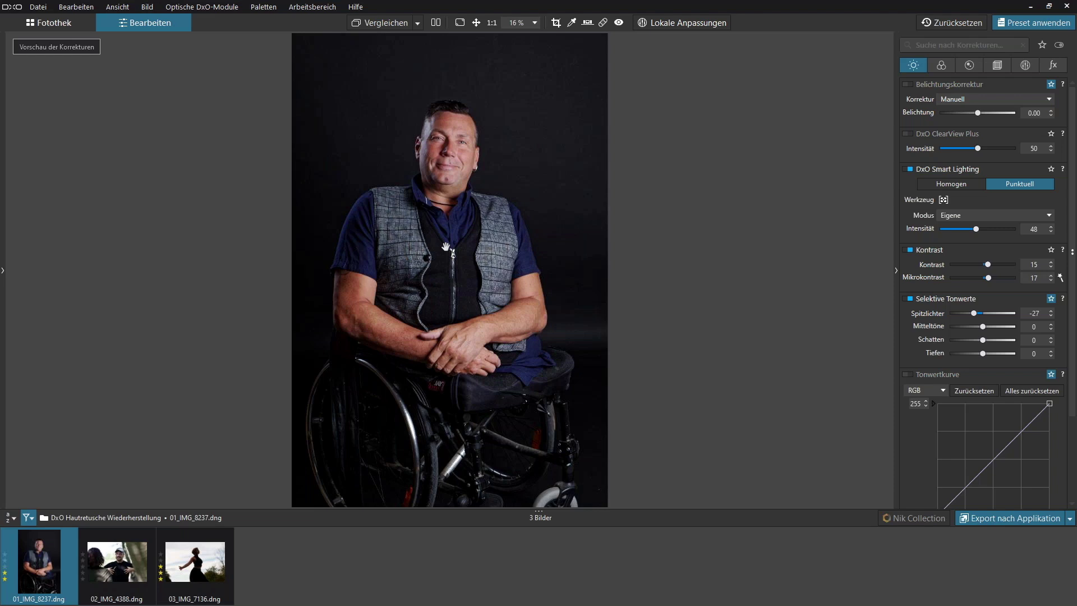
Step: Zoom to 100% on the face and pan down to the chin and collar
{"action": "left_click", "coordinate": [464, 154]}
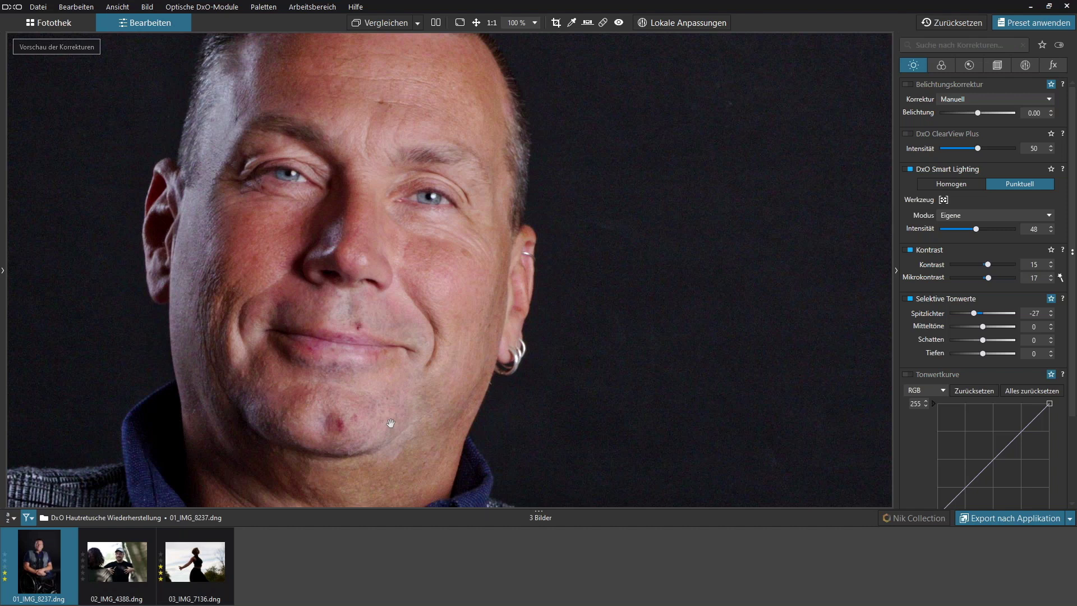
{"action": "left_click_drag", "start_coordinate": [410, 455], "coordinate": [466, 329]}
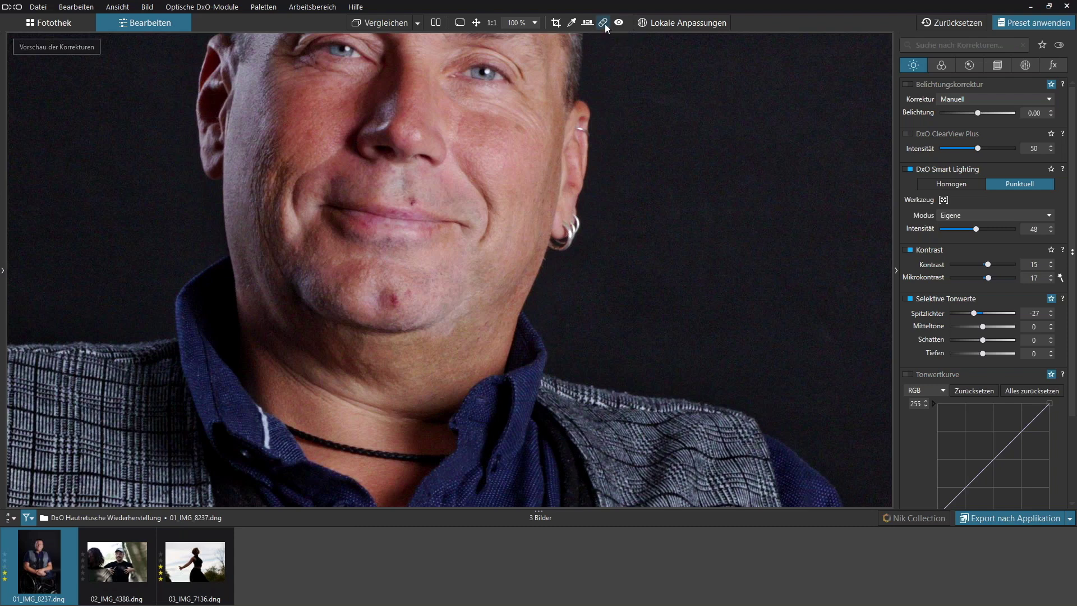
Step: Switch to the Repair tool and zoom in on the chin
{"action": "left_click", "coordinate": [605, 24]}
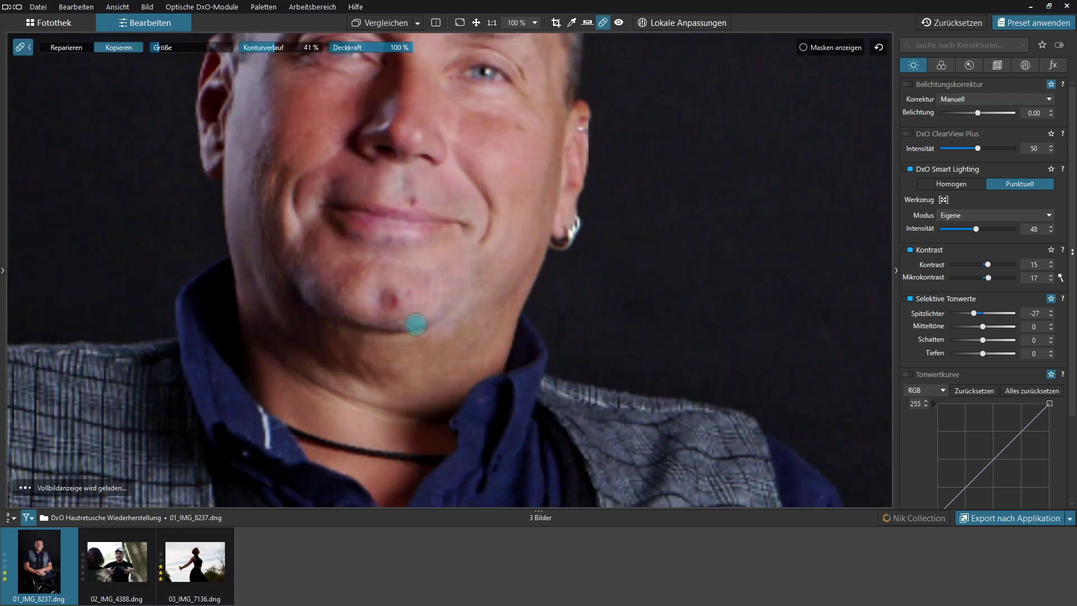
{"action": "scroll", "coordinate": [415, 324], "scroll_direction": "up", "scroll_amount": 2}
{"action": "scroll", "coordinate": [409, 312], "scroll_direction": "up", "scroll_amount": 2}
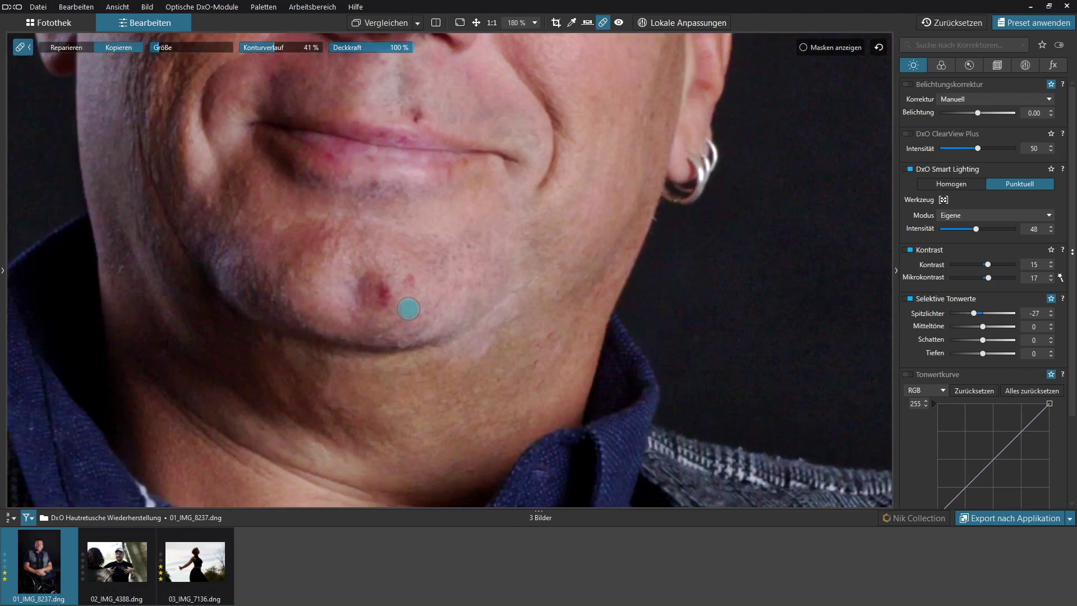
{"action": "scroll", "coordinate": [409, 309], "scroll_direction": "down", "scroll_amount": 1}
{"action": "scroll", "coordinate": [407, 308], "scroll_direction": "down", "scroll_amount": 1}
{"action": "scroll", "coordinate": [409, 306], "scroll_direction": "up", "scroll_amount": 1}
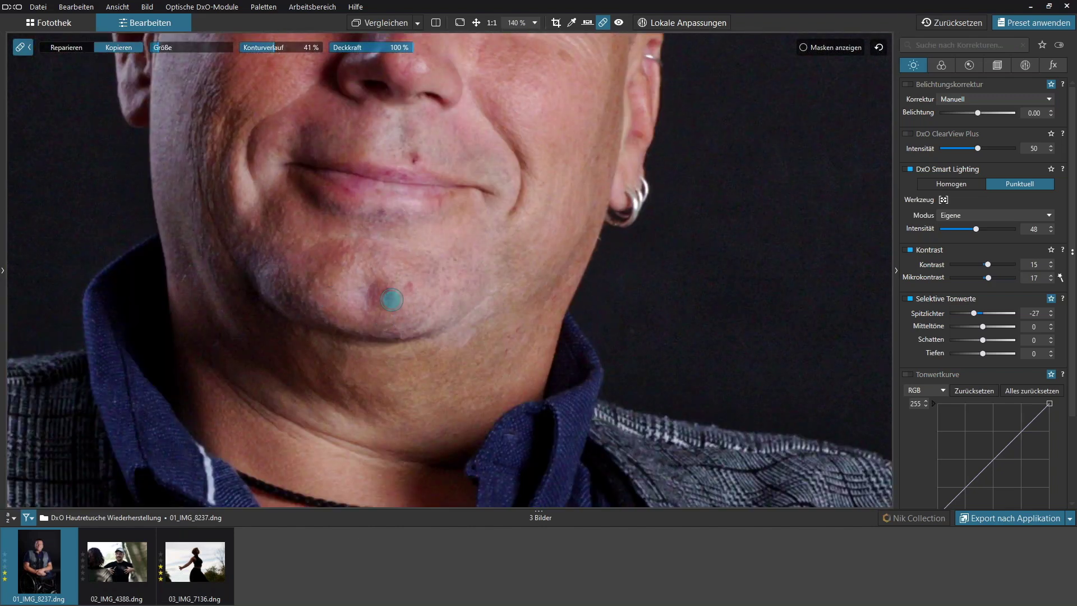
{"action": "scroll", "coordinate": [392, 300], "scroll_direction": "up", "scroll_amount": 1}
{"action": "scroll", "coordinate": [393, 301], "scroll_direction": "up", "scroll_amount": 1}
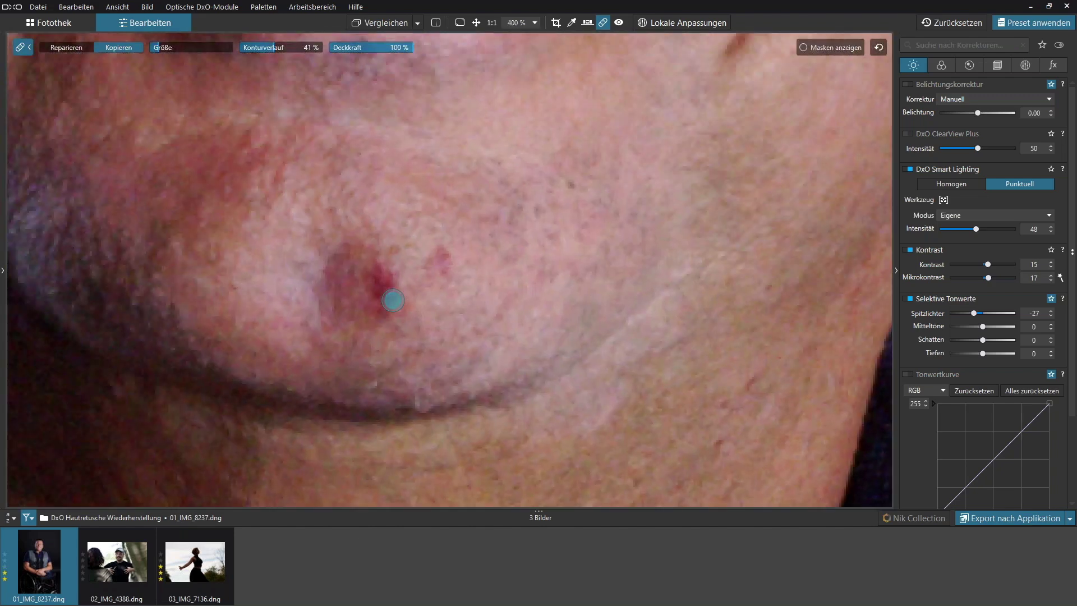
{"action": "scroll", "coordinate": [393, 300], "scroll_direction": "down", "scroll_amount": 5}
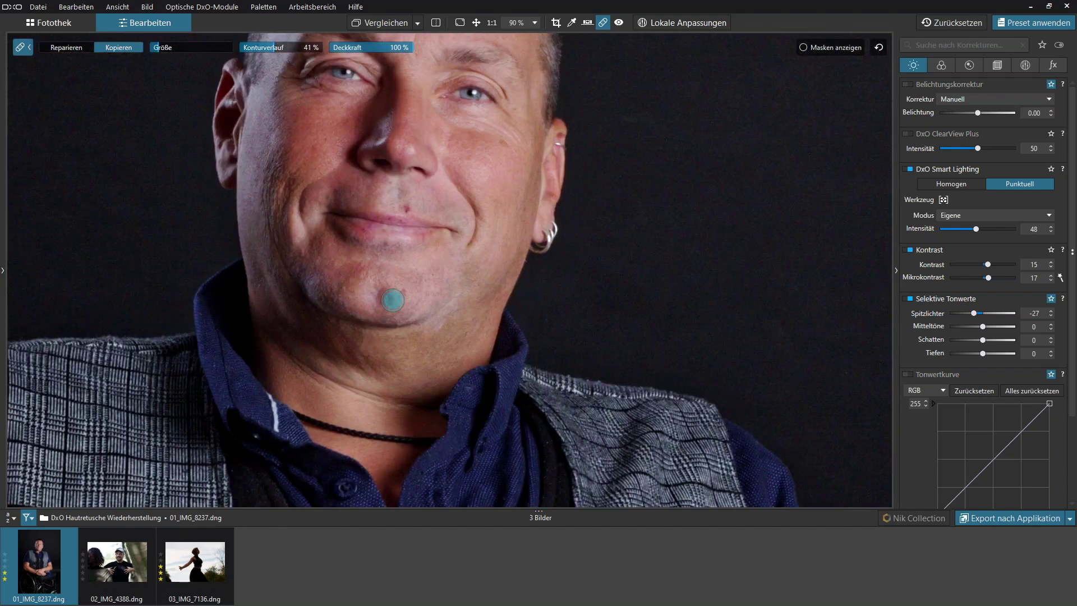
{"action": "scroll", "coordinate": [392, 300], "scroll_direction": "up", "scroll_amount": 1}
{"action": "scroll", "coordinate": [391, 298], "scroll_direction": "up", "scroll_amount": 2}
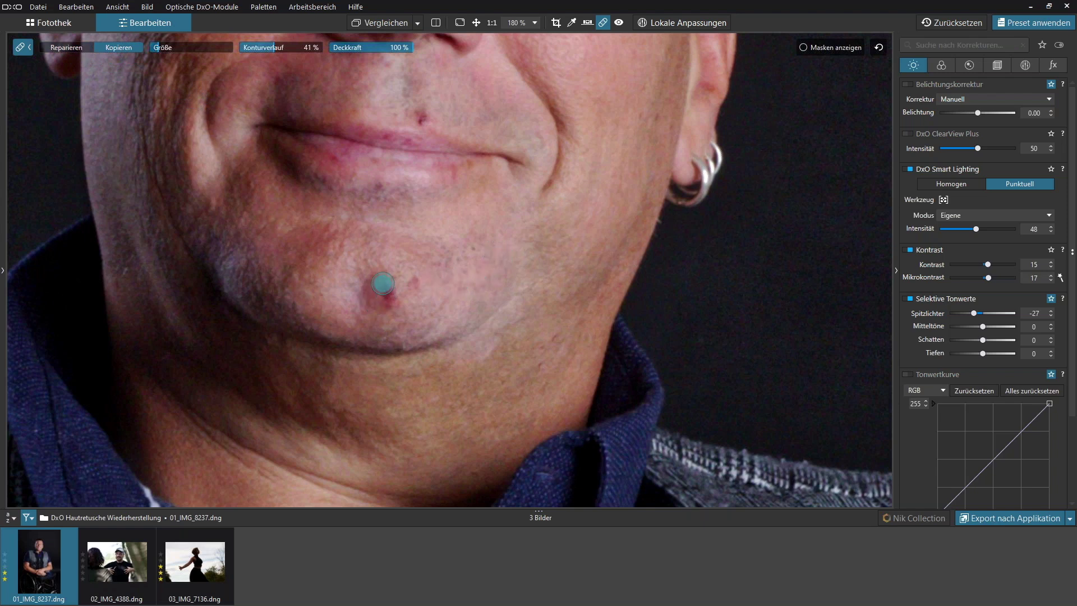
Step: Brush over the chin blemish, turn on Masken anzeigen, and set Konturverlauf to 100%
{"action": "left_click_drag", "start_coordinate": [378, 281], "coordinate": [371, 292]}
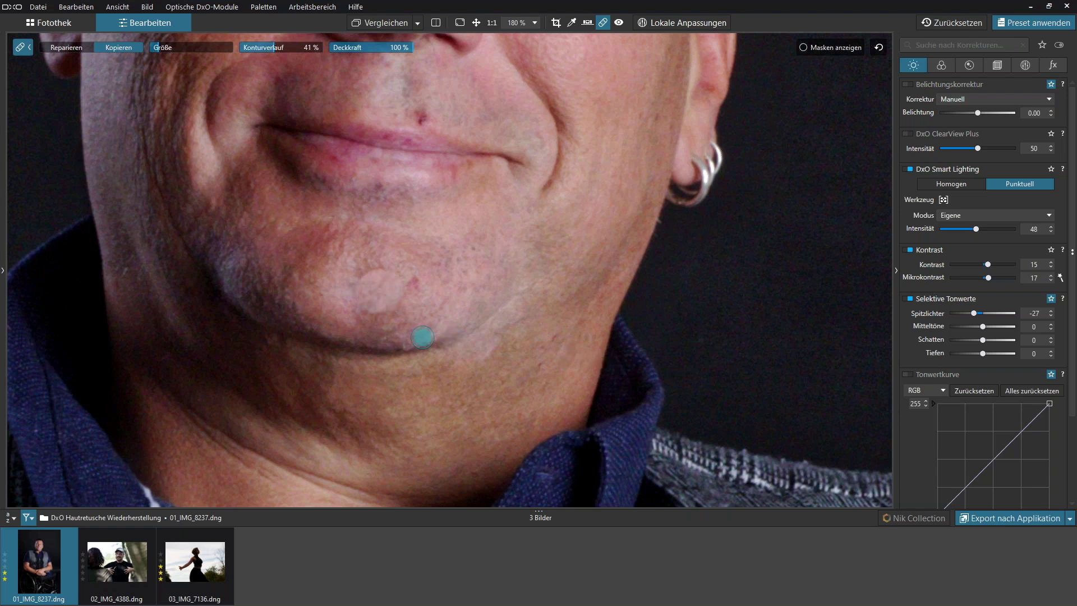
{"action": "left_click", "coordinate": [832, 49]}
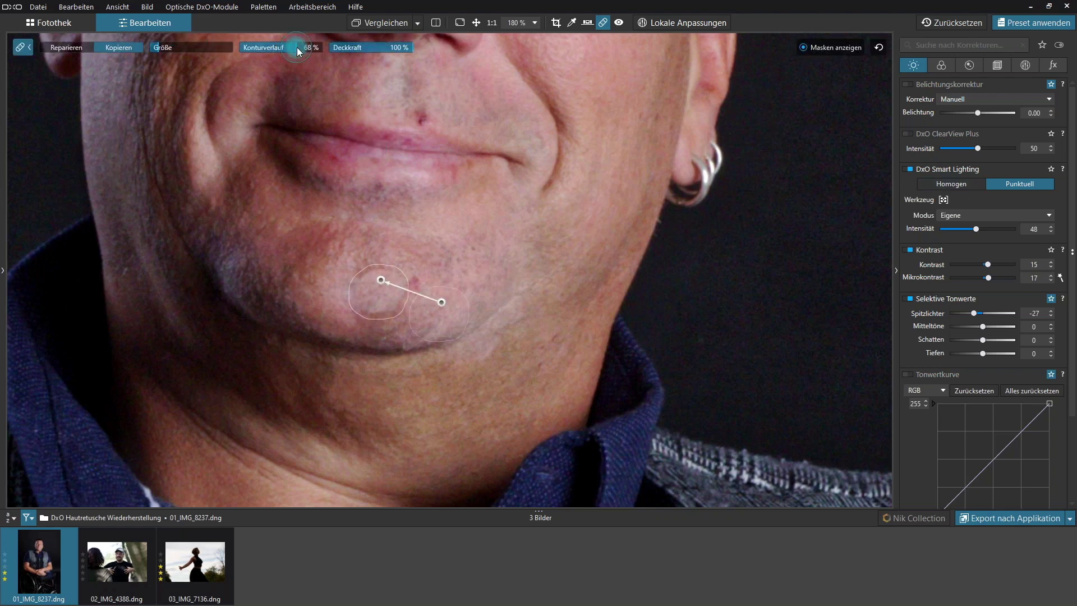
{"action": "left_click_drag", "start_coordinate": [298, 47], "coordinate": [324, 54]}
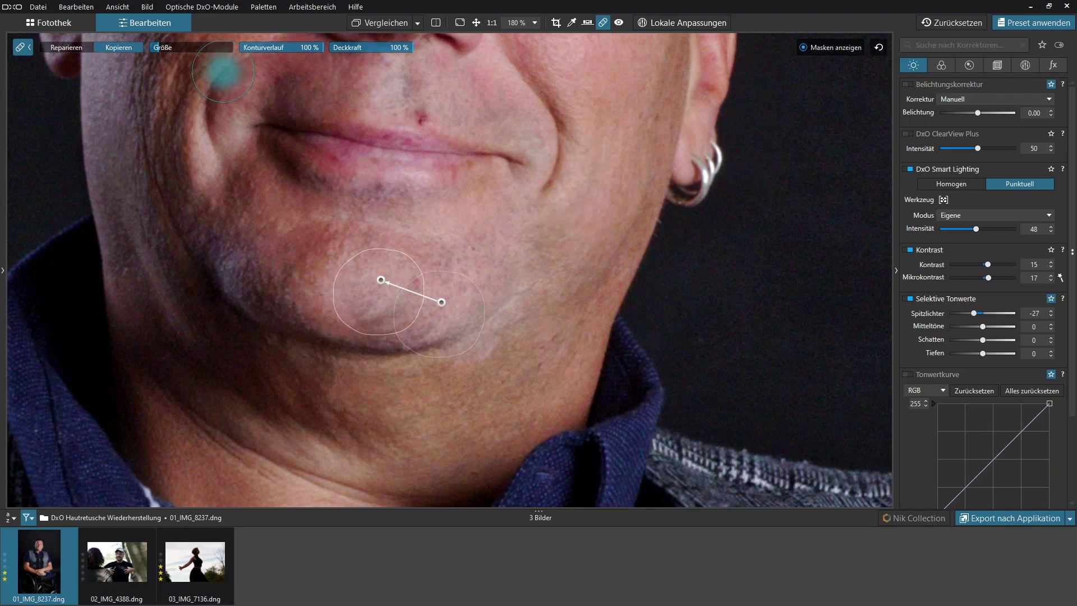
Step: Switch the repair to Reparieren, set Konturverlauf to 59% and move the source circle left
{"action": "left_click", "coordinate": [66, 48]}
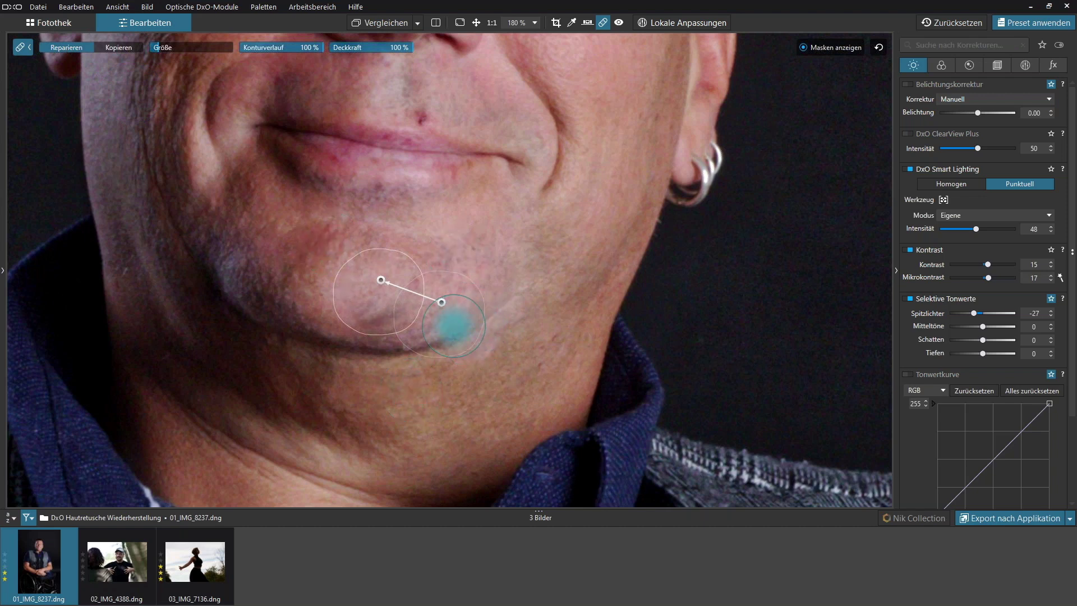
{"action": "left_click", "coordinate": [284, 48]}
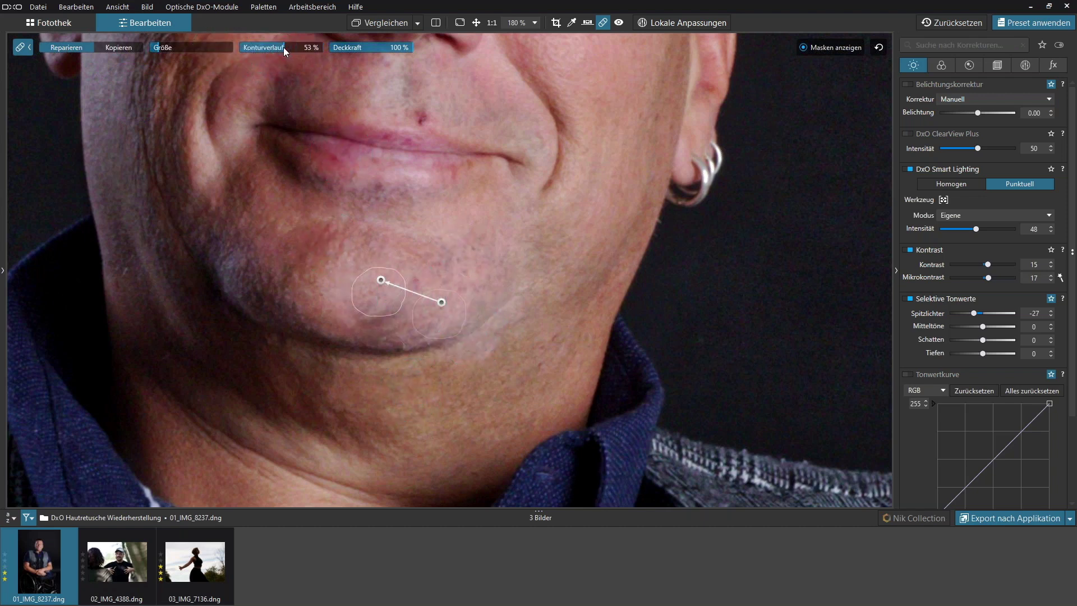
{"action": "left_click_drag", "start_coordinate": [272, 45], "coordinate": [270, 46]}
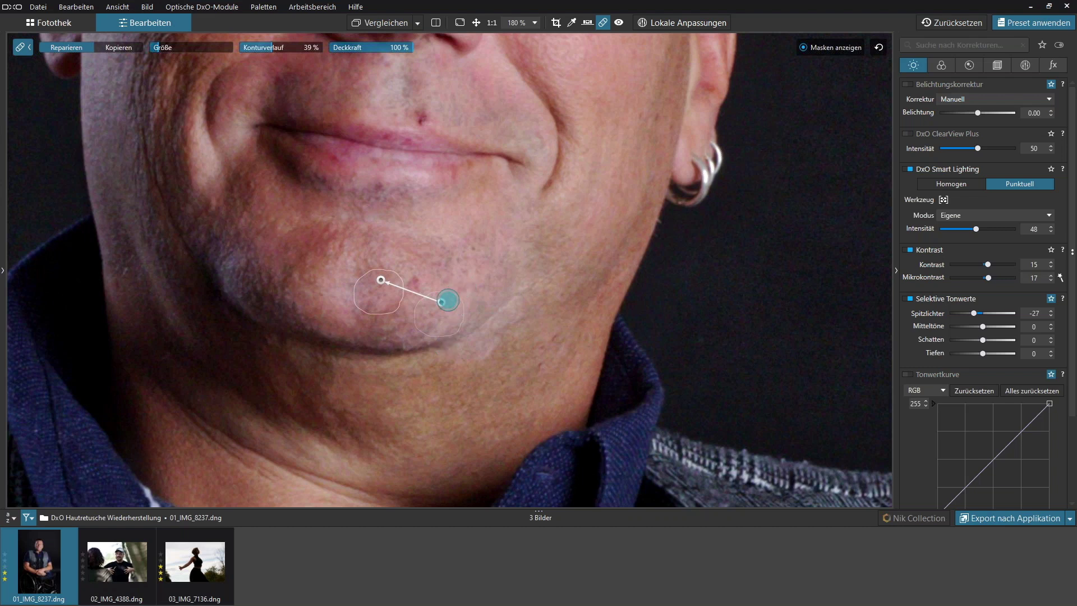
{"action": "left_click", "coordinate": [443, 308]}
{"action": "mouse_move", "coordinate": [442, 306]}
{"action": "left_mouse_down"}
{"action": "mouse_move", "coordinate": [332, 287]}
{"action": "mouse_move", "coordinate": [335, 271]}
{"action": "left_mouse_up"}
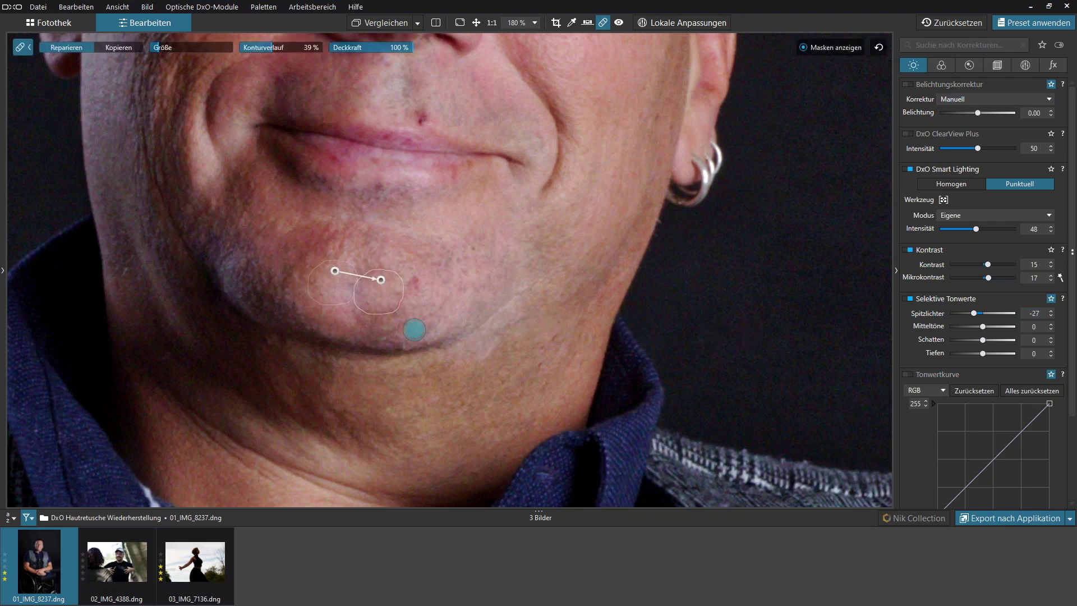
{"action": "left_click", "coordinate": [289, 50]}
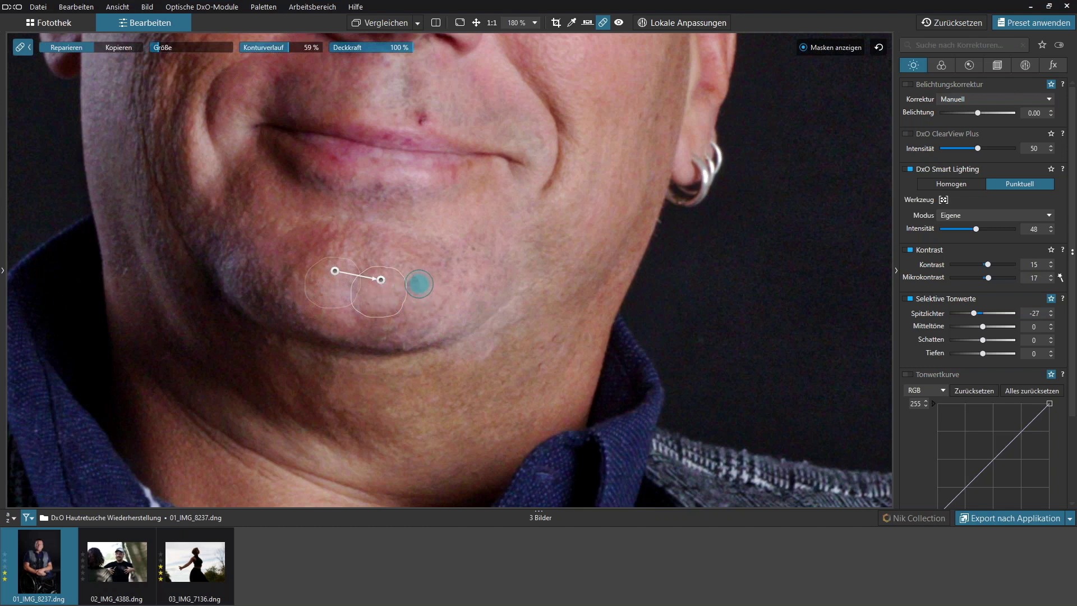
Step: Repair two more chin blemishes, placing each source on cleaner neighbouring skin
{"action": "left_click_drag", "start_coordinate": [410, 286], "coordinate": [415, 283]}
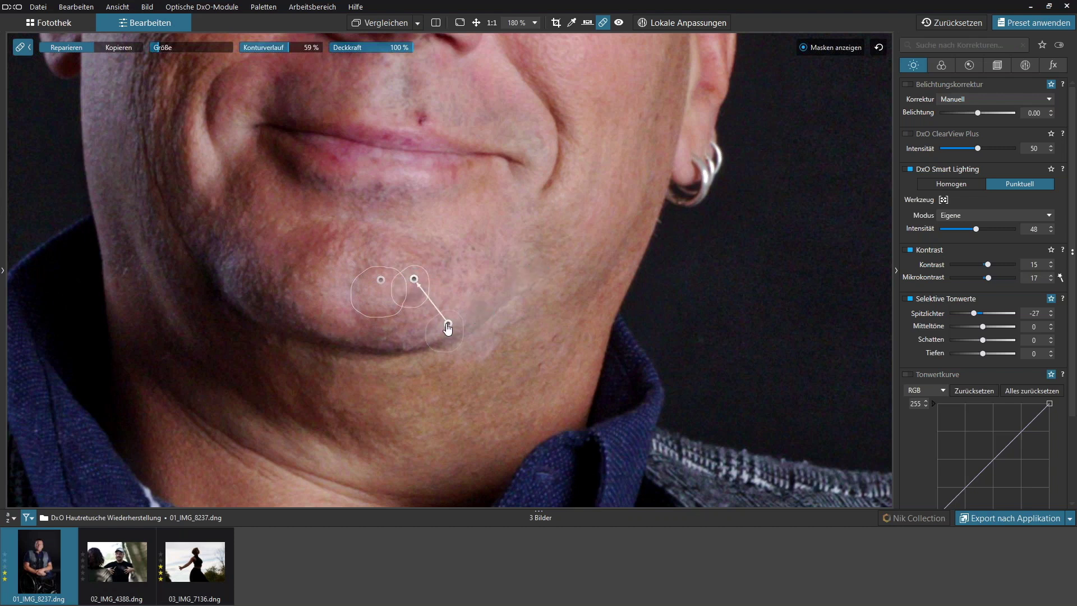
{"action": "mouse_move", "coordinate": [448, 325]}
{"action": "left_mouse_down"}
{"action": "mouse_move", "coordinate": [444, 287]}
{"action": "mouse_move", "coordinate": [436, 296]}
{"action": "left_mouse_up"}
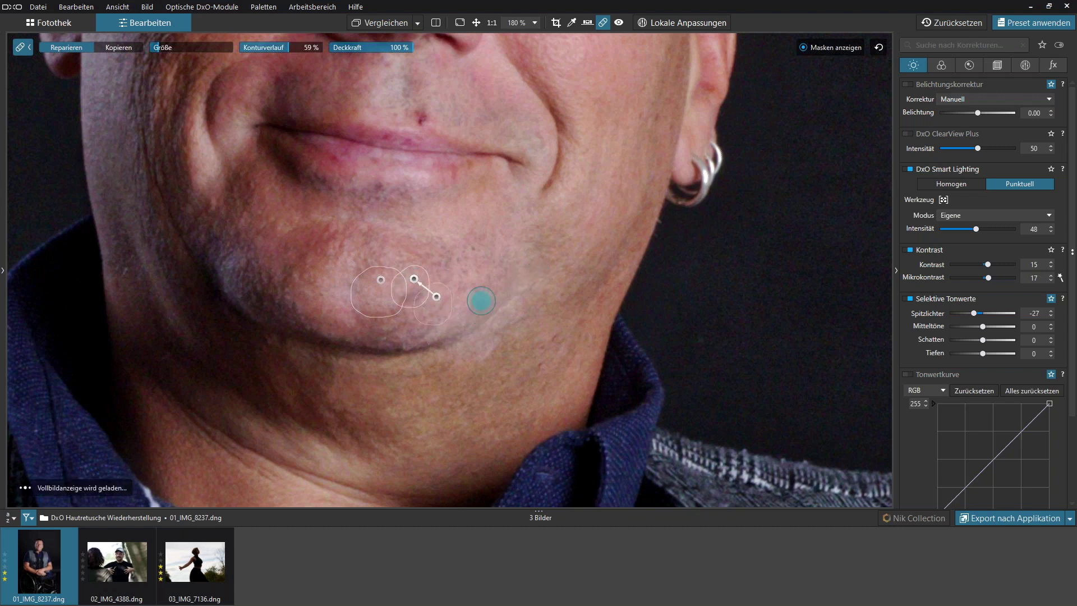
{"action": "left_click_drag", "start_coordinate": [348, 309], "coordinate": [395, 306]}
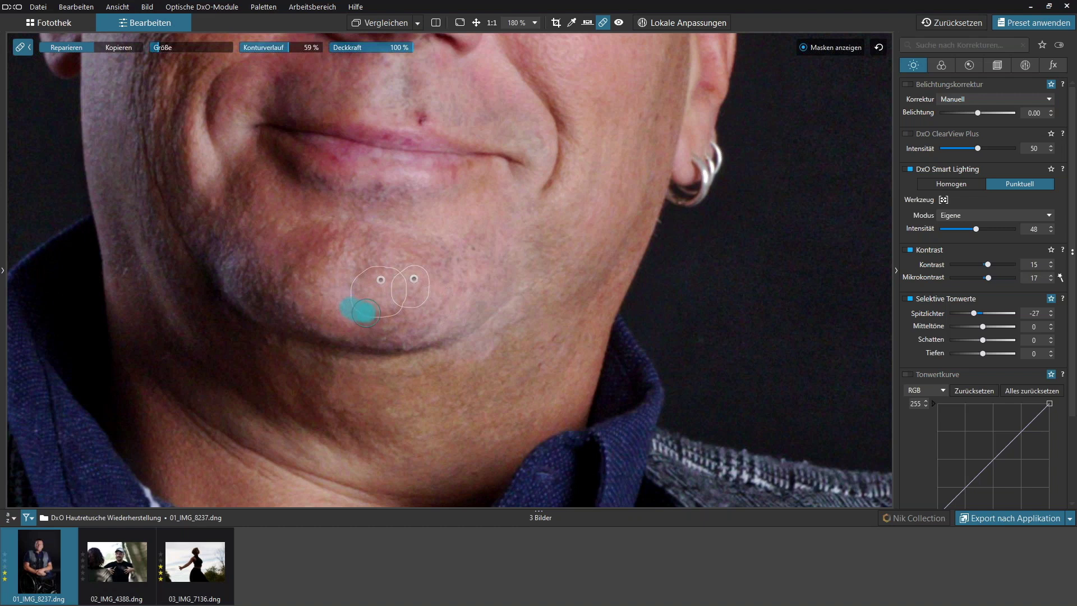
{"action": "mouse_move", "coordinate": [483, 296]}
{"action": "left_mouse_down"}
{"action": "mouse_move", "coordinate": [457, 322]}
{"action": "mouse_move", "coordinate": [418, 321]}
{"action": "mouse_move", "coordinate": [341, 291]}
{"action": "left_mouse_up"}
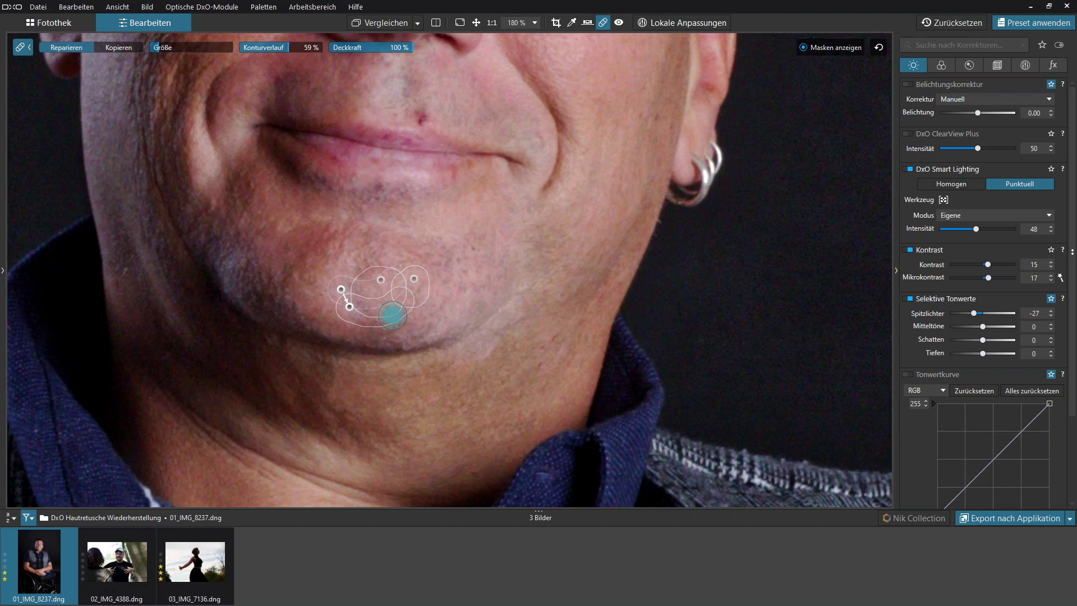
Step: Zoom to 400% and repair a tiny chin blemish, shifting its source slightly up and left
{"action": "scroll", "coordinate": [393, 316], "scroll_direction": "up", "scroll_amount": 1}
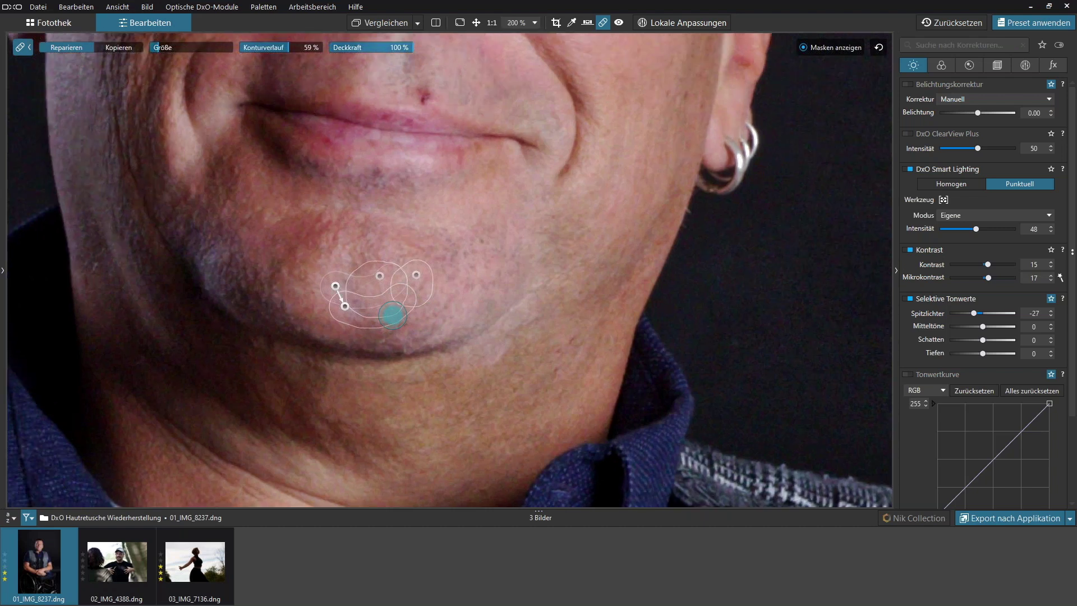
{"action": "scroll", "coordinate": [392, 313], "scroll_direction": "up", "scroll_amount": 3}
{"action": "scroll", "coordinate": [392, 313], "scroll_direction": "up", "scroll_amount": 1}
{"action": "scroll", "coordinate": [459, 291], "scroll_direction": "down", "scroll_amount": 2}
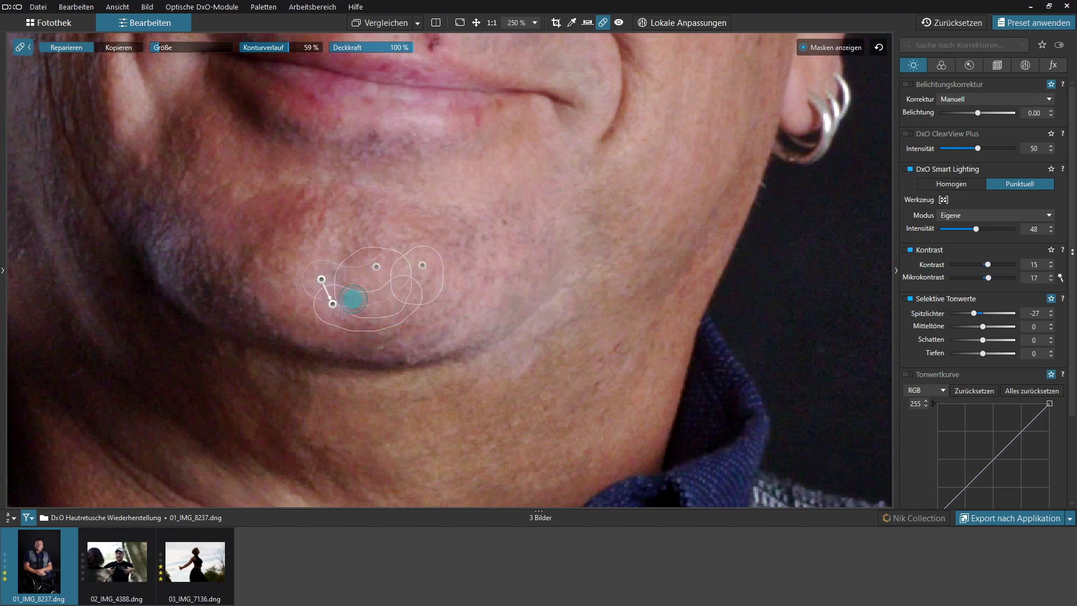
{"action": "scroll", "coordinate": [349, 300], "scroll_direction": "up", "scroll_amount": 1}
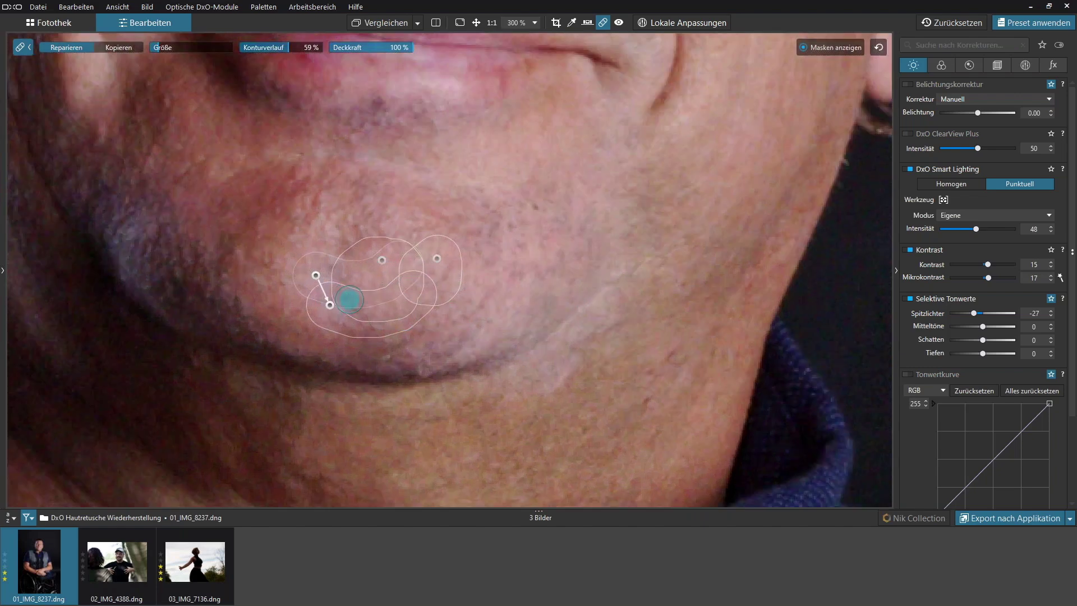
{"action": "scroll", "coordinate": [349, 300], "scroll_direction": "up", "scroll_amount": 1}
{"action": "left_click", "coordinate": [349, 297]}
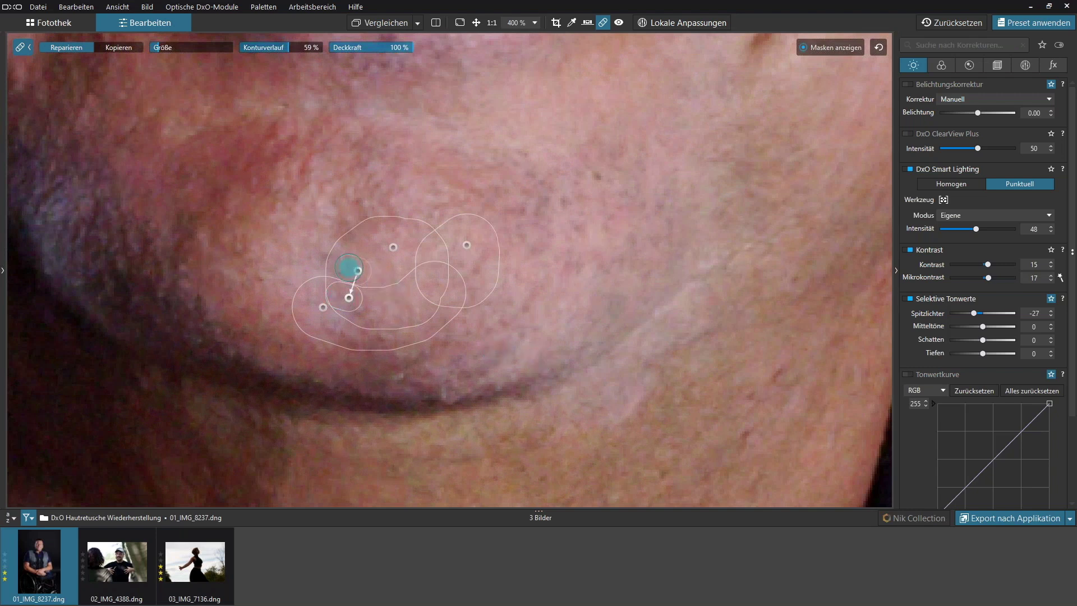
{"action": "left_click_drag", "start_coordinate": [358, 271], "coordinate": [346, 265]}
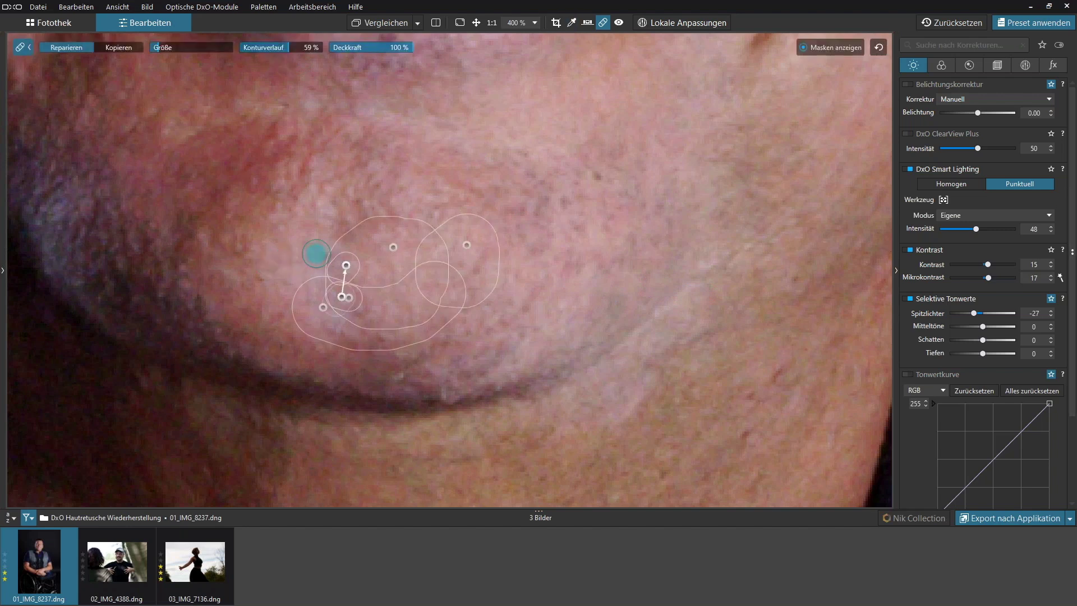
Step: Repair another small chin spot, then zoom out to the whole image
{"action": "left_click", "coordinate": [366, 312]}
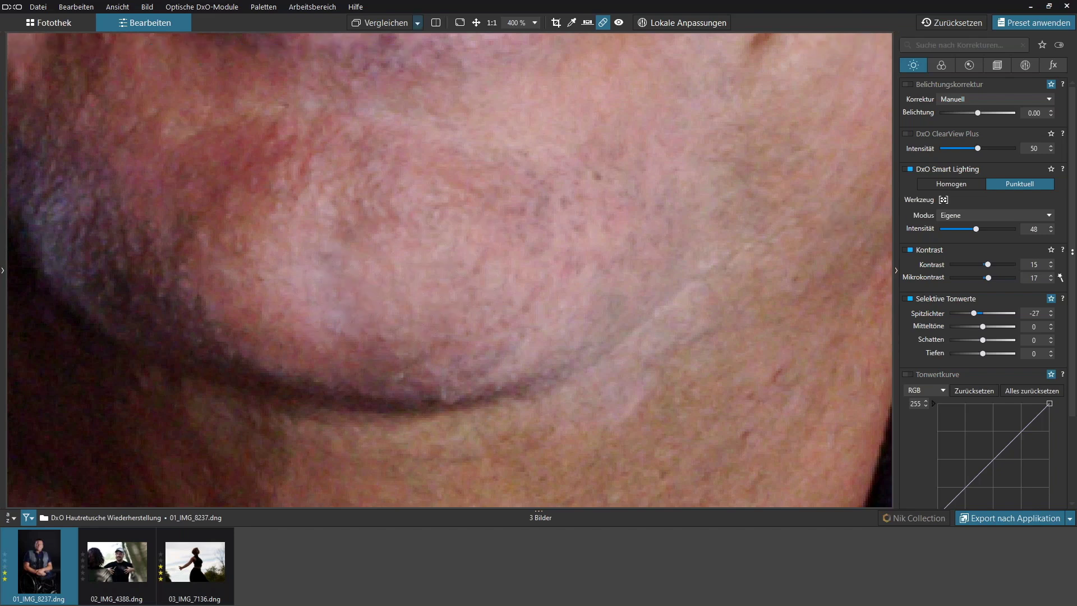
{"action": "scroll", "coordinate": [462, 257], "scroll_direction": "down", "scroll_amount": 4}
{"action": "scroll", "coordinate": [512, 253], "scroll_direction": "down", "scroll_amount": 3}
{"action": "scroll", "coordinate": [440, 255], "scroll_direction": "down", "scroll_amount": 2}
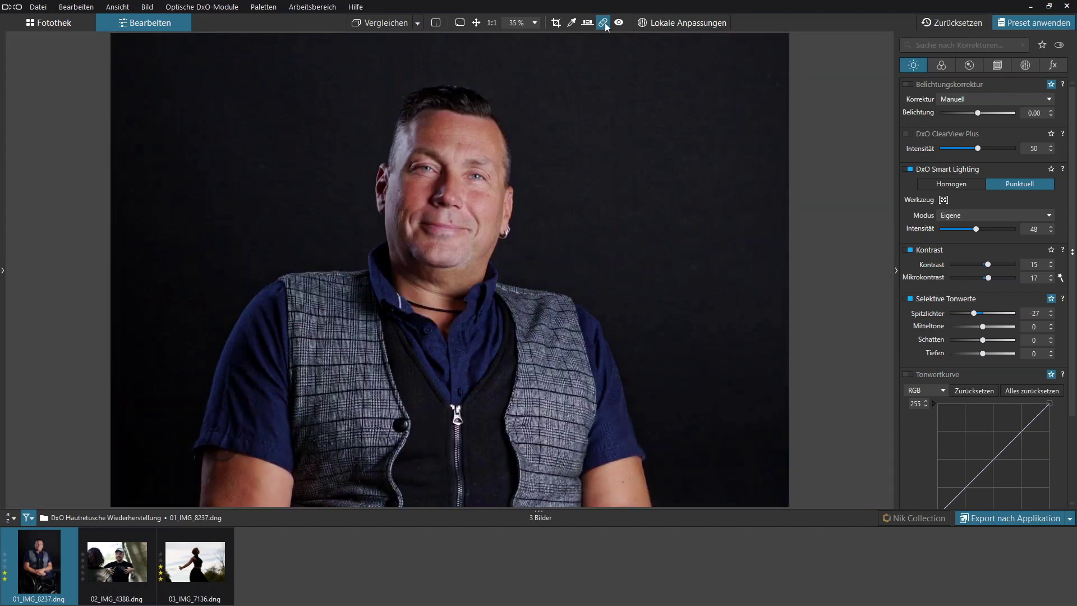
Step: Turn off the Repair tool, zoom out and compare the retouch with the original
{"action": "left_click", "coordinate": [605, 23]}
{"action": "scroll", "coordinate": [645, 180], "scroll_direction": "down", "scroll_amount": 1}
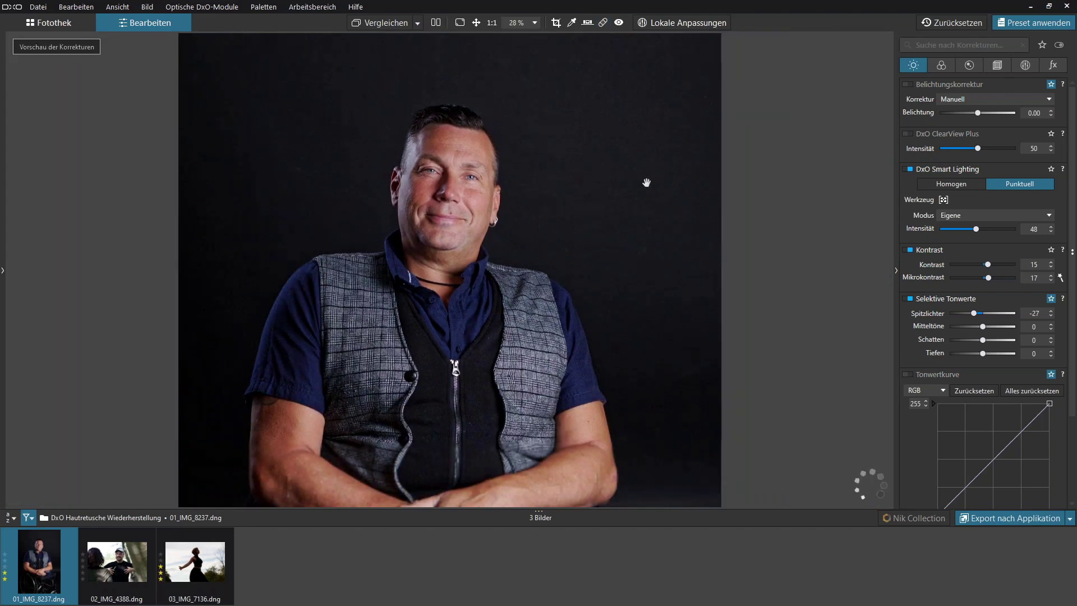
{"action": "scroll", "coordinate": [647, 182], "scroll_direction": "down", "scroll_amount": 1}
{"action": "left_click", "coordinate": [381, 22]}
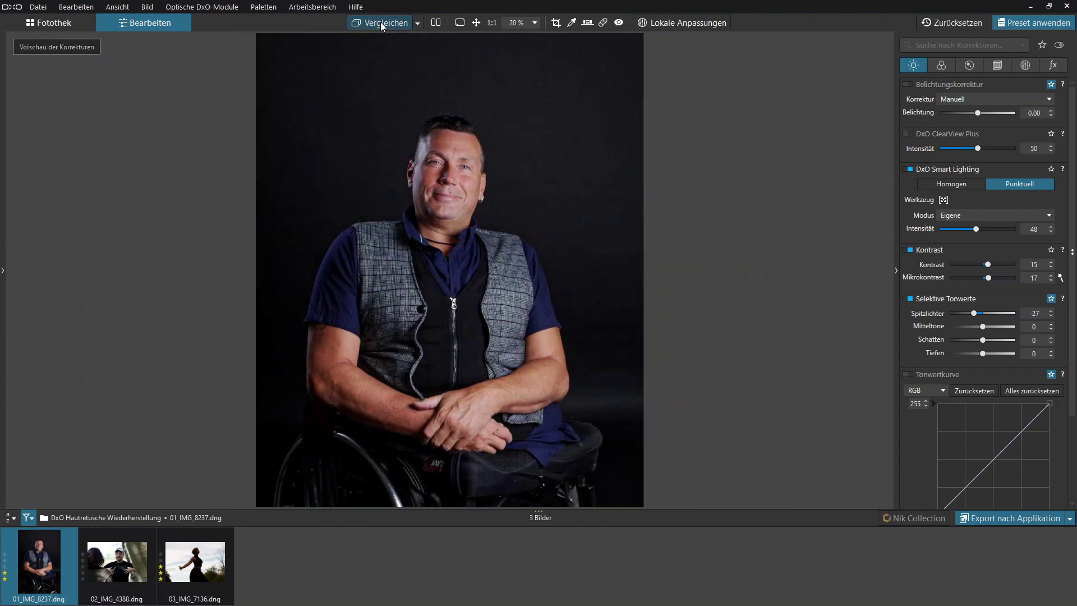
{"action": "left_click", "coordinate": [380, 22]}
{"action": "left_click", "coordinate": [380, 22]}
Step: Zoom back in and pan to the chin and collar
{"action": "scroll", "coordinate": [460, 218], "scroll_direction": "up", "scroll_amount": 1}
{"action": "scroll", "coordinate": [460, 218], "scroll_direction": "up", "scroll_amount": 2}
{"action": "scroll", "coordinate": [461, 218], "scroll_direction": "up", "scroll_amount": 2}
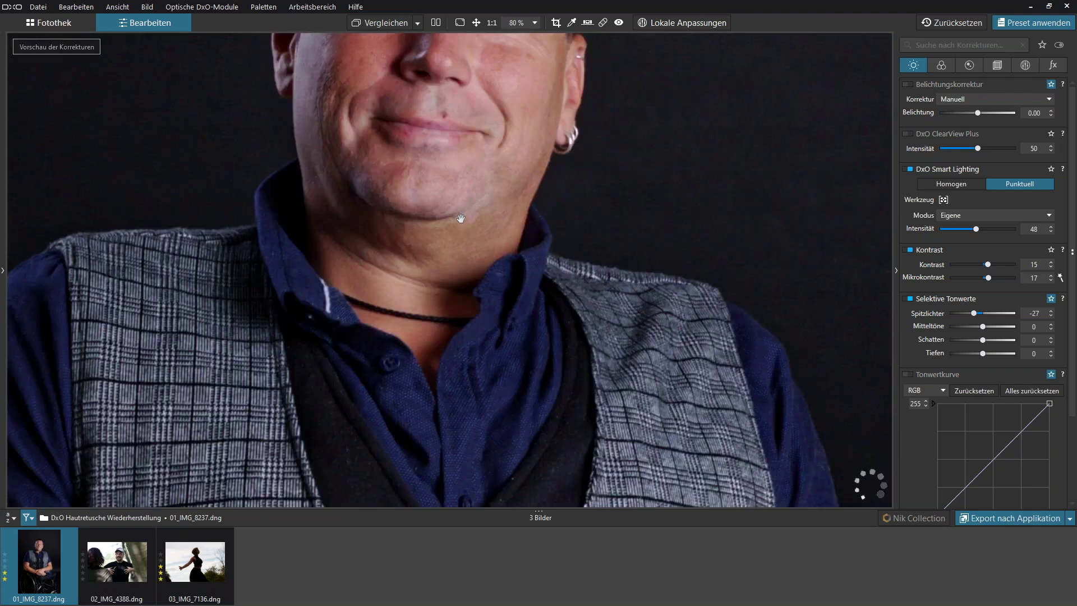
{"action": "scroll", "coordinate": [460, 219], "scroll_direction": "up", "scroll_amount": 2}
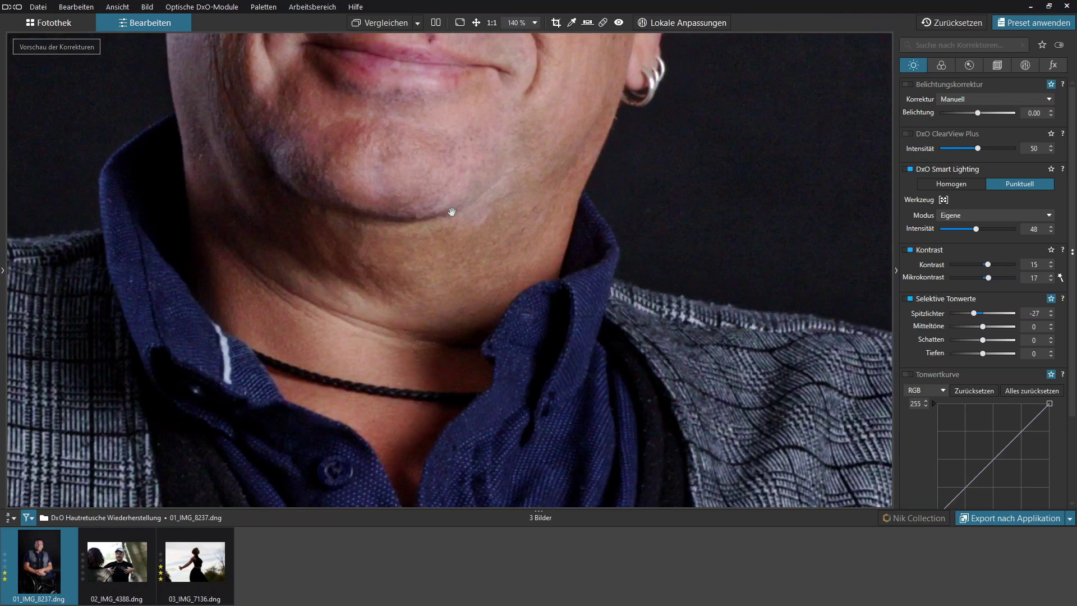
{"action": "left_click_drag", "start_coordinate": [453, 211], "coordinate": [474, 276]}
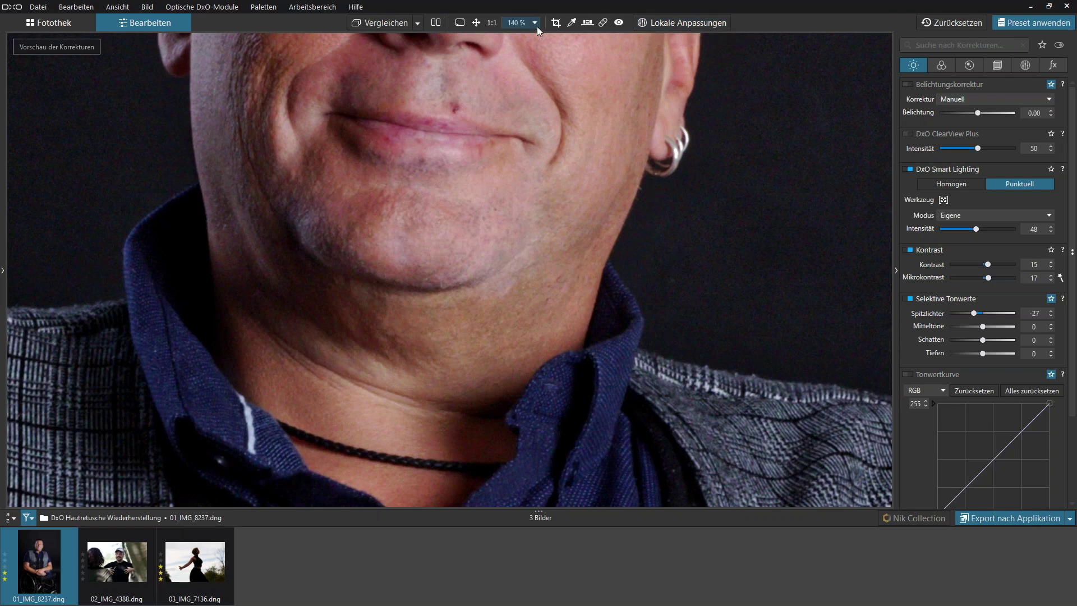
Step: Toggle the local adjustments off and on, browse the palette tabs, and reactivate the Repair tool
{"action": "left_click", "coordinate": [1026, 65]}
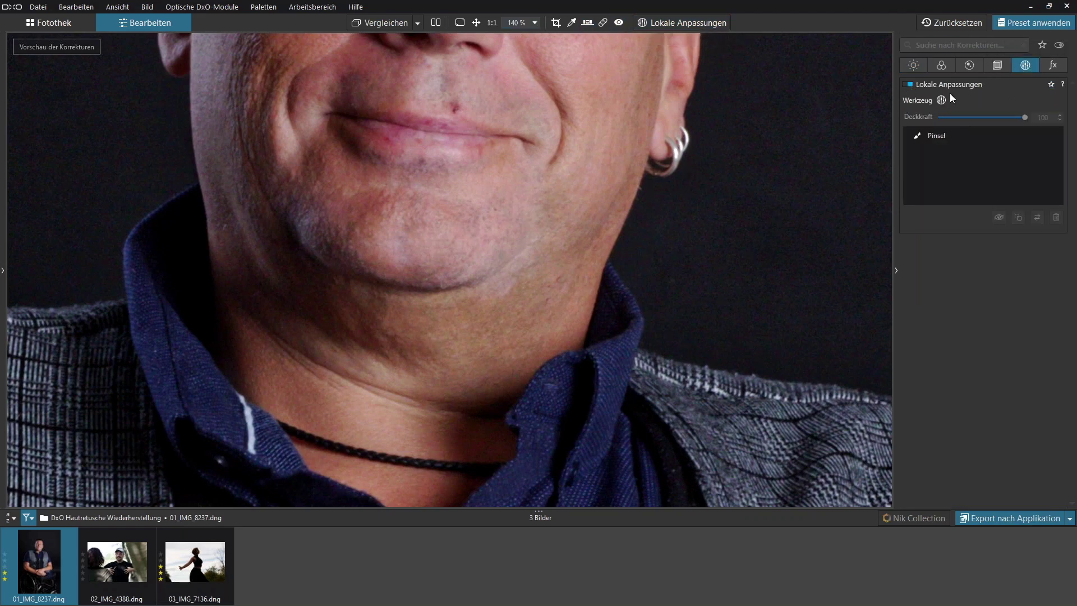
{"action": "left_click", "coordinate": [909, 84]}
{"action": "left_click", "coordinate": [909, 85]}
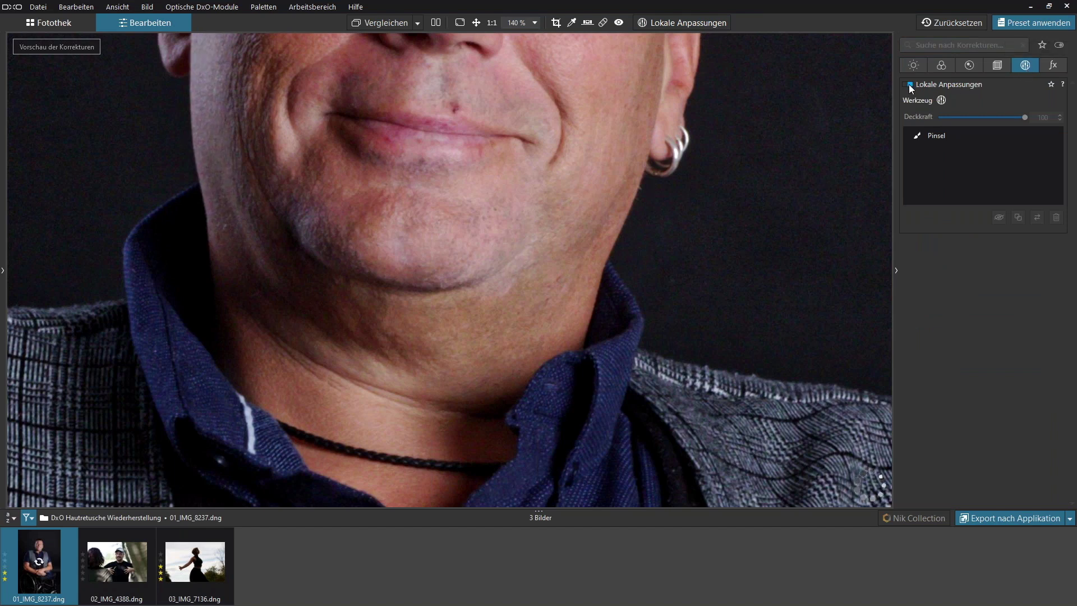
{"action": "left_click", "coordinate": [1054, 65]}
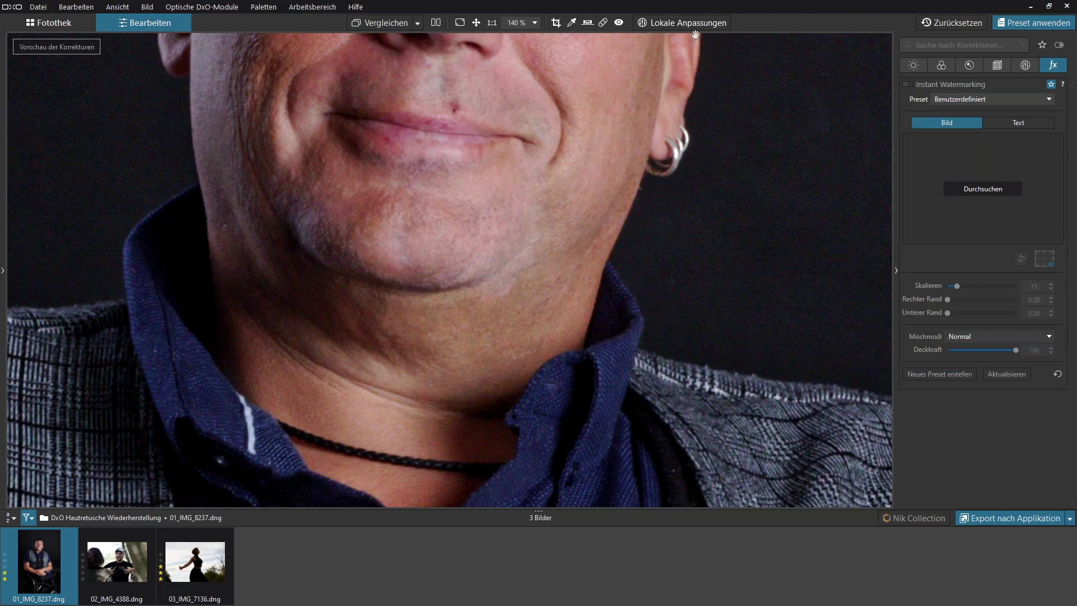
{"action": "left_click", "coordinate": [978, 65]}
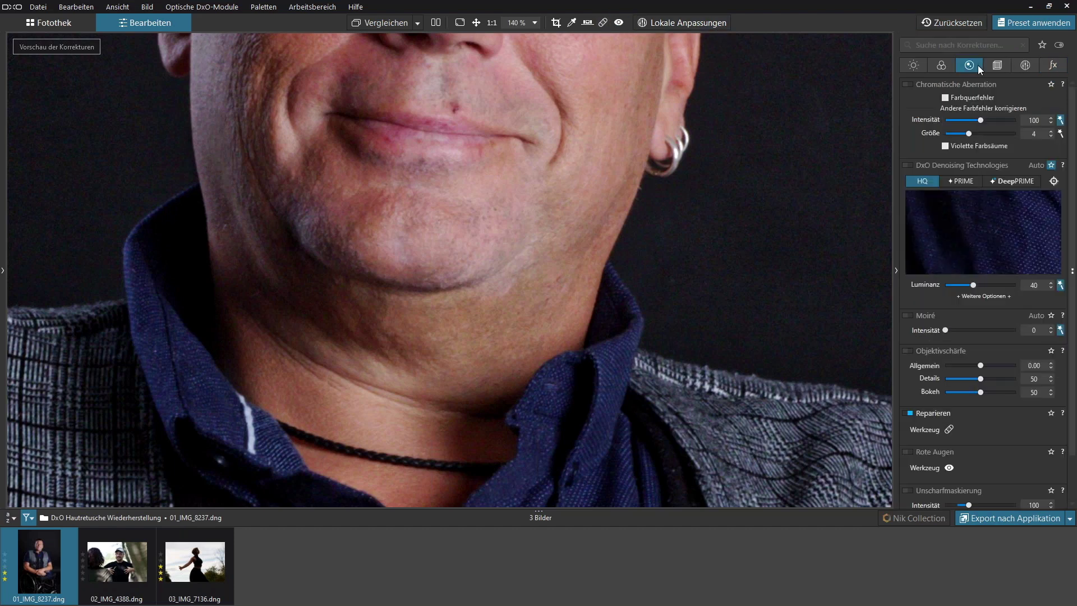
{"action": "left_click", "coordinate": [915, 66]}
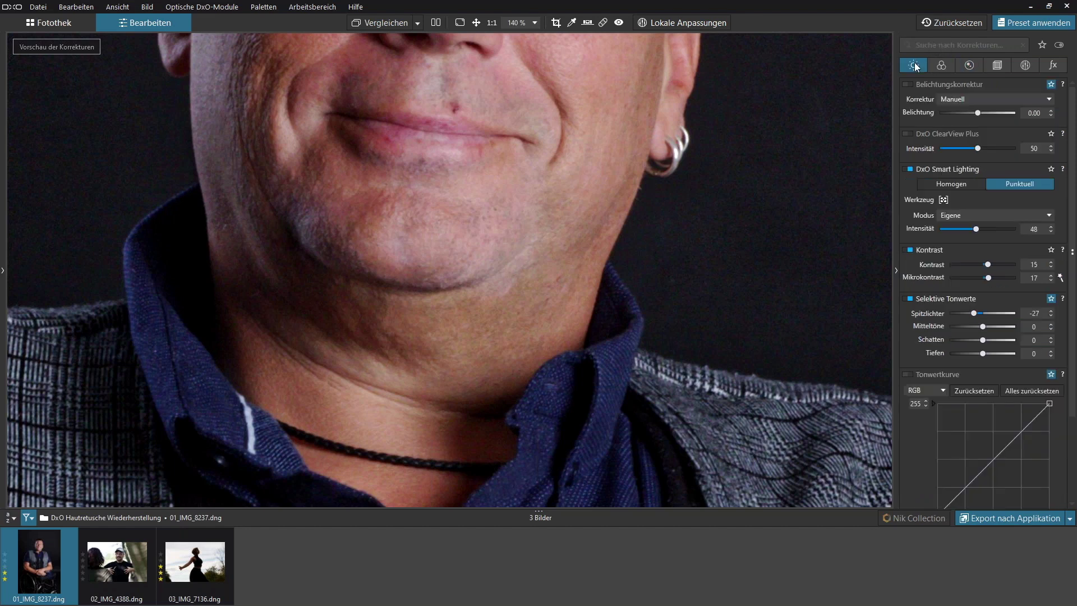
{"action": "left_click", "coordinate": [602, 23]}
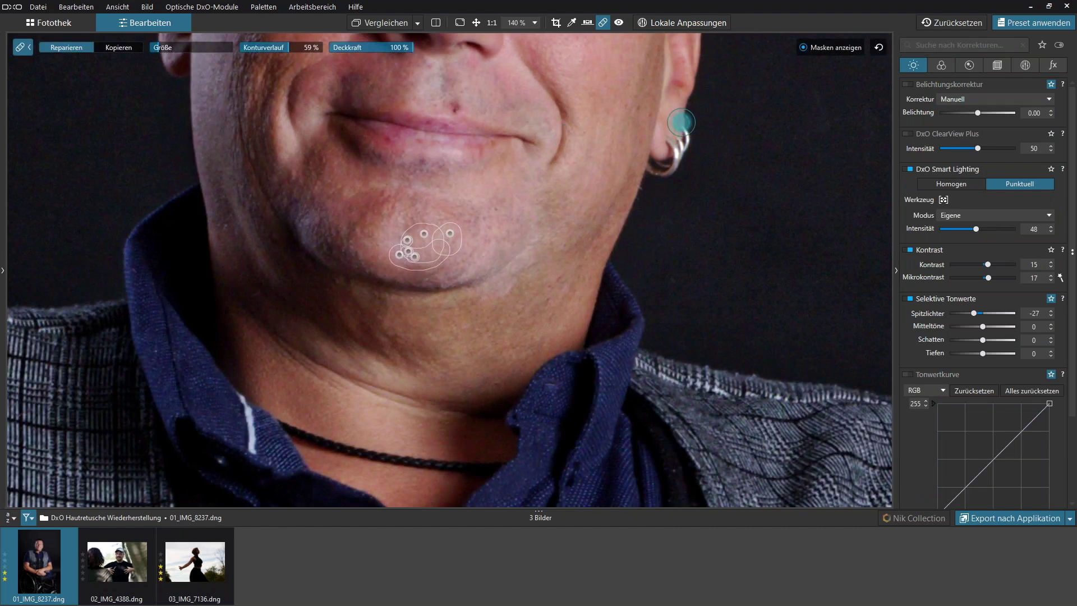
Step: Compare with the original, then brush a mask over the pale chin patch and lower its Belichtung
{"action": "left_click", "coordinate": [386, 22]}
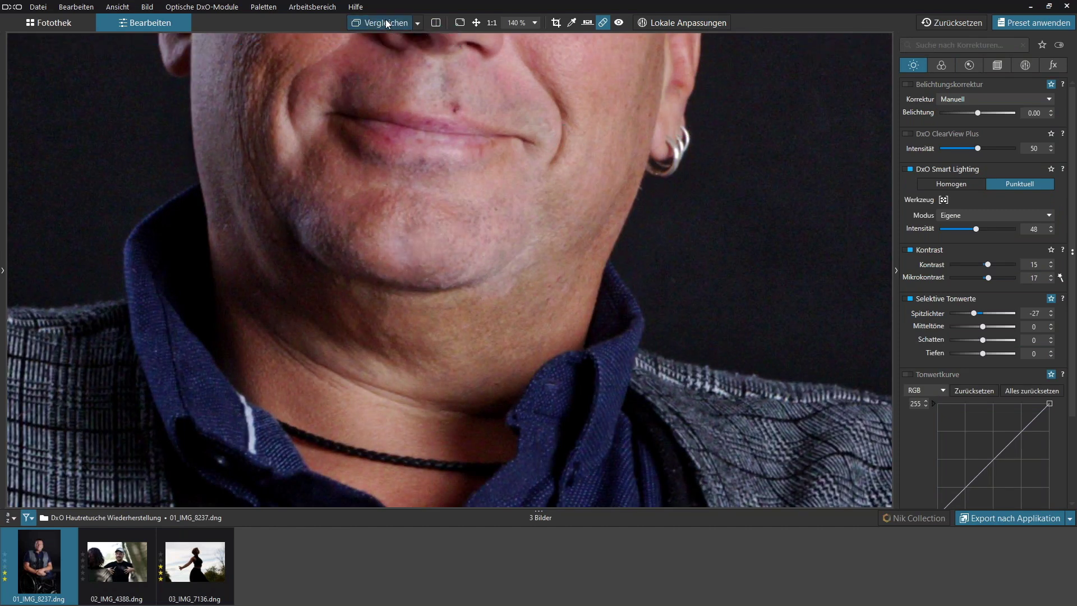
{"action": "left_click", "coordinate": [386, 23]}
{"action": "left_click", "coordinate": [674, 25]}
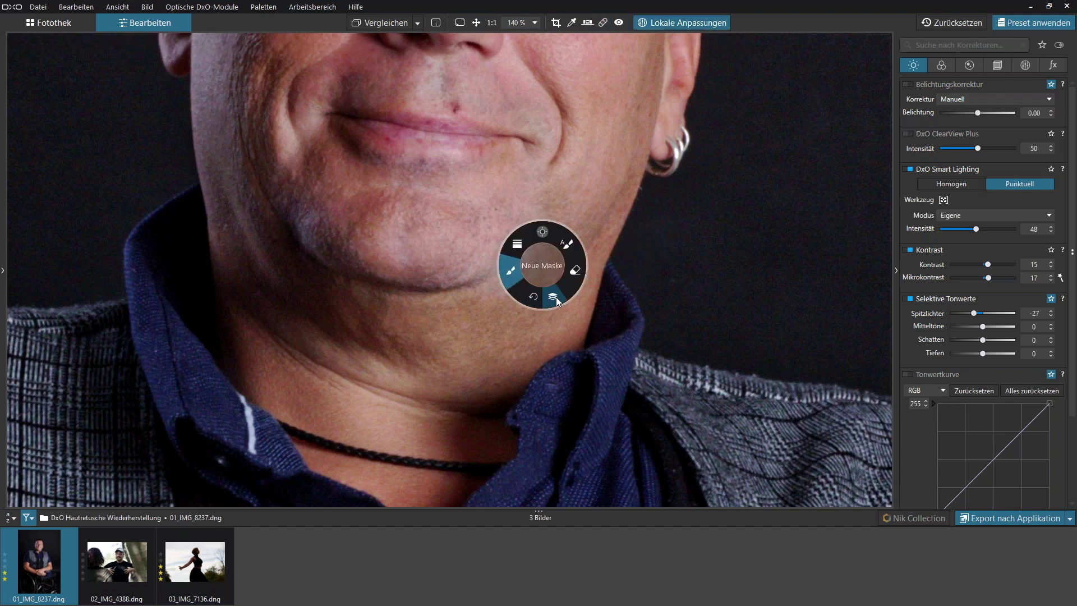
{"action": "left_click", "coordinate": [553, 298]}
{"action": "scroll", "coordinate": [419, 246], "scroll_direction": "up", "scroll_amount": 3}
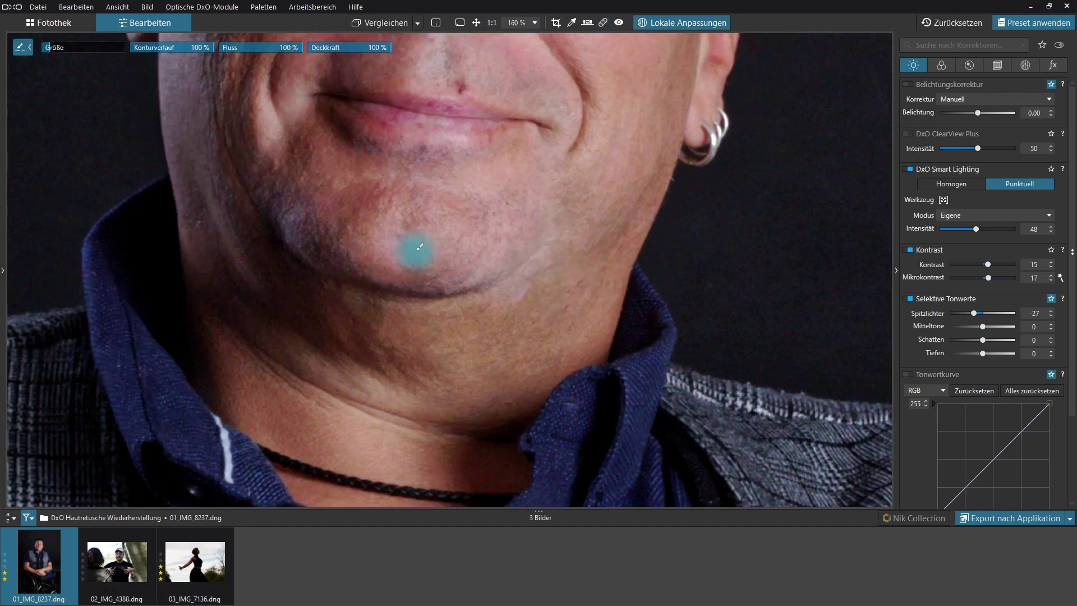
{"action": "left_click_drag", "start_coordinate": [387, 239], "coordinate": [453, 227]}
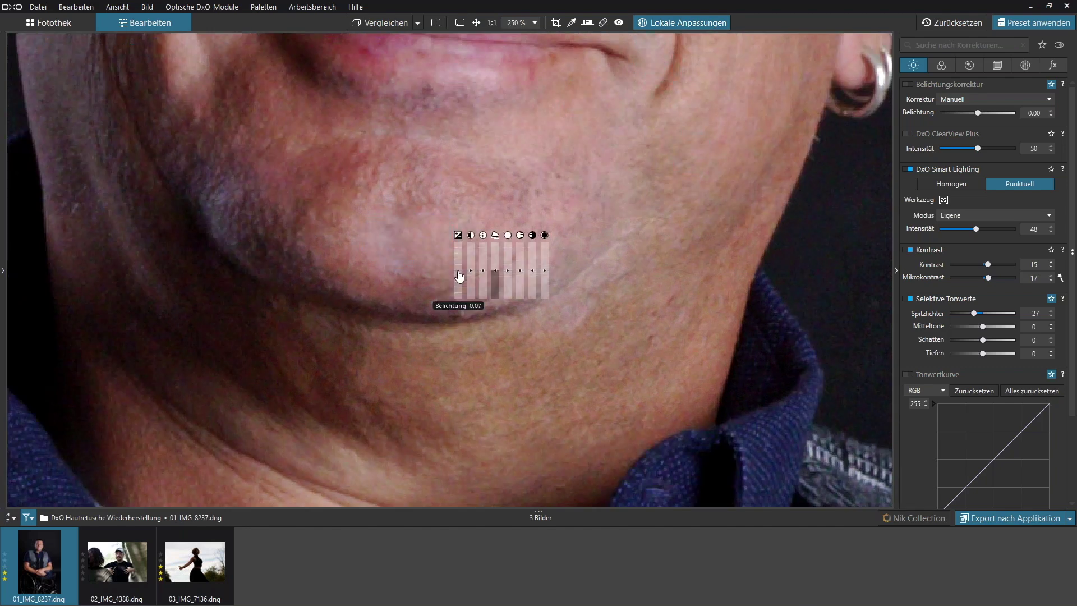
{"action": "left_click_drag", "start_coordinate": [459, 275], "coordinate": [460, 276]}
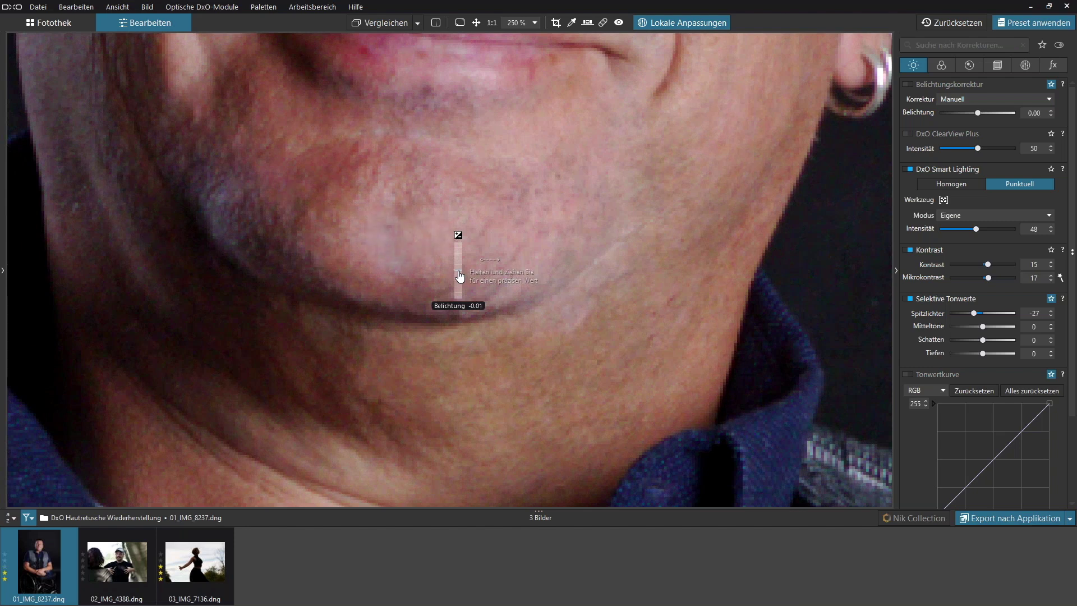
{"action": "left_click", "coordinate": [689, 23]}
Step: Zoom in on the face, pan to the eyes, and show the Farbe colour palette
{"action": "key", "text": "ctrl+alt+0"}
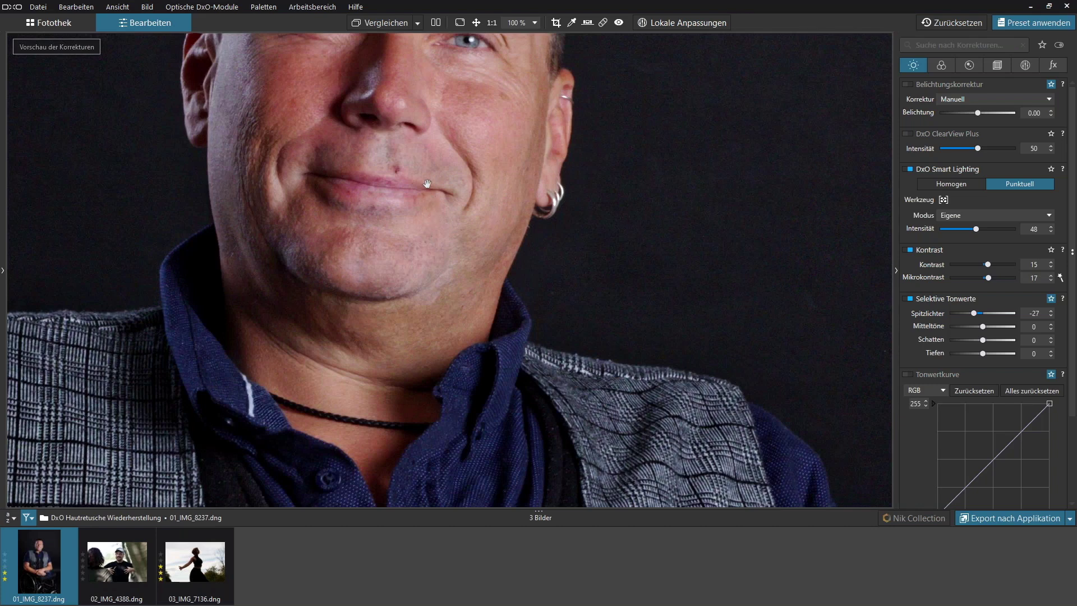
{"action": "left_click_drag", "start_coordinate": [427, 187], "coordinate": [427, 234]}
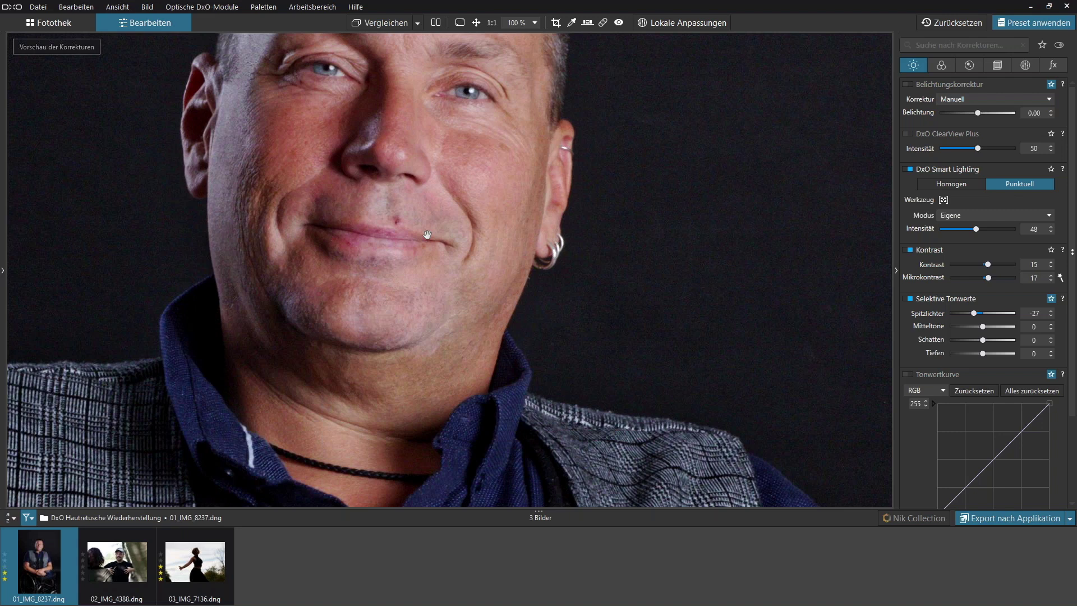
{"action": "left_click", "coordinate": [944, 66]}
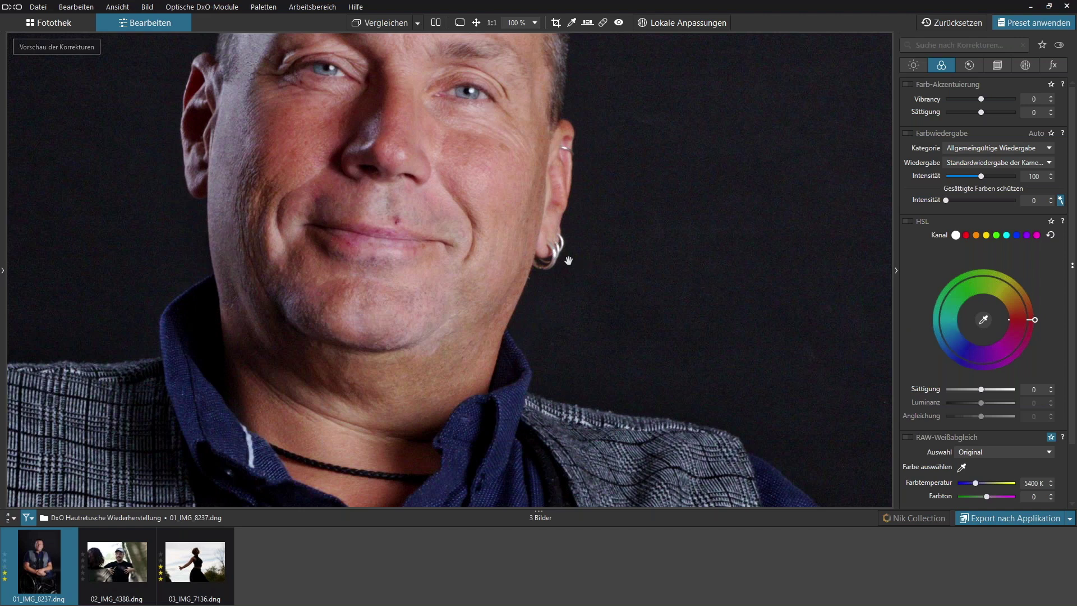
Step: Zoom in on the mouth and repair the two blemishes above the upper lip and one on the lower lip
{"action": "left_click", "coordinate": [603, 23]}
{"action": "scroll", "coordinate": [410, 221], "scroll_direction": "up", "scroll_amount": 2}
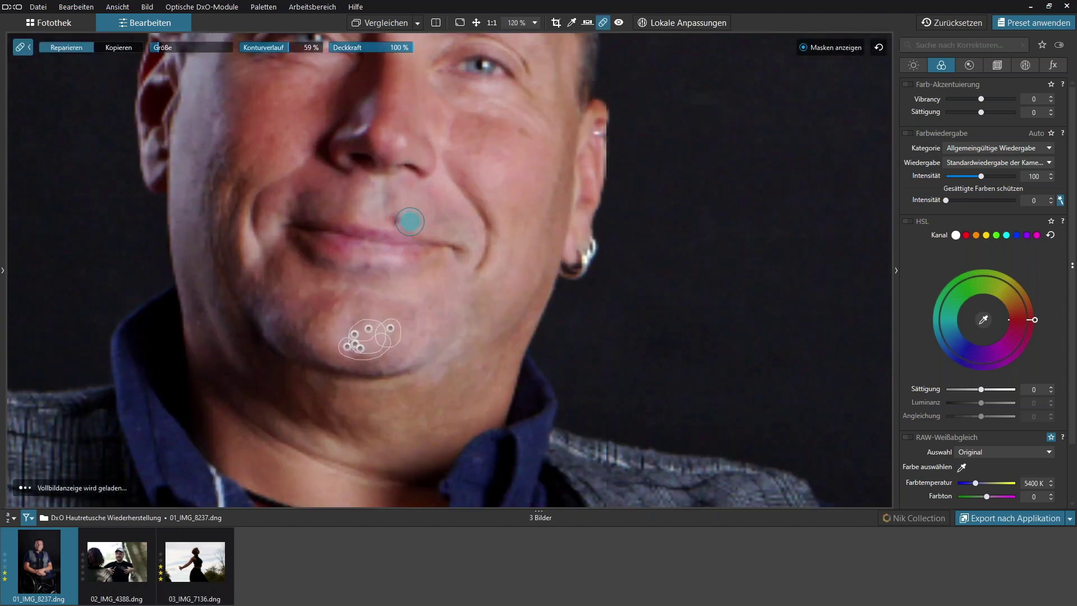
{"action": "scroll", "coordinate": [410, 221], "scroll_direction": "up", "scroll_amount": 1}
{"action": "left_click_drag", "start_coordinate": [370, 212], "coordinate": [387, 227]}
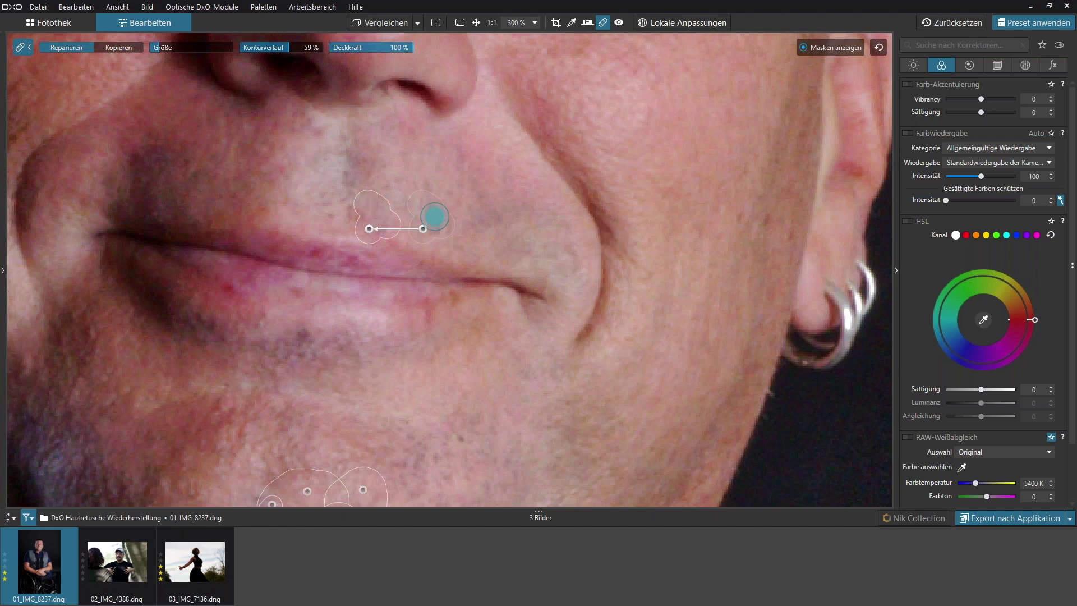
{"action": "left_click_drag", "start_coordinate": [424, 239], "coordinate": [424, 242]}
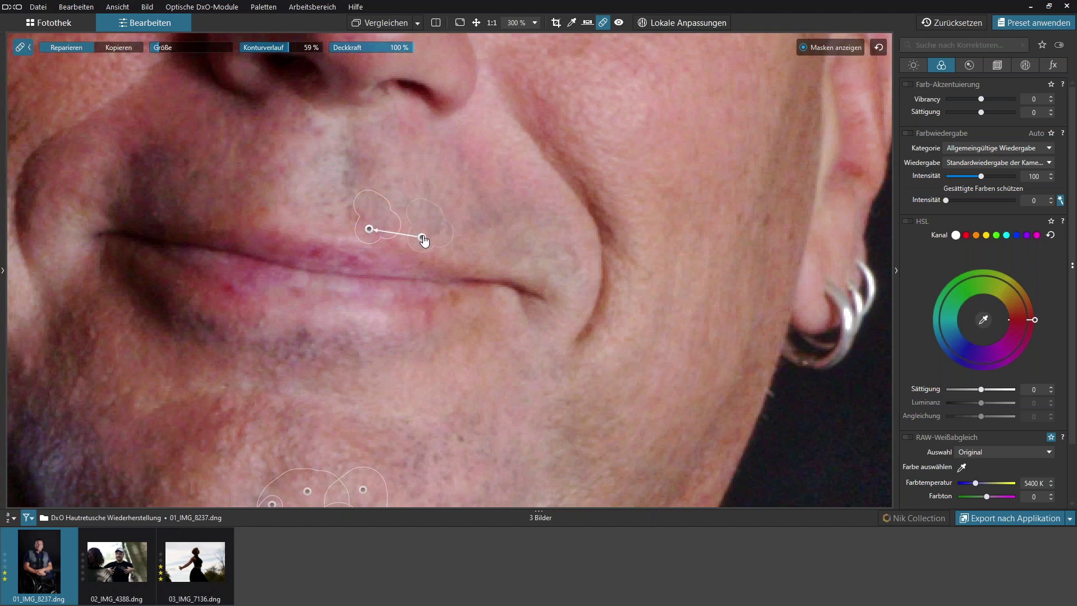
{"action": "left_click_drag", "start_coordinate": [352, 200], "coordinate": [358, 215]}
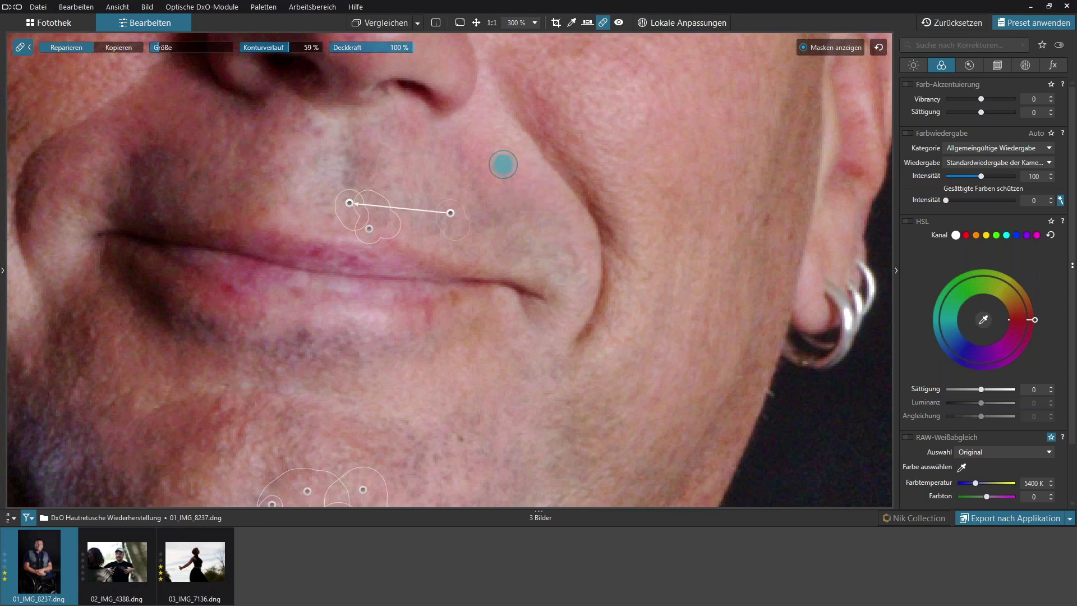
{"action": "left_click_drag", "start_coordinate": [241, 289], "coordinate": [201, 275]}
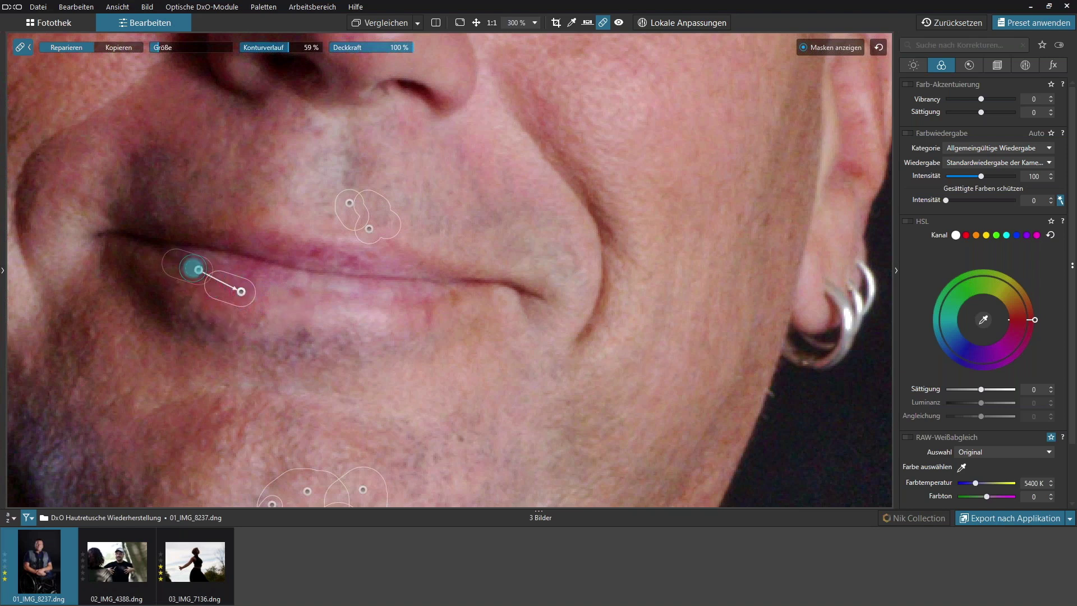
Step: Pan and zoom the view down to the man's forearms and clasped hands
{"action": "left_click_drag", "start_coordinate": [632, 176], "coordinate": [615, 412]}
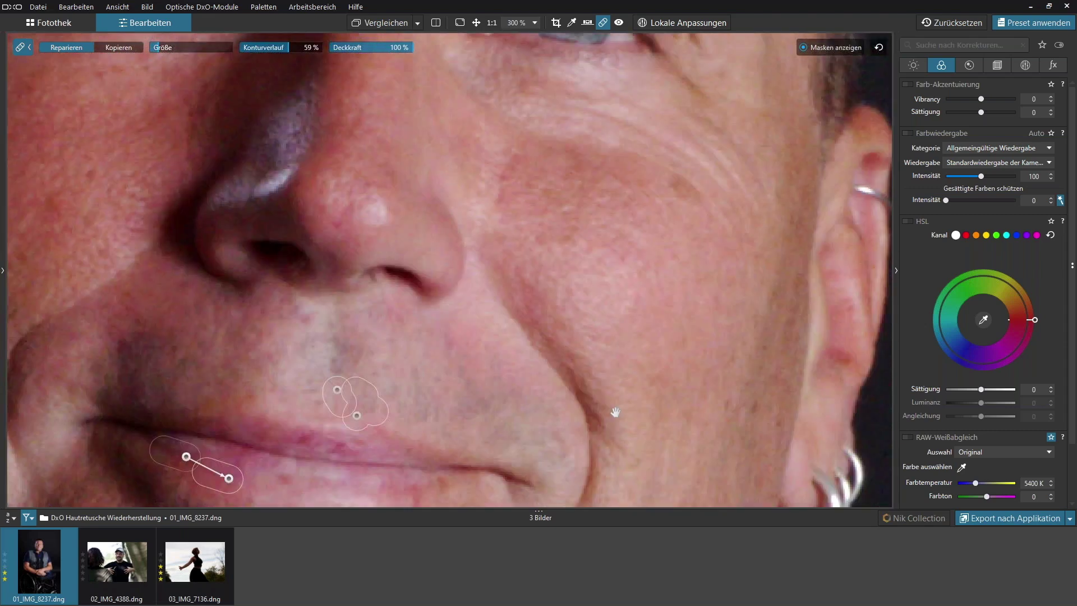
{"action": "scroll", "coordinate": [615, 412], "scroll_direction": "up", "scroll_amount": 5}
{"action": "scroll", "coordinate": [588, 401], "scroll_direction": "up", "scroll_amount": 2}
{"action": "scroll", "coordinate": [523, 328], "scroll_direction": "down", "scroll_amount": 3}
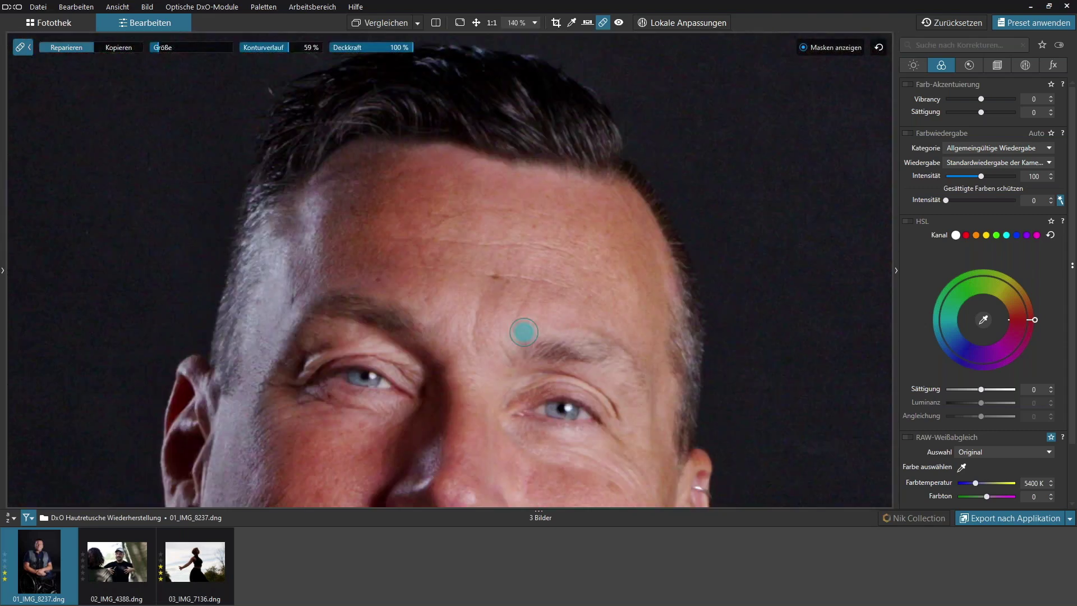
{"action": "scroll", "coordinate": [481, 388], "scroll_direction": "down", "scroll_amount": 4}
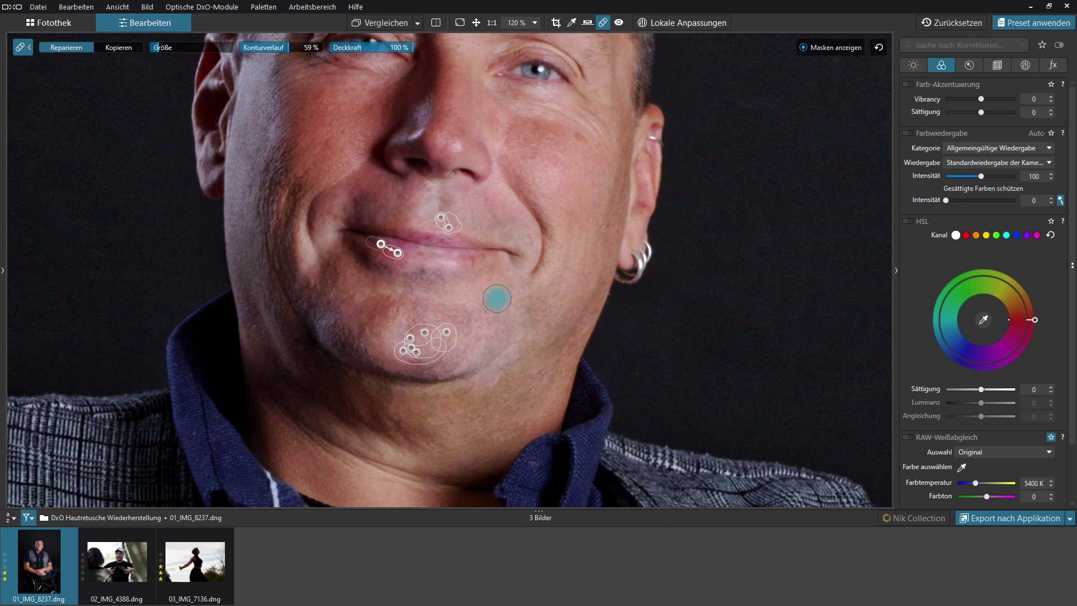
{"action": "scroll", "coordinate": [514, 305], "scroll_direction": "down", "scroll_amount": 3}
{"action": "scroll", "coordinate": [521, 305], "scroll_direction": "down", "scroll_amount": 1}
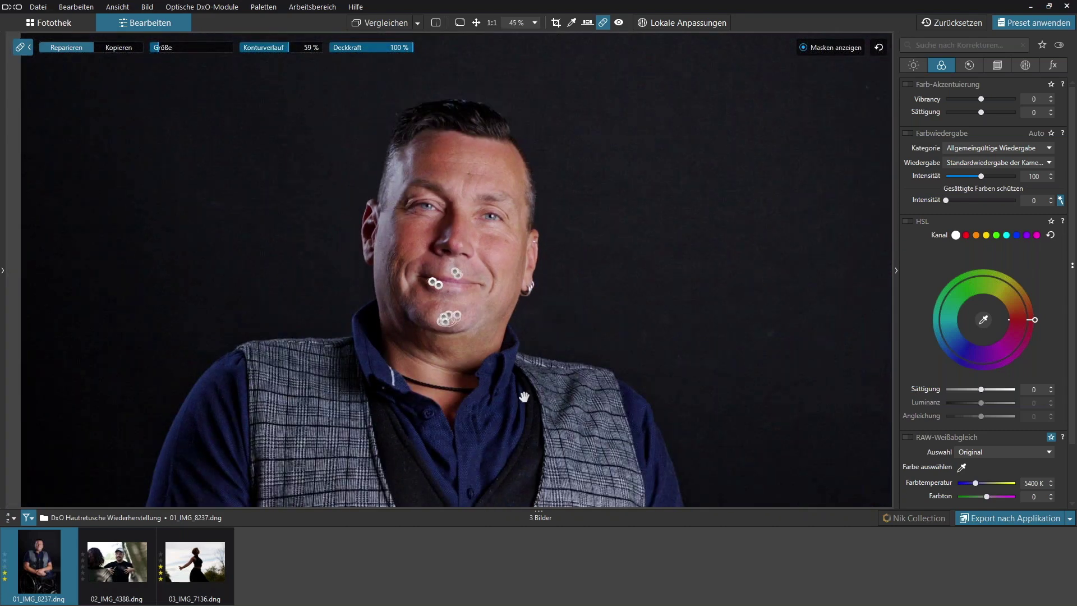
{"action": "scroll", "coordinate": [481, 329], "scroll_direction": "down", "scroll_amount": 5}
Step: Repair the red spot on the back of the hand, sourcing cleaner skin from above
{"action": "scroll", "coordinate": [482, 329], "scroll_direction": "down", "scroll_amount": 5}
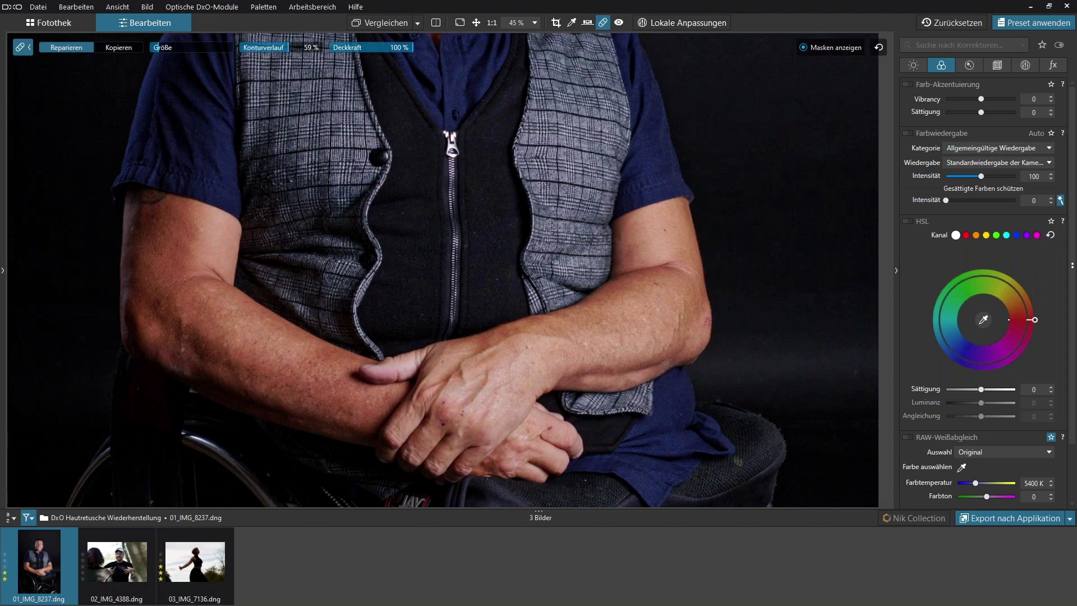
{"action": "left_click", "coordinate": [480, 372]}
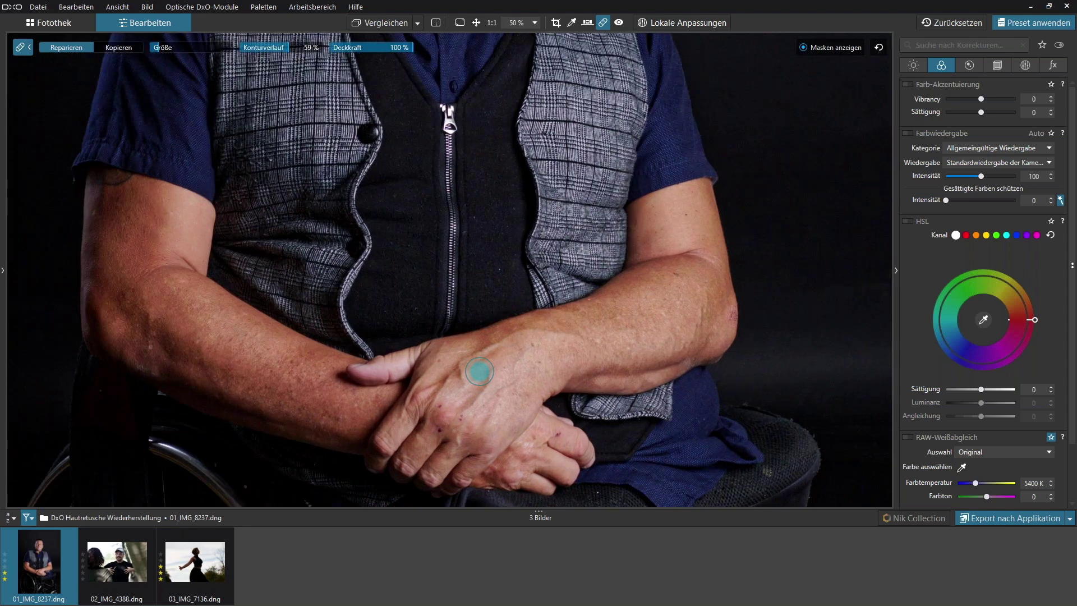
{"action": "scroll", "coordinate": [479, 371], "scroll_direction": "up", "scroll_amount": 2}
{"action": "scroll", "coordinate": [480, 371], "scroll_direction": "up", "scroll_amount": 2}
{"action": "scroll", "coordinate": [479, 365], "scroll_direction": "up", "scroll_amount": 2}
{"action": "left_click_drag", "start_coordinate": [476, 159], "coordinate": [474, 34]}
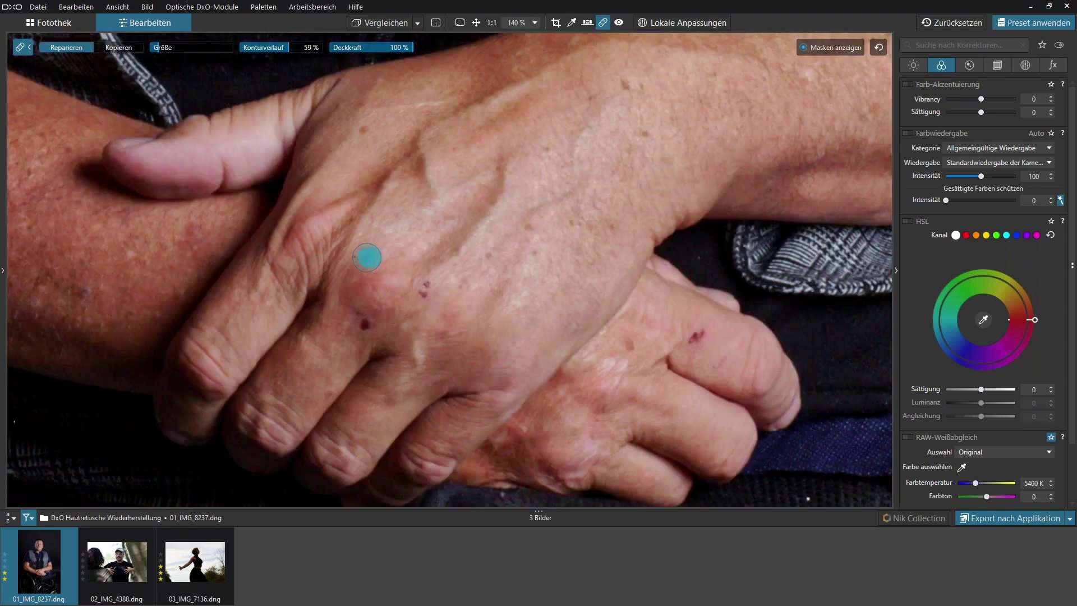
{"action": "left_click", "coordinate": [370, 257]}
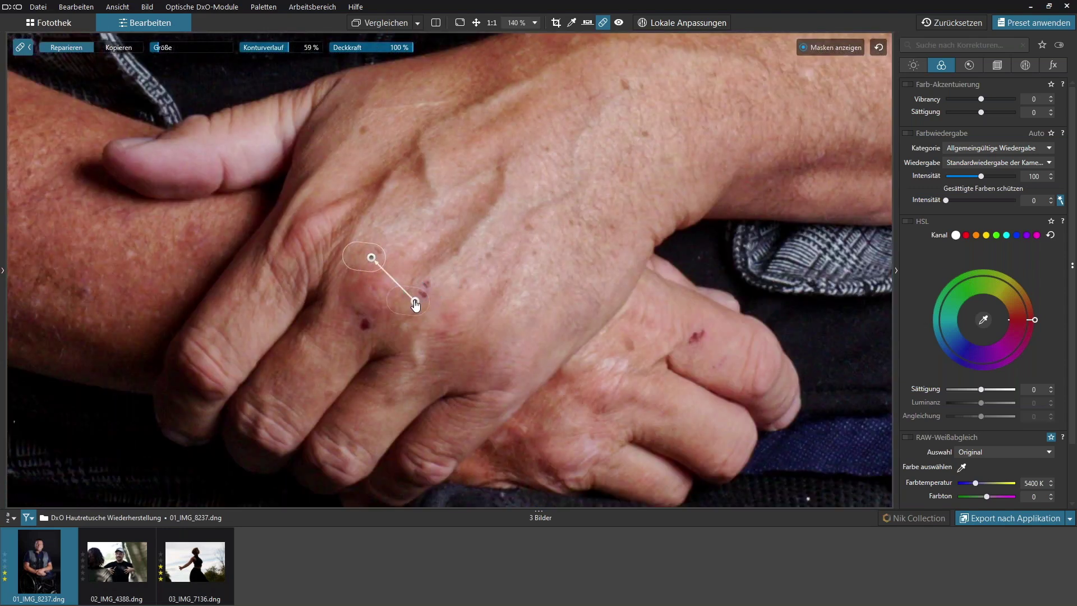
{"action": "mouse_move", "coordinate": [415, 300]}
{"action": "left_mouse_down"}
{"action": "mouse_move", "coordinate": [392, 235]}
{"action": "mouse_move", "coordinate": [404, 239]}
{"action": "left_mouse_up"}
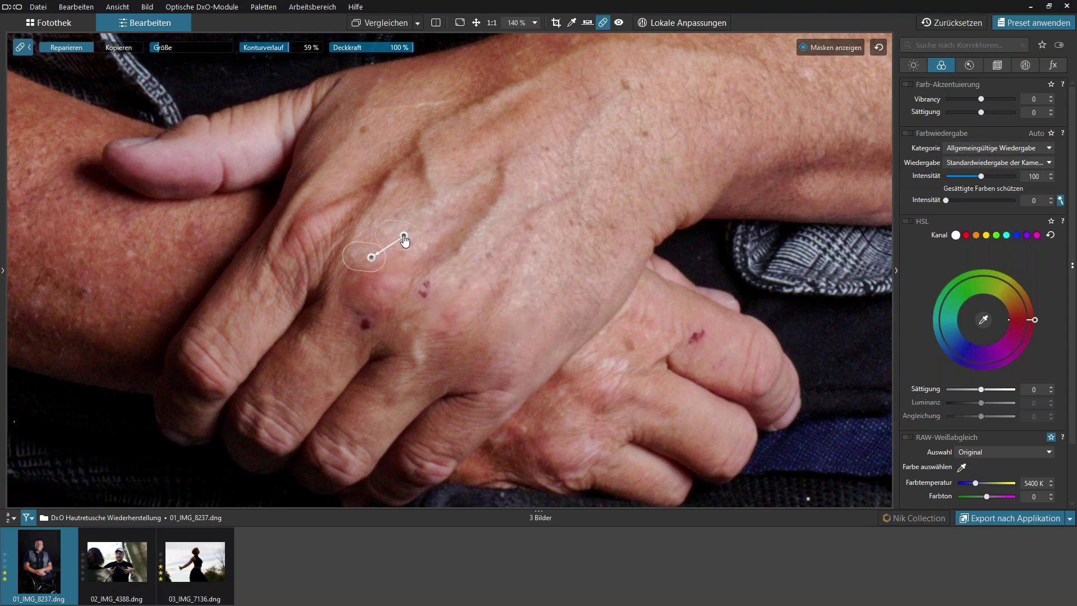
{"action": "left_click_drag", "start_coordinate": [404, 236], "coordinate": [399, 262]}
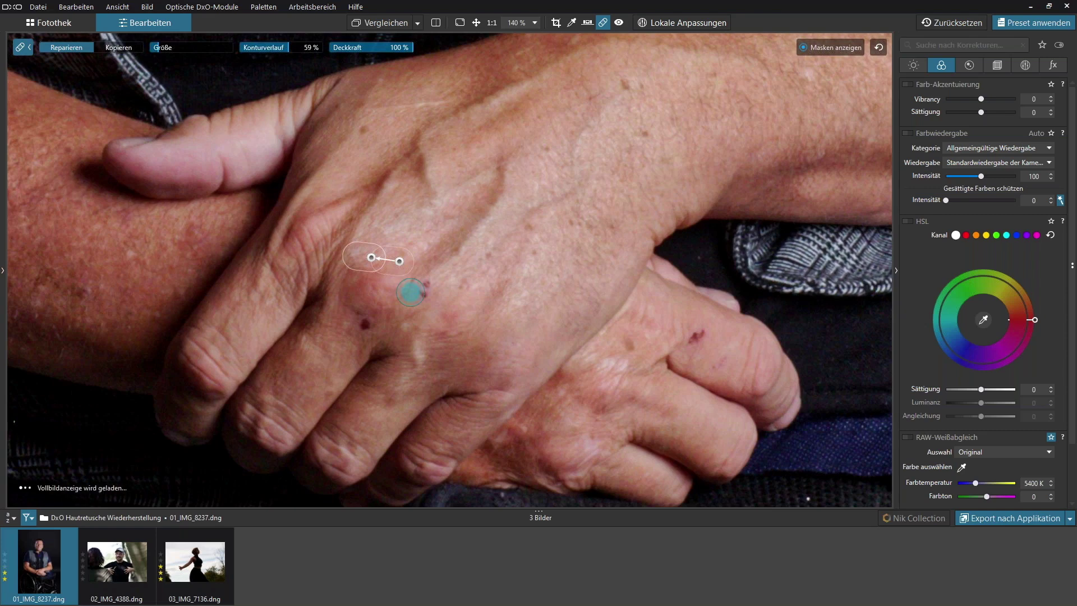
Step: Repair another red spot and the dark knuckle spot, adjusting their source patches
{"action": "left_click", "coordinate": [427, 286]}
{"action": "left_click_drag", "start_coordinate": [431, 284], "coordinate": [459, 292]}
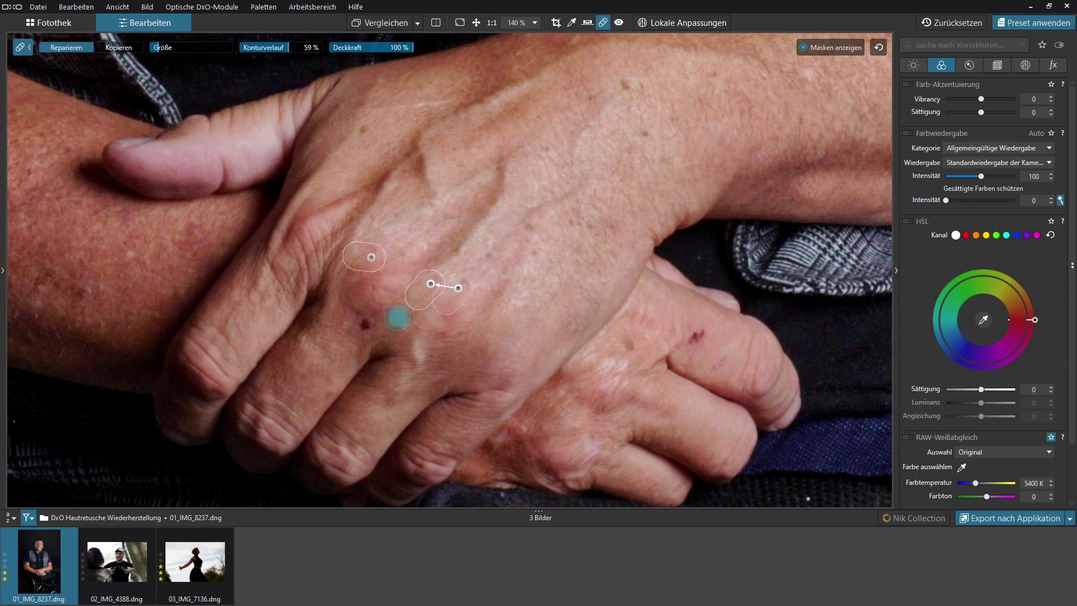
{"action": "left_click", "coordinate": [369, 331]}
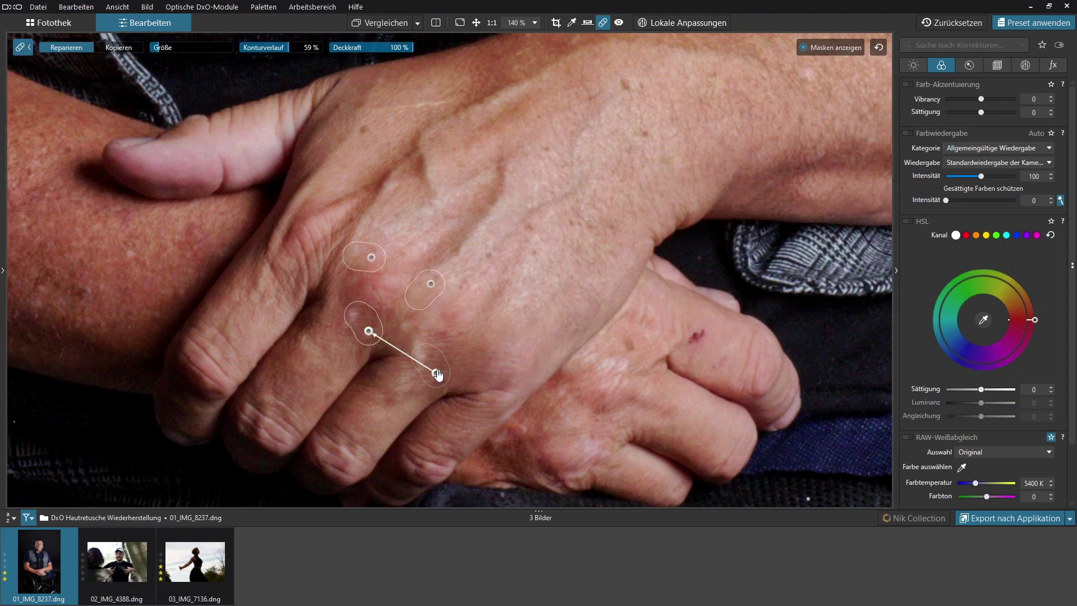
{"action": "left_click_drag", "start_coordinate": [437, 373], "coordinate": [459, 373]}
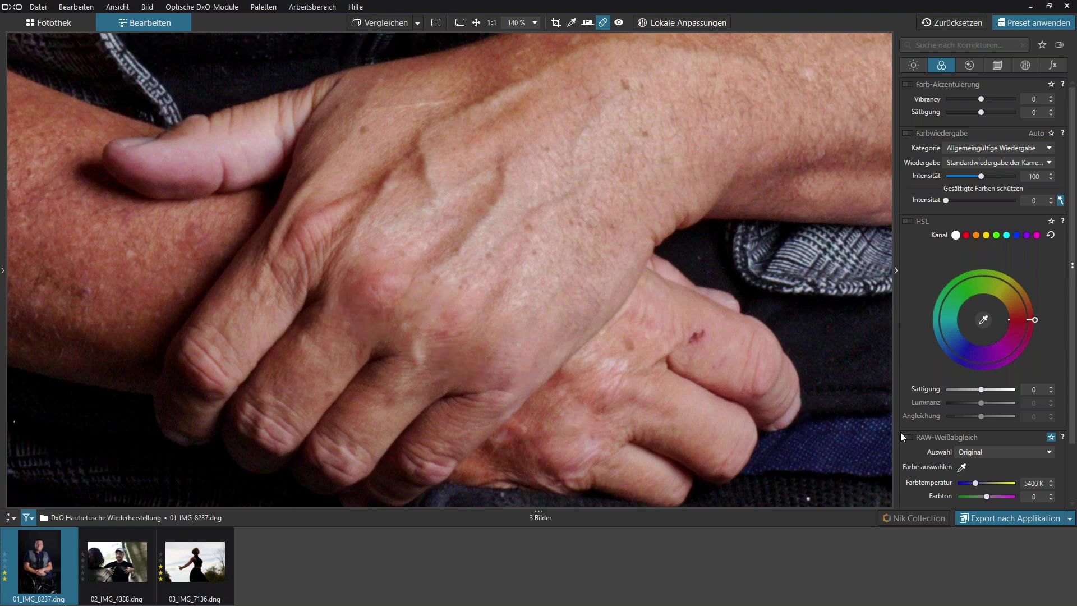
{"action": "left_click_drag", "start_coordinate": [456, 372], "coordinate": [430, 366]}
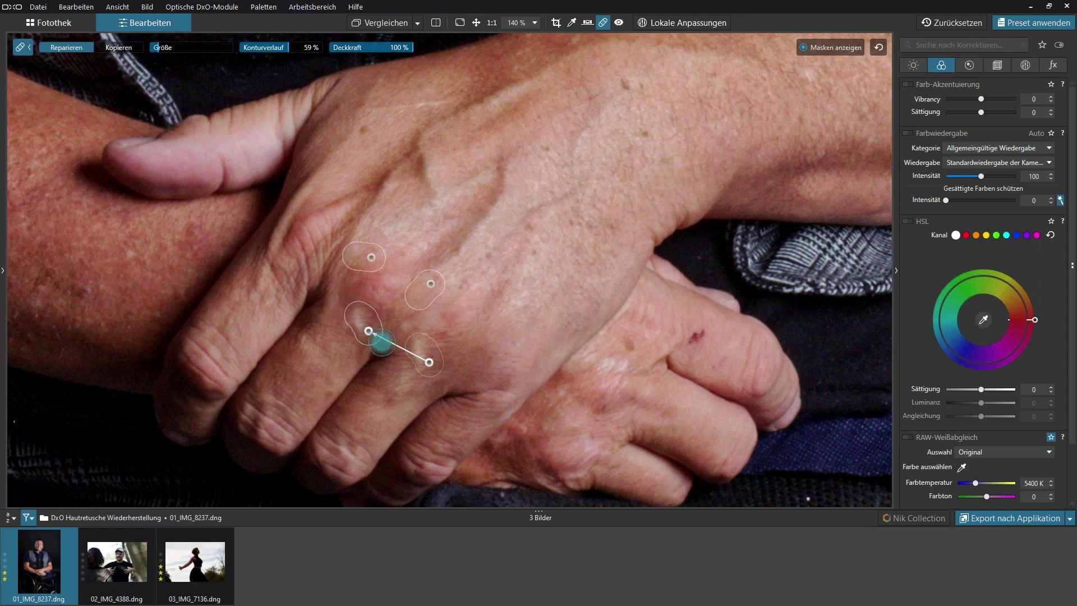
{"action": "left_click_drag", "start_coordinate": [429, 362], "coordinate": [453, 371]}
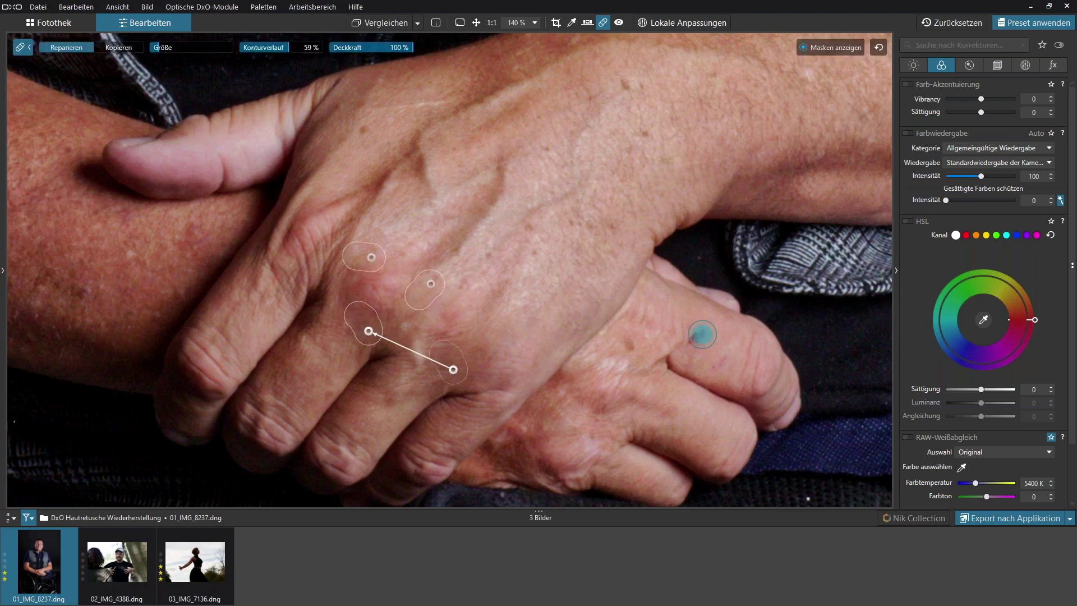
Step: Repair the finger blemish using clean skin from above, then zoom out to the full portrait
{"action": "left_click", "coordinate": [698, 336]}
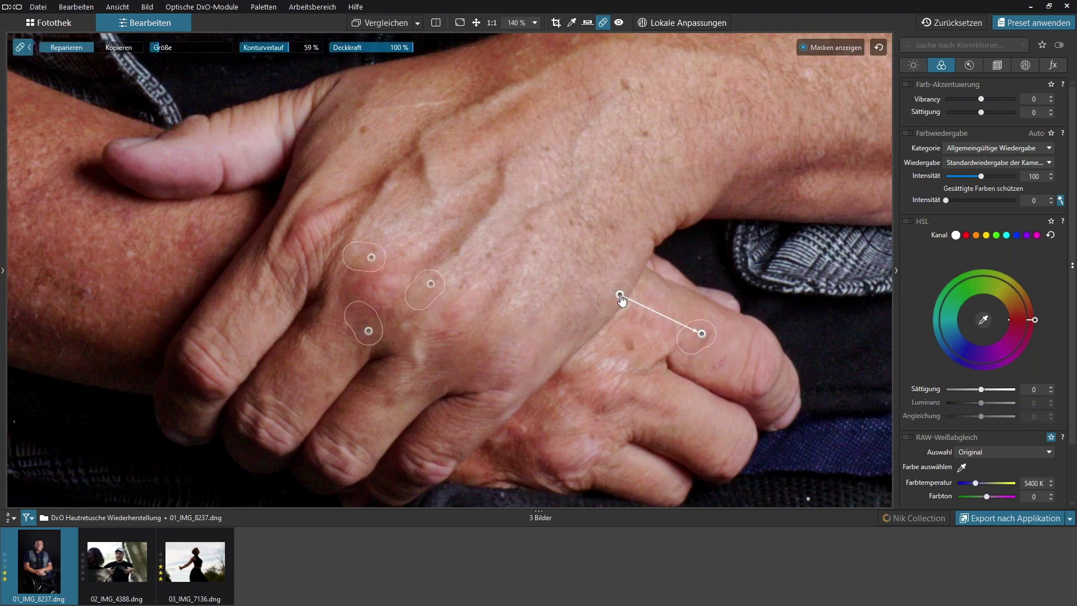
{"action": "mouse_move", "coordinate": [625, 298]}
{"action": "left_mouse_down"}
{"action": "mouse_move", "coordinate": [654, 315]}
{"action": "mouse_move", "coordinate": [743, 332]}
{"action": "left_mouse_up"}
{"action": "scroll", "coordinate": [715, 369], "scroll_direction": "up", "scroll_amount": 2}
{"action": "left_click", "coordinate": [715, 368]}
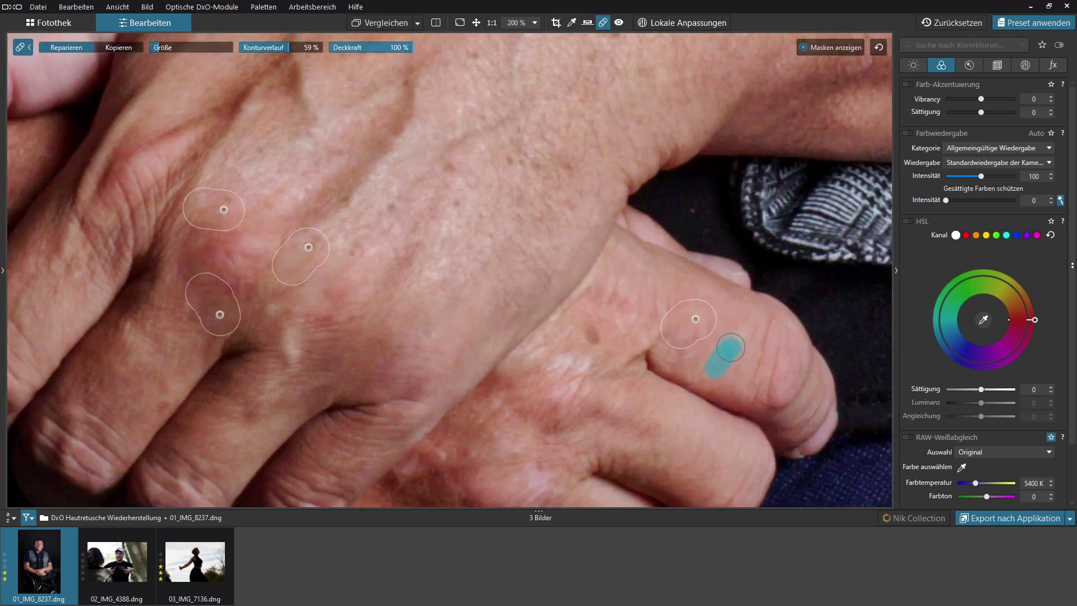
{"action": "left_click_drag", "start_coordinate": [748, 374], "coordinate": [712, 344]}
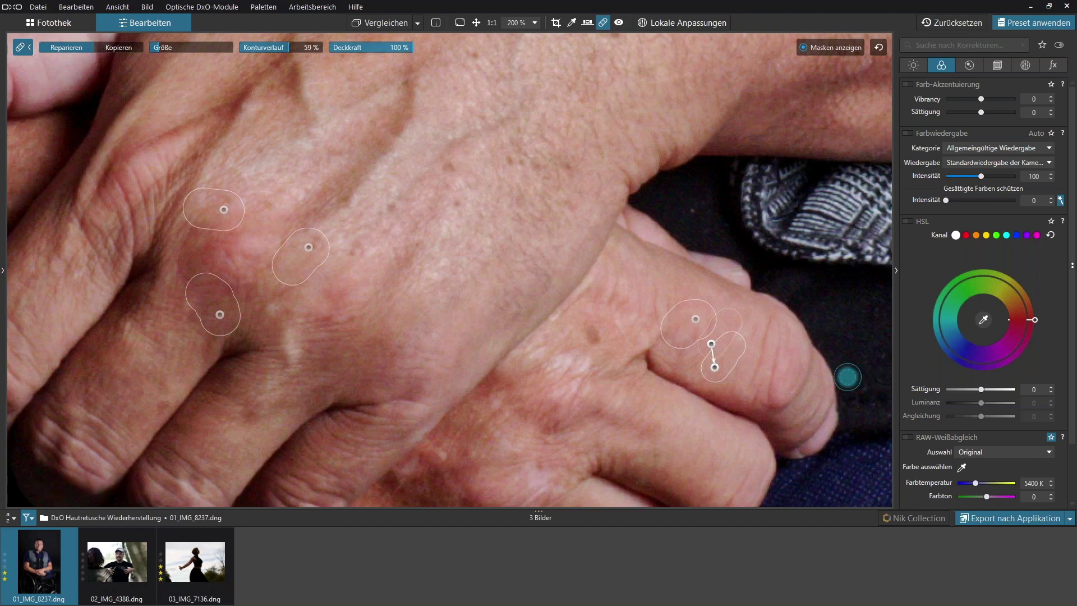
{"action": "scroll", "coordinate": [454, 371], "scroll_direction": "down", "scroll_amount": 1}
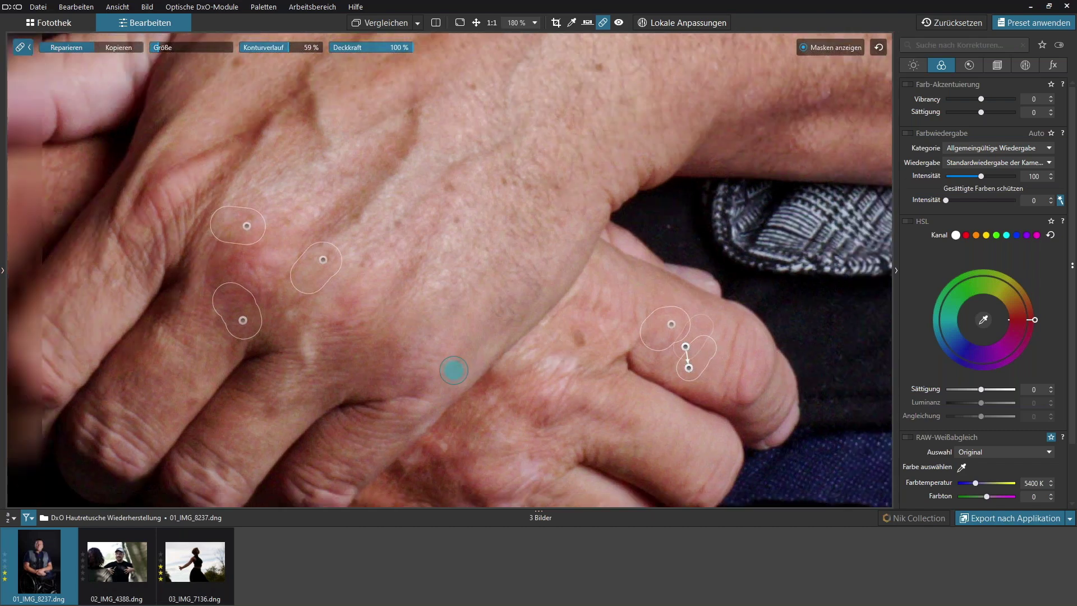
{"action": "scroll", "coordinate": [454, 370], "scroll_direction": "down", "scroll_amount": 2}
{"action": "scroll", "coordinate": [453, 370], "scroll_direction": "down", "scroll_amount": 2}
{"action": "scroll", "coordinate": [453, 370], "scroll_direction": "down", "scroll_amount": 3}
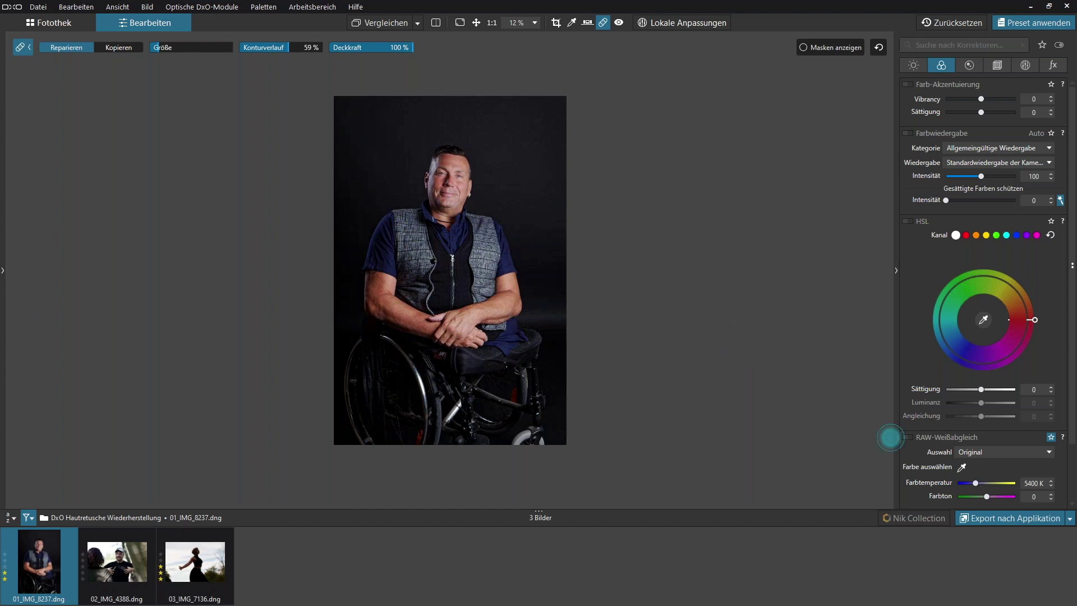
Step: Export the portrait as a TIFF to Color Efex Pro 4 via Export nach Applikation
{"action": "left_click", "coordinate": [1024, 519]}
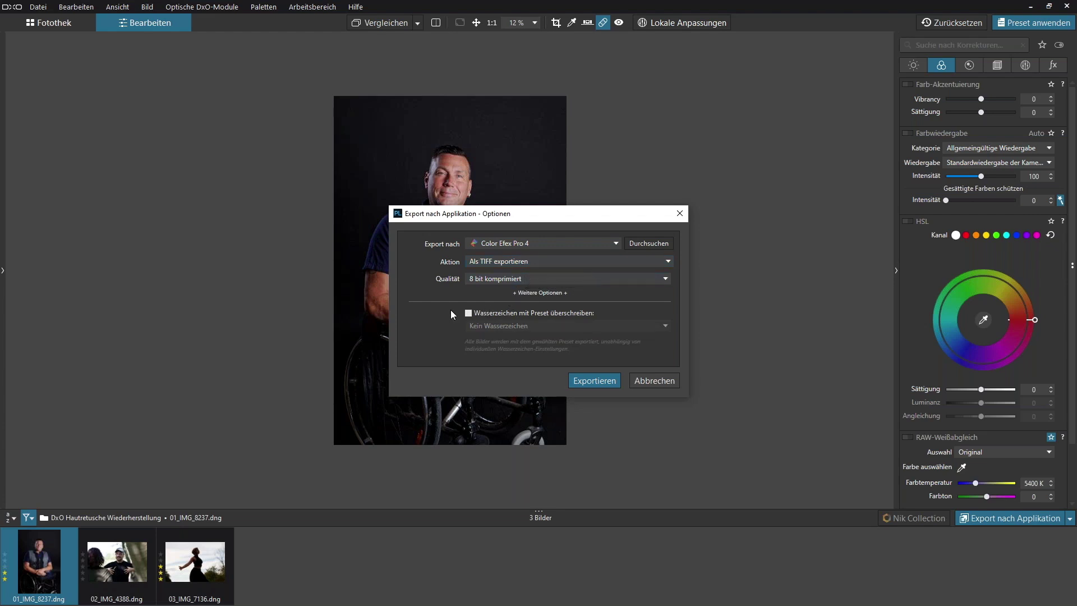
{"action": "left_click", "coordinate": [597, 381]}
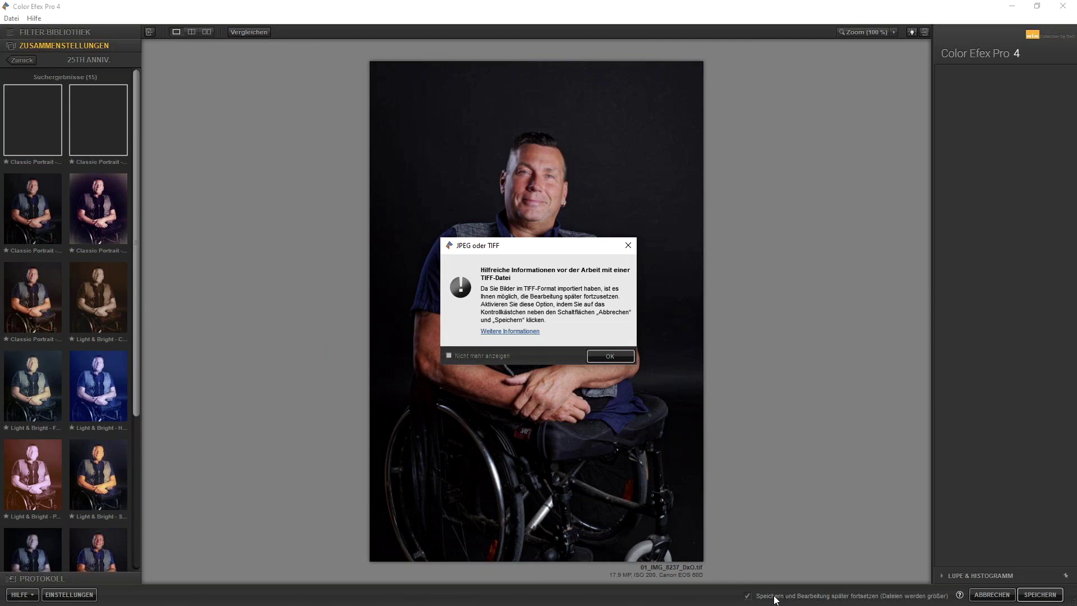
Step: Dismiss the JPEG oder TIFF notice with OK
{"action": "left_click", "coordinate": [621, 357]}
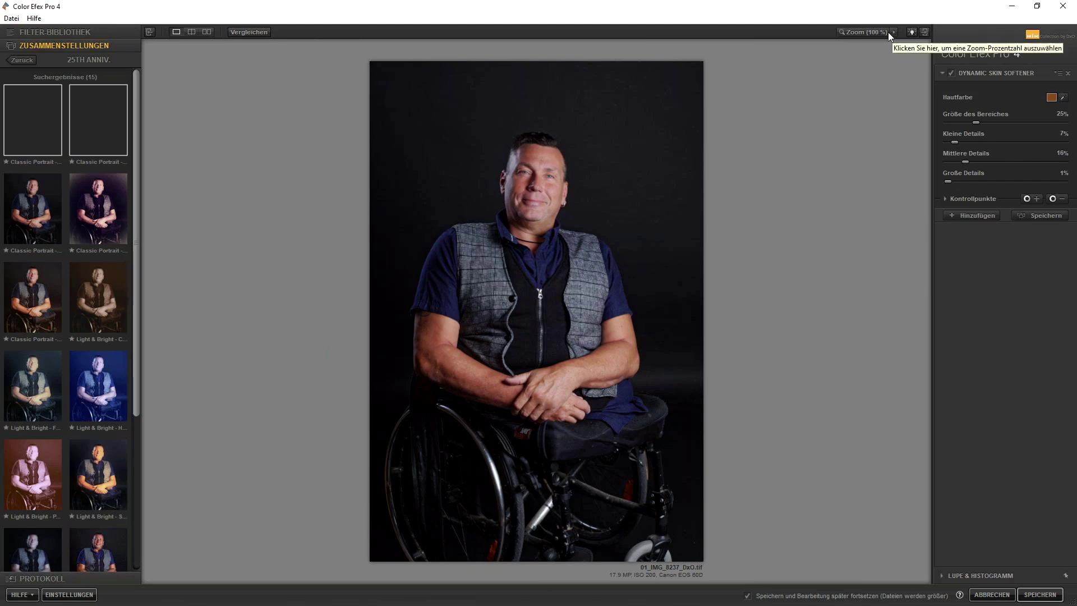
Step: View the man's face at 100% and expand the full Filter-Bibliothek list
{"action": "left_click", "coordinate": [860, 31]}
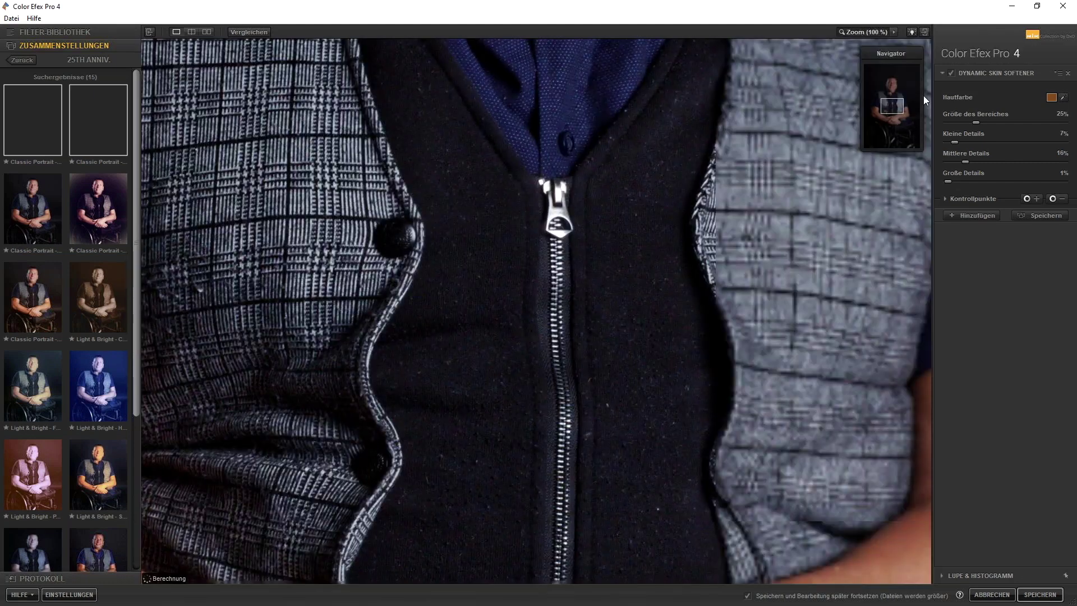
{"action": "left_click_drag", "start_coordinate": [892, 105], "coordinate": [895, 87]}
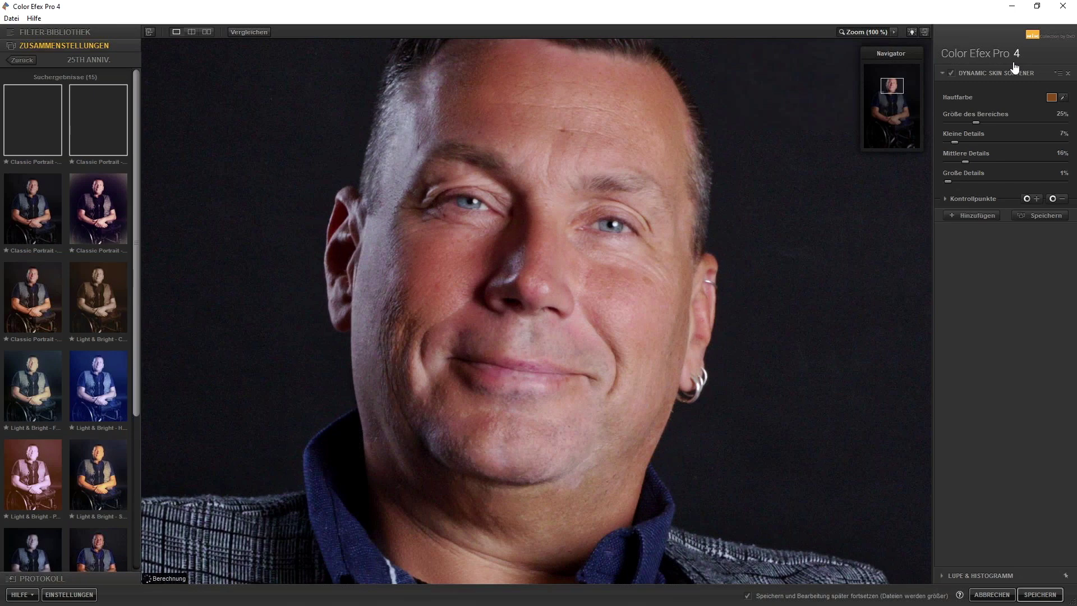
{"action": "left_click", "coordinate": [51, 31]}
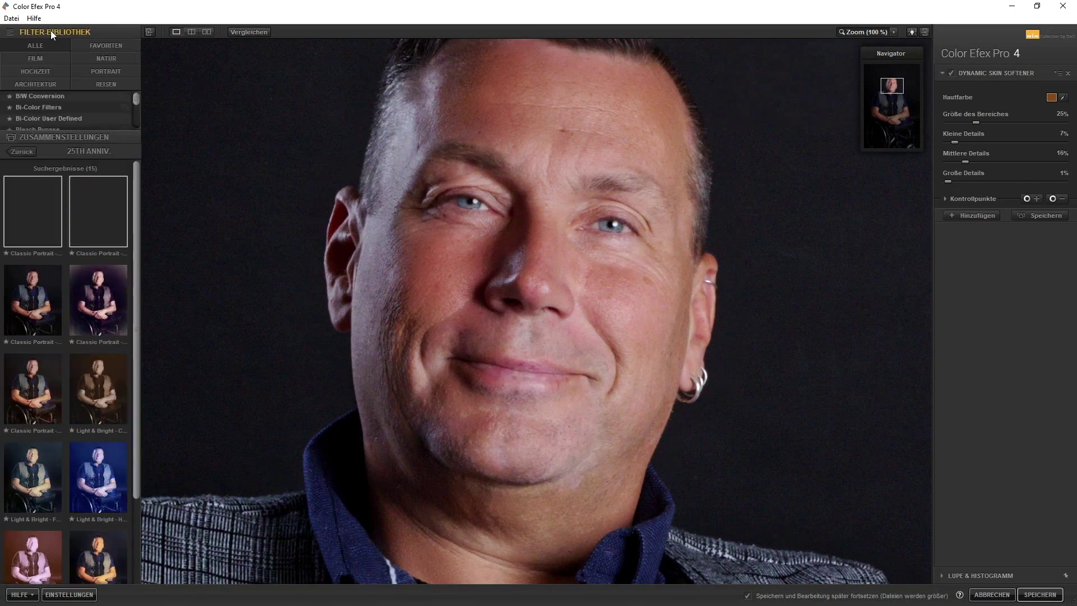
{"action": "scroll", "coordinate": [65, 349], "scroll_direction": "down", "scroll_amount": 1}
{"action": "scroll", "coordinate": [65, 350], "scroll_direction": "down", "scroll_amount": 5}
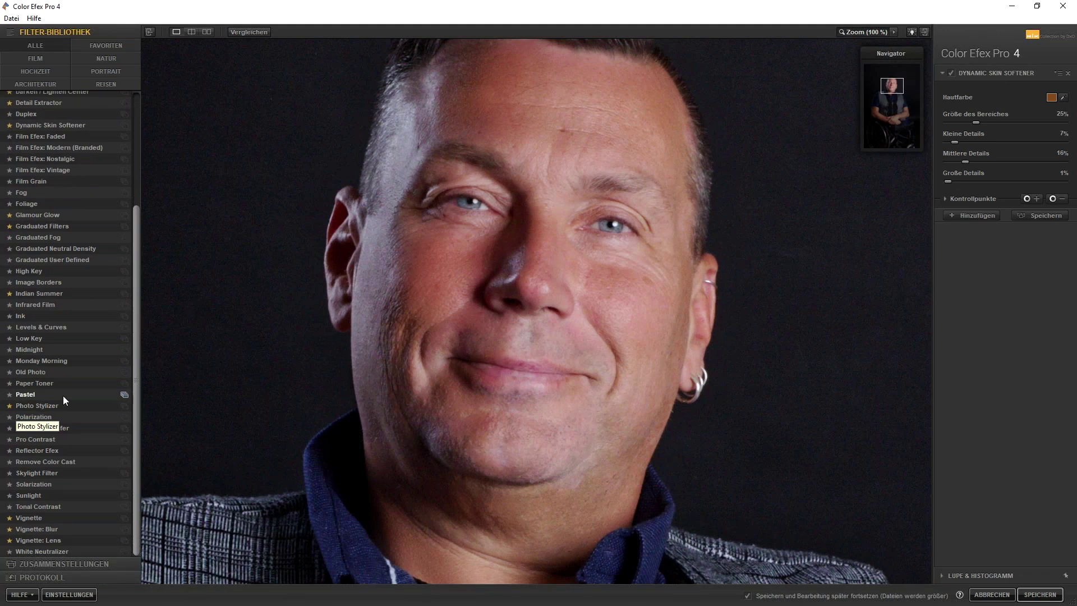
Step: Show Favoriten, then sample a darker reddish face tone as the Hautfarbe and accept it
{"action": "left_click", "coordinate": [106, 47]}
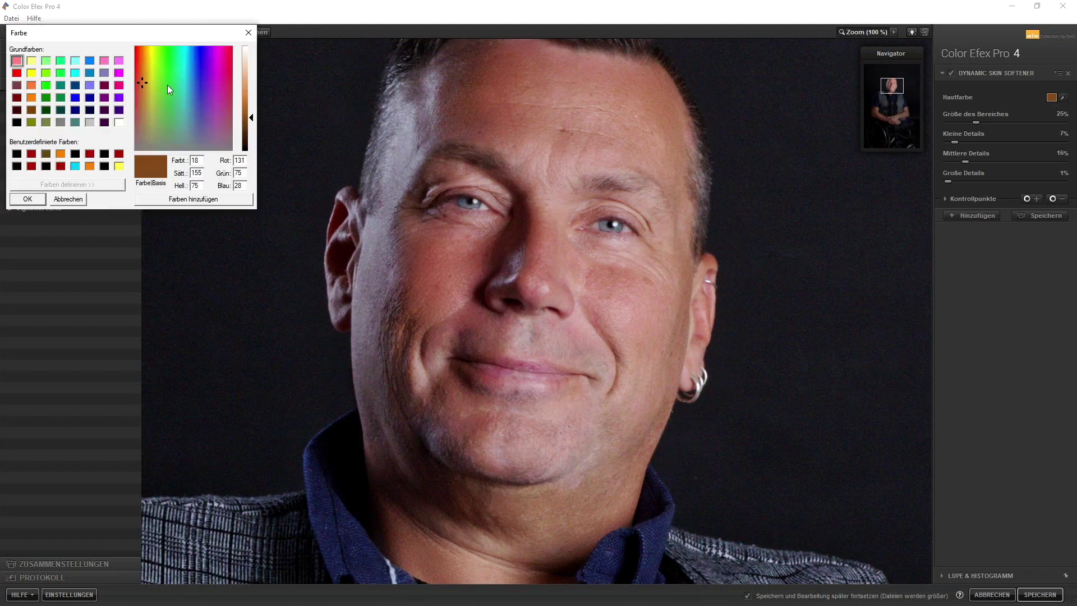
{"action": "left_click", "coordinate": [68, 201]}
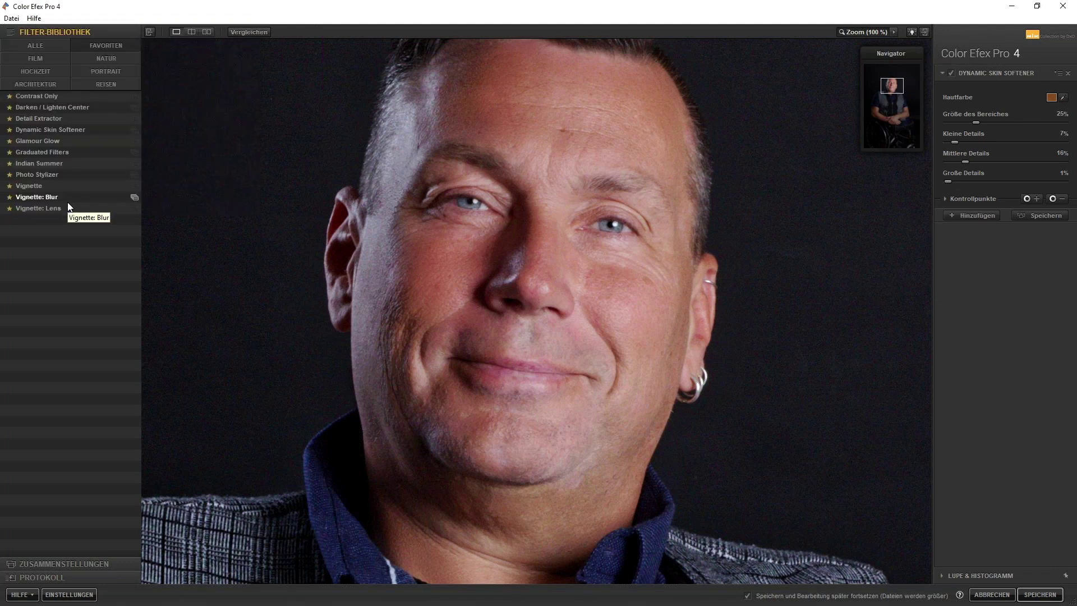
{"action": "left_click", "coordinate": [1064, 99]}
{"action": "left_click", "coordinate": [624, 303]}
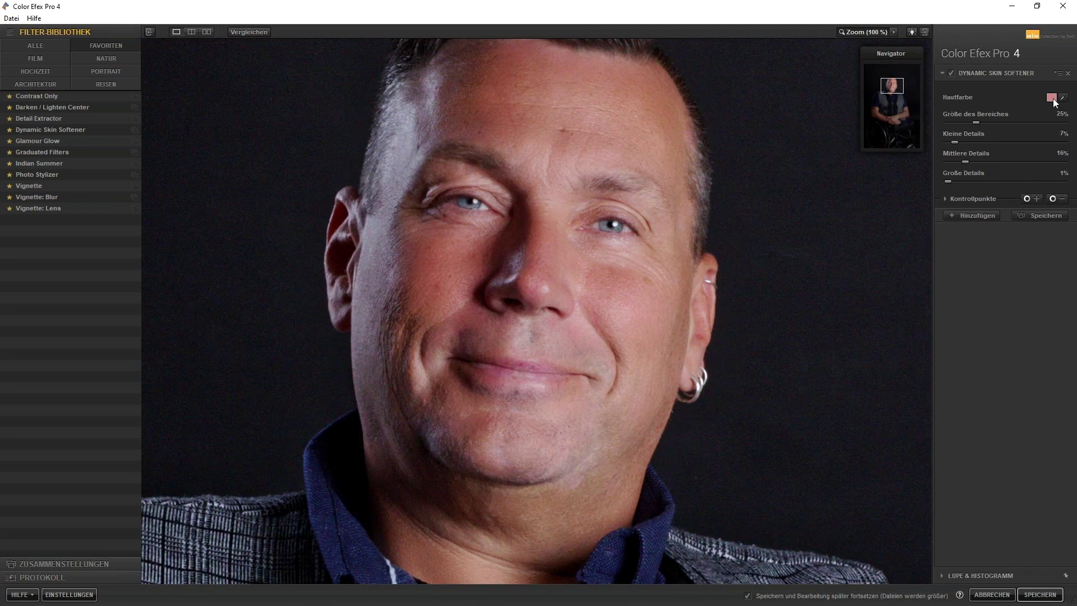
{"action": "left_click", "coordinate": [1052, 97]}
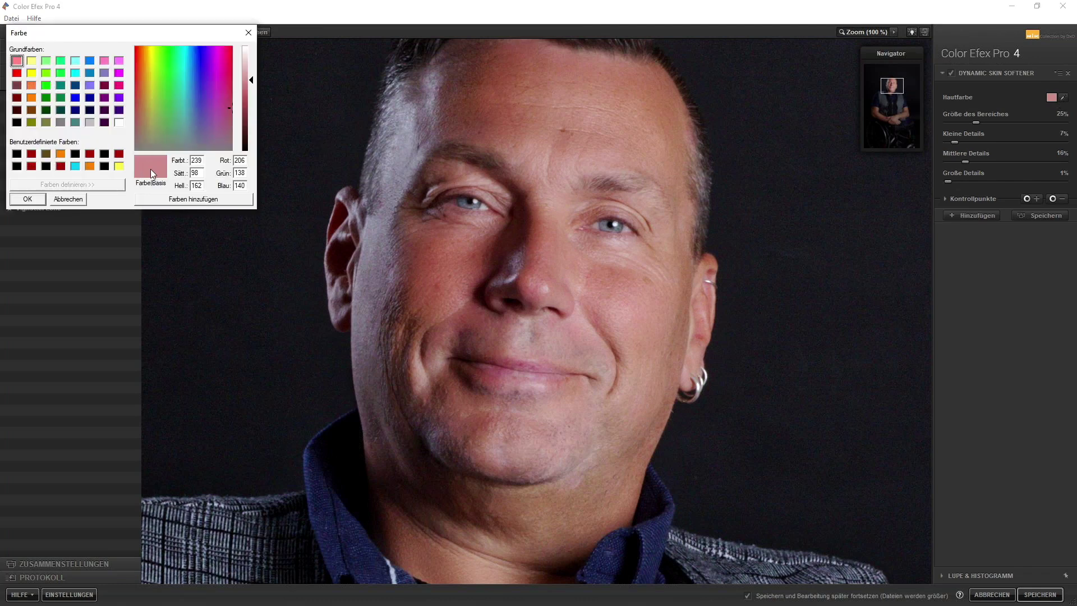
{"action": "left_click", "coordinate": [80, 200]}
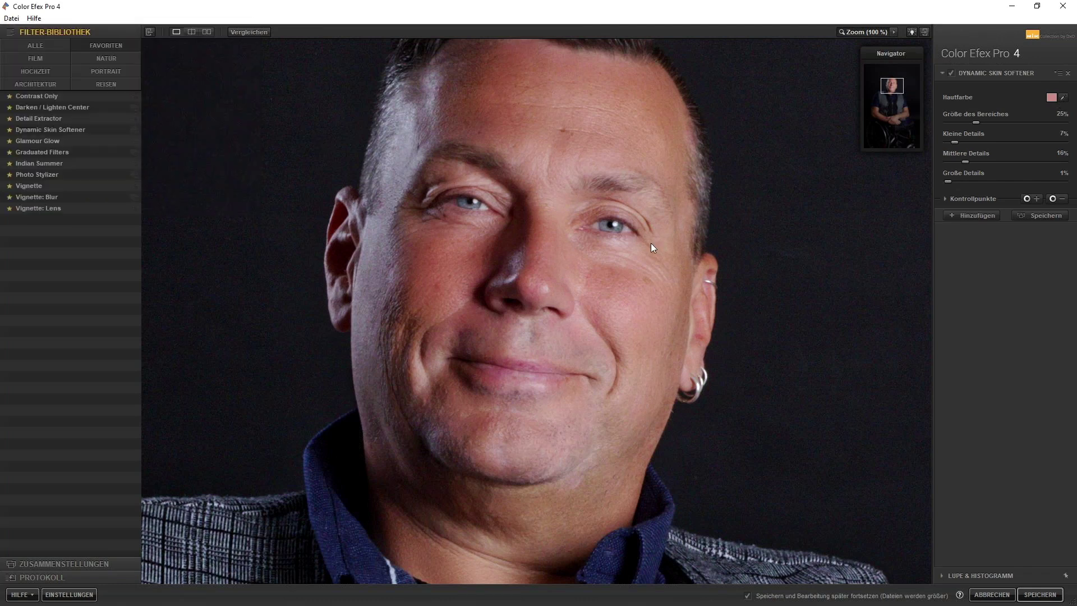
{"action": "left_click", "coordinate": [1063, 96]}
{"action": "left_click", "coordinate": [430, 247]}
{"action": "left_click", "coordinate": [1052, 98]}
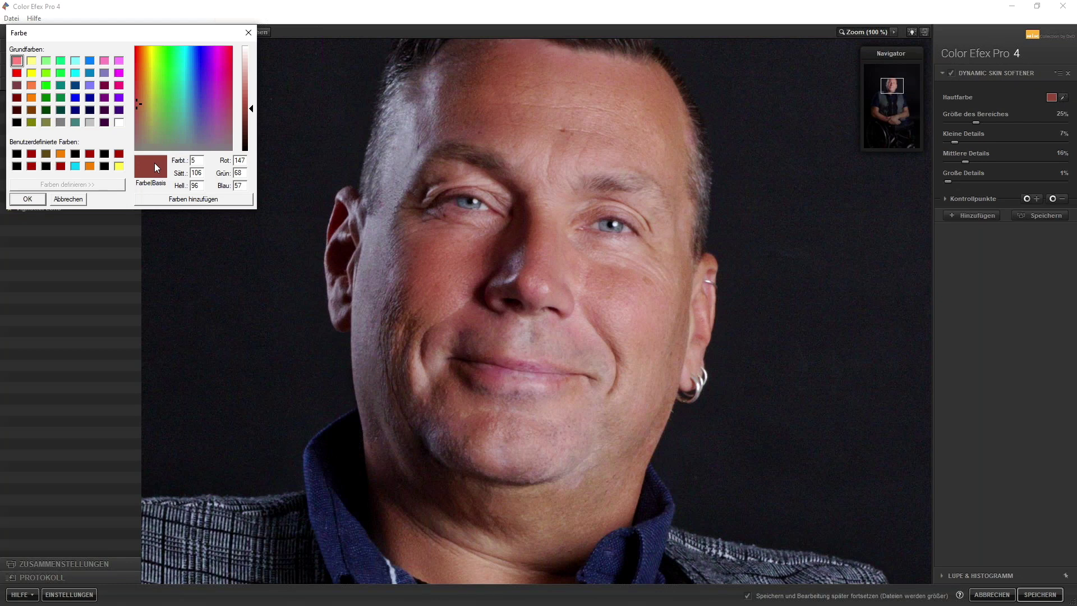
{"action": "left_click", "coordinate": [26, 200]}
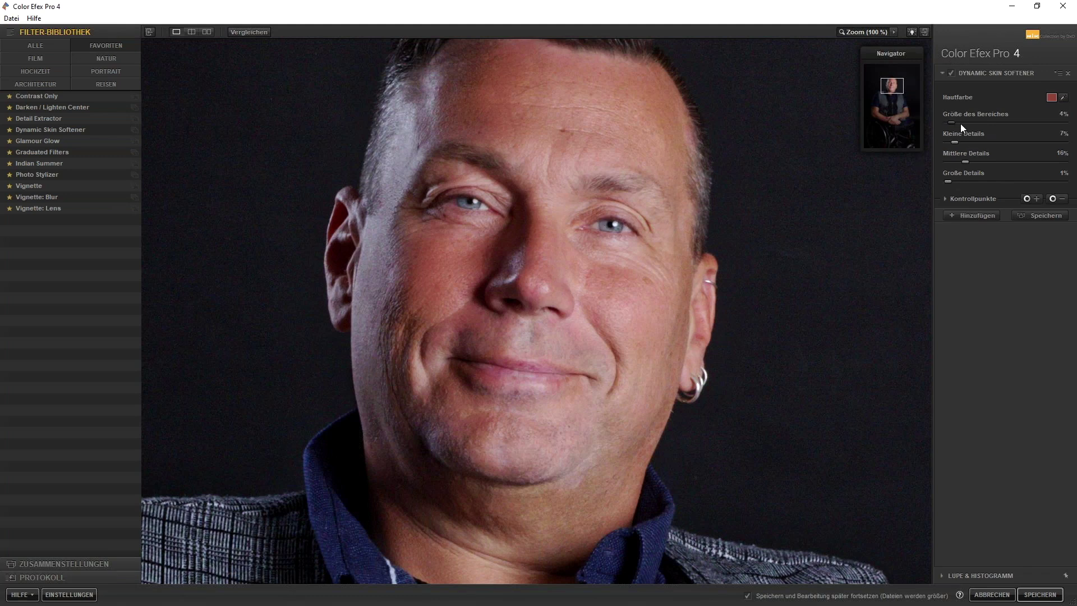
Step: Set Größe des Bereiches to 23% and Kleine Details to 100%
{"action": "left_click_drag", "start_coordinate": [960, 124], "coordinate": [1066, 121]}
{"action": "left_click_drag", "start_coordinate": [1065, 122], "coordinate": [971, 122]}
{"action": "left_click_drag", "start_coordinate": [965, 144], "coordinate": [990, 147]}
Step: At 200% zoom, re-enable the softener, set Kleine Details to 0% and Mittlere Details to 3%, then return to 100%
{"action": "left_click", "coordinate": [865, 31]}
{"action": "left_click", "coordinate": [881, 32]}
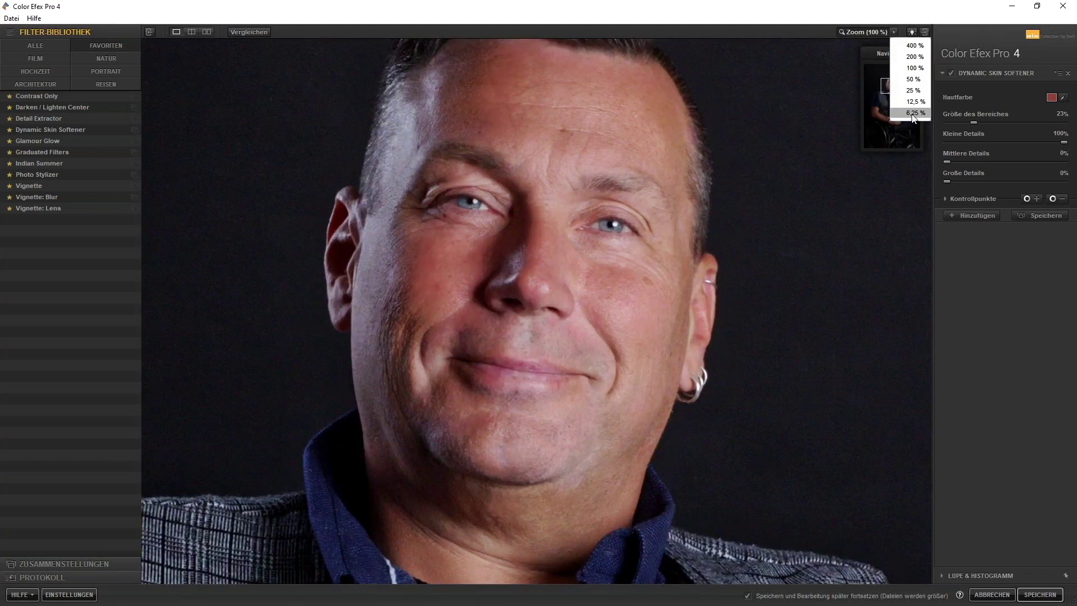
{"action": "left_click", "coordinate": [913, 57]}
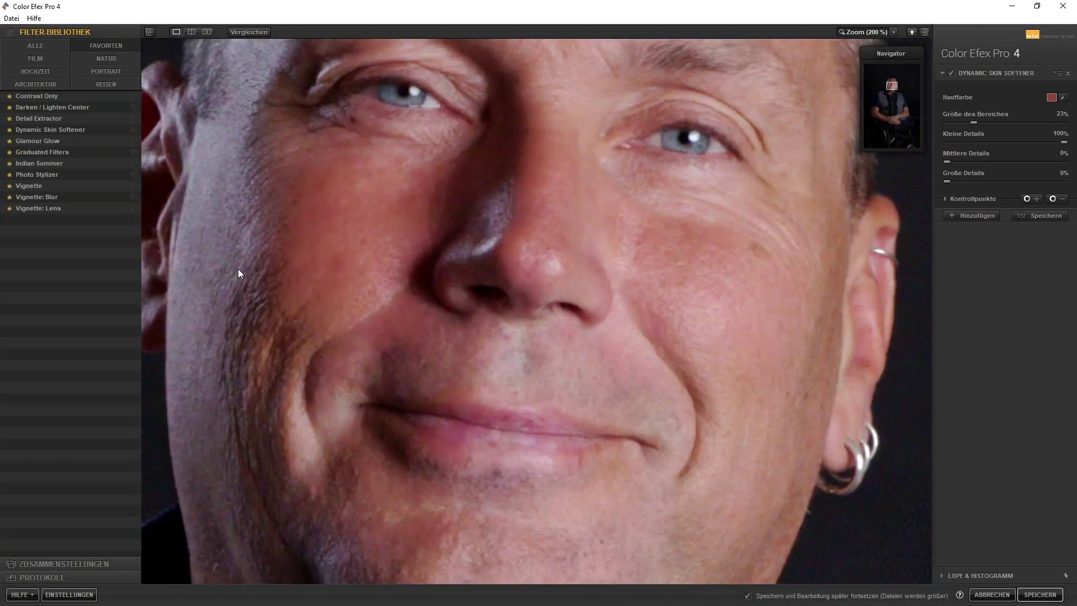
{"action": "left_click", "coordinate": [952, 74]}
{"action": "left_click_drag", "start_coordinate": [1066, 141], "coordinate": [1054, 141]}
{"action": "left_click_drag", "start_coordinate": [960, 143], "coordinate": [939, 147]}
{"action": "mouse_move", "coordinate": [963, 163]}
{"action": "left_mouse_down"}
{"action": "mouse_move", "coordinate": [1003, 162]}
{"action": "mouse_move", "coordinate": [938, 161]}
{"action": "mouse_move", "coordinate": [997, 163]}
{"action": "left_mouse_up"}
{"action": "left_click", "coordinate": [894, 32]}
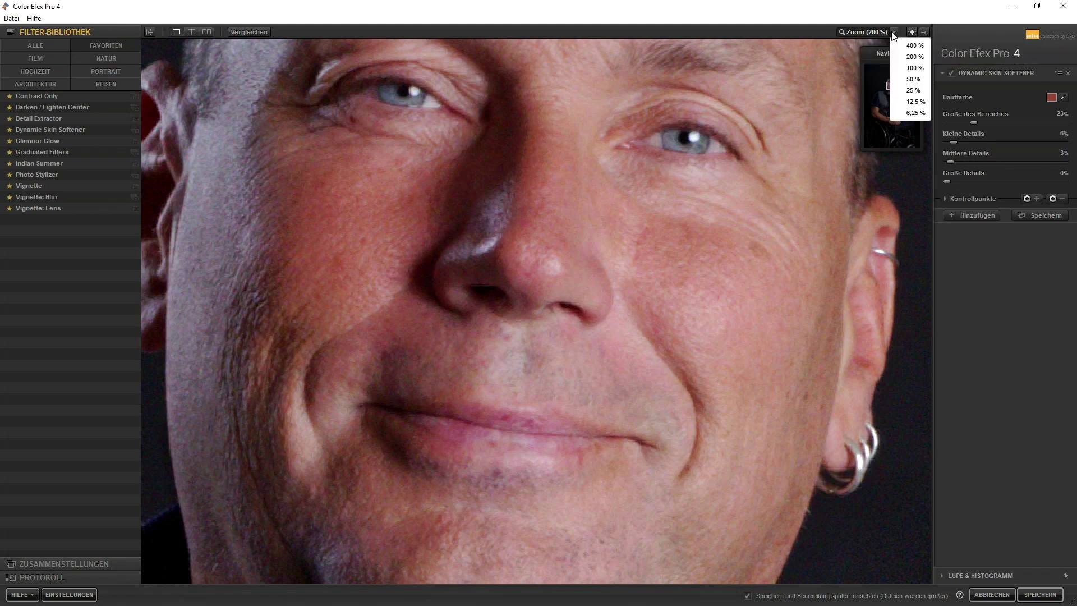
{"action": "left_click", "coordinate": [915, 68]}
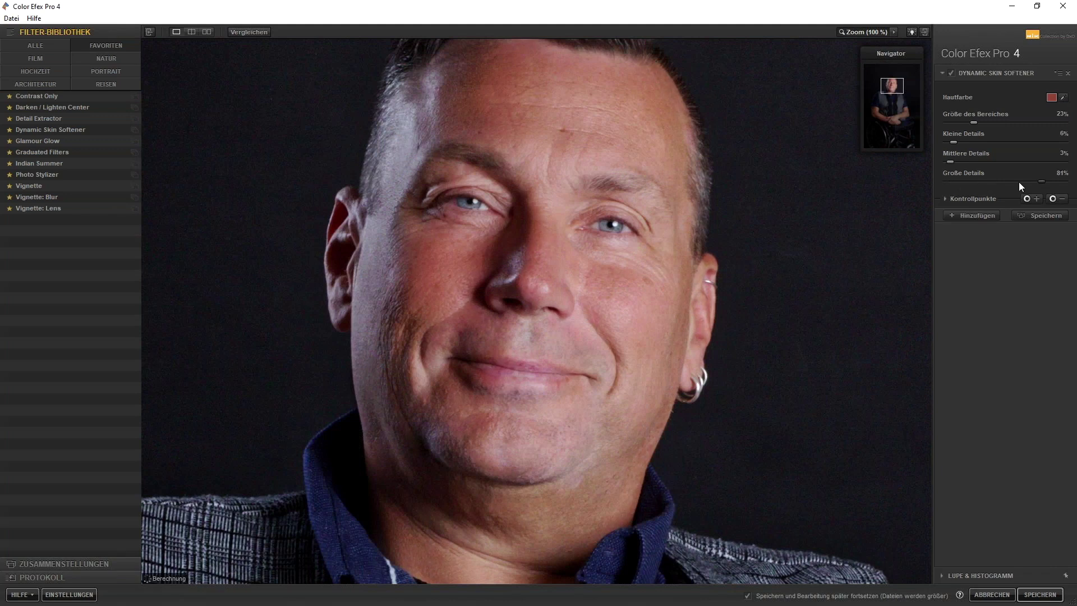
Step: Set large-detail softening back to 0% and raise small details to 13%
{"action": "left_click_drag", "start_coordinate": [1015, 181], "coordinate": [1022, 181]}
{"action": "left_click_drag", "start_coordinate": [1063, 181], "coordinate": [906, 188]}
{"action": "left_click_drag", "start_coordinate": [954, 142], "coordinate": [957, 142]}
Step: Compare the softener on and off, lower Mittlere Details to 7%, and check the arm skin
{"action": "left_click", "coordinate": [951, 74]}
{"action": "left_click", "coordinate": [951, 72]}
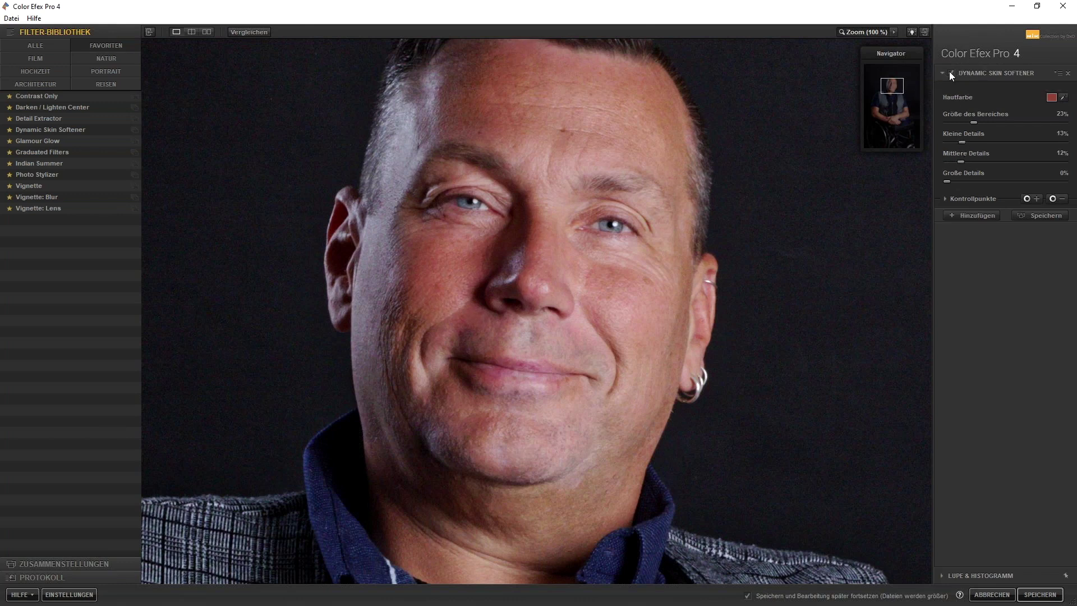
{"action": "left_click", "coordinate": [955, 161]}
{"action": "left_click_drag", "start_coordinate": [894, 88], "coordinate": [880, 116]}
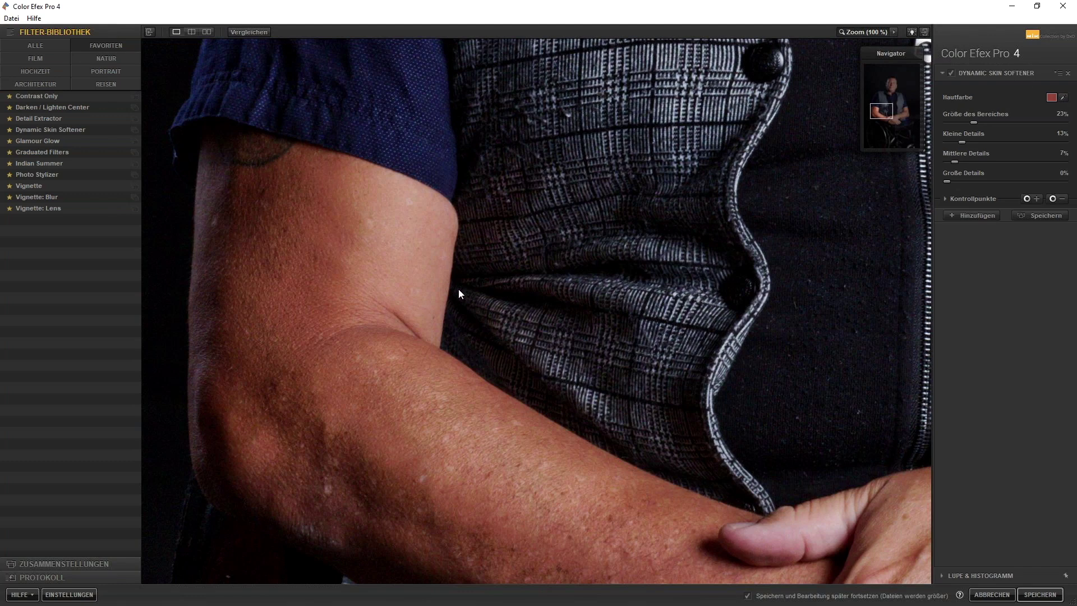
{"action": "left_click", "coordinate": [863, 32]}
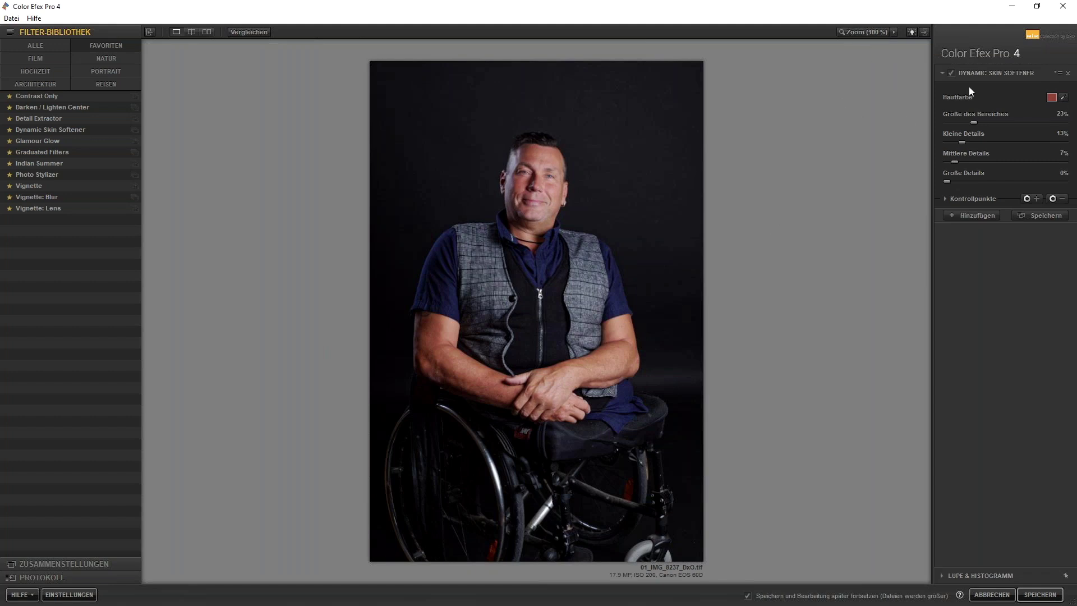
Step: Add Darken / Lighten Center centred on the face (centre 2%, edge −60%, size 55%), then another empty slot
{"action": "left_click", "coordinate": [974, 215]}
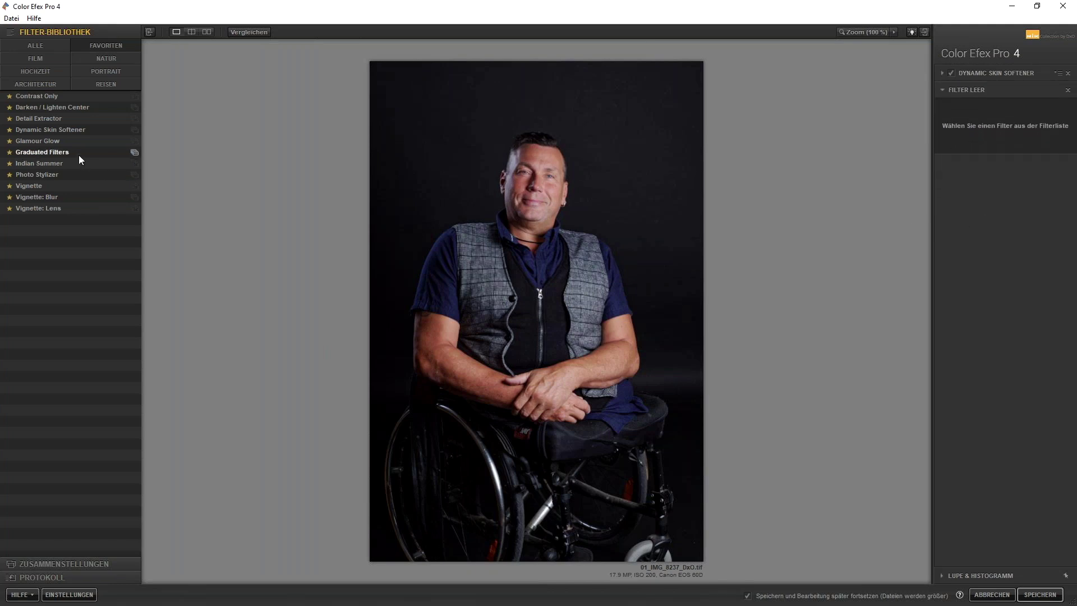
{"action": "left_click", "coordinate": [45, 109]}
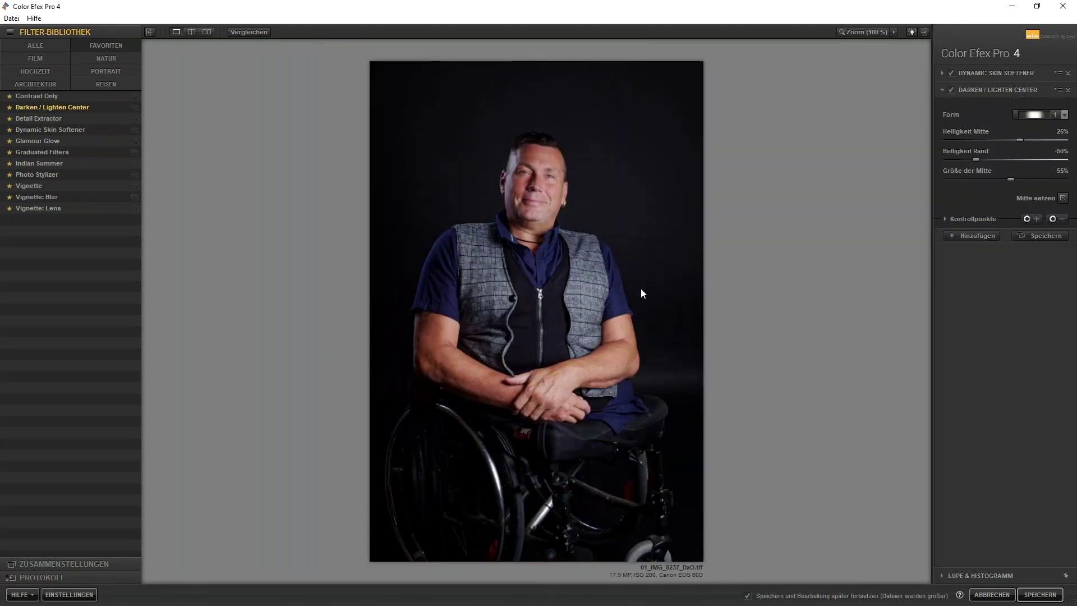
{"action": "mouse_move", "coordinate": [1020, 140]}
{"action": "left_mouse_down"}
{"action": "mouse_move", "coordinate": [1035, 144]}
{"action": "mouse_move", "coordinate": [1019, 138]}
{"action": "mouse_move", "coordinate": [969, 160]}
{"action": "left_mouse_up"}
{"action": "left_click", "coordinate": [1063, 198]}
{"action": "left_click", "coordinate": [525, 214]}
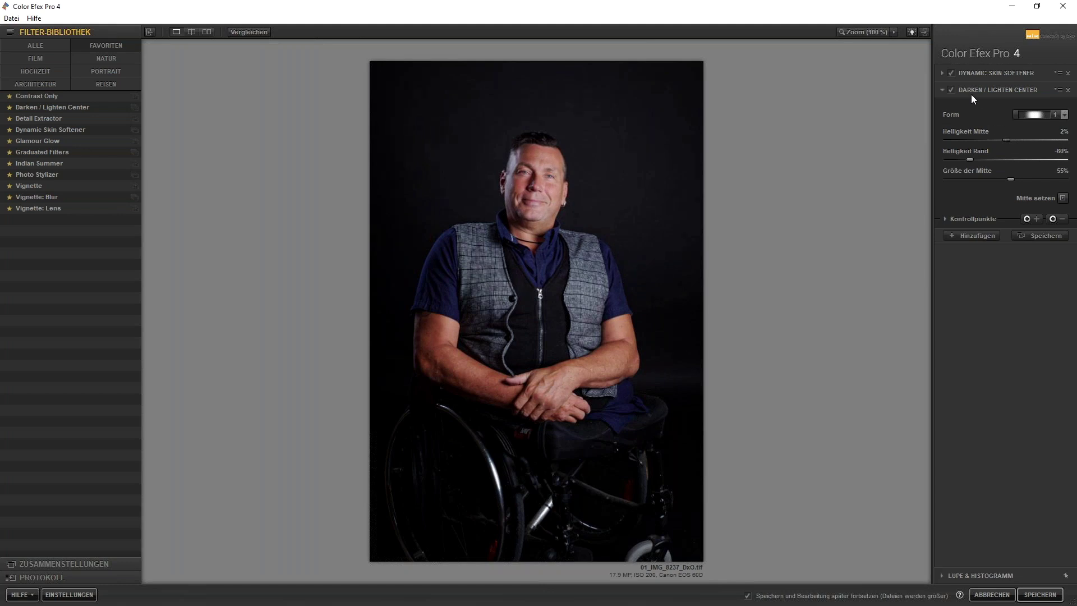
{"action": "left_click", "coordinate": [951, 90]}
{"action": "left_click", "coordinate": [951, 90]}
{"action": "left_click", "coordinate": [973, 239]}
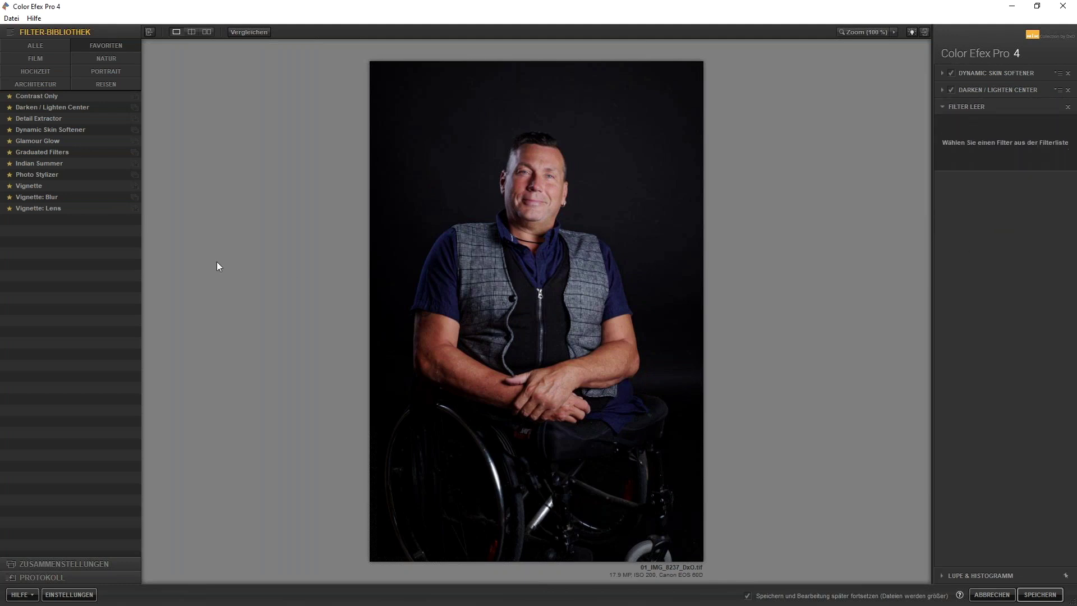
Step: Add Contrast Only at 9% pure contrast, compare it on/off, and save back as TIFF
{"action": "left_click", "coordinate": [48, 96]}
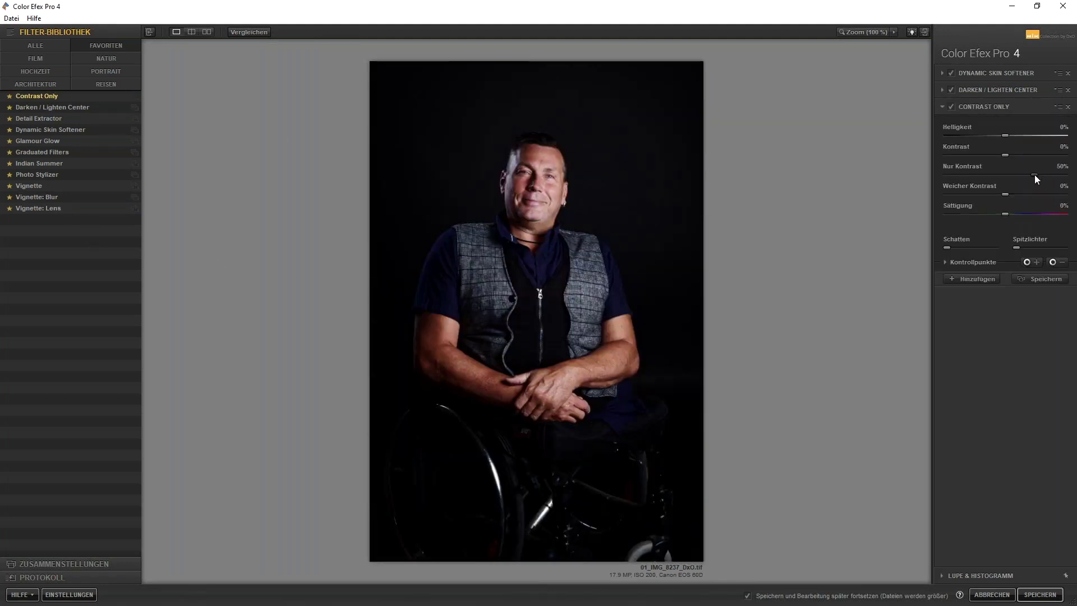
{"action": "left_click_drag", "start_coordinate": [1035, 174], "coordinate": [1032, 175]}
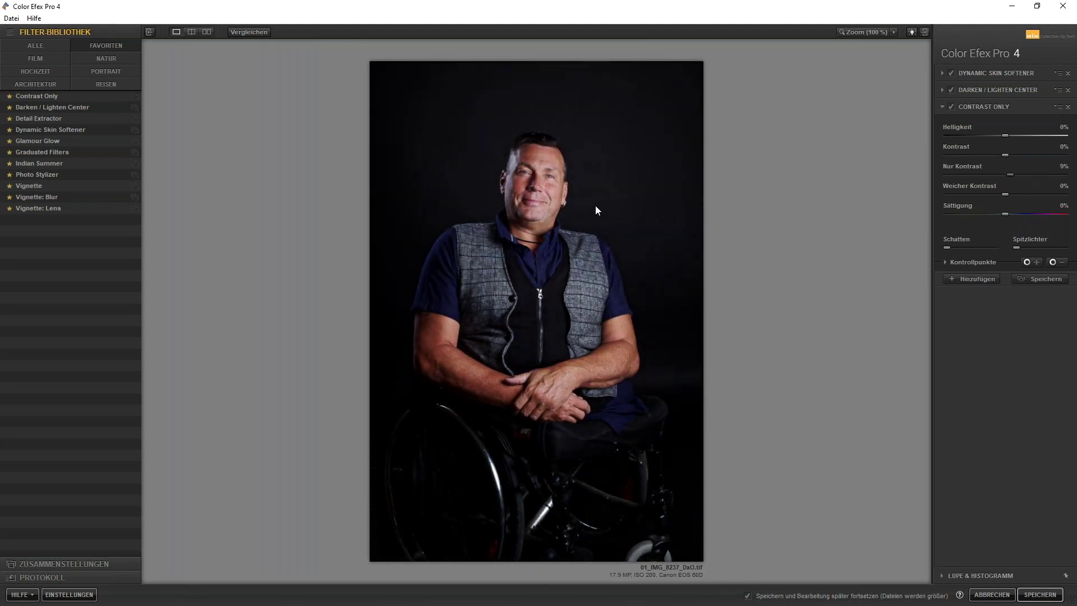
{"action": "left_click", "coordinate": [952, 106]}
{"action": "left_click", "coordinate": [952, 106]}
{"action": "left_click", "coordinate": [1039, 596]}
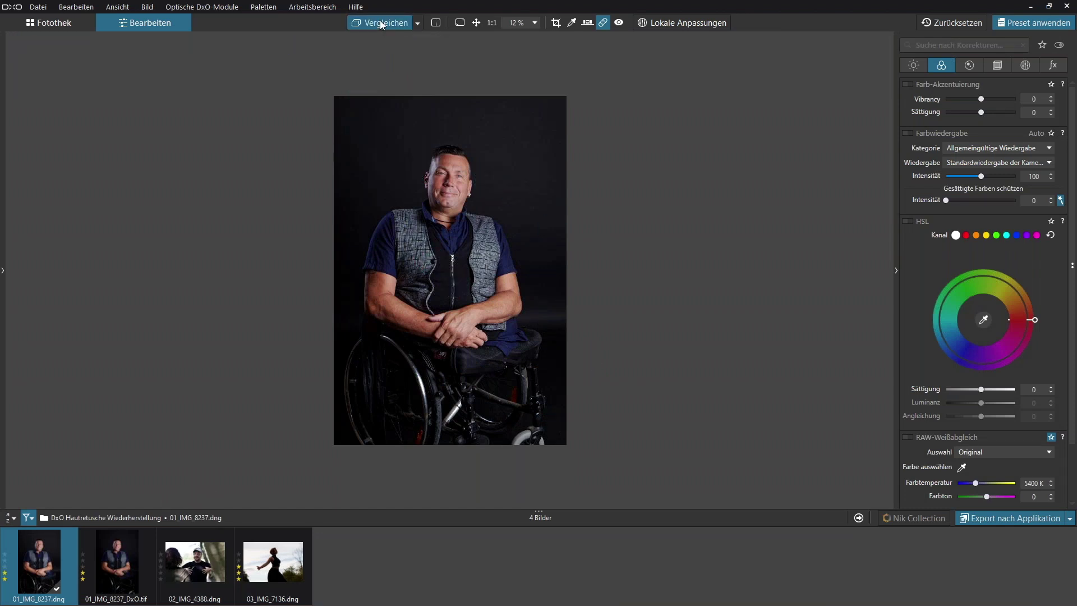
Step: Compare the processed TIF with the RAW original, then make a virtual copy of the RAW
{"action": "left_click", "coordinate": [110, 544]}
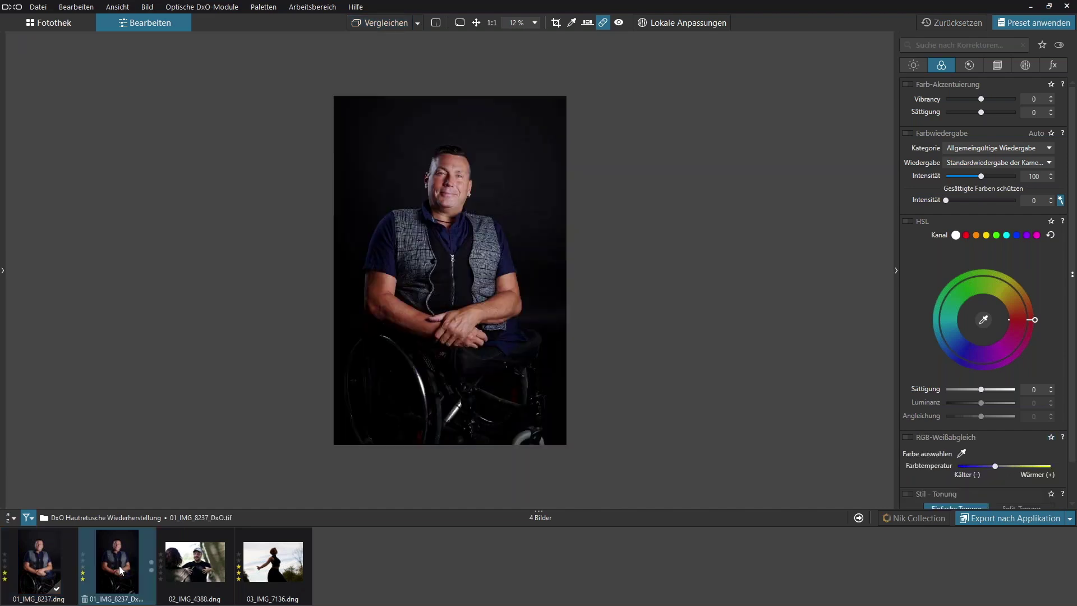
{"action": "left_click", "coordinate": [42, 567]}
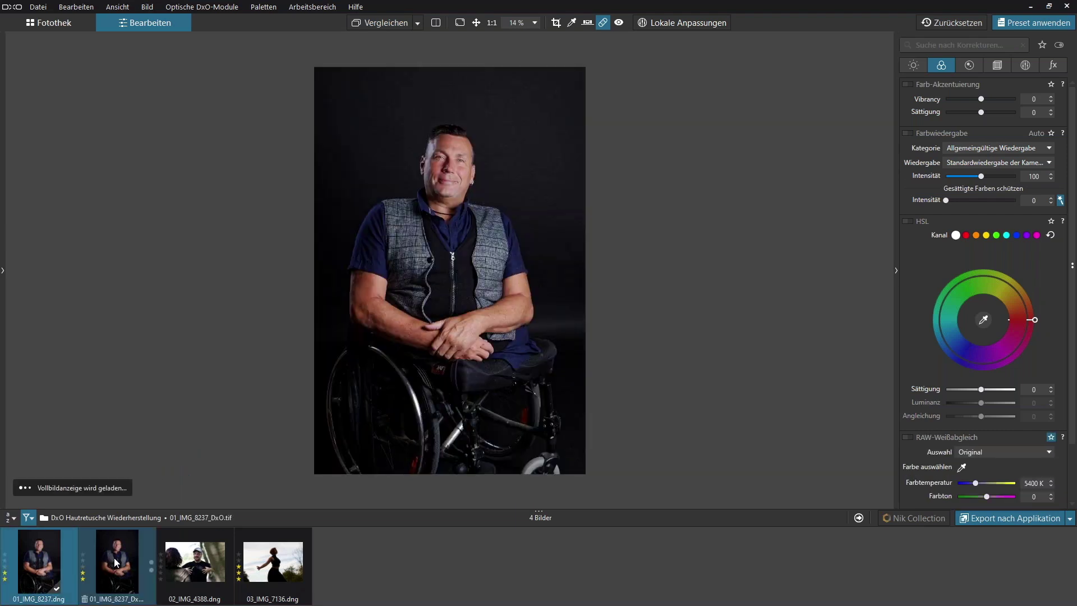
{"action": "left_click", "coordinate": [113, 558]}
{"action": "right_click", "coordinate": [35, 564]}
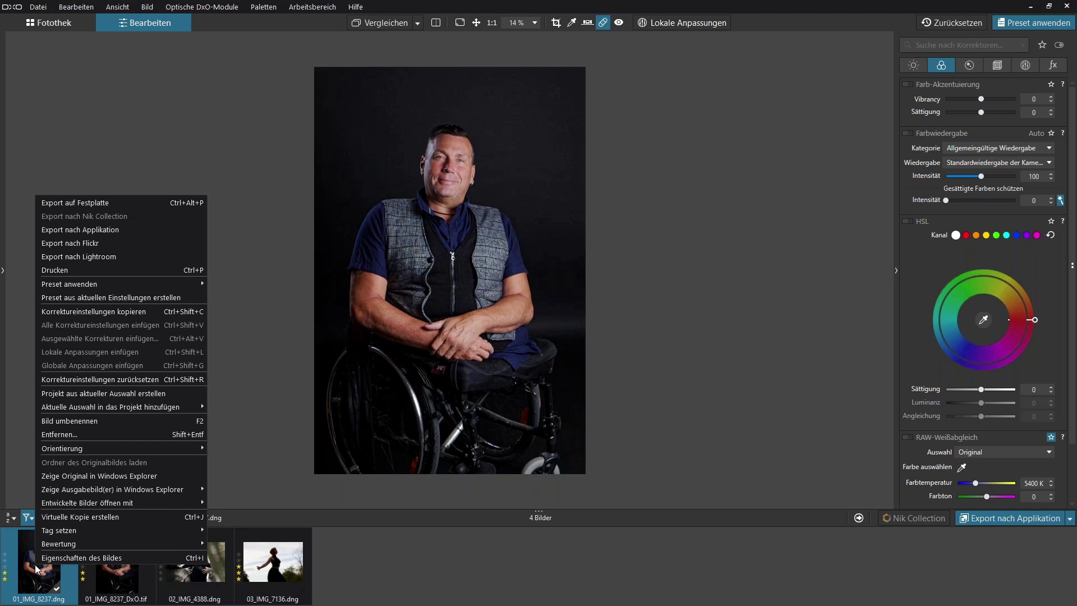
{"action": "left_click", "coordinate": [86, 517]}
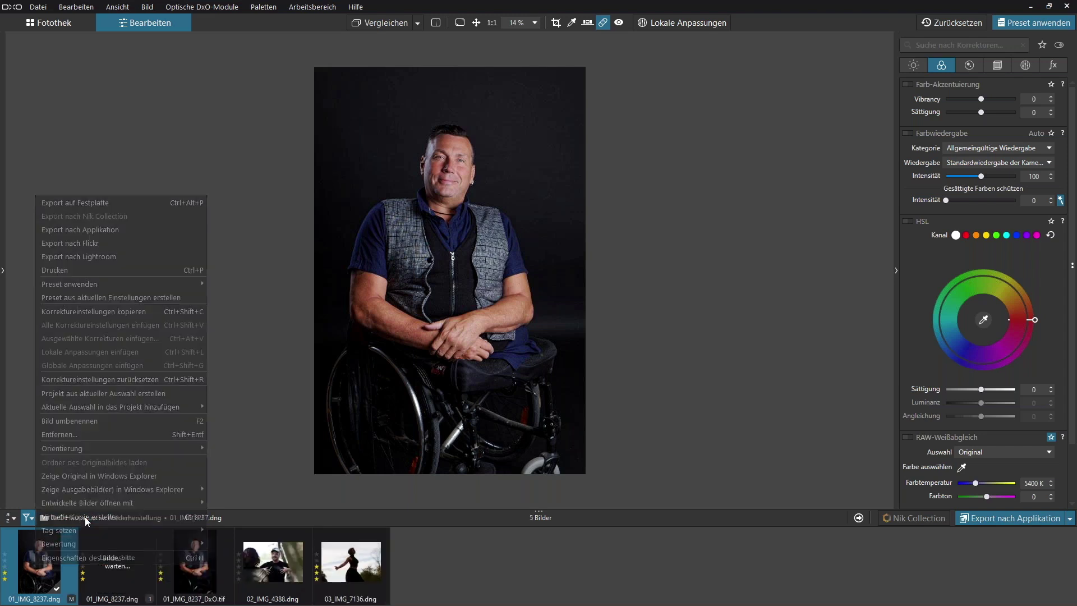
Step: Reset the virtual copy's corrections to defaults and compare it with the processed TIF
{"action": "right_click", "coordinate": [116, 563]}
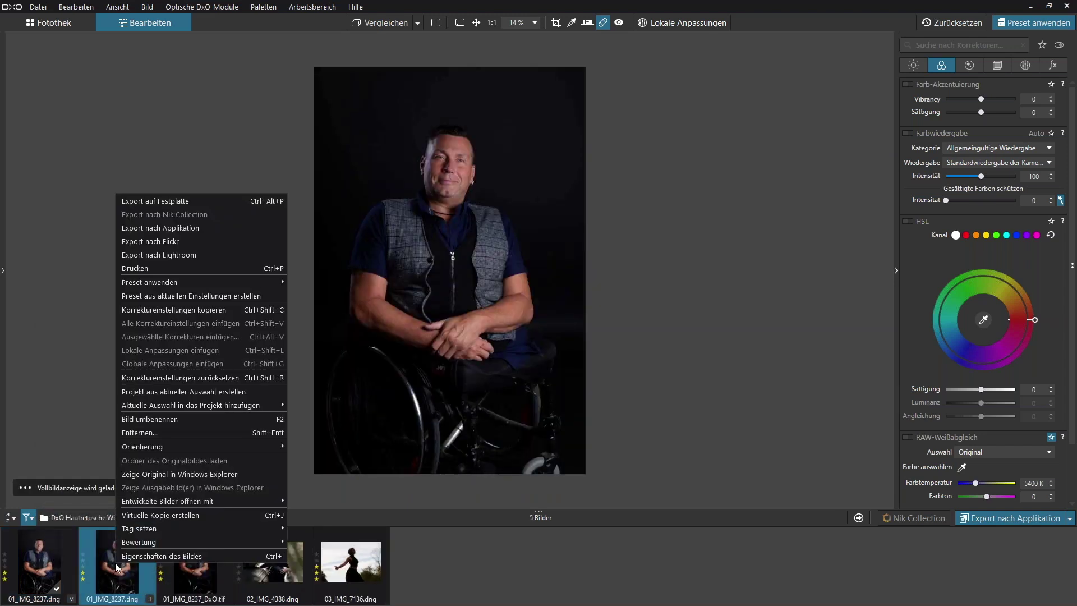
{"action": "left_click", "coordinate": [193, 378]}
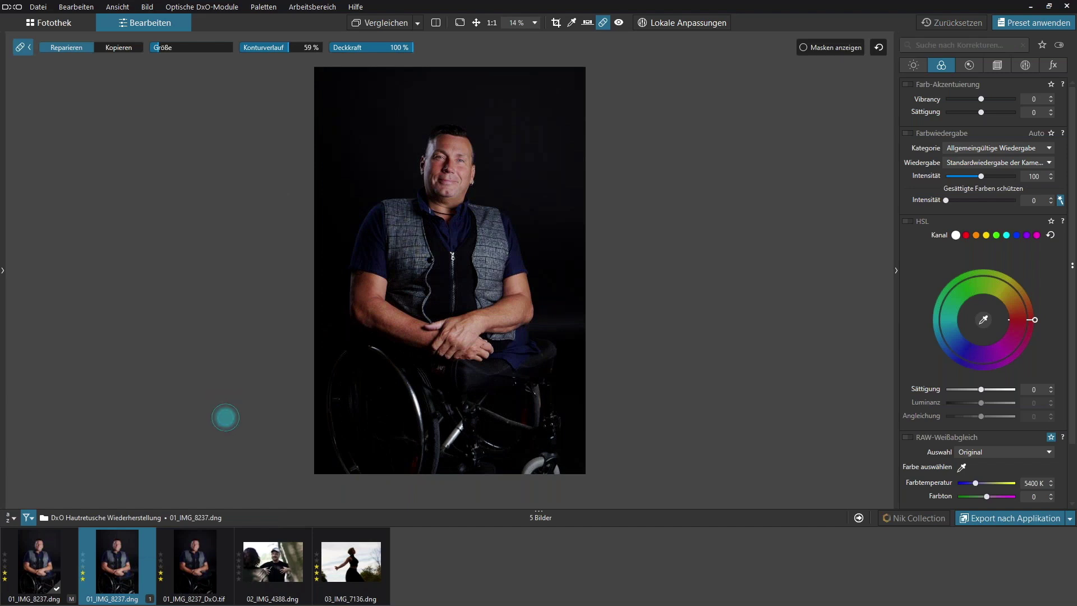
{"action": "left_click", "coordinate": [189, 558]}
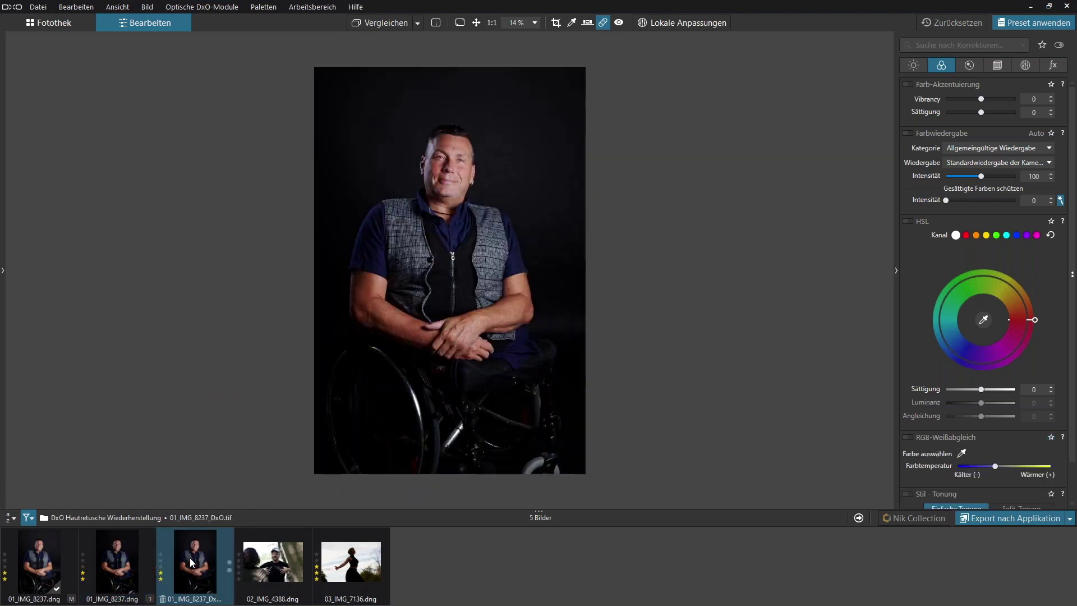
{"action": "left_click", "coordinate": [114, 562]}
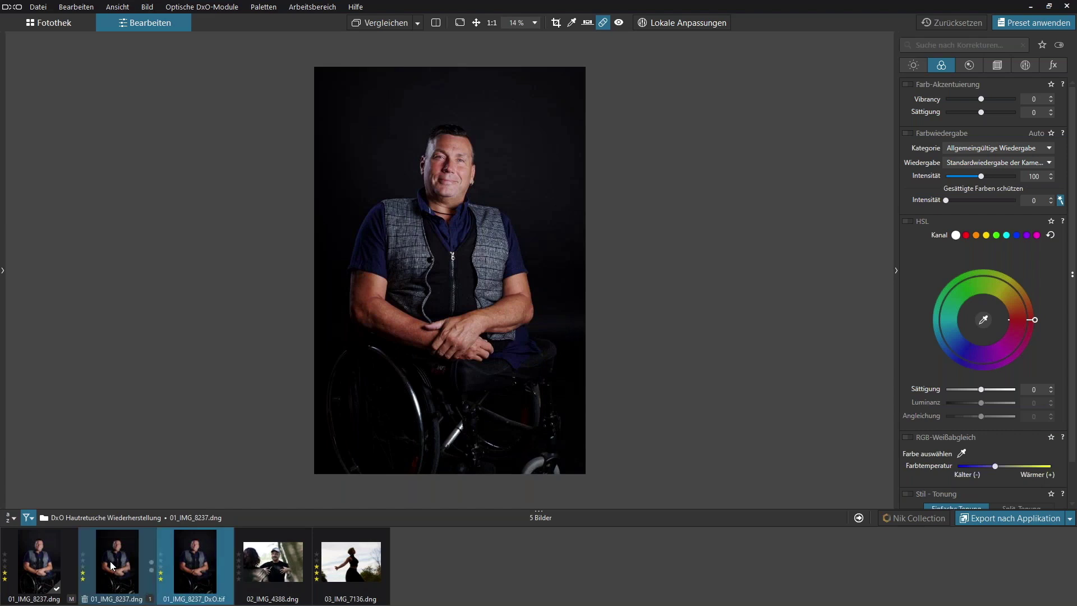
{"action": "left_click", "coordinate": [186, 563]}
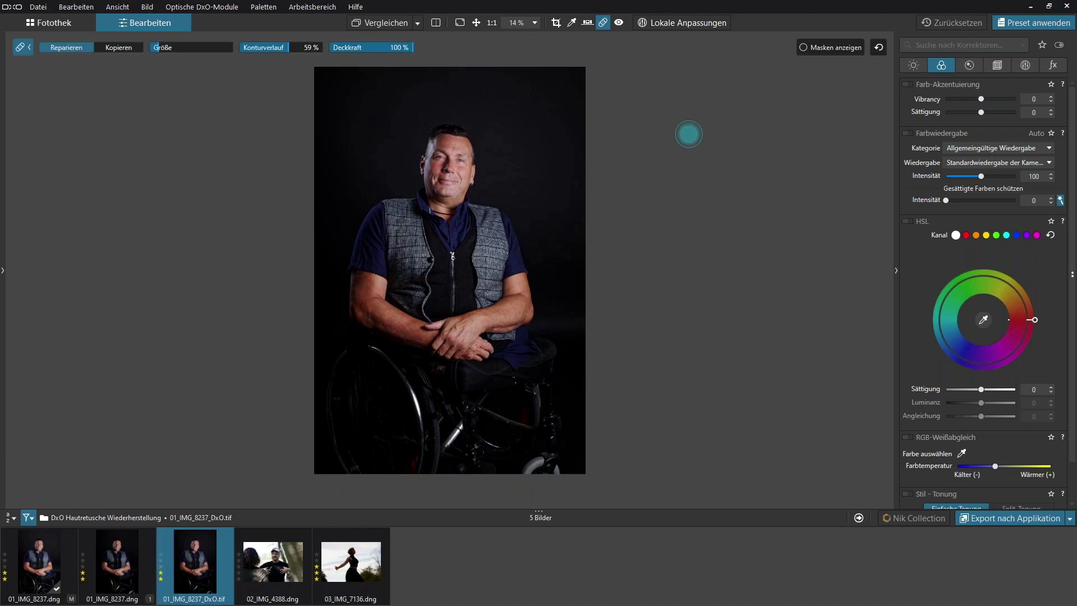
Step: Enter Lokale Anpassungen and choose the painting brush from the radial menu
{"action": "left_click", "coordinate": [676, 23]}
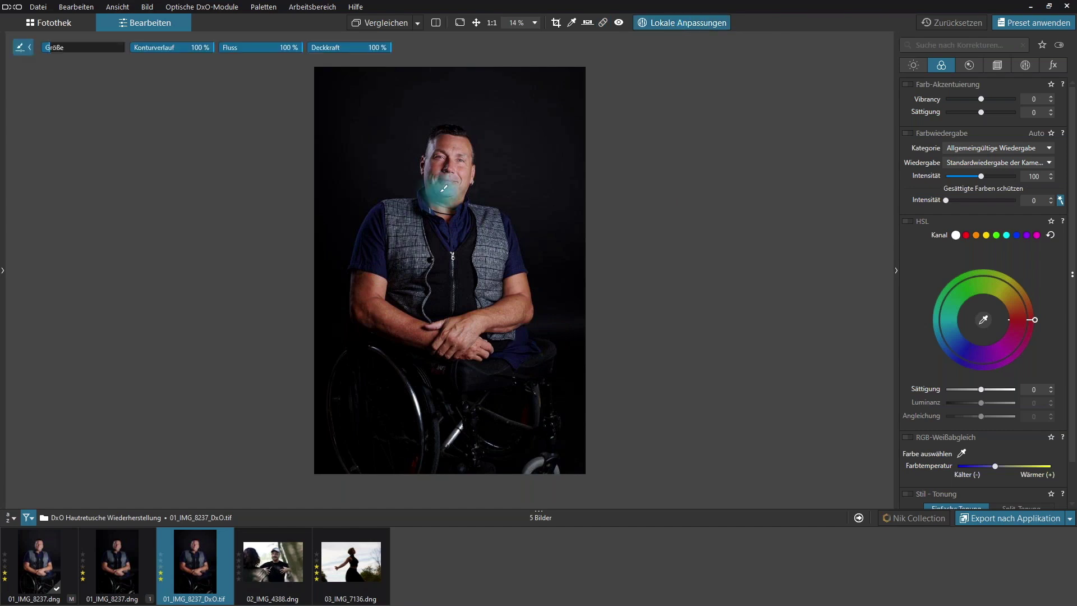
{"action": "right_click", "coordinate": [508, 197]}
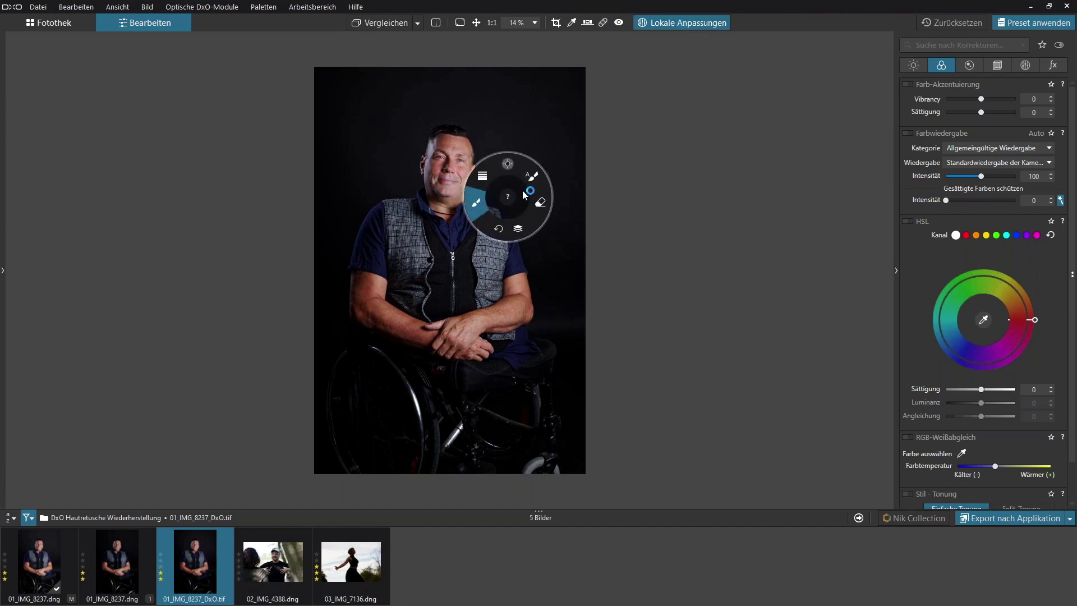
{"action": "left_click", "coordinate": [411, 139]}
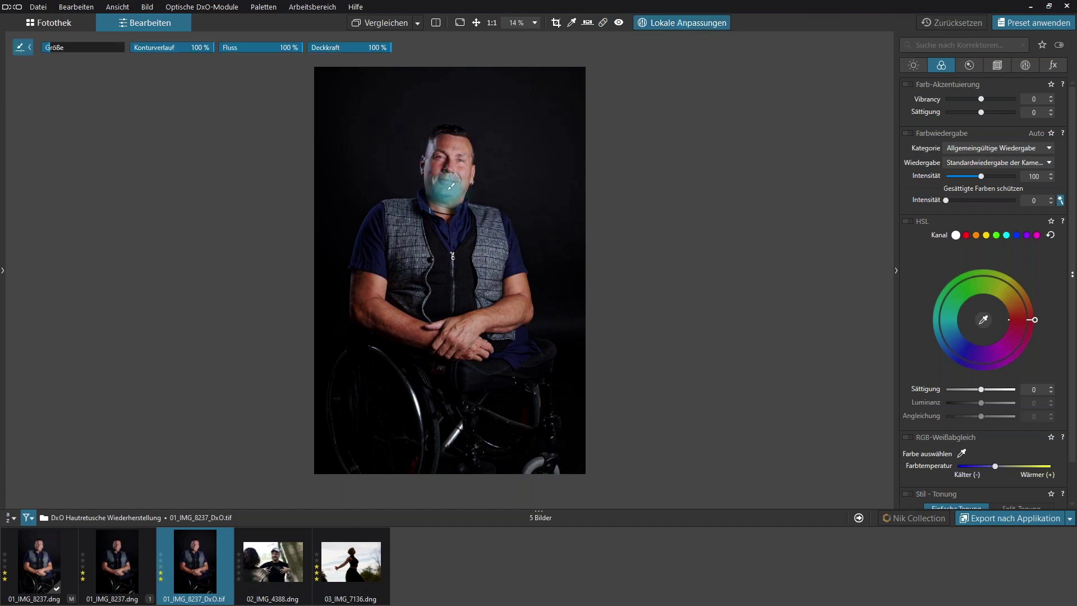
{"action": "right_click", "coordinate": [447, 190]}
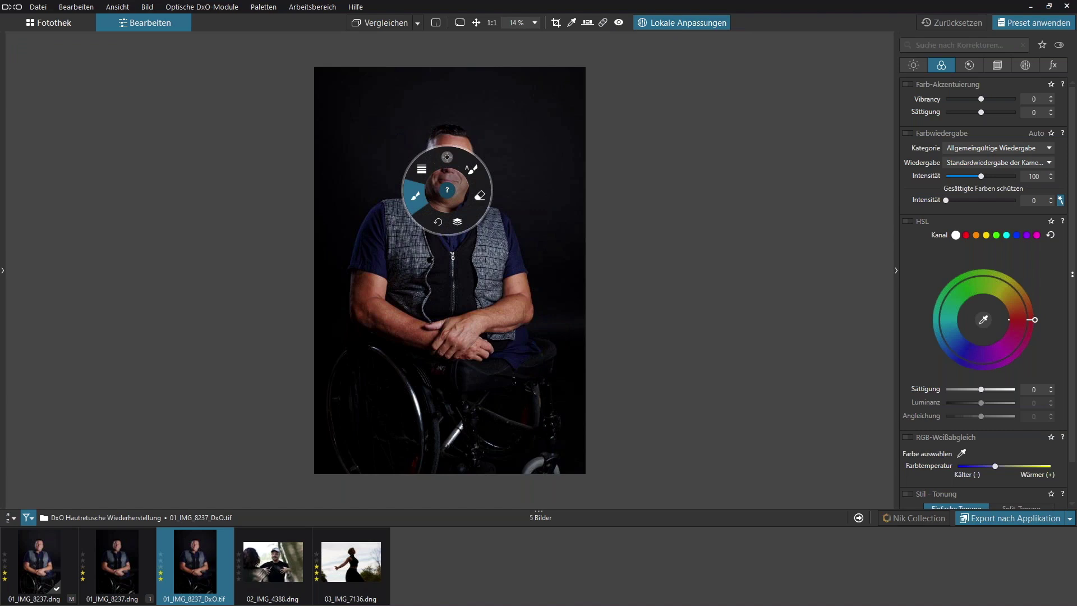
{"action": "left_click", "coordinate": [416, 194]}
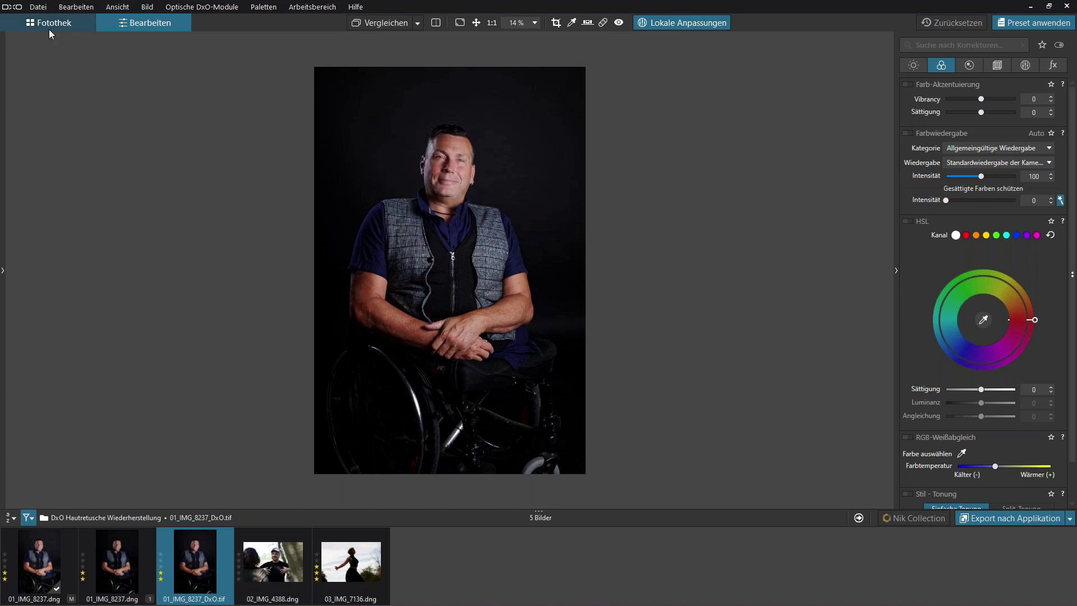
Step: Adjust the brush Größe, restore Konturverlauf to 100%, and open 02_IMG_4388.dng
{"action": "left_click", "coordinate": [28, 49]}
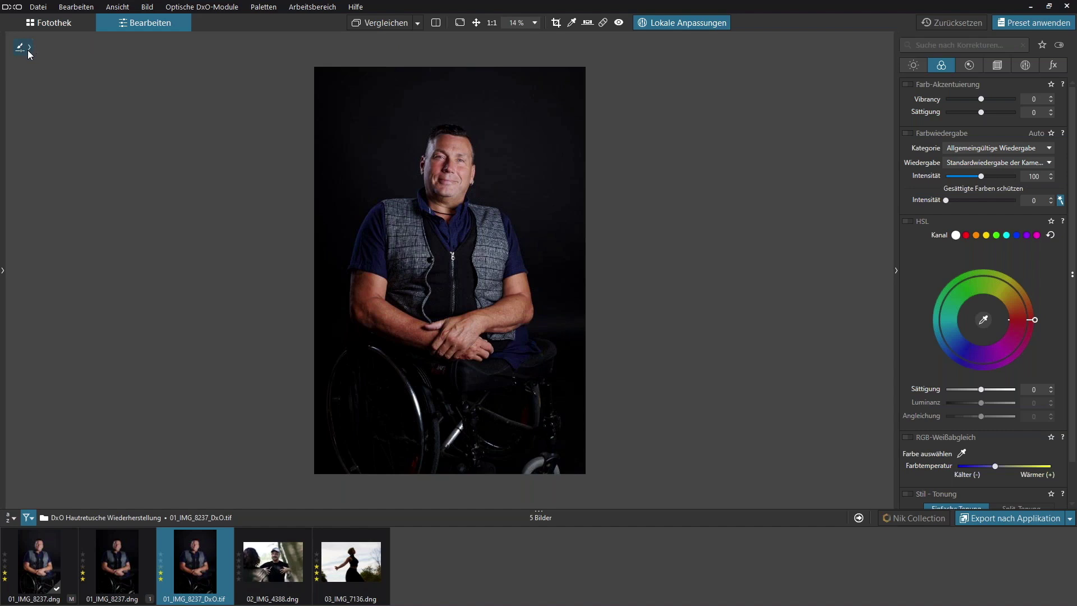
{"action": "left_click", "coordinate": [27, 48]}
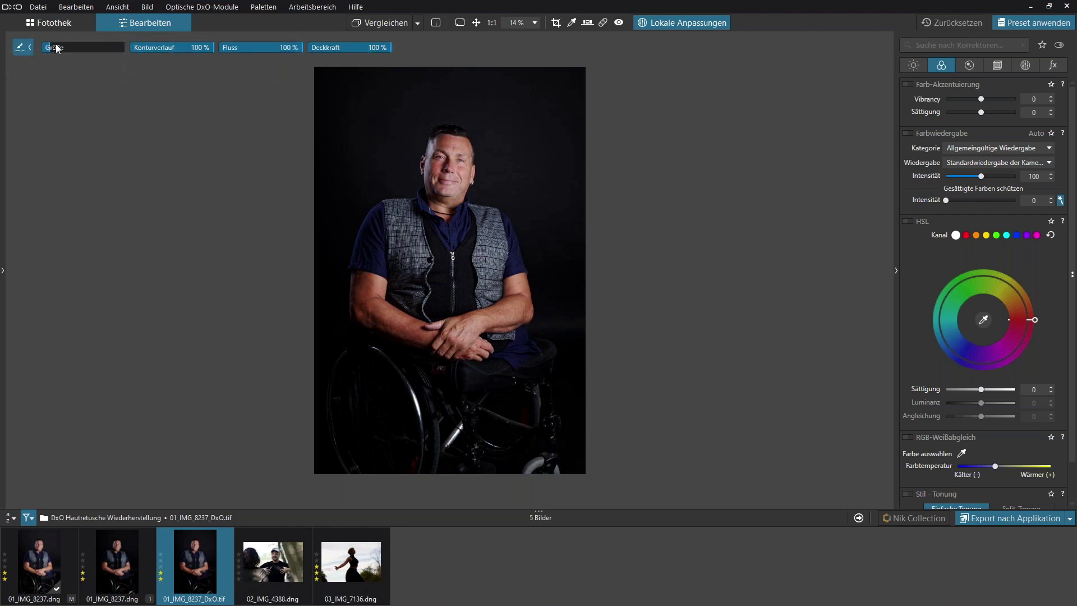
{"action": "mouse_move", "coordinate": [65, 47]}
{"action": "left_mouse_down"}
{"action": "mouse_move", "coordinate": [84, 49]}
{"action": "mouse_move", "coordinate": [59, 48]}
{"action": "left_mouse_up"}
{"action": "left_click_drag", "start_coordinate": [192, 49], "coordinate": [122, 51]}
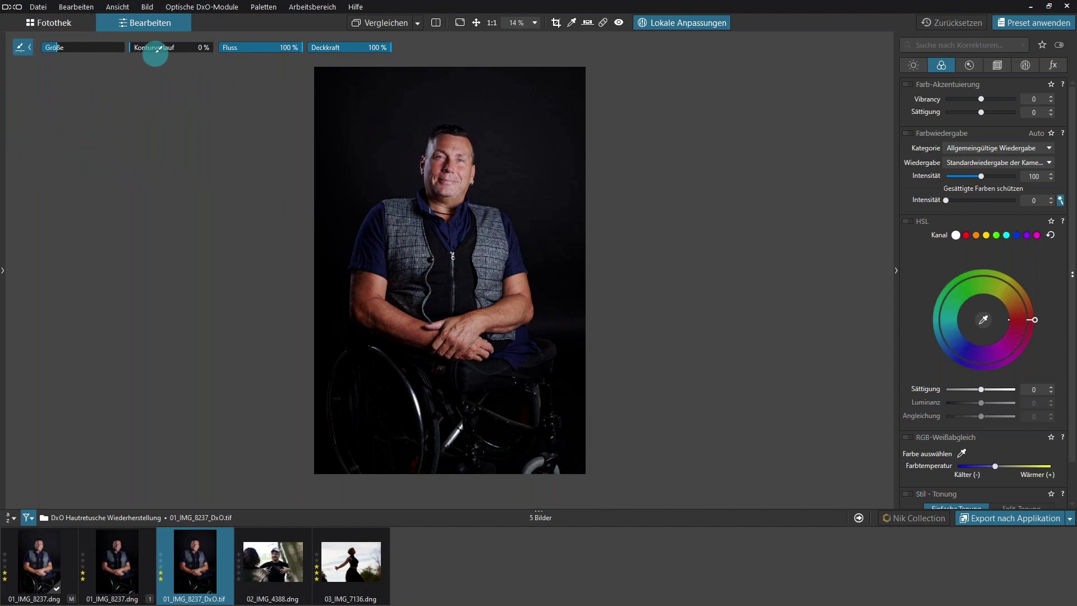
{"action": "left_click_drag", "start_coordinate": [185, 49], "coordinate": [214, 49]}
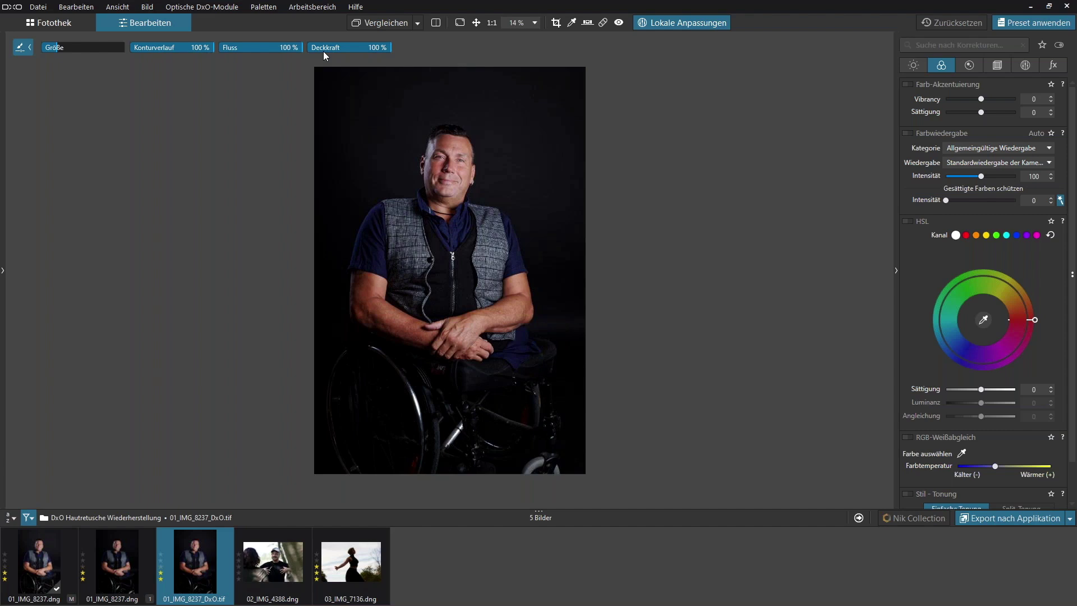
{"action": "left_click", "coordinate": [270, 573]}
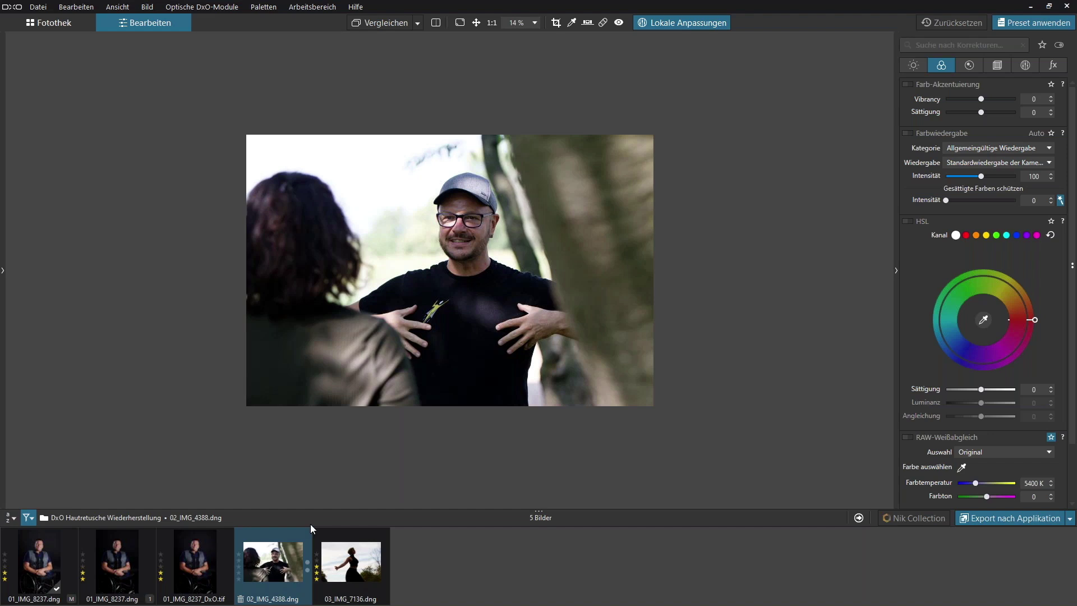
Step: Exit Lokale Anpassungen and zoom to 100%, centring the capped man's face
{"action": "key", "text": "b"}
{"action": "scroll", "coordinate": [711, 324], "scroll_direction": "up", "scroll_amount": 3}
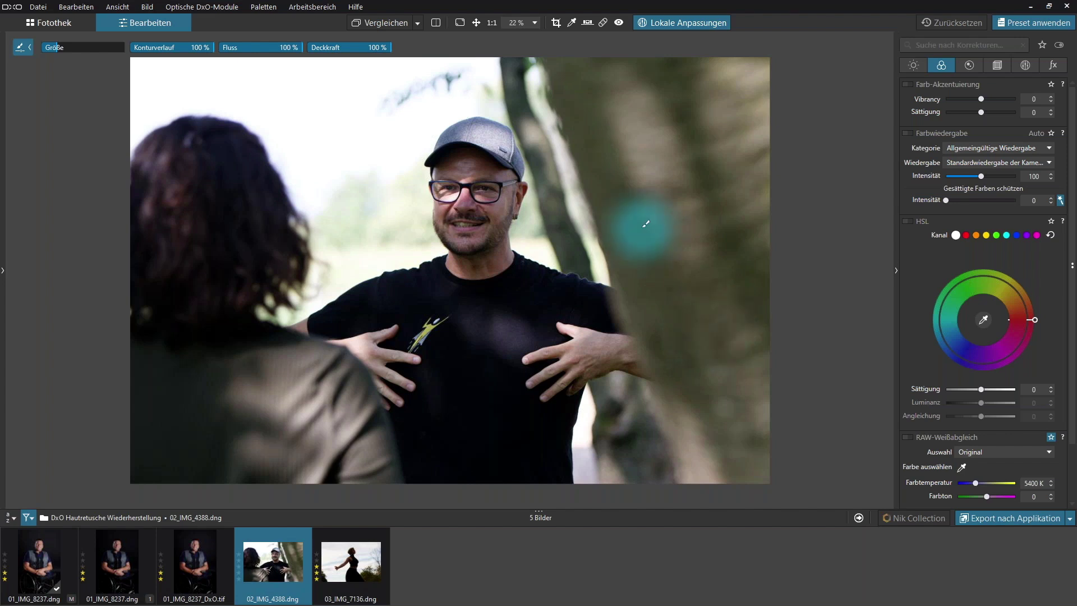
{"action": "left_click", "coordinate": [683, 23]}
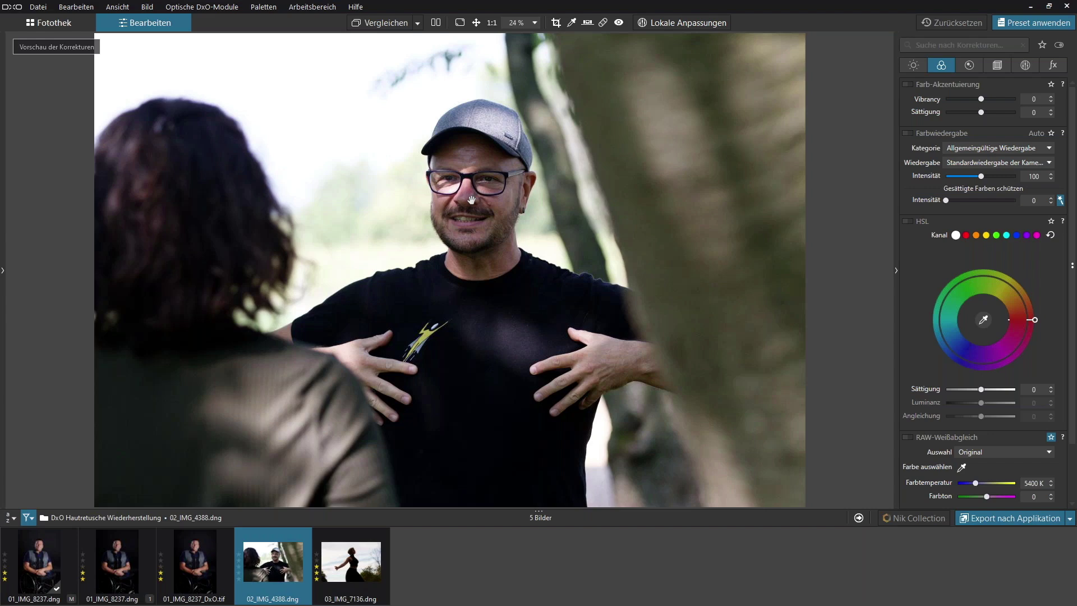
{"action": "left_click", "coordinate": [471, 201]}
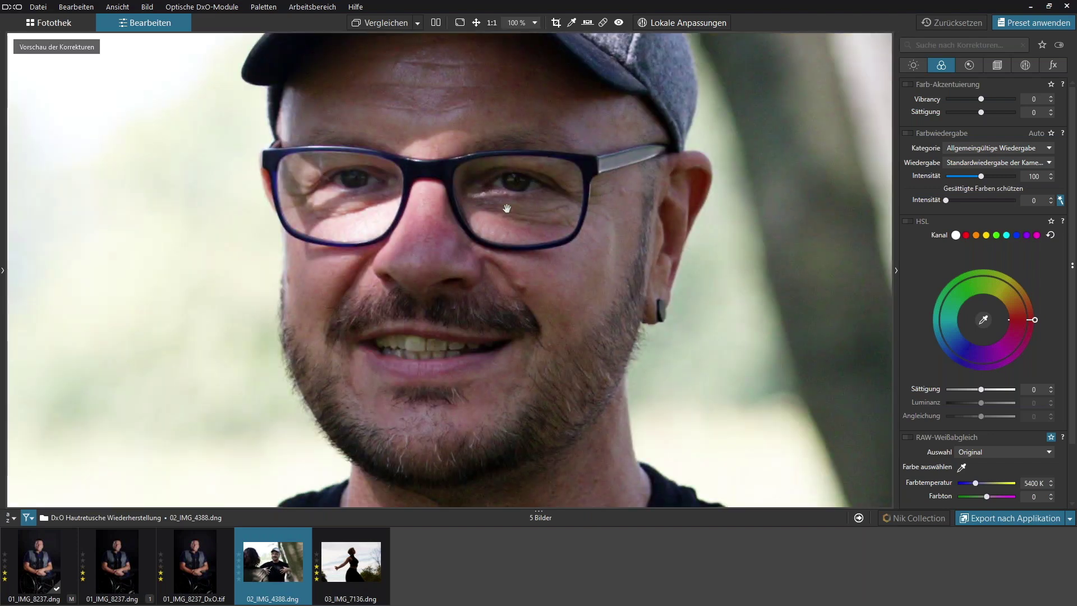
{"action": "left_click_drag", "start_coordinate": [509, 240], "coordinate": [563, 216]}
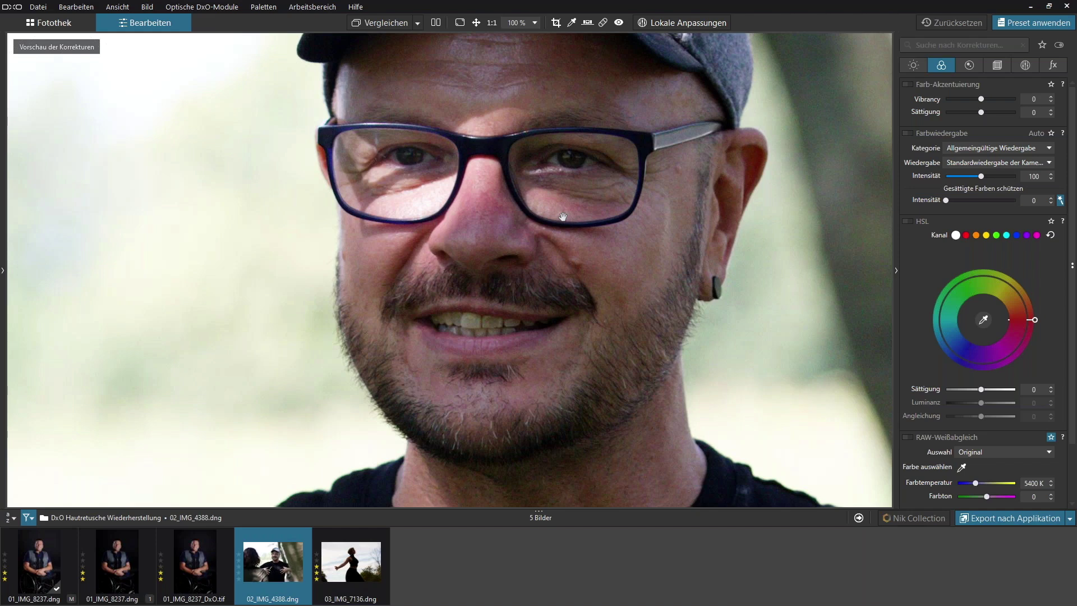
Step: Fit the whole portrait in the viewer and show the Light palette's tone settings
{"action": "left_click", "coordinate": [617, 181]}
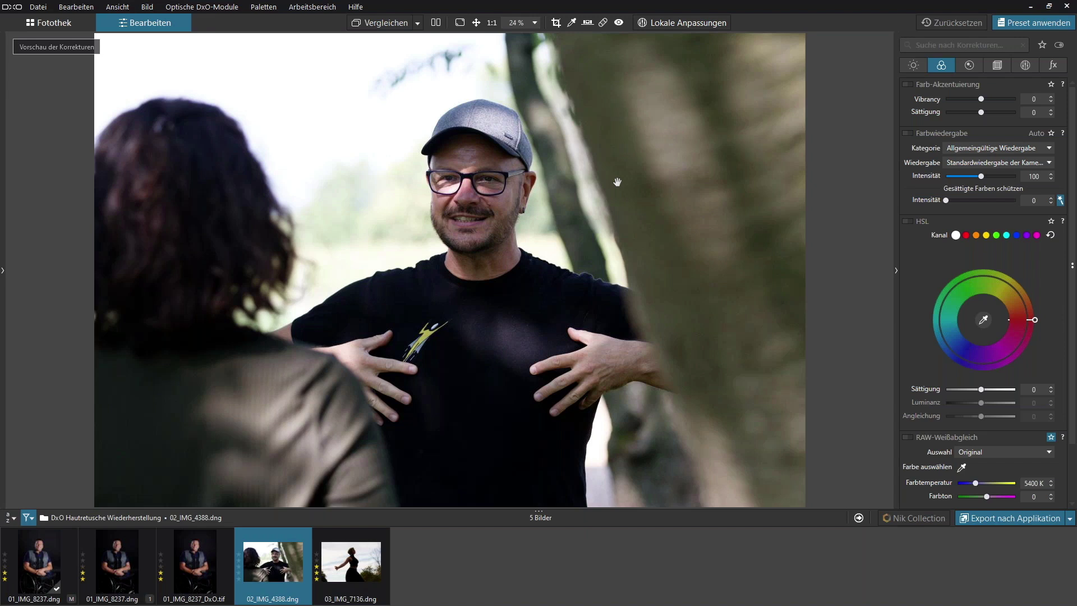
{"action": "left_click", "coordinate": [914, 66]}
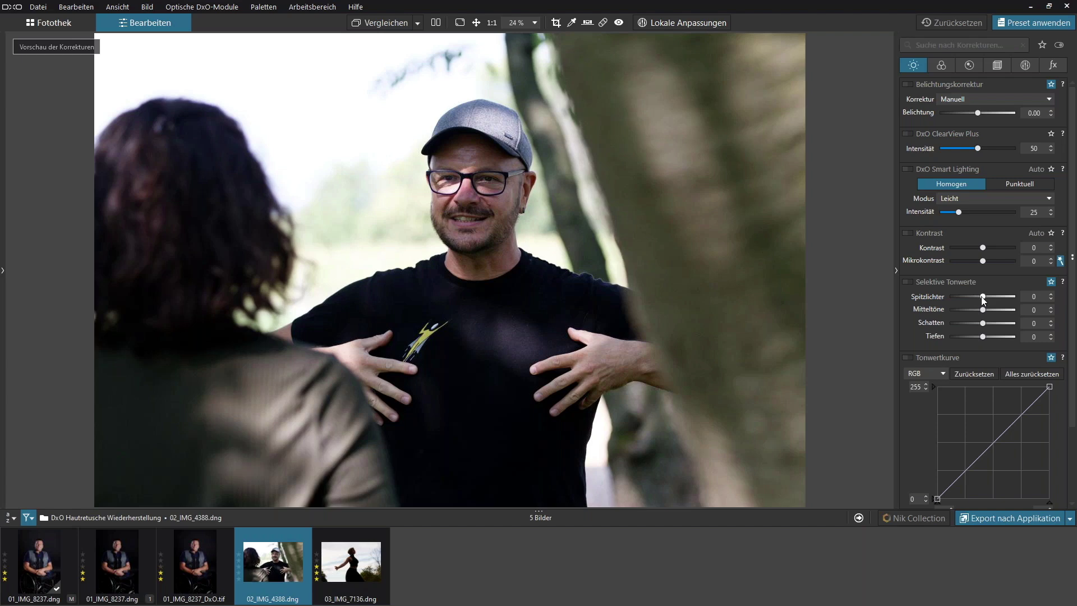
Step: Set Selective Tones highlights to -100 and shadows to 20, comparing against the original
{"action": "left_click_drag", "start_coordinate": [983, 296], "coordinate": [937, 303]}
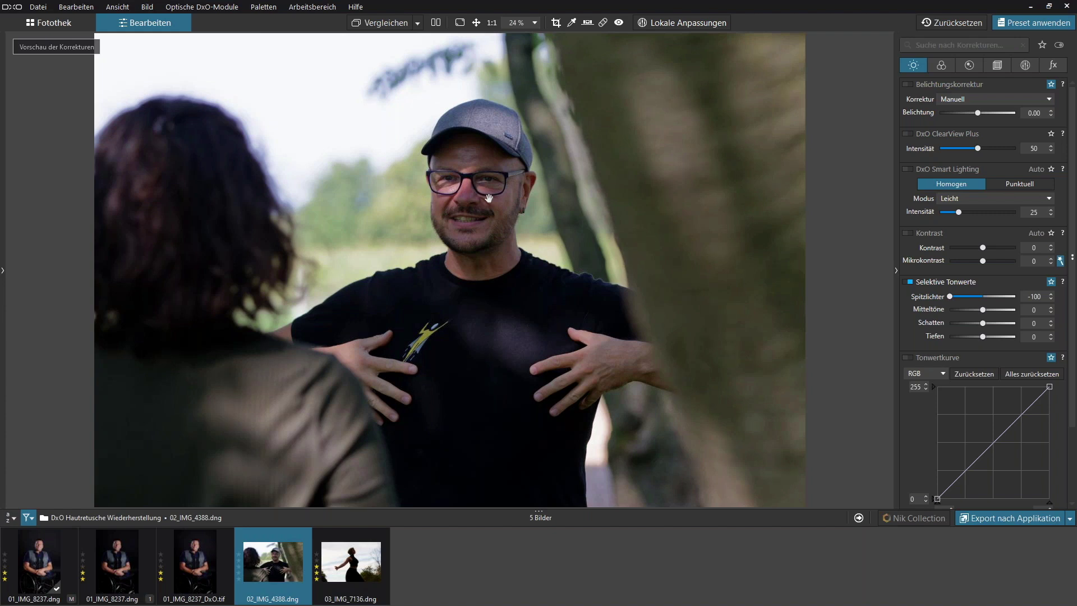
{"action": "left_click", "coordinate": [363, 25]}
{"action": "left_click", "coordinate": [363, 27]}
{"action": "left_click_drag", "start_coordinate": [985, 324], "coordinate": [1017, 323]}
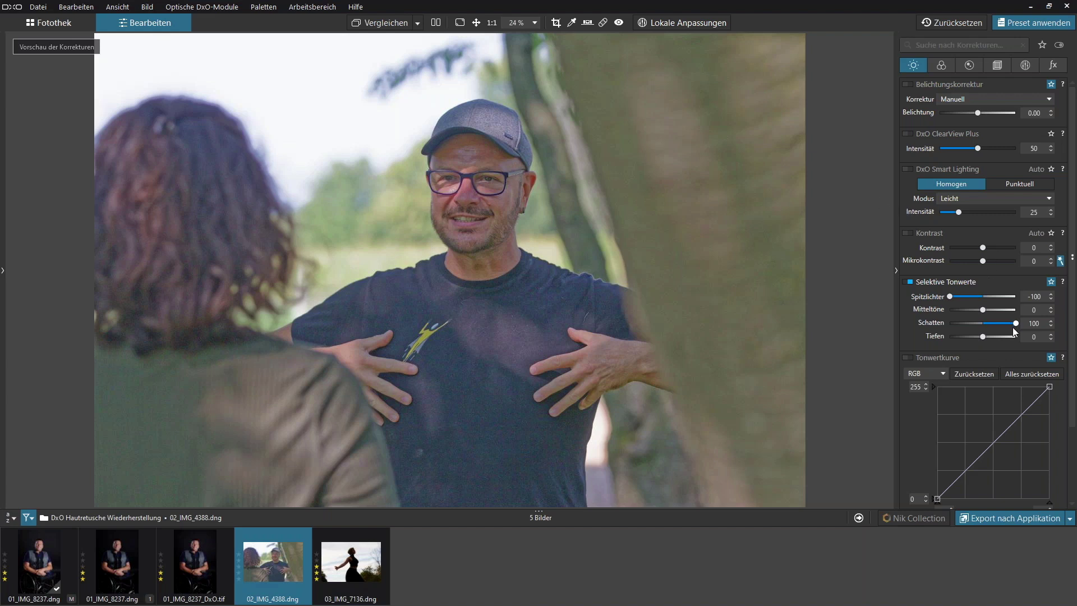
{"action": "left_click_drag", "start_coordinate": [1014, 326], "coordinate": [991, 328]}
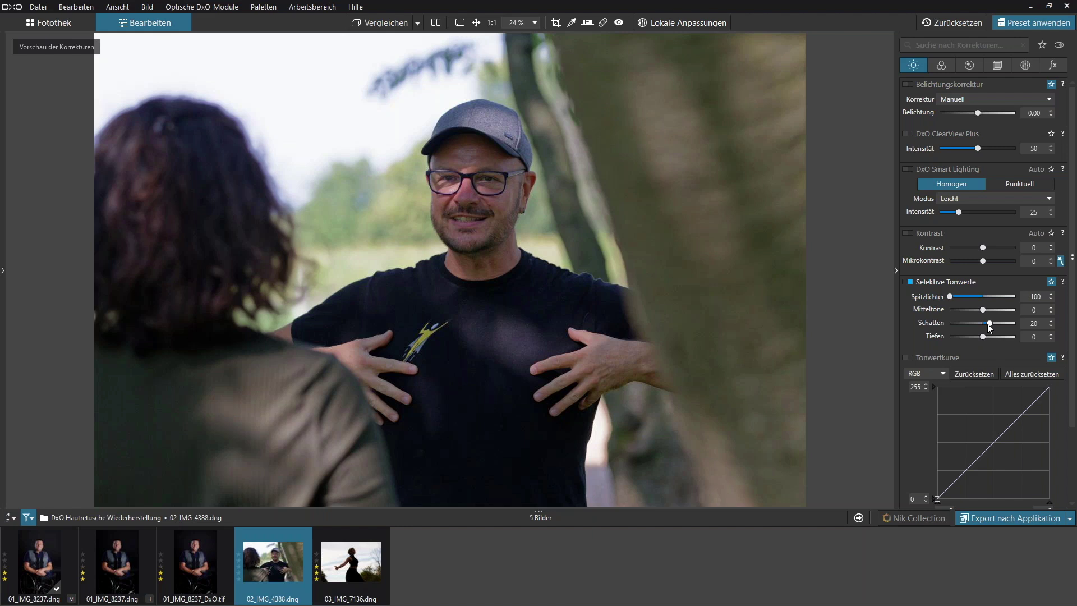
{"action": "left_click", "coordinate": [466, 195]}
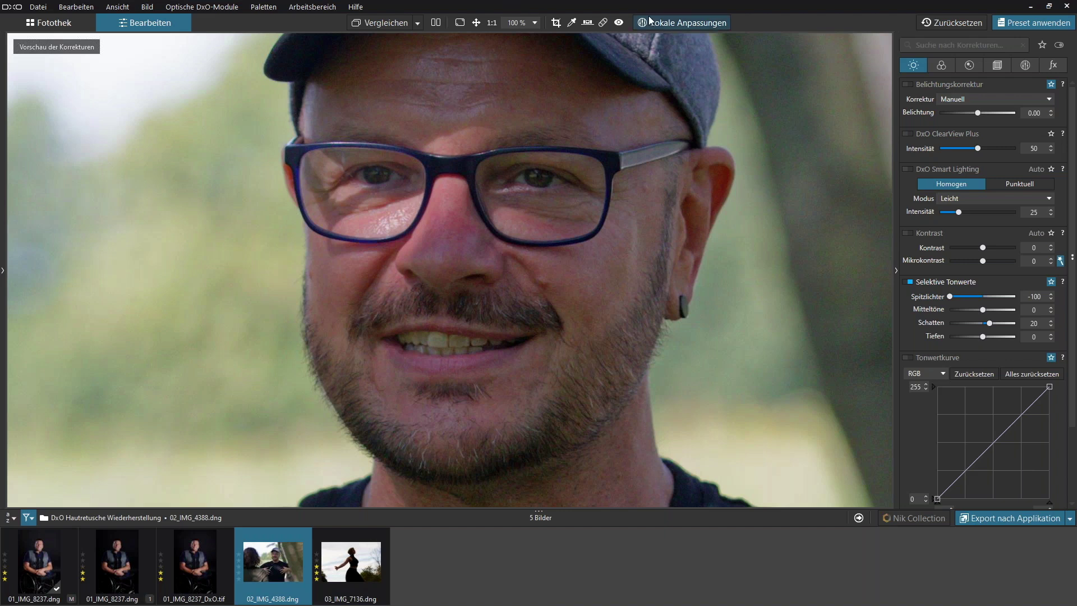
Step: Brush a local adjustment mask over the glare reflection in the left eyeglass lens
{"action": "left_click", "coordinate": [689, 25]}
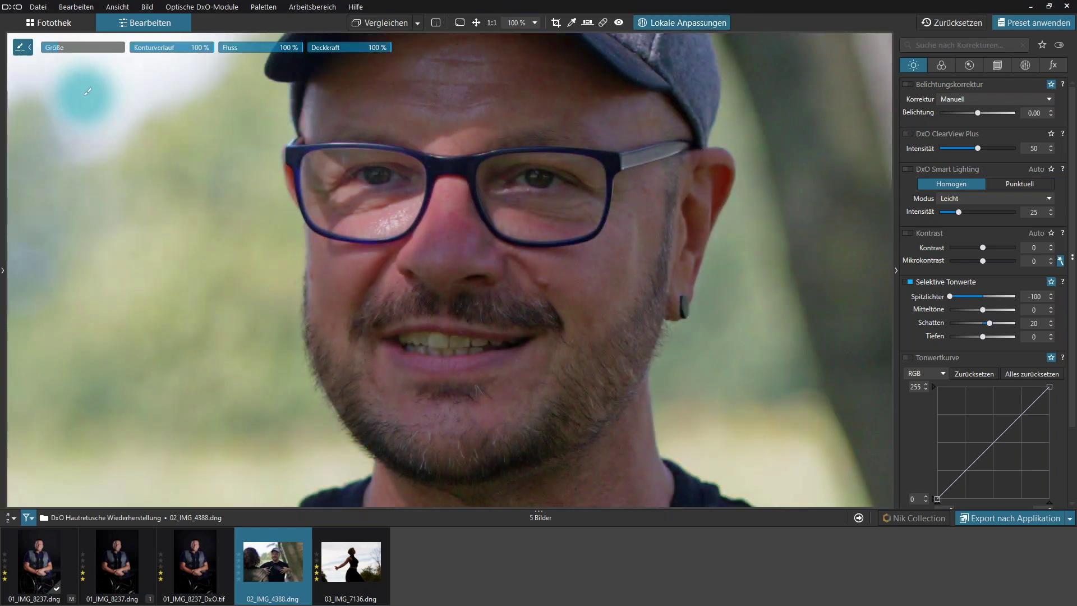
{"action": "left_click", "coordinate": [29, 49]}
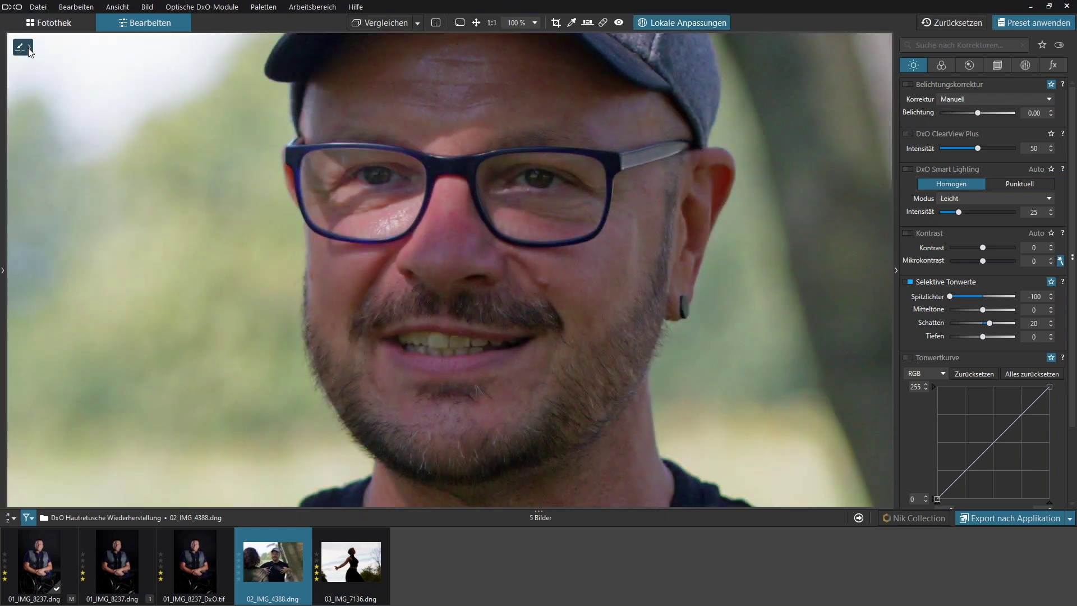
{"action": "left_click", "coordinate": [30, 51]}
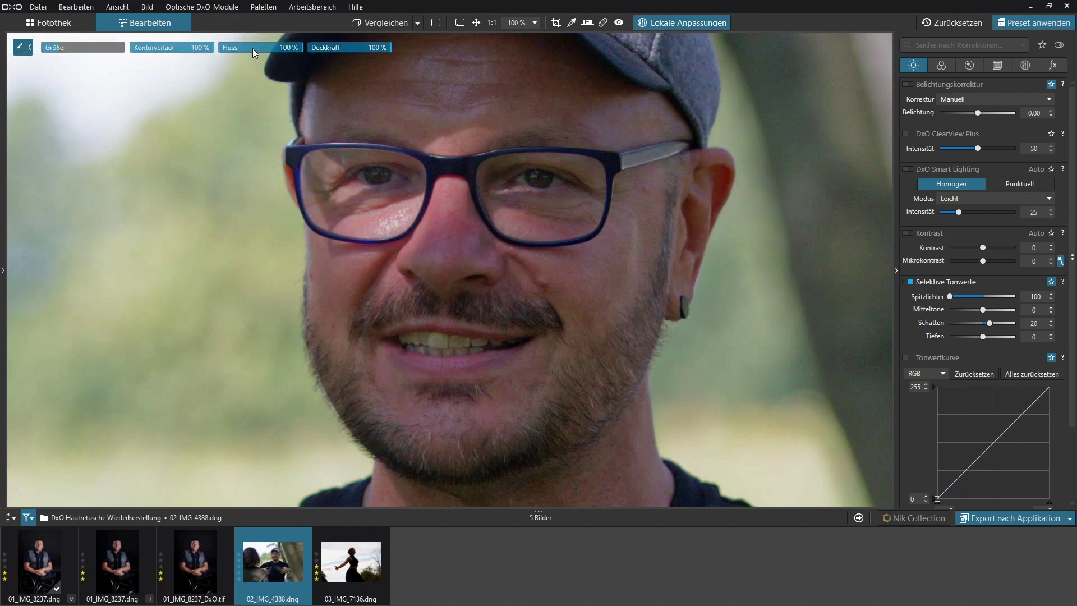
{"action": "left_click", "coordinate": [310, 285]}
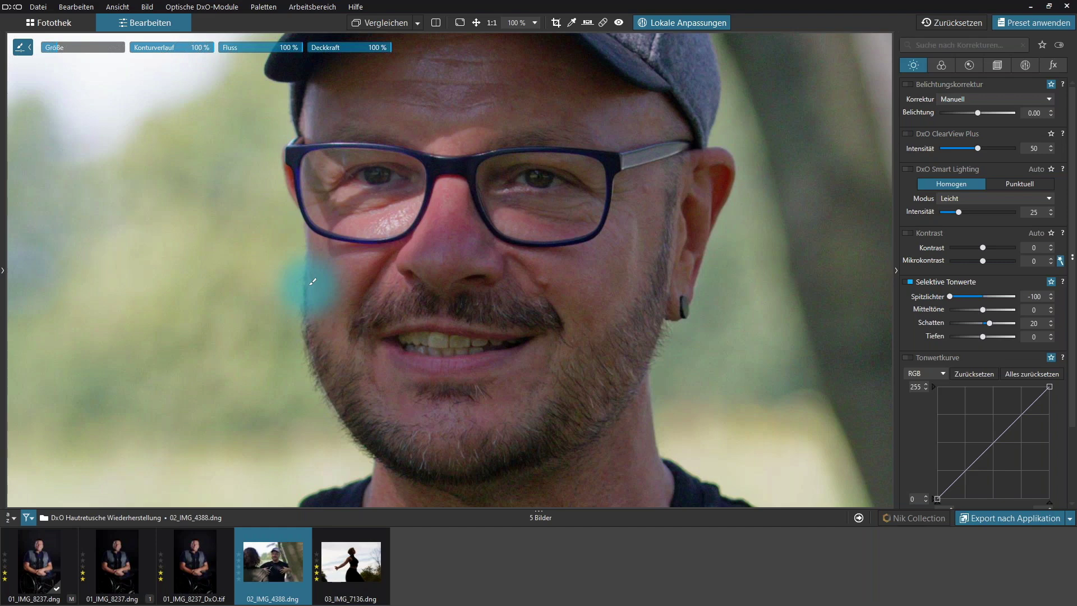
{"action": "scroll", "coordinate": [388, 242], "scroll_direction": "up", "scroll_amount": 2}
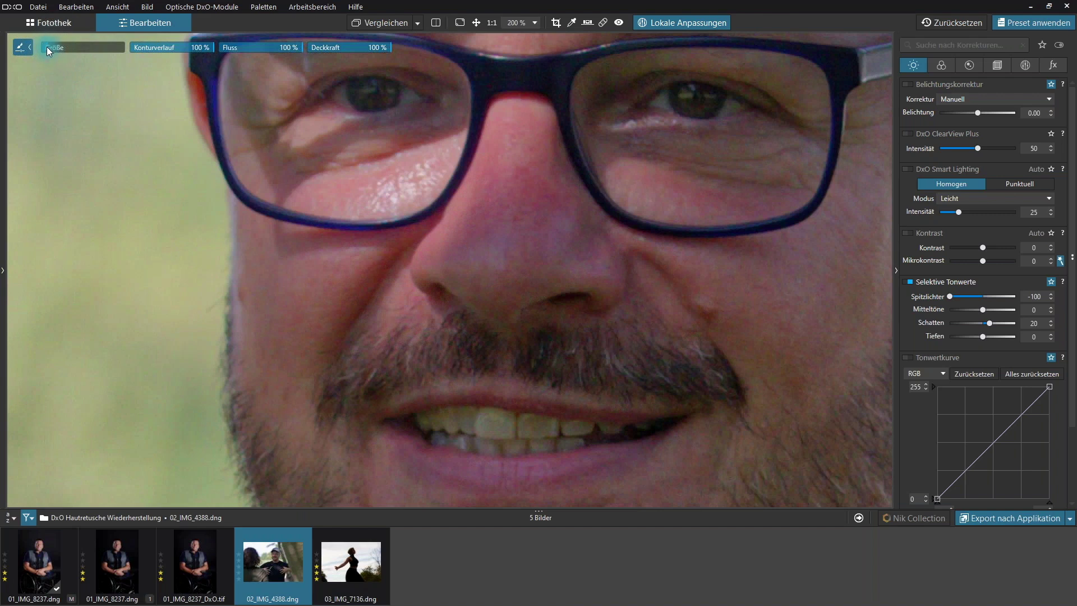
{"action": "left_click_drag", "start_coordinate": [387, 190], "coordinate": [374, 192]}
{"action": "mouse_move", "coordinate": [303, 198]}
{"action": "left_mouse_down"}
{"action": "mouse_move", "coordinate": [456, 145]}
{"action": "mouse_move", "coordinate": [419, 193]}
{"action": "mouse_move", "coordinate": [439, 176]}
{"action": "mouse_move", "coordinate": [435, 194]}
{"action": "mouse_move", "coordinate": [353, 213]}
{"action": "mouse_move", "coordinate": [323, 203]}
{"action": "mouse_move", "coordinate": [432, 165]}
{"action": "mouse_move", "coordinate": [356, 196]}
{"action": "mouse_move", "coordinate": [428, 176]}
{"action": "left_mouse_up"}
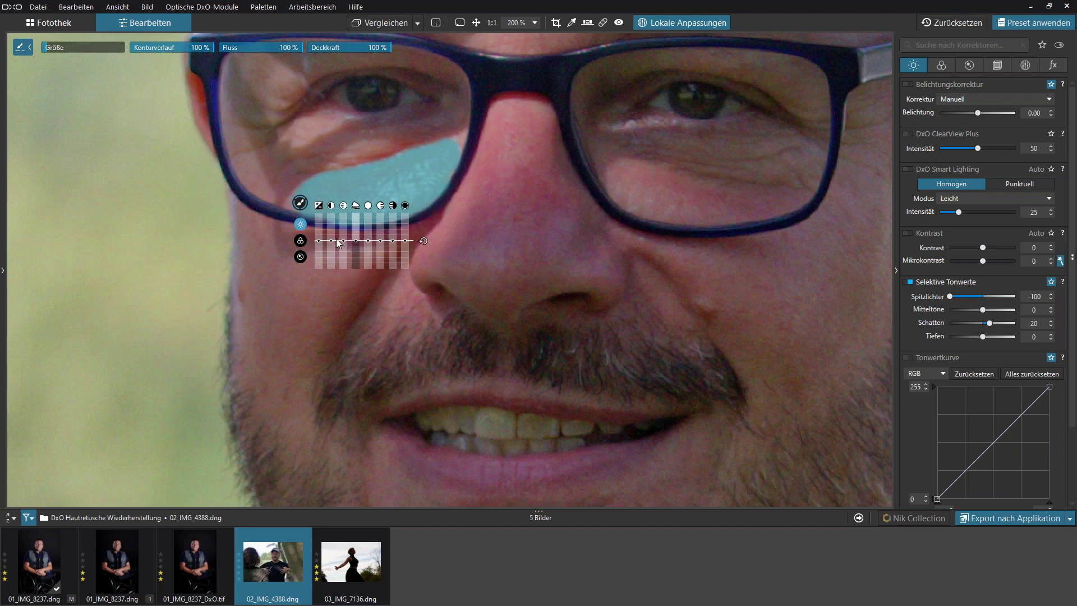
{"action": "mouse_move", "coordinate": [320, 242]}
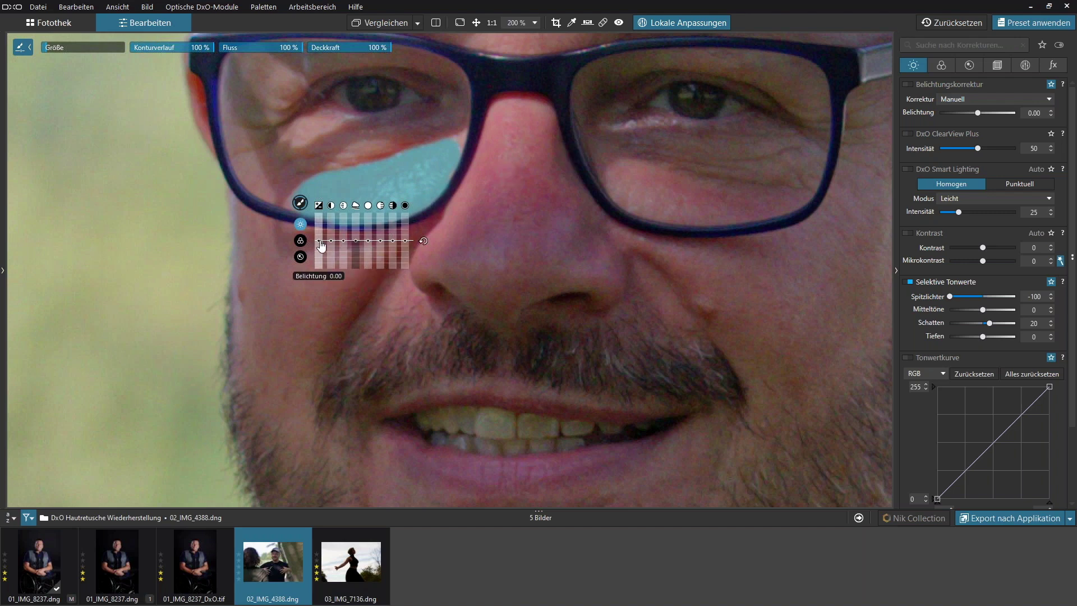
Step: Lower the masked lens reflection's local exposure to about -0.9
{"action": "left_click_drag", "start_coordinate": [320, 240], "coordinate": [319, 252]}
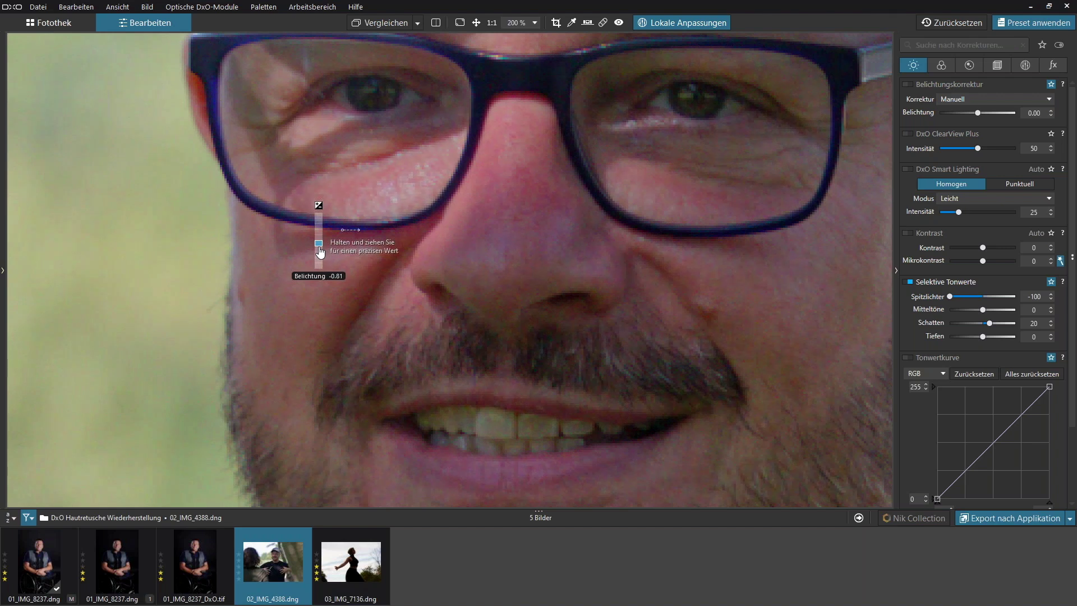
{"action": "left_click_drag", "start_coordinate": [320, 252], "coordinate": [320, 254]}
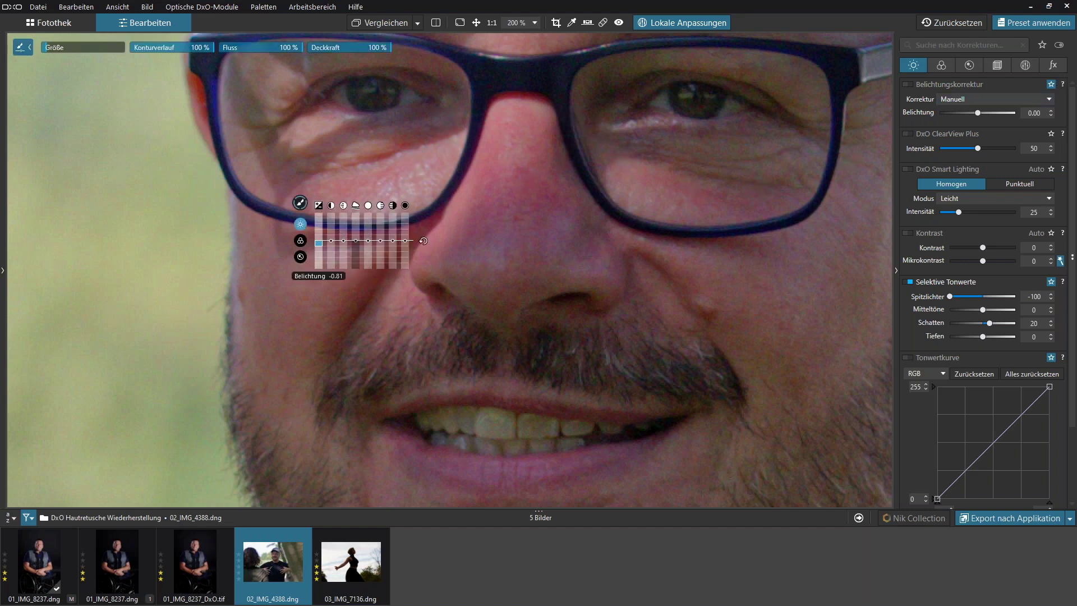
{"action": "mouse_move", "coordinate": [319, 251]}
{"action": "left_mouse_down"}
{"action": "mouse_move", "coordinate": [319, 262]}
{"action": "mouse_move", "coordinate": [321, 252]}
{"action": "left_mouse_up"}
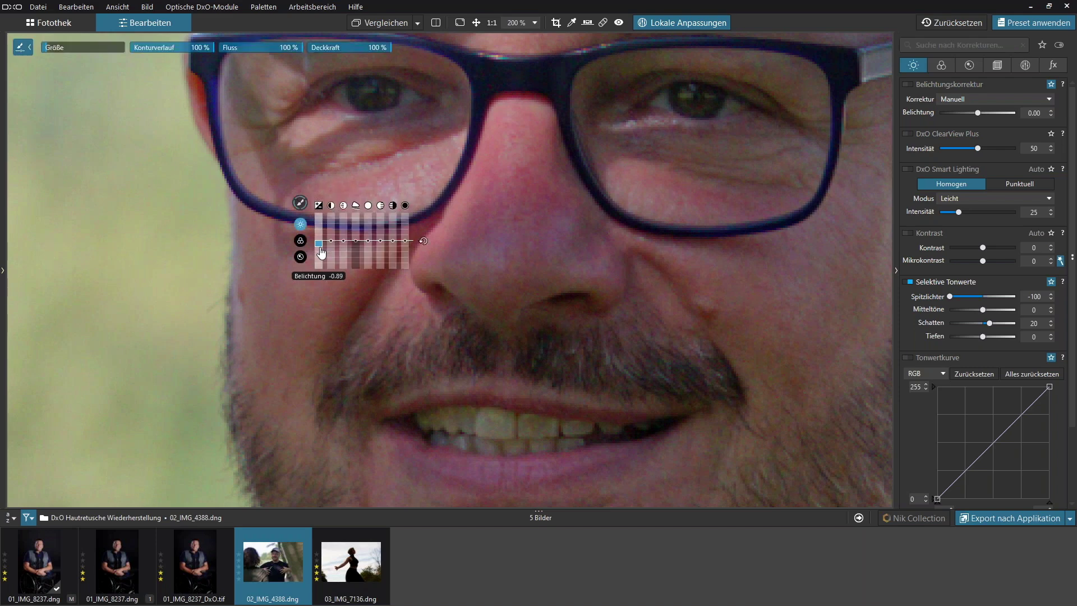
Step: Exit local adjustments, compare the fitted photo with the original, and show the Color palette
{"action": "left_click", "coordinate": [695, 22]}
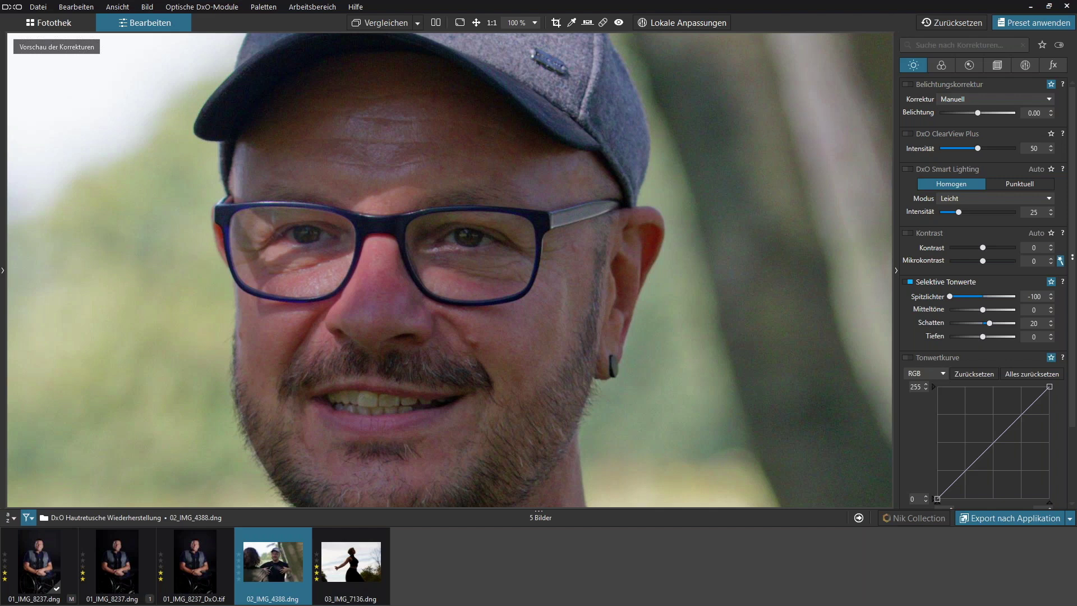
{"action": "left_click", "coordinate": [387, 299]}
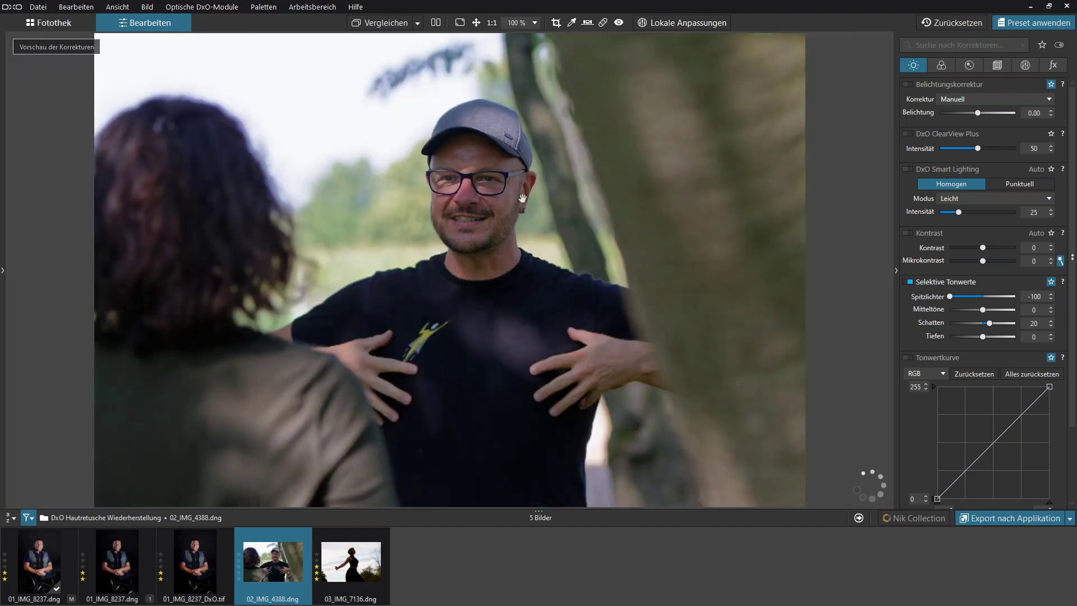
{"action": "left_click", "coordinate": [386, 22]}
{"action": "left_click", "coordinate": [941, 65]}
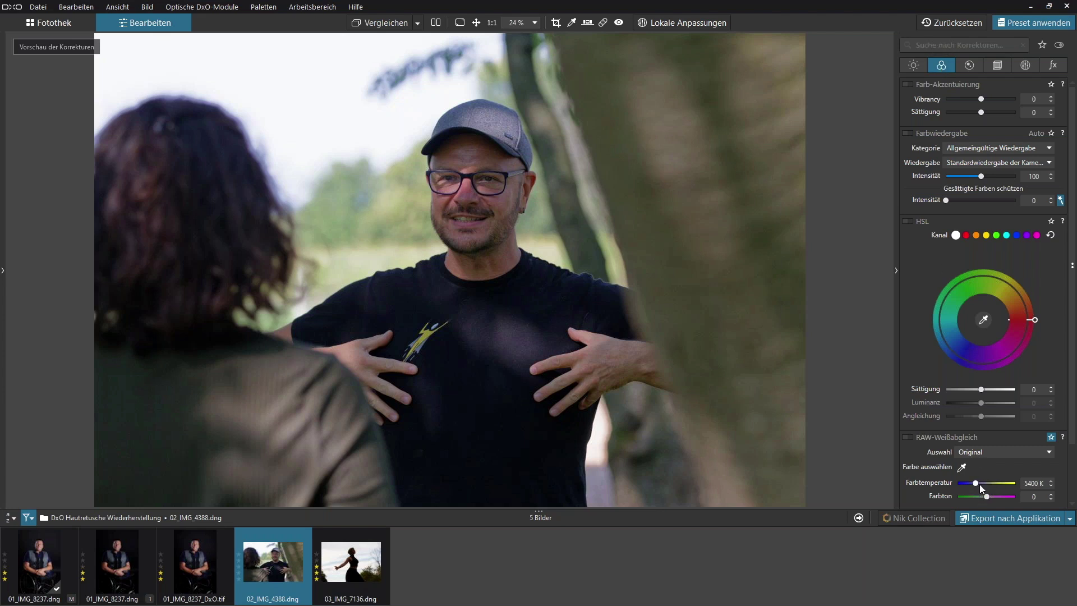
Step: Enable RAW white balance and eyedropper neutral spots until it reads 6306 K, tint 9
{"action": "left_click_drag", "start_coordinate": [980, 483], "coordinate": [970, 488]}
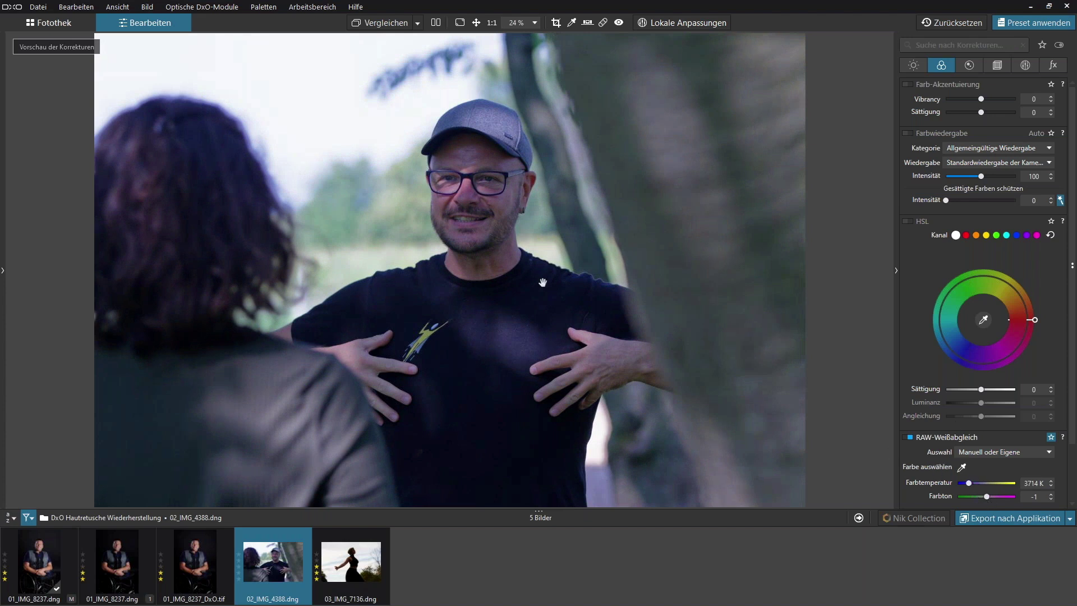
{"action": "left_click", "coordinate": [961, 470]}
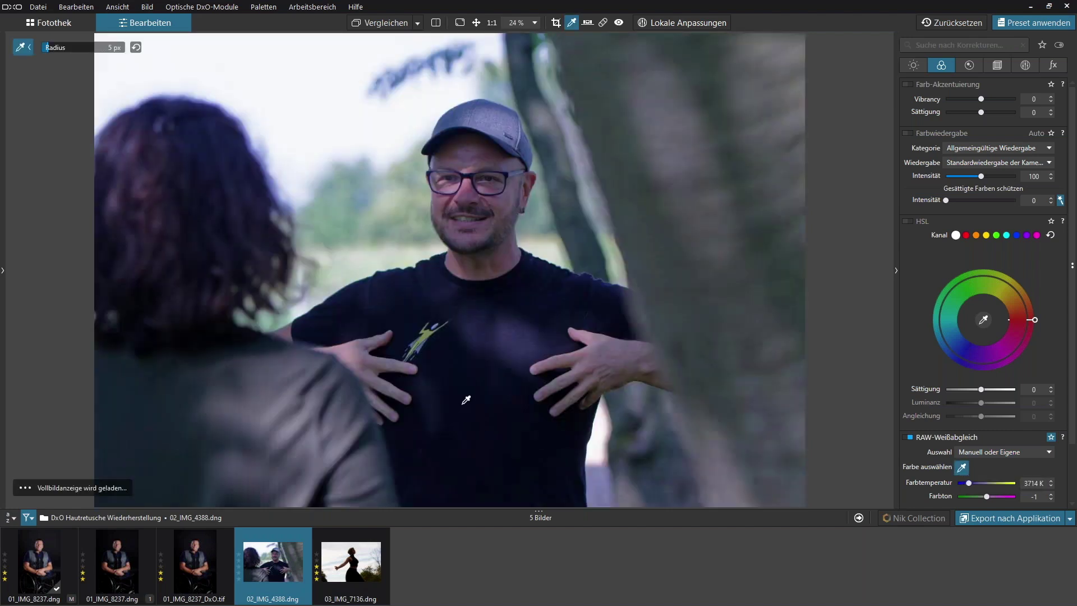
{"action": "left_click", "coordinate": [464, 404]}
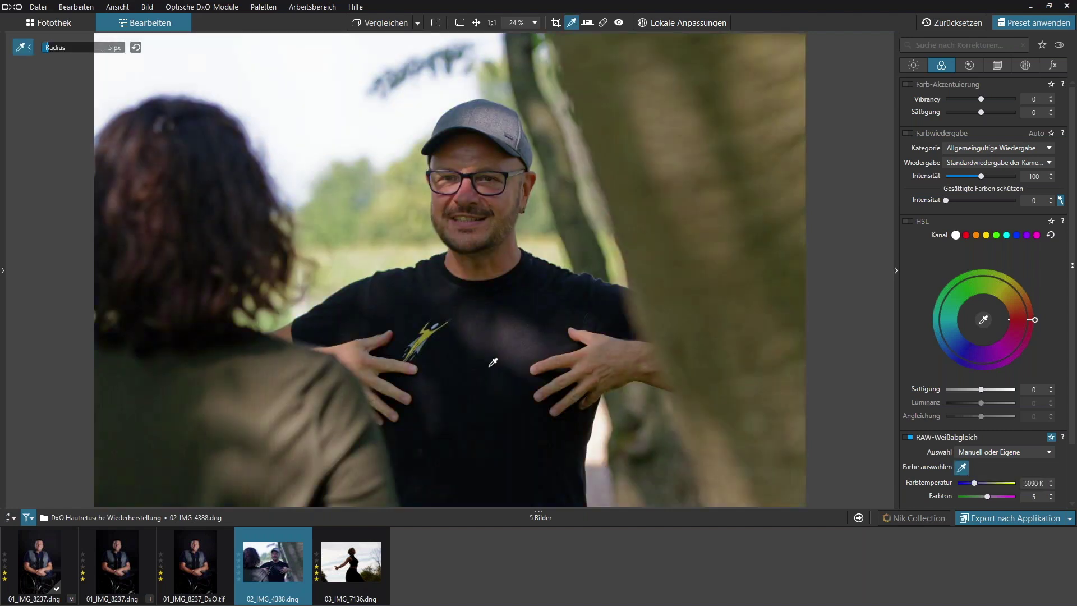
{"action": "left_click", "coordinate": [512, 339]}
{"action": "left_click", "coordinate": [475, 366]}
{"action": "left_click", "coordinate": [486, 371]}
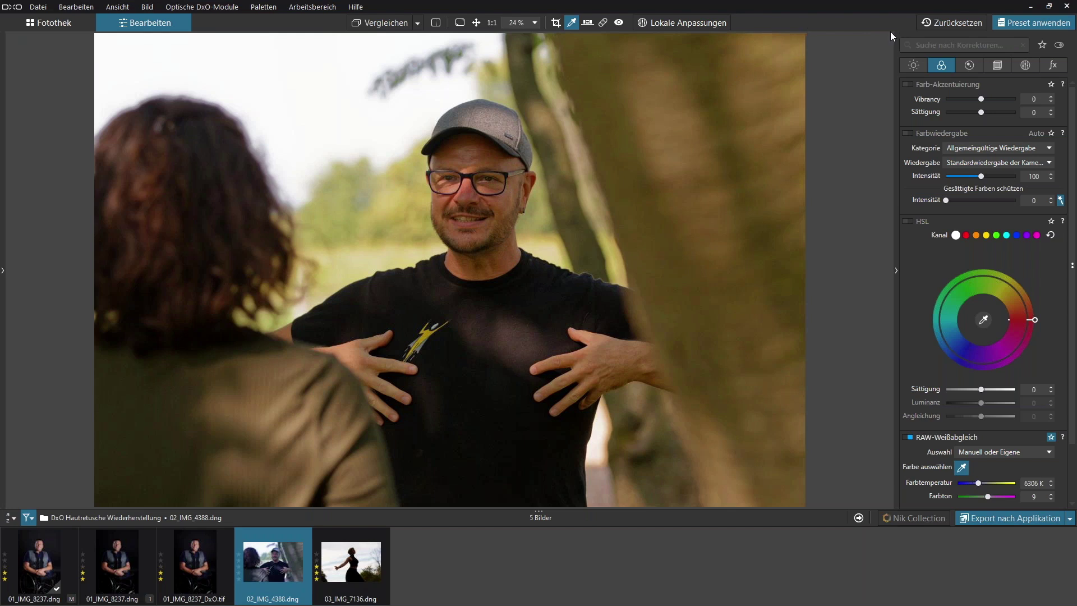
{"action": "left_click", "coordinate": [571, 23]}
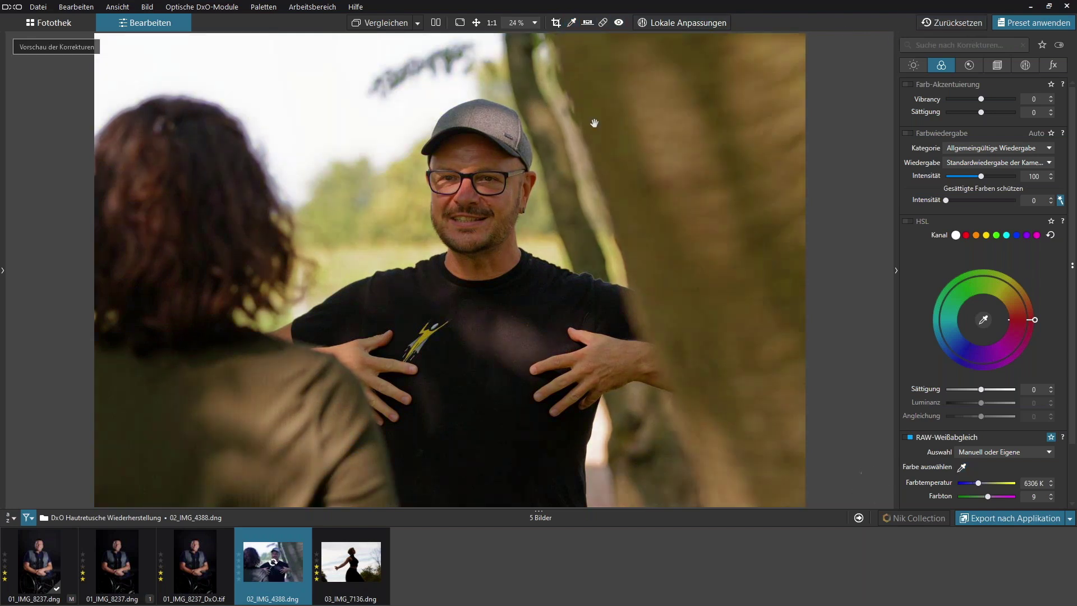
Step: Ease the colour temperature back to 5909 K and enable the HSL module
{"action": "left_click", "coordinate": [449, 180]}
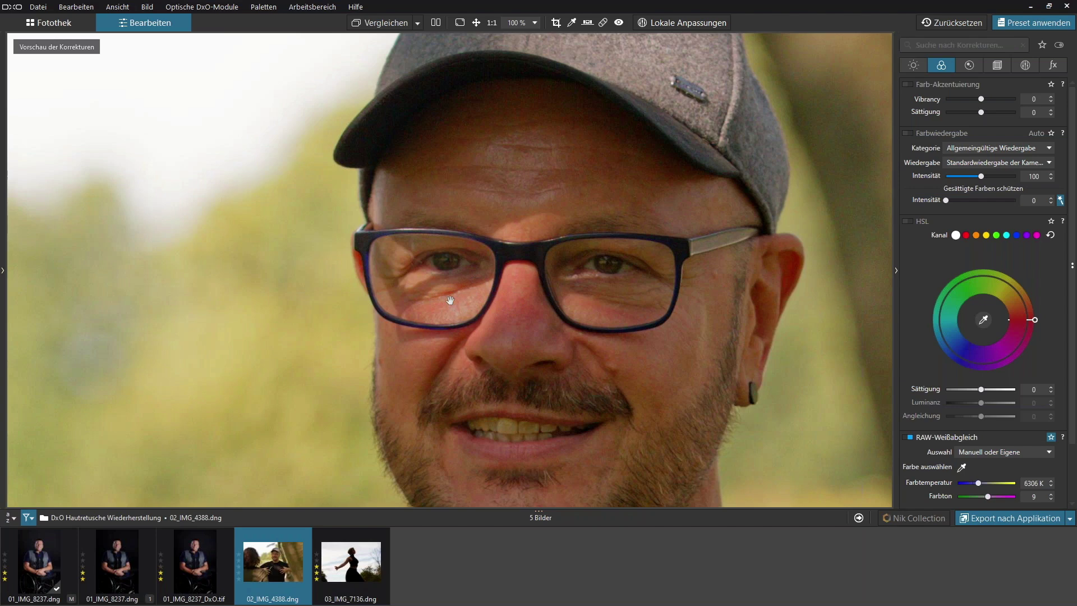
{"action": "left_click", "coordinate": [502, 303]}
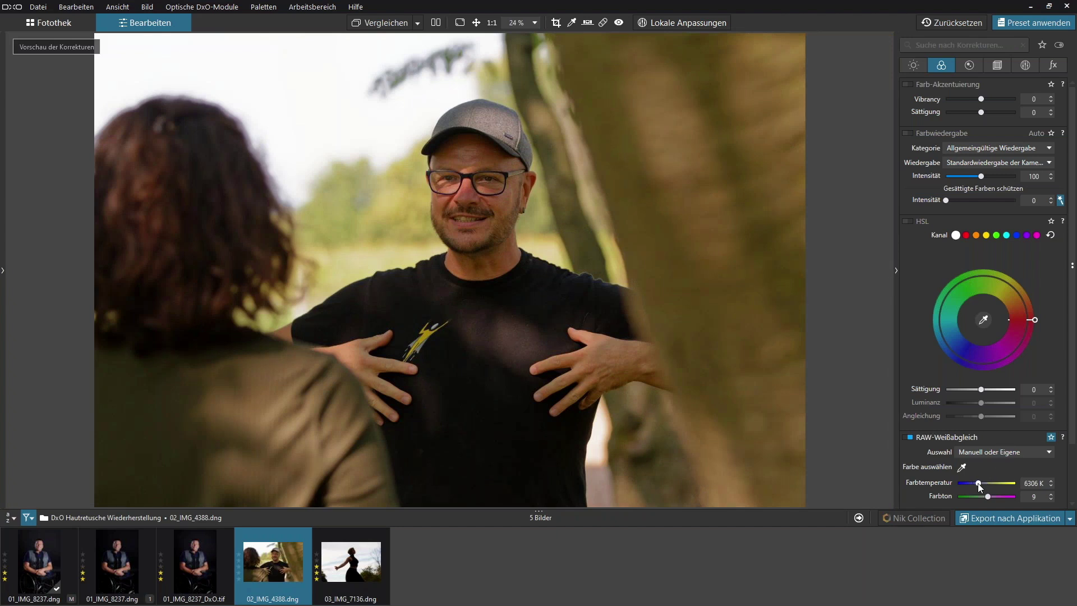
{"action": "left_click_drag", "start_coordinate": [979, 483], "coordinate": [978, 483]}
{"action": "left_click", "coordinate": [913, 223]}
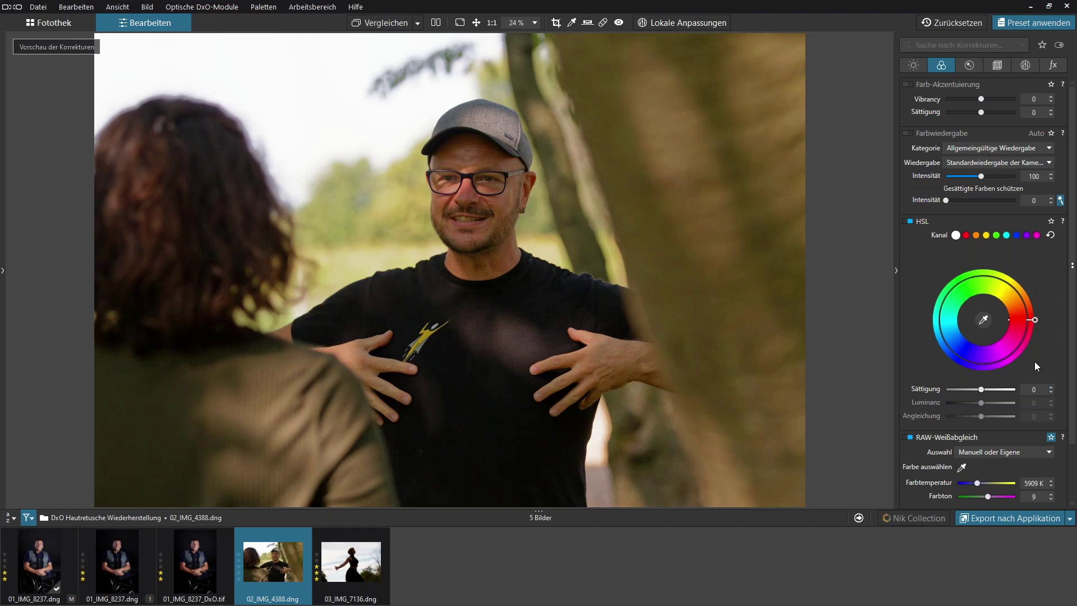
Step: Pick the forehead skin hue in HSL and drop its saturation to -100
{"action": "left_click", "coordinate": [985, 321]}
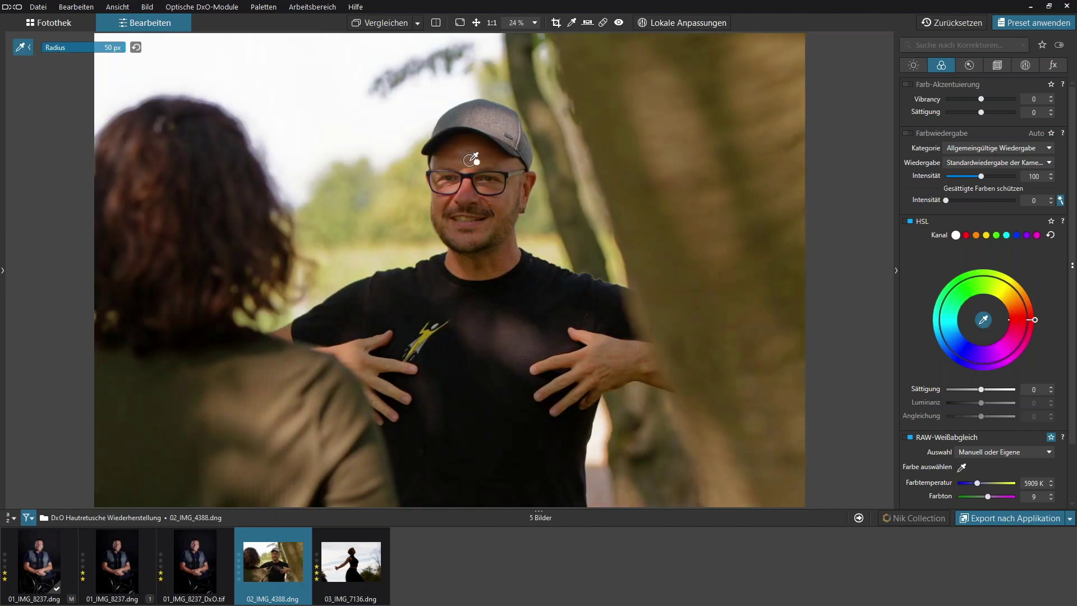
{"action": "left_click", "coordinate": [470, 161]}
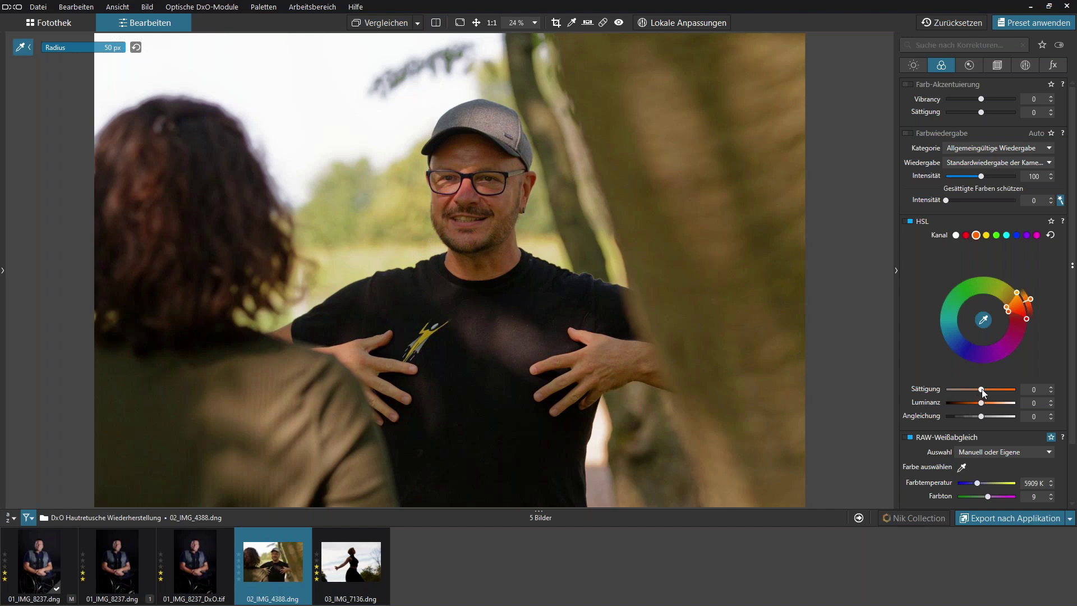
{"action": "left_click_drag", "start_coordinate": [982, 389], "coordinate": [913, 391]}
Step: At 100% on the face, widen the orange hue range until only the skin greys out
{"action": "left_click", "coordinate": [985, 321]}
{"action": "left_click", "coordinate": [512, 201]}
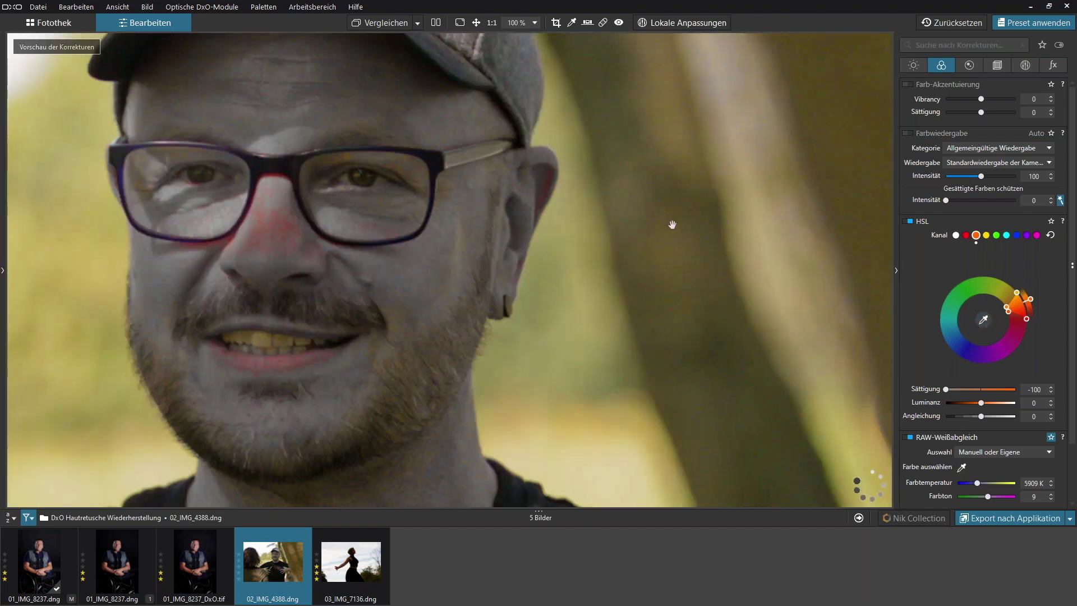
{"action": "left_click_drag", "start_coordinate": [480, 264], "coordinate": [624, 257]}
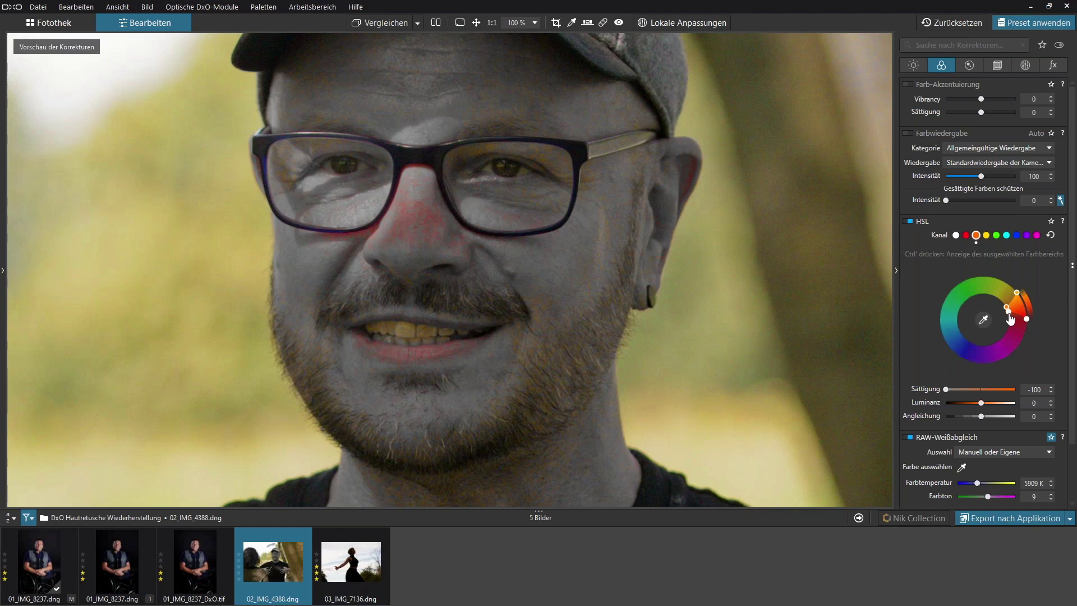
{"action": "left_click_drag", "start_coordinate": [1010, 319], "coordinate": [1011, 320]}
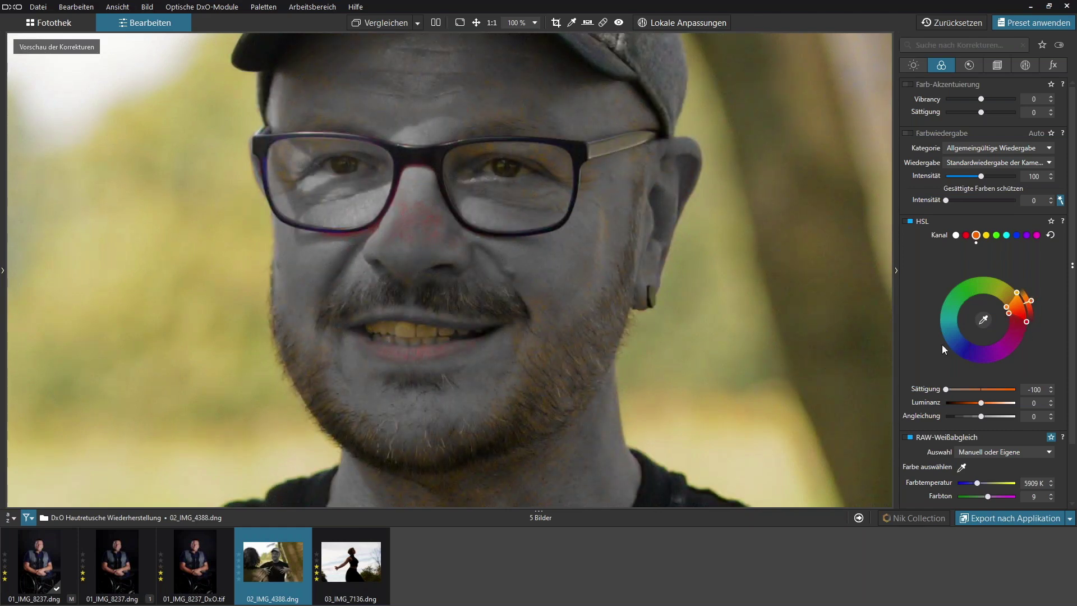
{"action": "left_click_drag", "start_coordinate": [1026, 324], "coordinate": [1023, 343]}
{"action": "left_click_drag", "start_coordinate": [1020, 350], "coordinate": [1016, 355]}
{"action": "left_click_drag", "start_coordinate": [1012, 290], "coordinate": [1001, 279]}
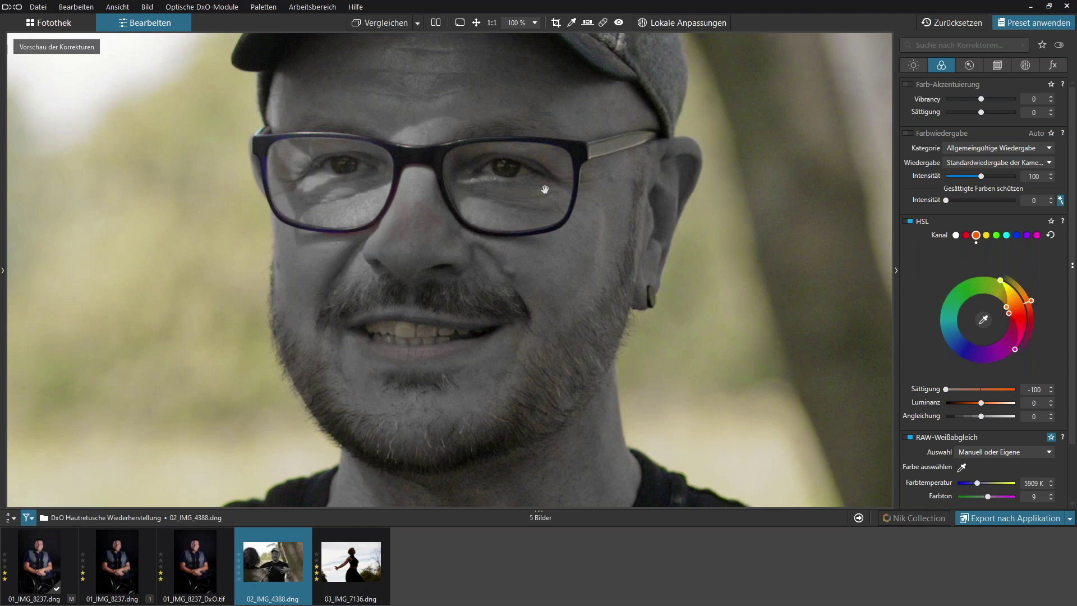
Step: Fit the photo and reset orange saturation to 0, with skin luminance raised to 41
{"action": "key", "text": "ctrl+0"}
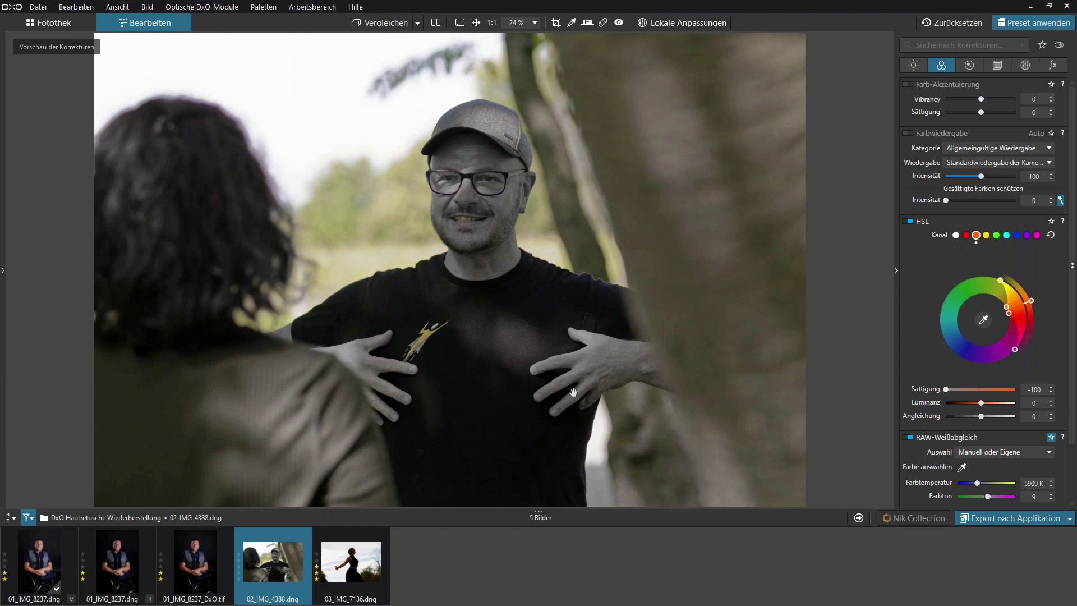
{"action": "double_click", "coordinate": [946, 390]}
{"action": "mouse_move", "coordinate": [982, 390]}
{"action": "left_mouse_down"}
{"action": "mouse_move", "coordinate": [983, 403]}
{"action": "mouse_move", "coordinate": [996, 402]}
{"action": "left_mouse_up"}
{"action": "double_click", "coordinate": [986, 392]}
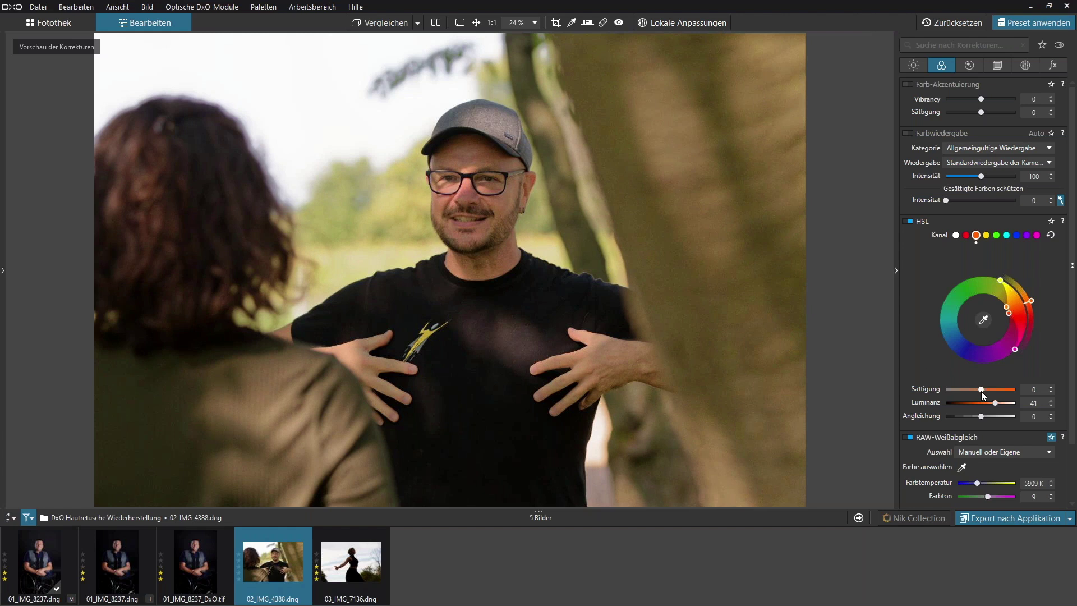
Step: Lower orange luminance to 22, toggling HSL off and on to compare the skin
{"action": "left_click_drag", "start_coordinate": [994, 403], "coordinate": [989, 403]}
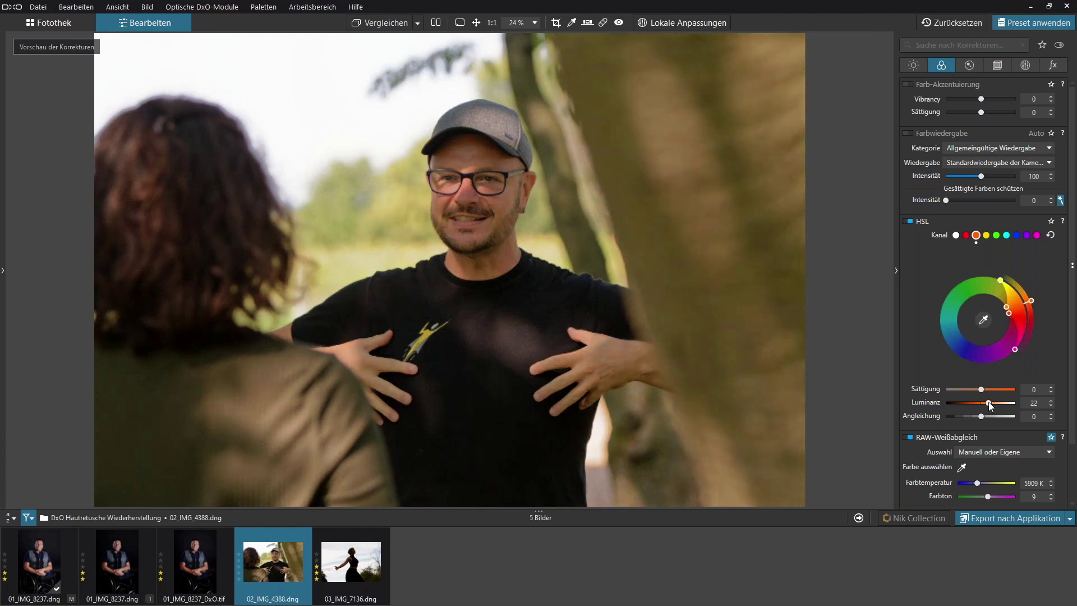
{"action": "left_click", "coordinate": [908, 221]}
{"action": "left_click", "coordinate": [908, 221]}
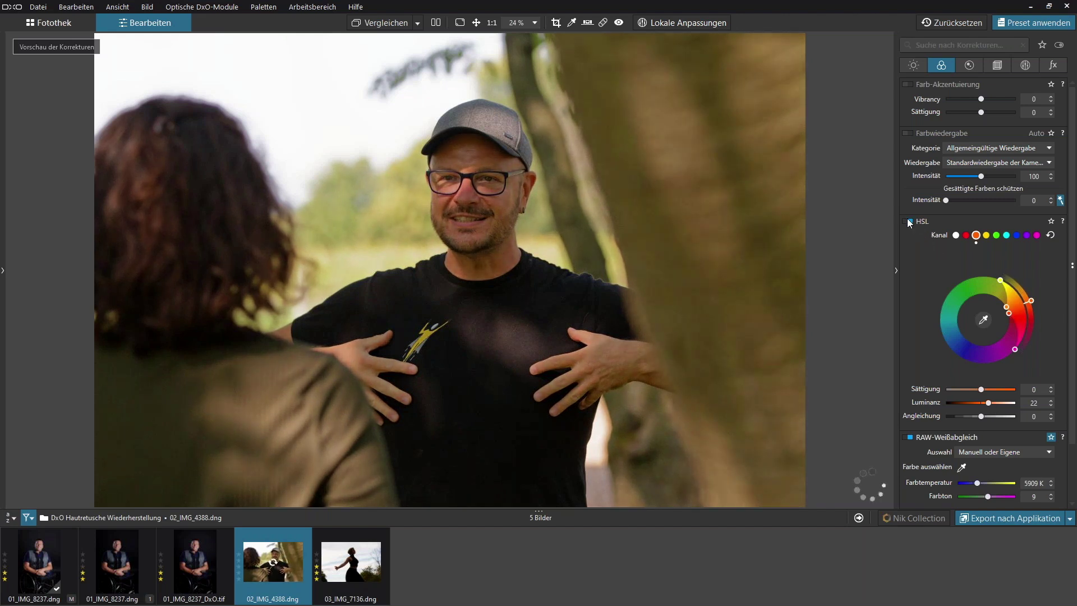
{"action": "left_click", "coordinate": [908, 221]}
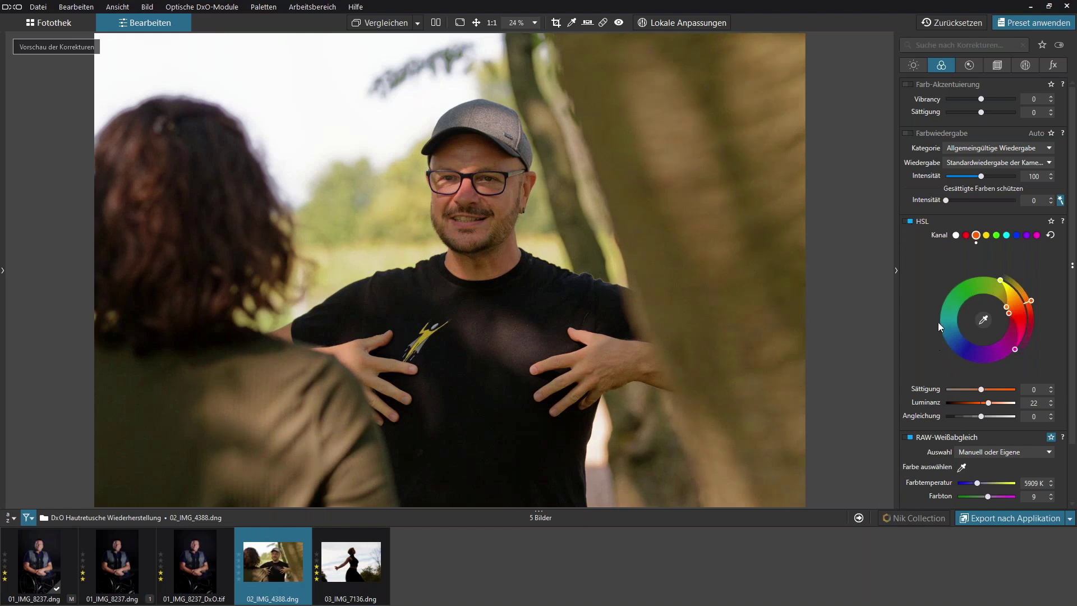
{"action": "left_click", "coordinate": [501, 196]}
{"action": "left_click", "coordinate": [481, 223]}
Step: Zoom in on the mouth and paint a local brush mask along the man's lower lip
{"action": "left_click", "coordinate": [481, 222]}
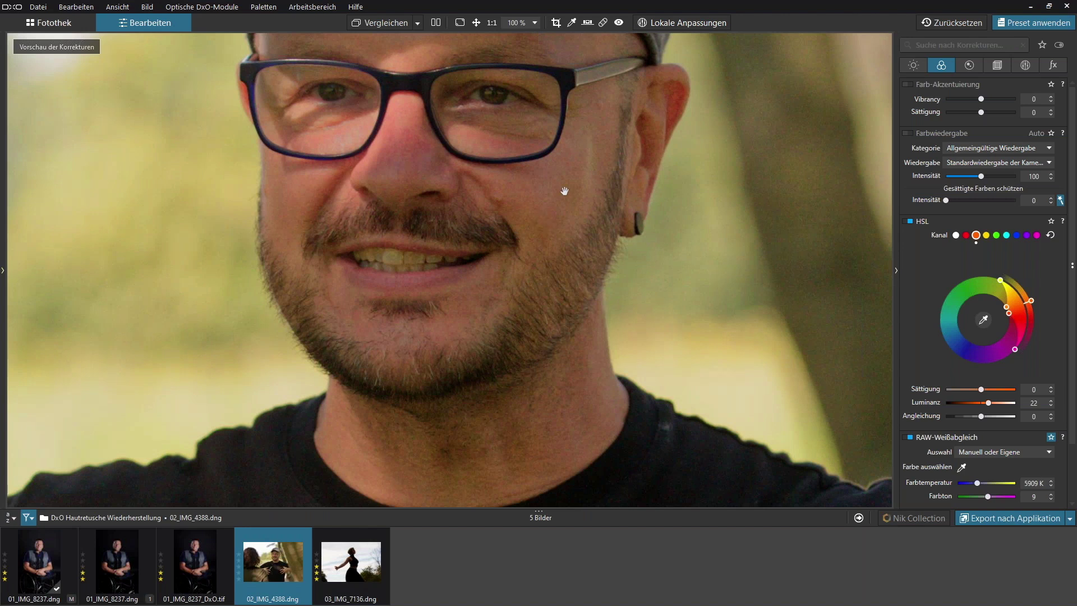
{"action": "left_click", "coordinate": [677, 24]}
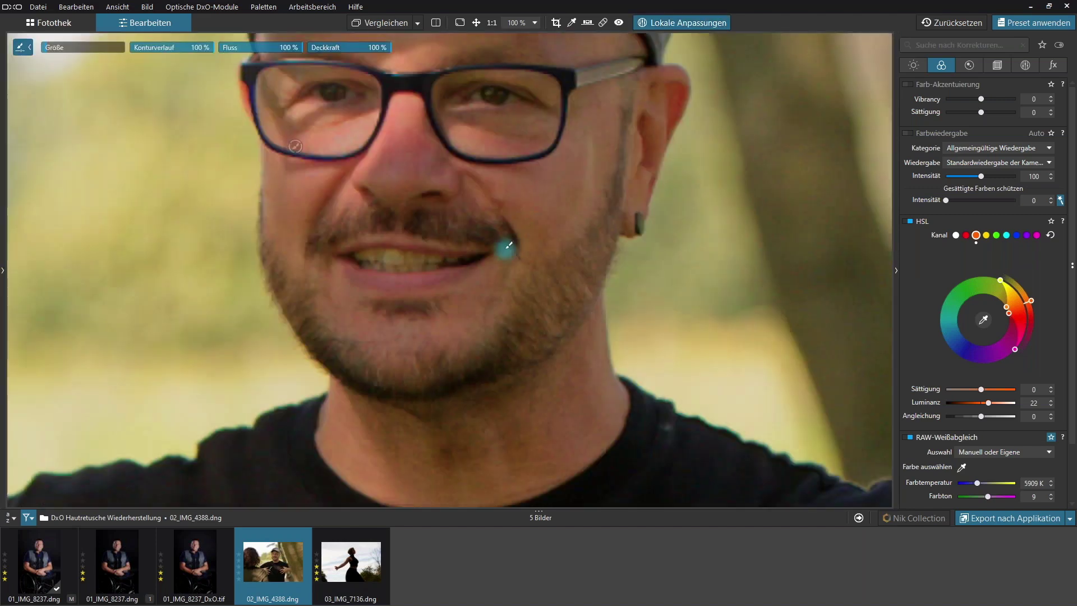
{"action": "scroll", "coordinate": [428, 281], "scroll_direction": "up", "scroll_amount": 1}
{"action": "scroll", "coordinate": [428, 281], "scroll_direction": "up", "scroll_amount": 3}
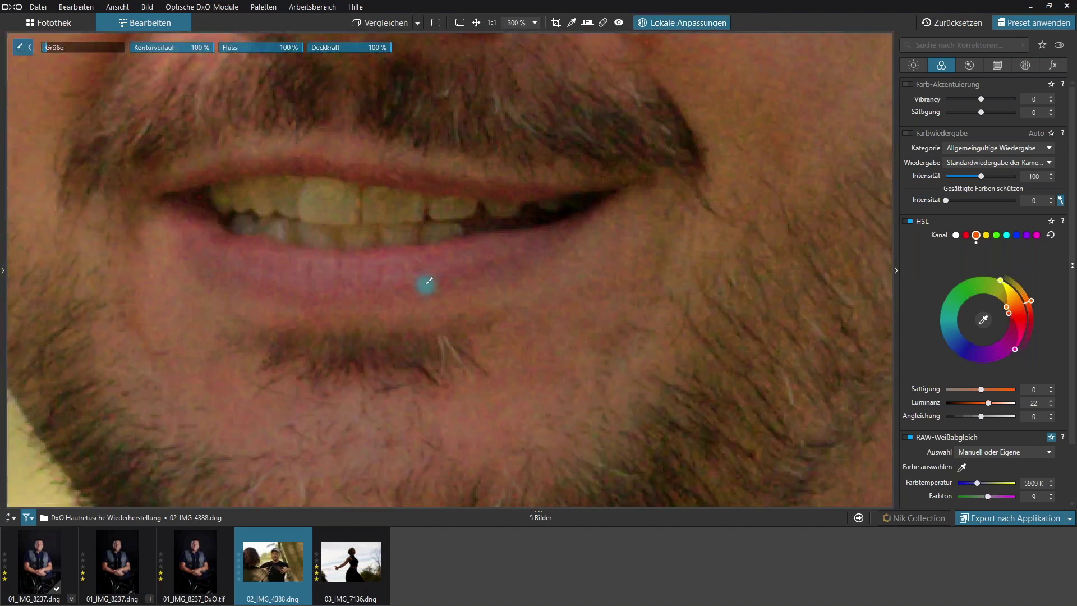
{"action": "scroll", "coordinate": [426, 280], "scroll_direction": "down", "scroll_amount": 1}
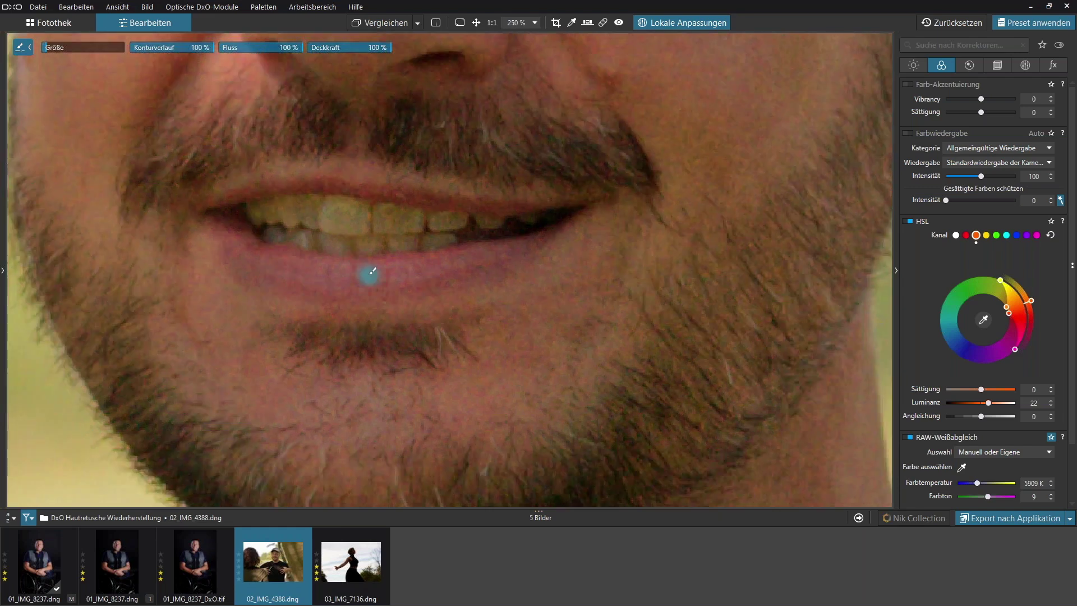
{"action": "scroll", "coordinate": [369, 274], "scroll_direction": "down", "scroll_amount": 1}
{"action": "scroll", "coordinate": [370, 273], "scroll_direction": "down", "scroll_amount": 1}
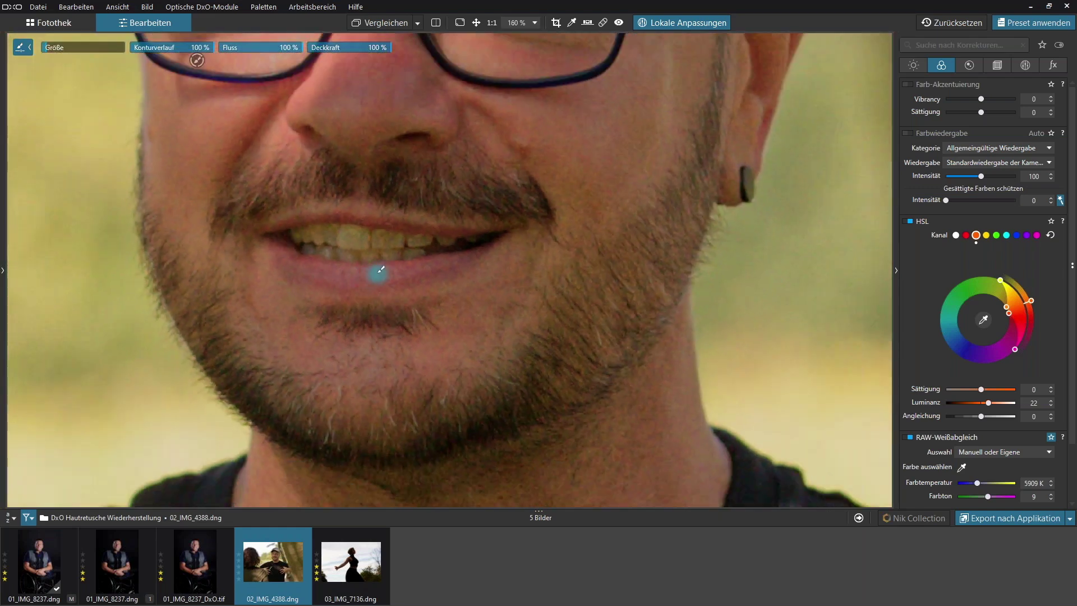
{"action": "mouse_move", "coordinate": [452, 259]}
{"action": "left_mouse_down"}
{"action": "mouse_move", "coordinate": [291, 255]}
{"action": "mouse_move", "coordinate": [425, 267]}
{"action": "mouse_move", "coordinate": [465, 259]}
{"action": "left_mouse_up"}
Step: Give the lip mask a slight exposure lift of about 0.11
{"action": "right_click", "coordinate": [450, 261]}
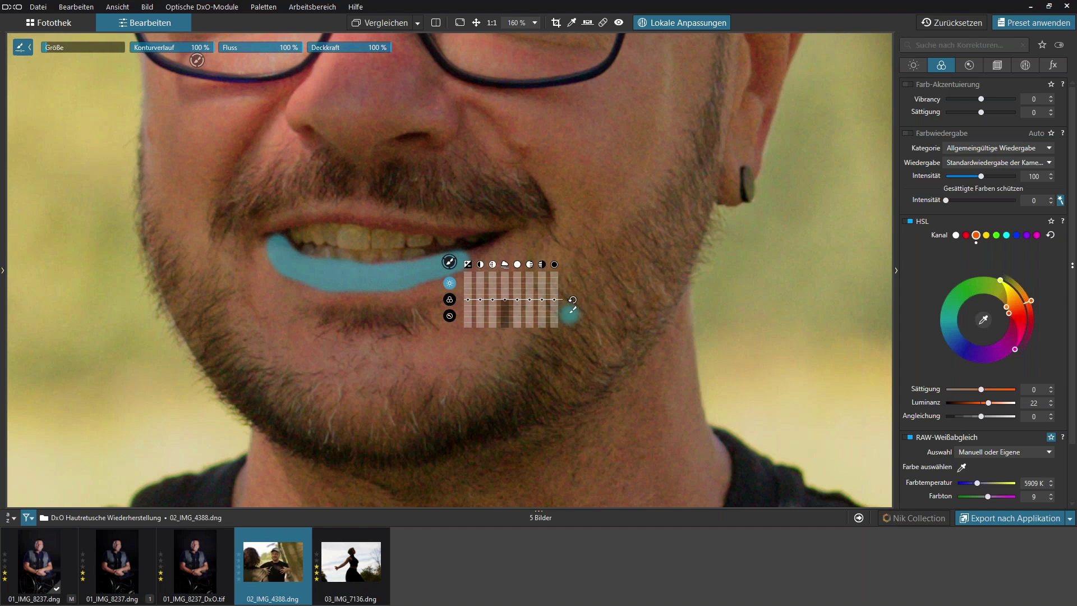
{"action": "mouse_move", "coordinate": [449, 262]}
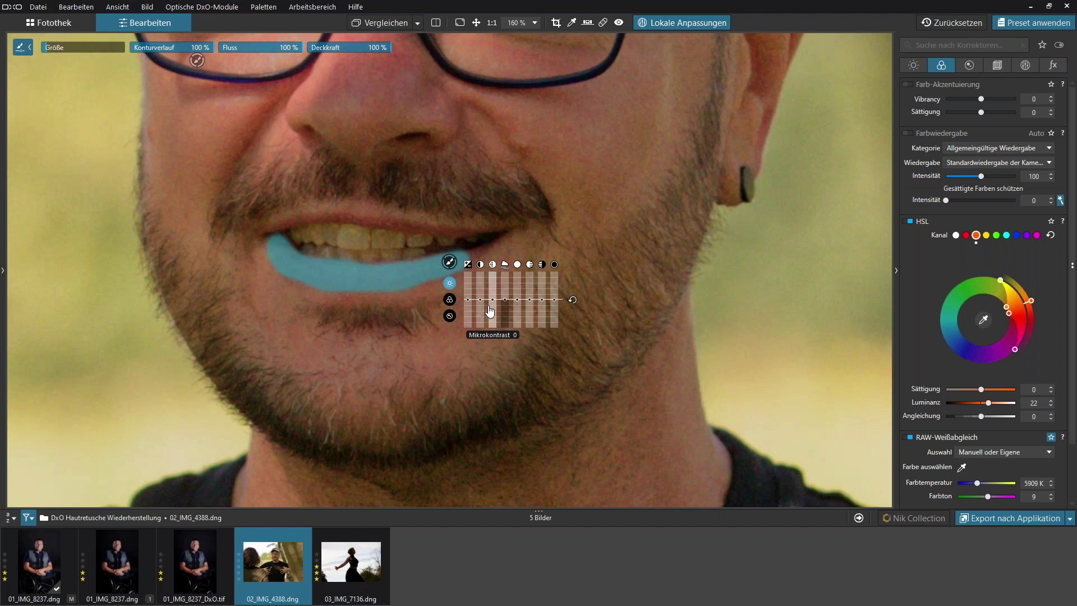
{"action": "left_click", "coordinate": [469, 303]}
{"action": "left_click_drag", "start_coordinate": [468, 303], "coordinate": [468, 309]}
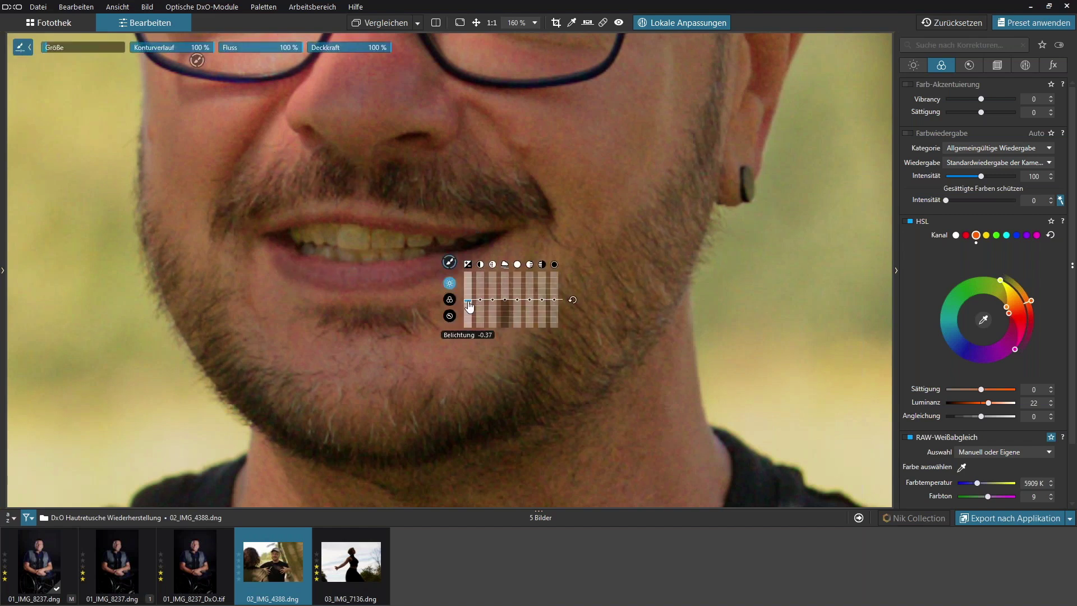
{"action": "left_click_drag", "start_coordinate": [473, 301], "coordinate": [470, 306]}
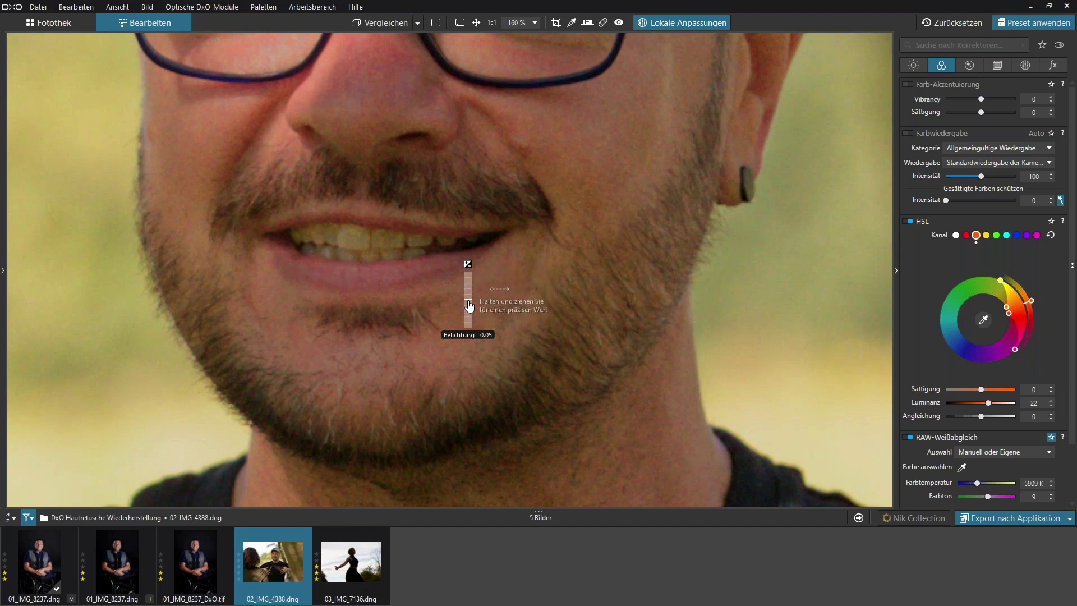
{"action": "left_click_drag", "start_coordinate": [470, 307], "coordinate": [469, 304]}
Step: Raise the lip mask's hue to 27 and saturation to 57
{"action": "left_click", "coordinate": [450, 299]}
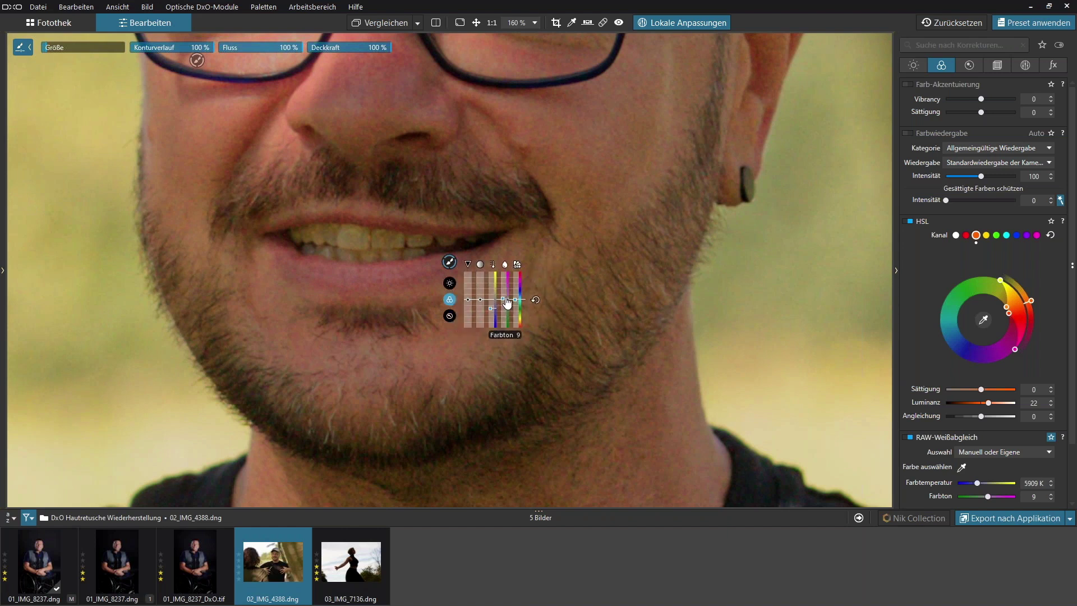
{"action": "mouse_move", "coordinate": [507, 303]}
{"action": "left_mouse_down"}
{"action": "mouse_move", "coordinate": [520, 281]}
{"action": "mouse_move", "coordinate": [521, 318]}
{"action": "mouse_move", "coordinate": [520, 305]}
{"action": "left_mouse_up"}
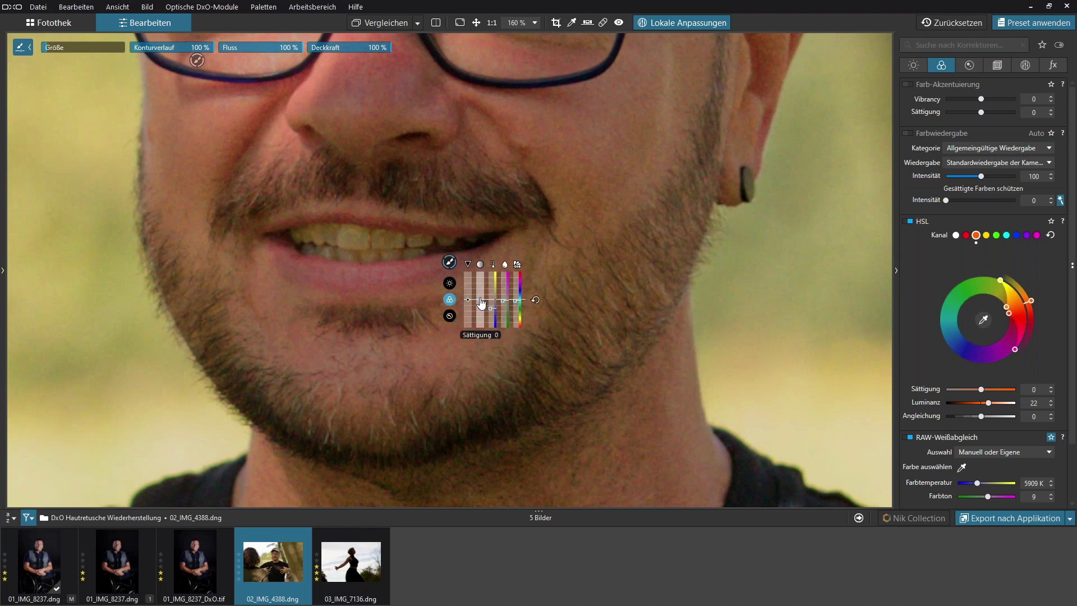
{"action": "left_click_drag", "start_coordinate": [481, 303], "coordinate": [482, 290]}
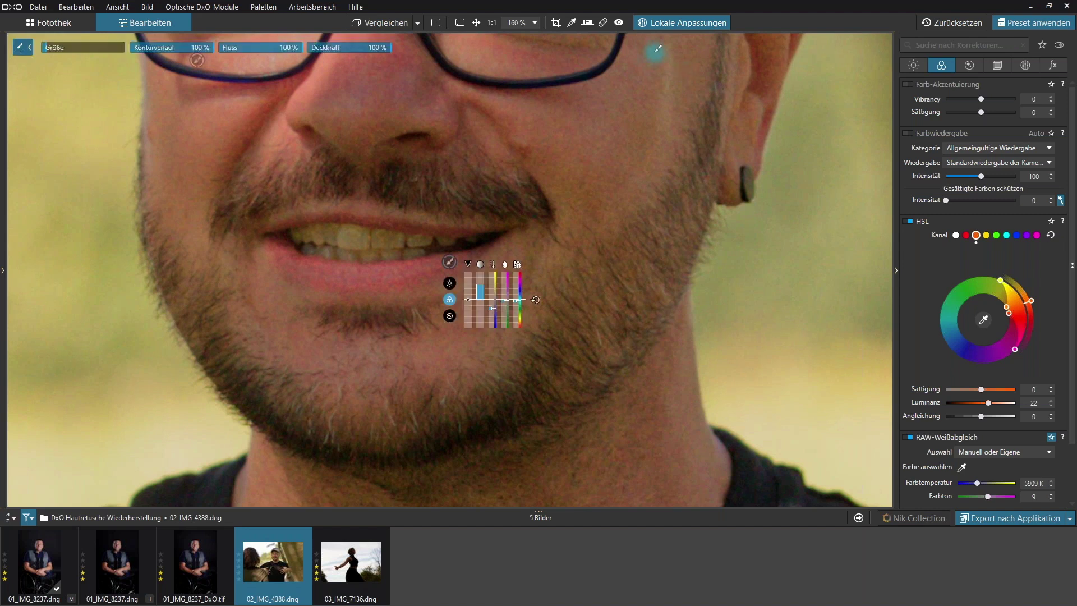
Step: Compare the lip correction with the original, then leave local adjustments and zoom out to fit
{"action": "left_click", "coordinate": [371, 25]}
{"action": "left_click", "coordinate": [372, 25]}
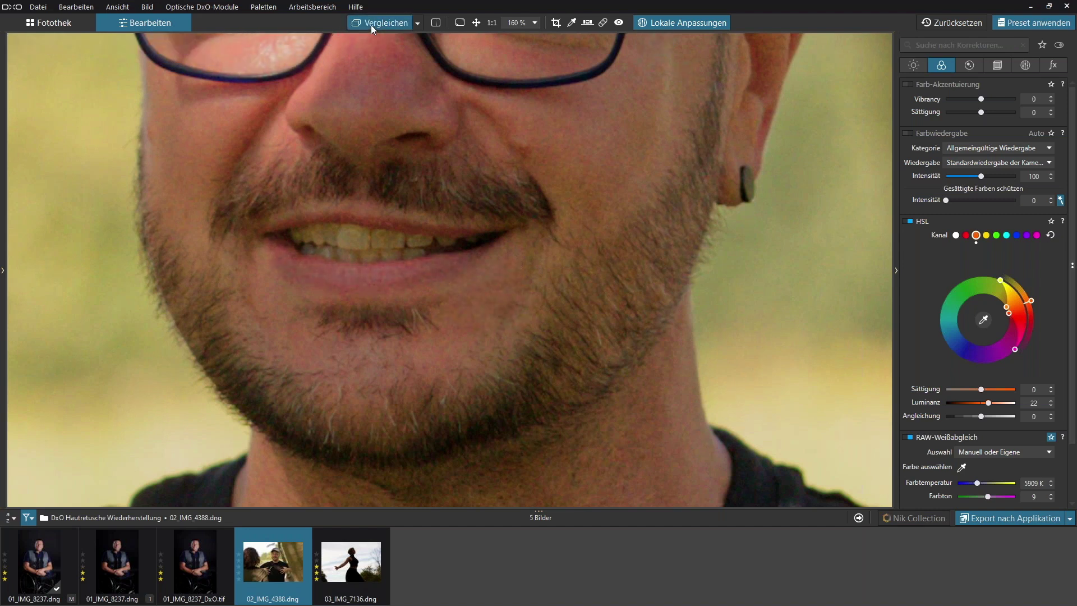
{"action": "left_click", "coordinate": [371, 25]}
{"action": "left_click", "coordinate": [372, 25]}
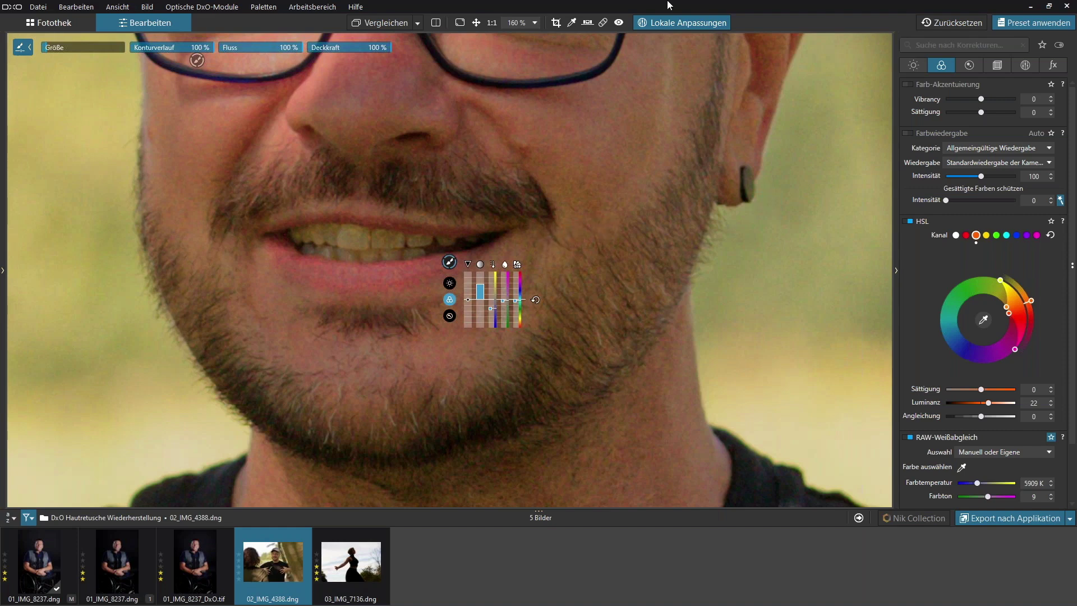
{"action": "left_click", "coordinate": [677, 23]}
{"action": "scroll", "coordinate": [597, 255], "scroll_direction": "down", "scroll_amount": 3}
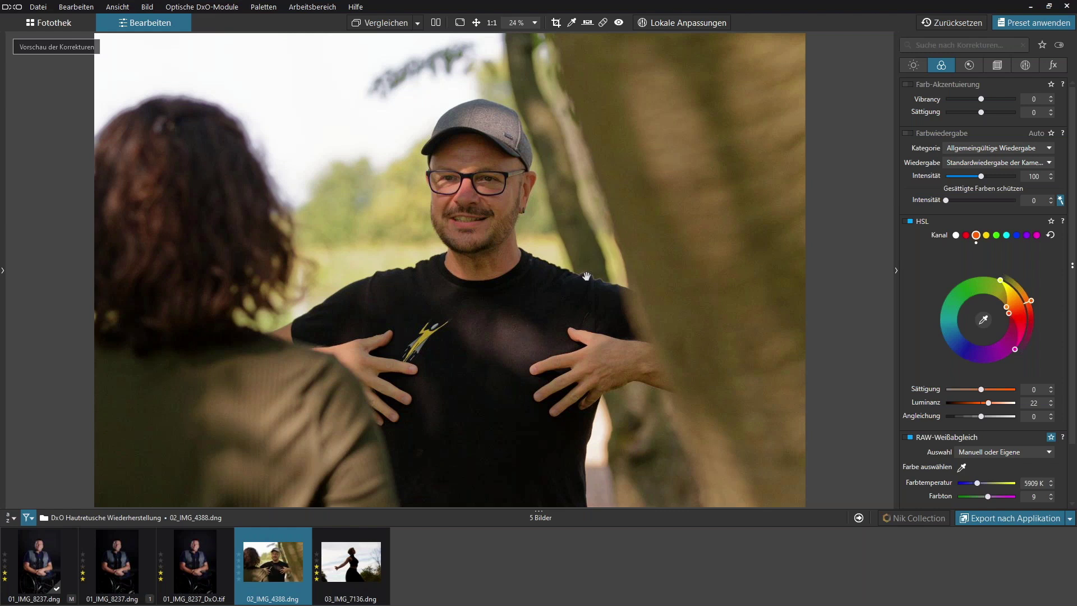
Step: Compare with the original, then export the photo as TIFF to Color Efex Pro 4
{"action": "left_click", "coordinate": [385, 25]}
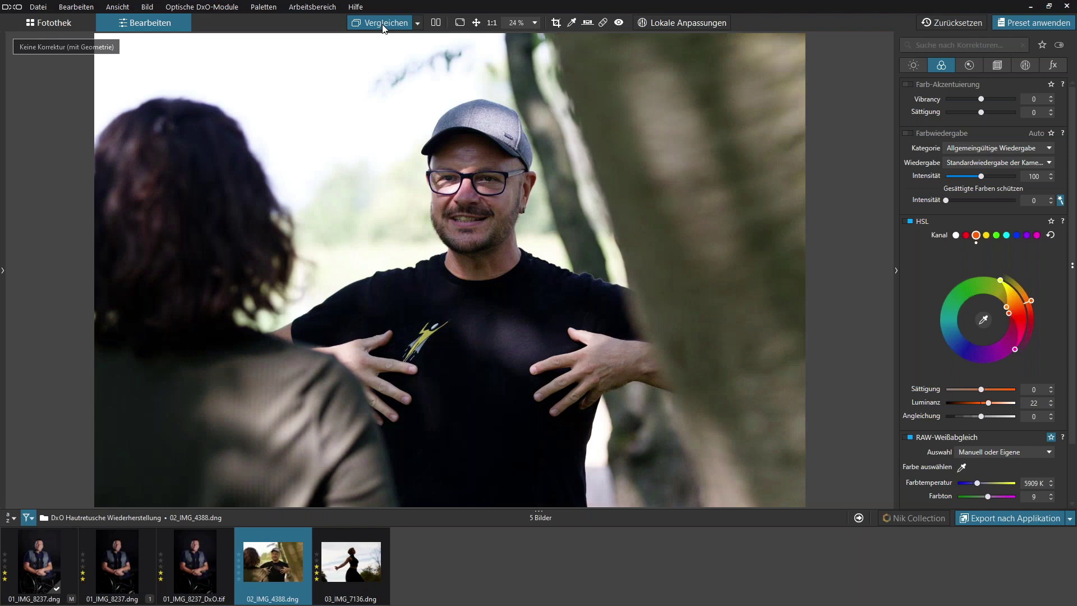
{"action": "left_click", "coordinate": [384, 25]}
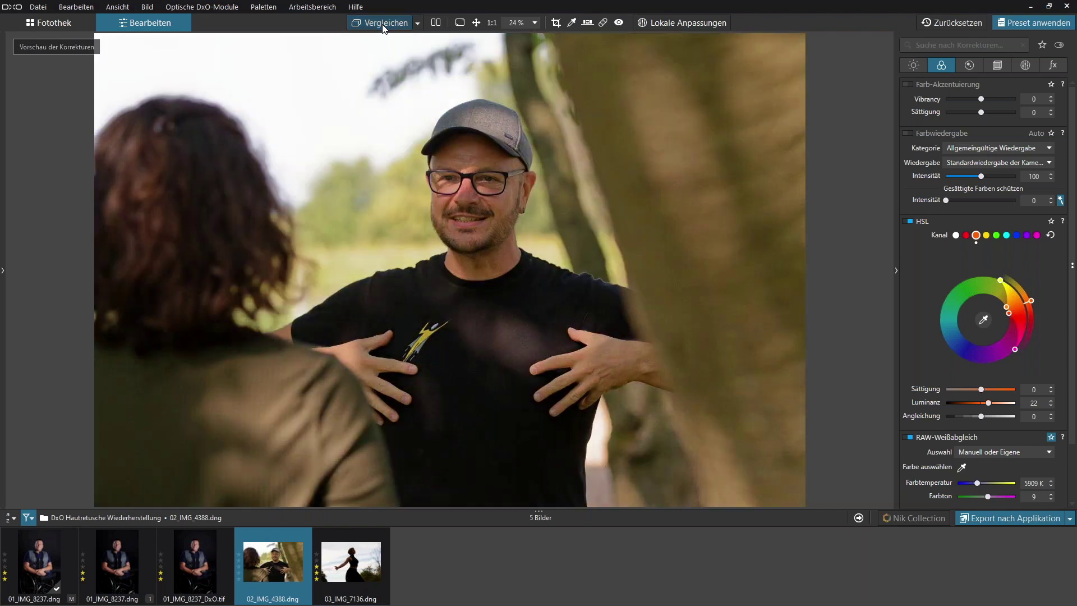
{"action": "left_click", "coordinate": [995, 517]}
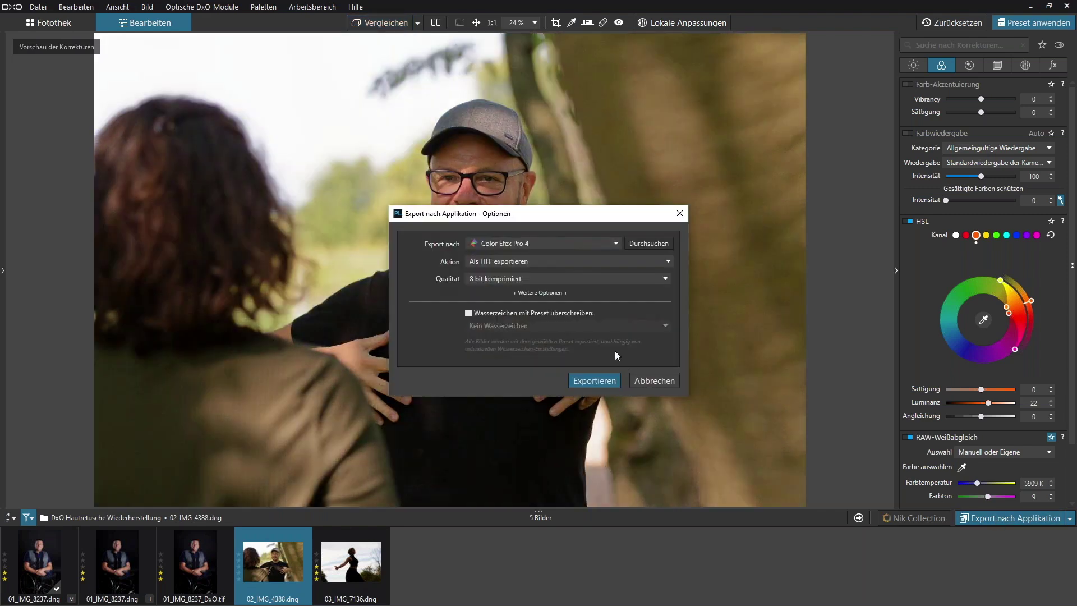
{"action": "left_click", "coordinate": [590, 381]}
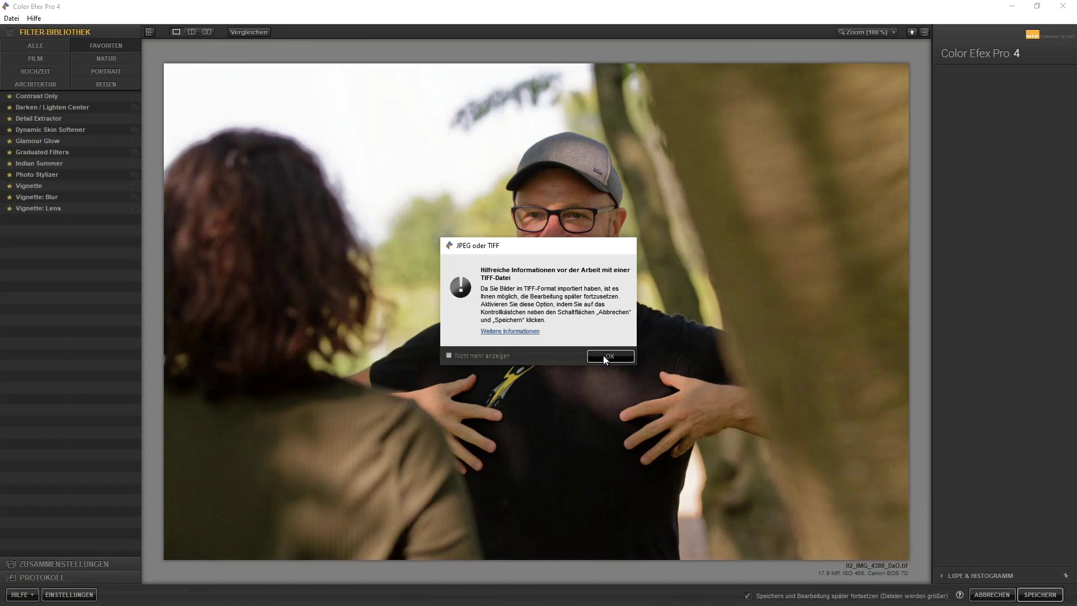
Step: Dismiss the TIFF notice, zoom to the face and sample the skin colour for Dynamic Skin Softener
{"action": "left_click", "coordinate": [603, 355]}
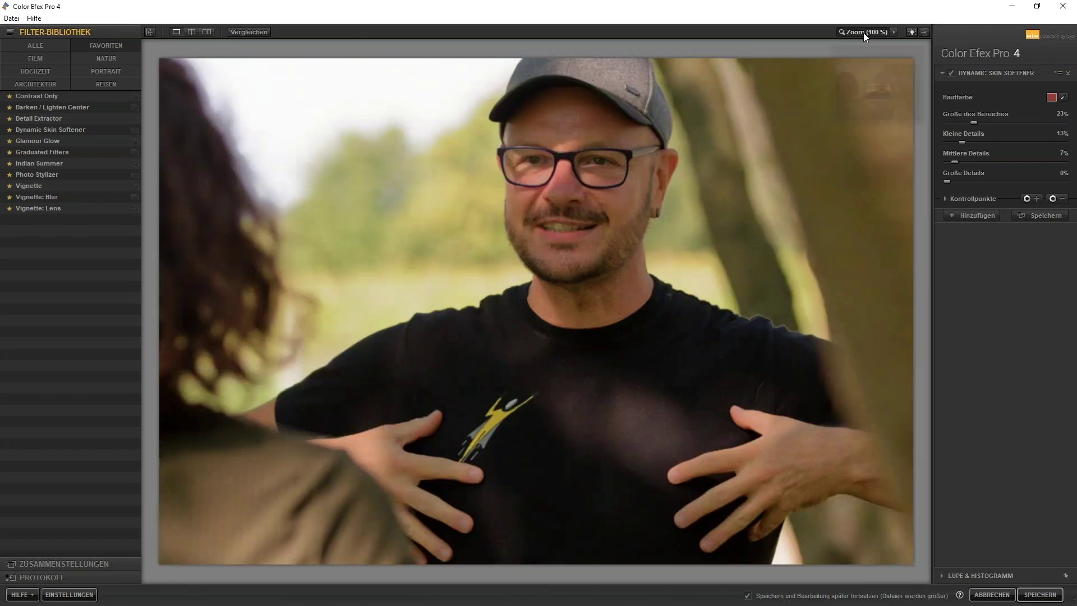
{"action": "left_click", "coordinate": [863, 32]}
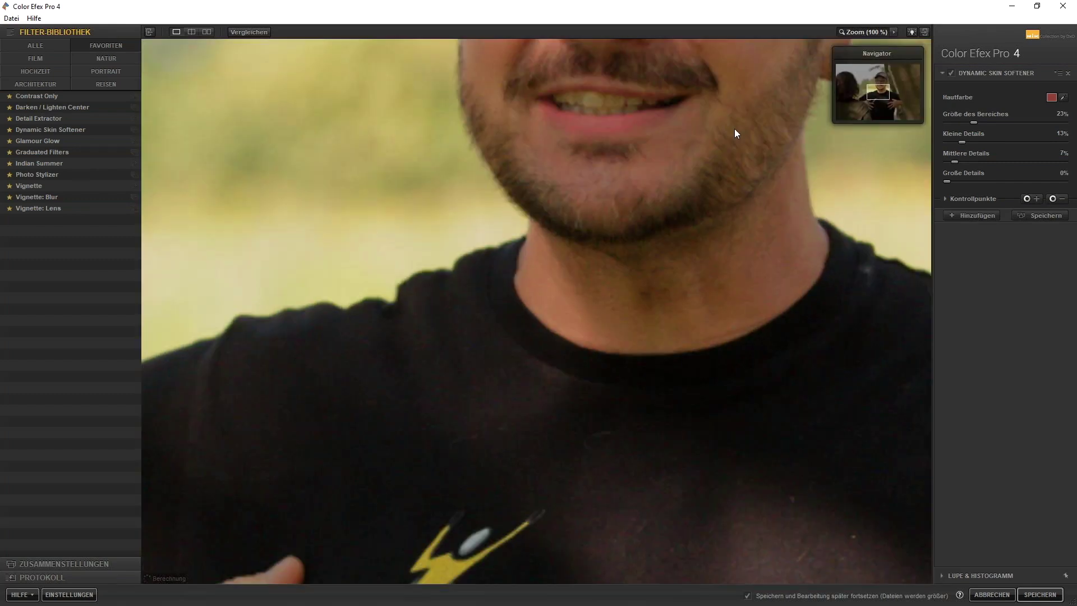
{"action": "left_click", "coordinate": [881, 85]}
{"action": "left_click_drag", "start_coordinate": [880, 85], "coordinate": [883, 83]}
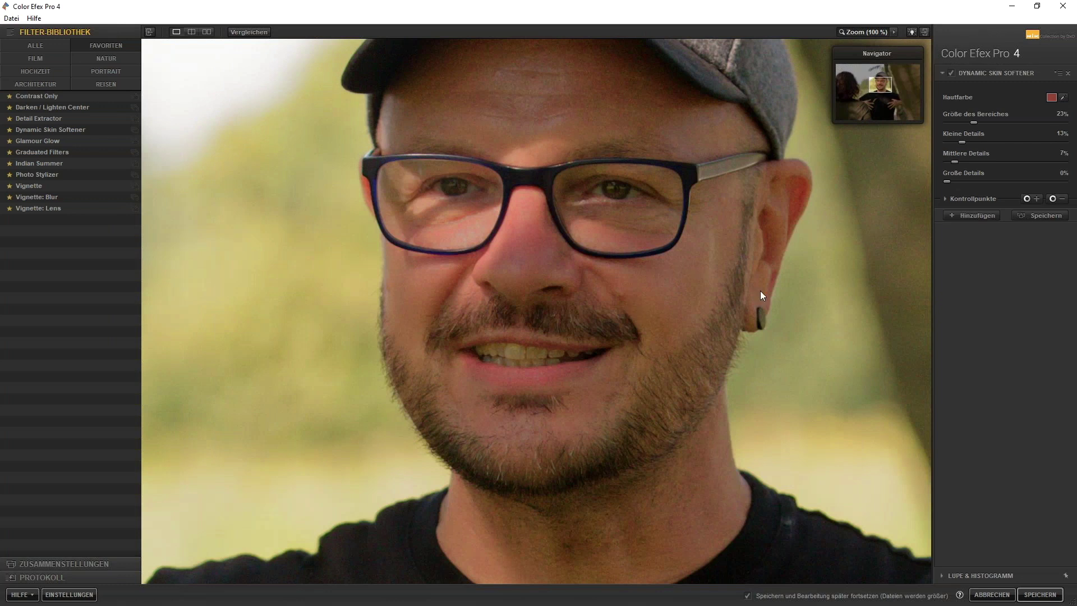
{"action": "left_click", "coordinate": [1063, 97]}
{"action": "left_click", "coordinate": [658, 285]}
{"action": "left_click", "coordinate": [1063, 97]}
{"action": "left_click", "coordinate": [431, 98]}
Step: Set skin softening to small details 9%, medium 8%, large 0%, and fit the photo
{"action": "left_click_drag", "start_coordinate": [971, 140], "coordinate": [1028, 140]}
{"action": "left_click_drag", "start_coordinate": [1041, 142], "coordinate": [1055, 142]}
{"action": "left_click_drag", "start_coordinate": [969, 162], "coordinate": [1064, 162]}
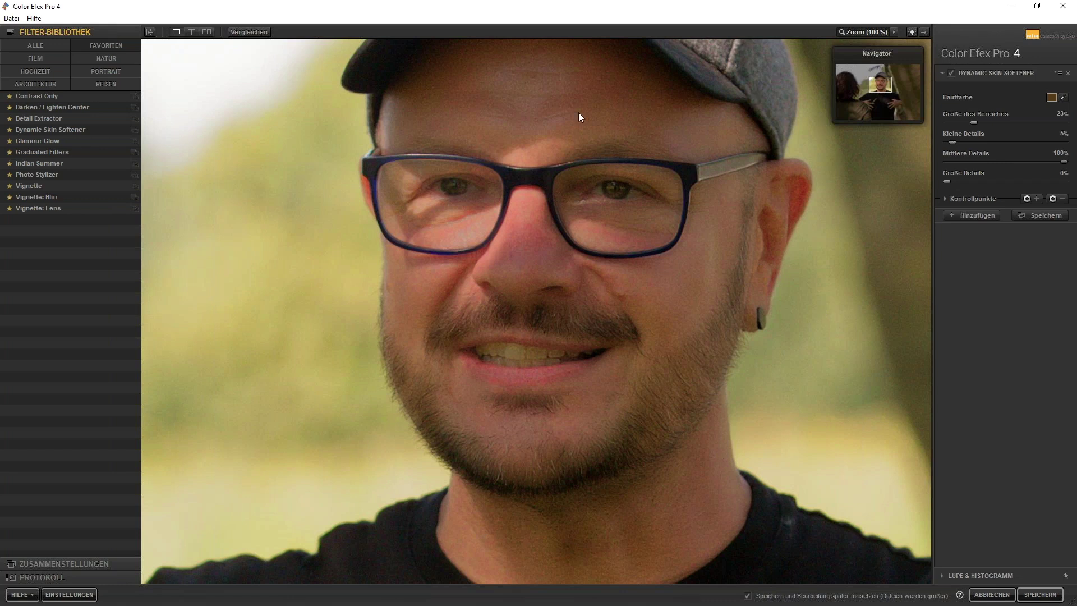
{"action": "left_click_drag", "start_coordinate": [1064, 162], "coordinate": [956, 168]}
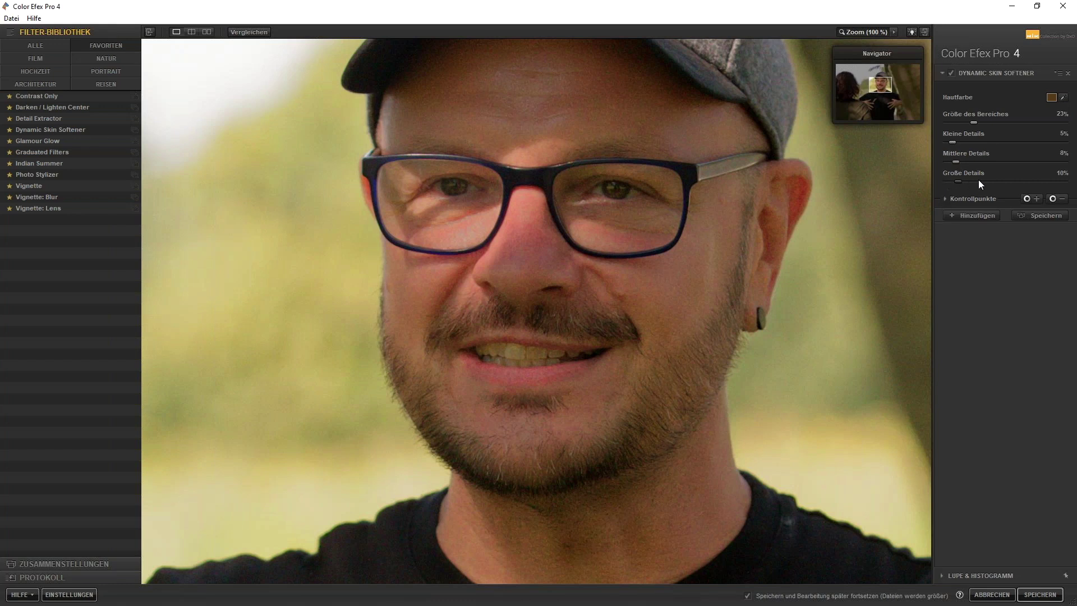
{"action": "double_click", "coordinate": [978, 181]}
{"action": "left_click_drag", "start_coordinate": [1035, 181], "coordinate": [964, 181]}
{"action": "left_click", "coordinate": [869, 31]}
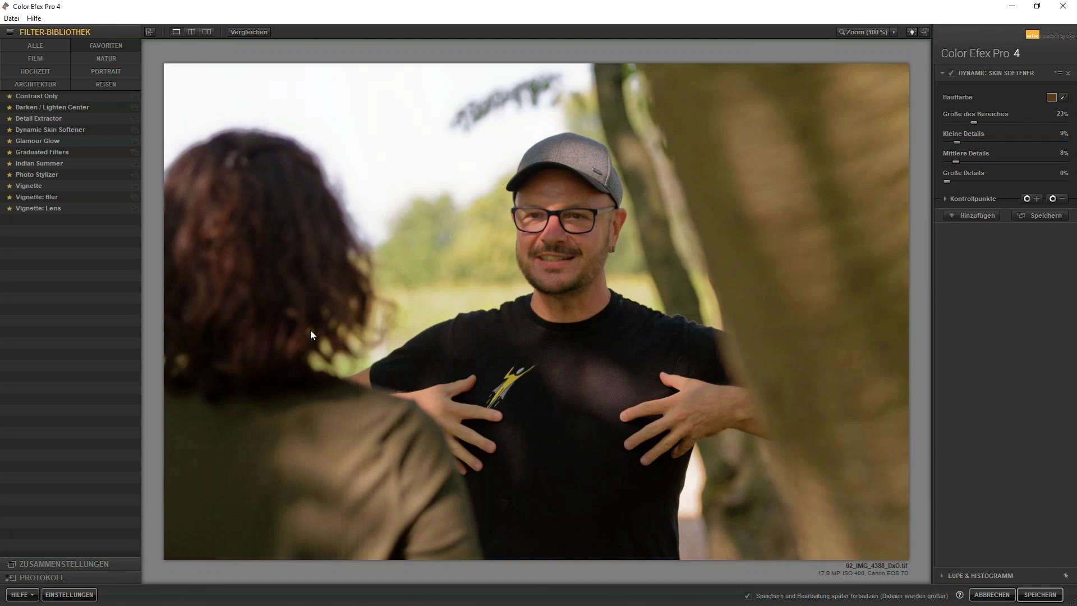
Step: Add a Contrast Only filter with its contrast strength lowered to about 13%
{"action": "left_click", "coordinate": [978, 215]}
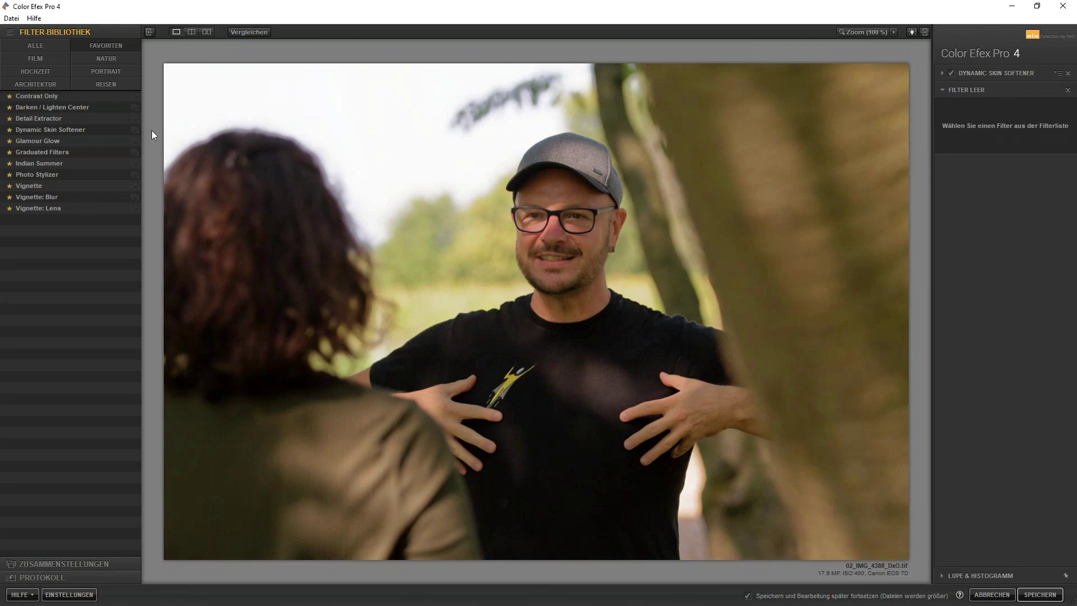
{"action": "left_click", "coordinate": [44, 97]}
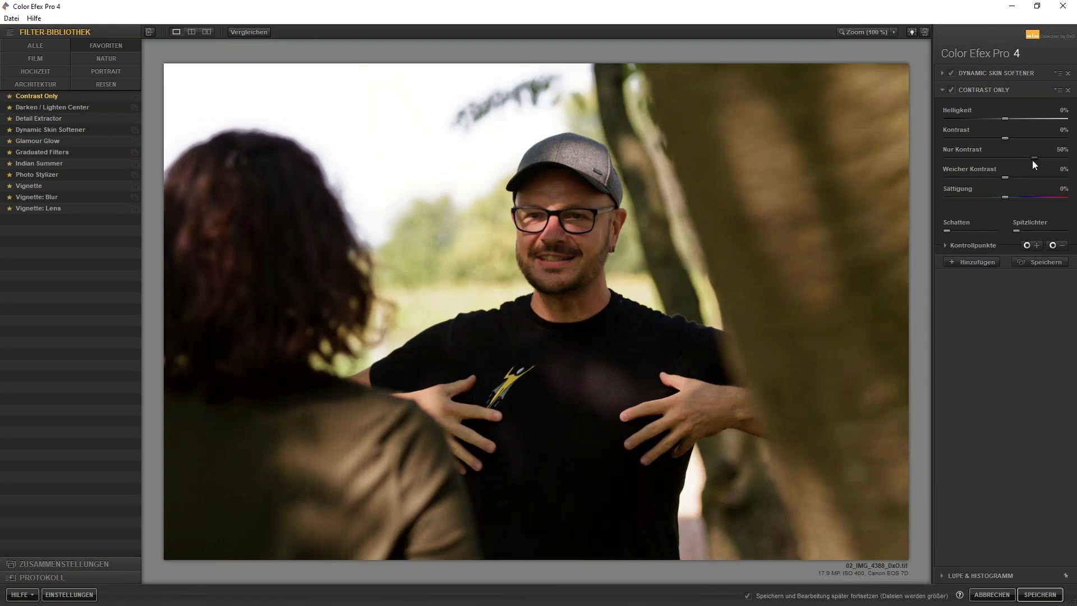
{"action": "mouse_move", "coordinate": [1035, 157]}
{"action": "left_mouse_down"}
{"action": "mouse_move", "coordinate": [1012, 156]}
{"action": "mouse_move", "coordinate": [1069, 157]}
{"action": "left_mouse_up"}
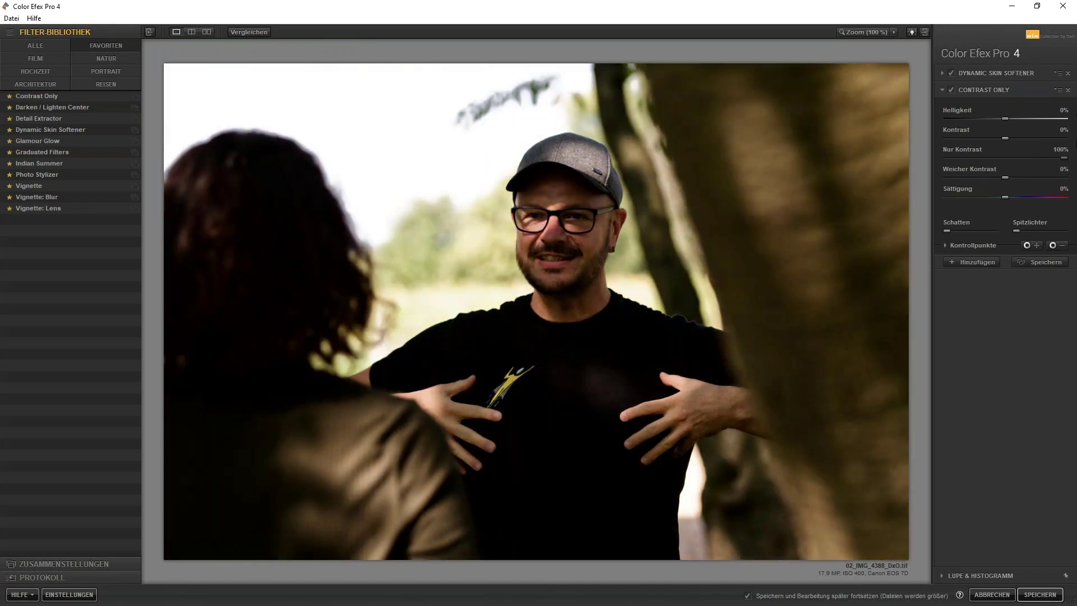
{"action": "left_click_drag", "start_coordinate": [1063, 158], "coordinate": [1011, 159]}
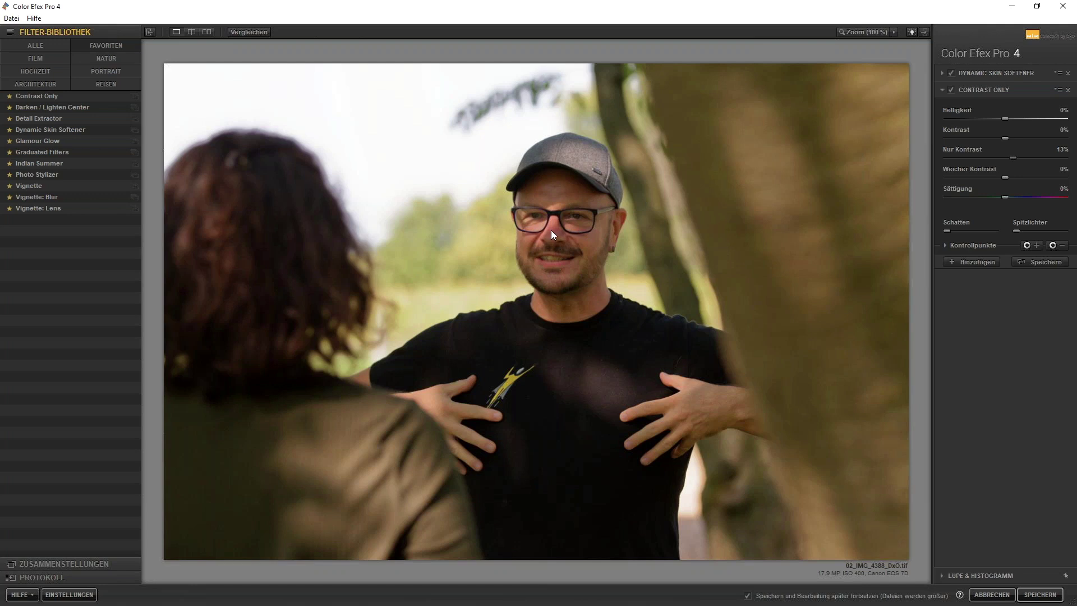
Step: Place a 0% opacity control point on the man's eye, shrunk to about 3%, checking its mask
{"action": "left_click", "coordinate": [1058, 245]}
{"action": "left_click", "coordinate": [1063, 246]}
{"action": "left_click", "coordinate": [541, 229]}
{"action": "left_click", "coordinate": [946, 245]}
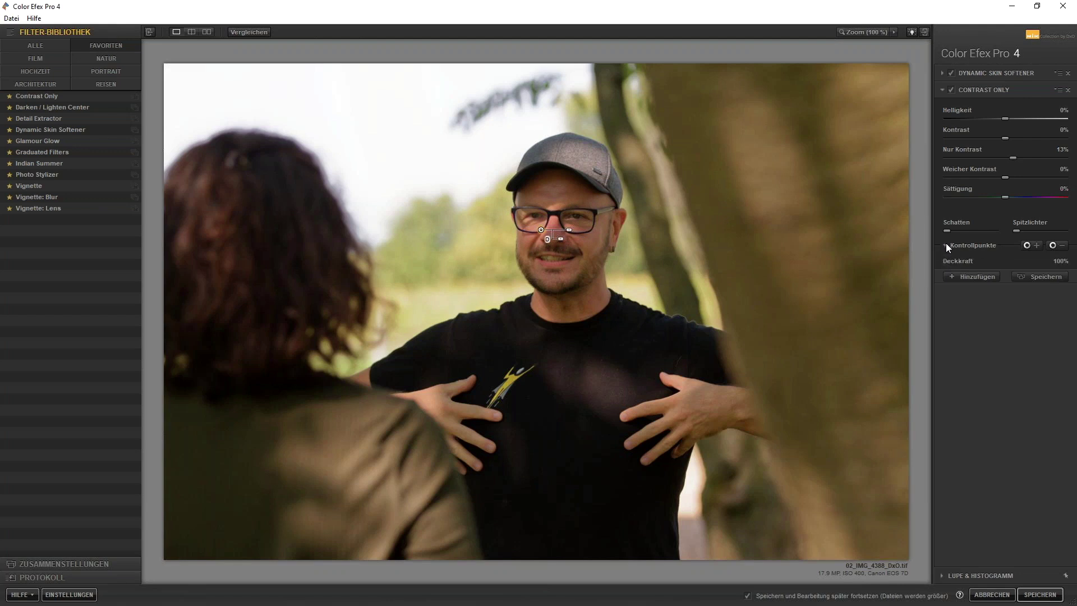
{"action": "left_click", "coordinate": [1065, 282]}
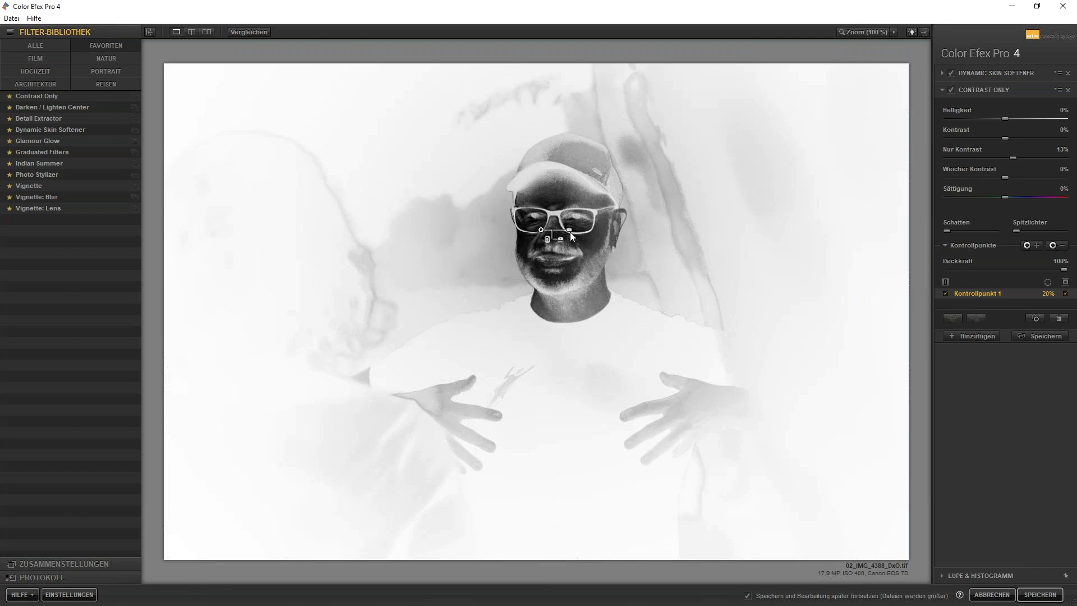
{"action": "left_click_drag", "start_coordinate": [569, 230], "coordinate": [564, 238]}
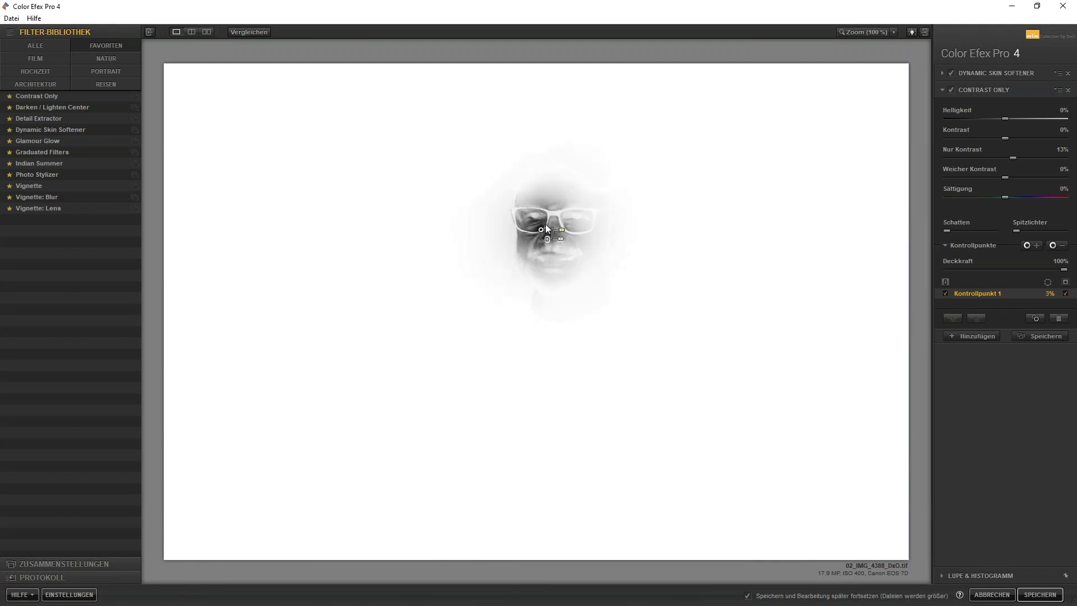
{"action": "left_click_drag", "start_coordinate": [541, 232], "coordinate": [537, 231]}
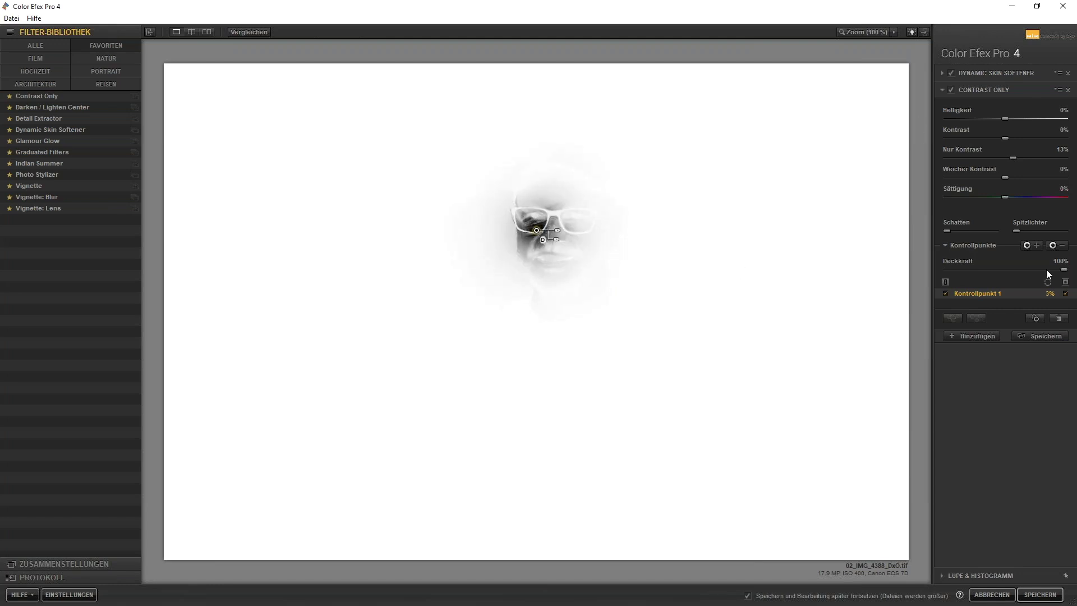
{"action": "left_click", "coordinate": [1066, 293]}
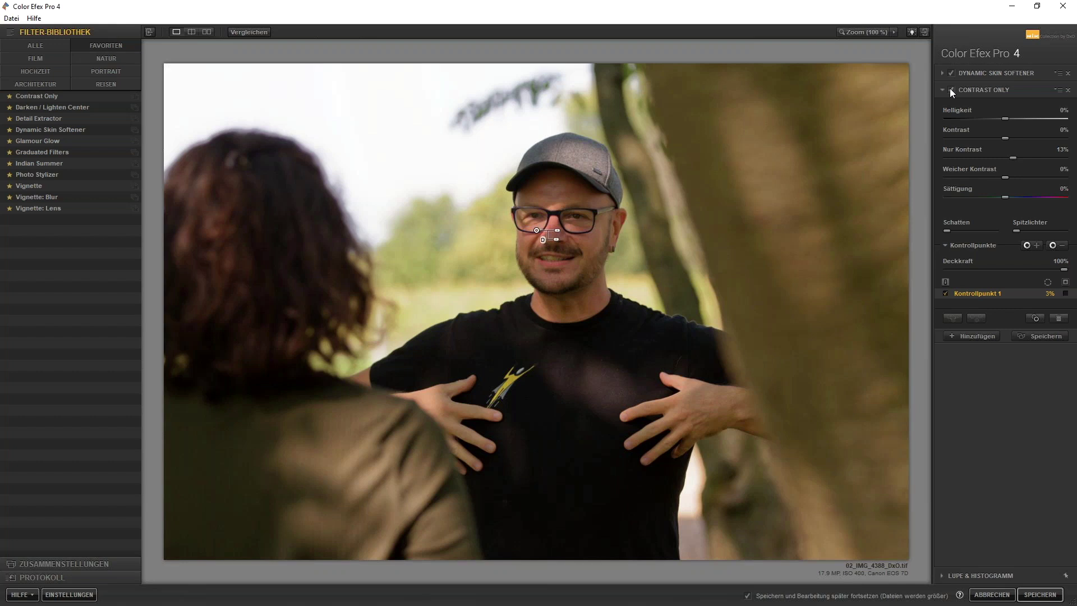
{"action": "left_click", "coordinate": [967, 337]}
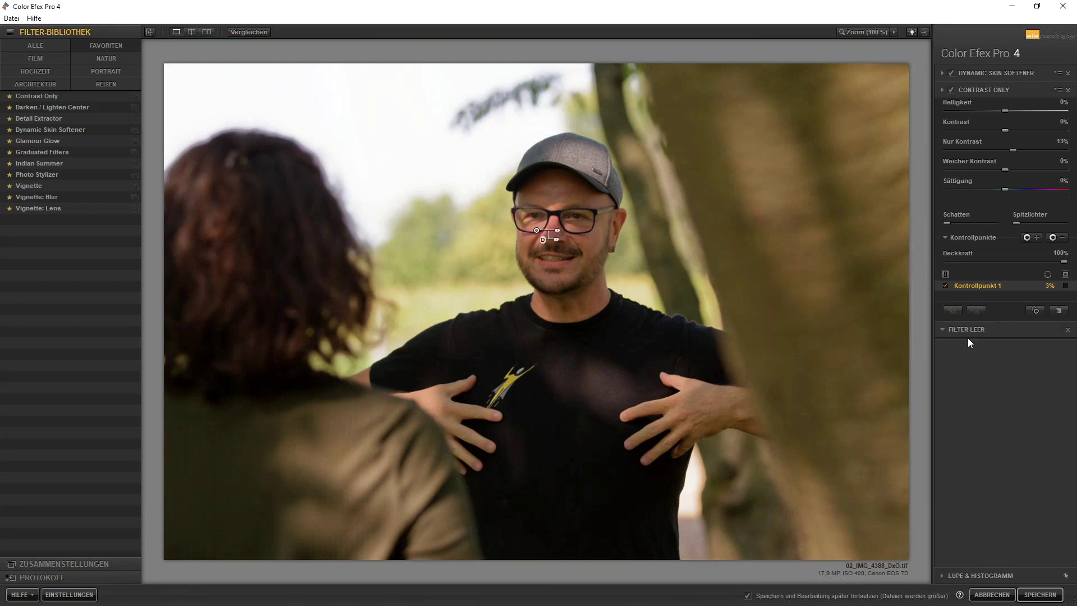
Step: Add Darken/Lighten Center with centre brightness 44%, edges -71%, centred on the man
{"action": "left_click", "coordinate": [50, 110]}
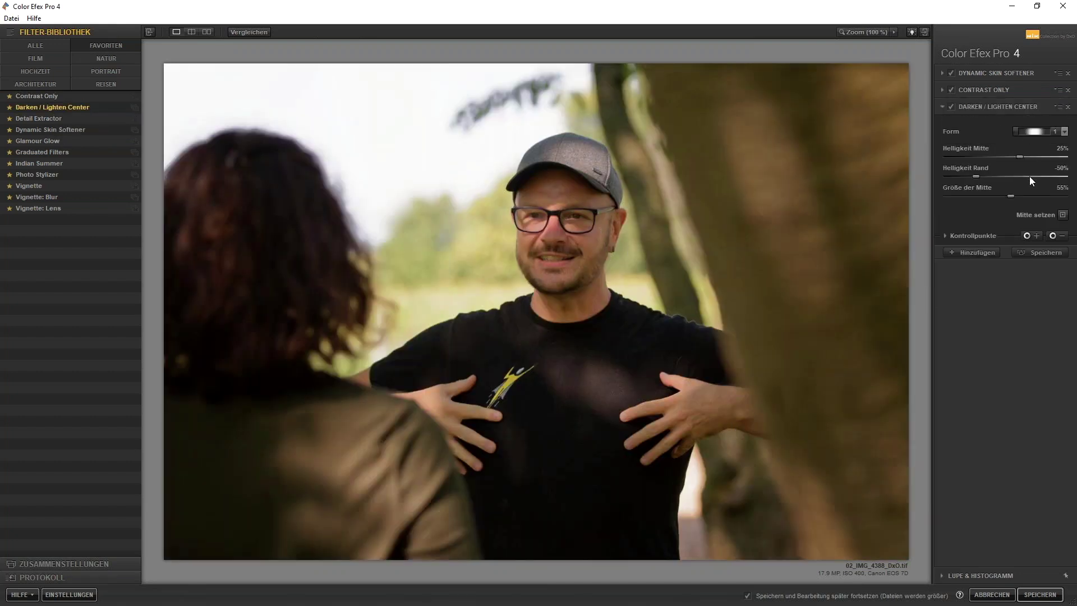
{"action": "mouse_move", "coordinate": [1019, 156]}
{"action": "left_mouse_down"}
{"action": "mouse_move", "coordinate": [1027, 163]}
{"action": "mouse_move", "coordinate": [964, 176]}
{"action": "left_mouse_up"}
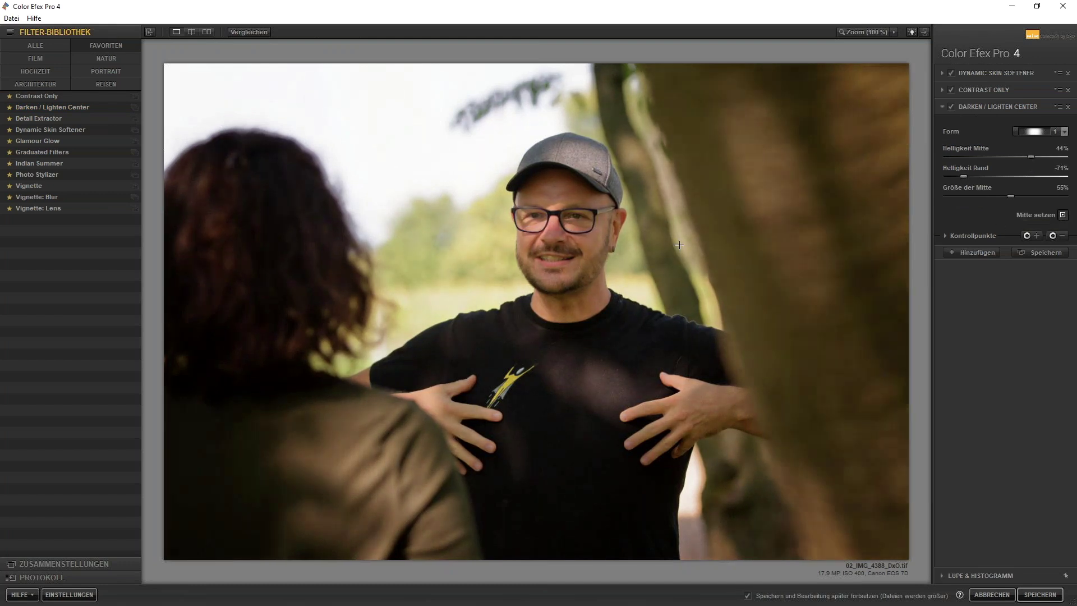
{"action": "left_click", "coordinate": [578, 268]}
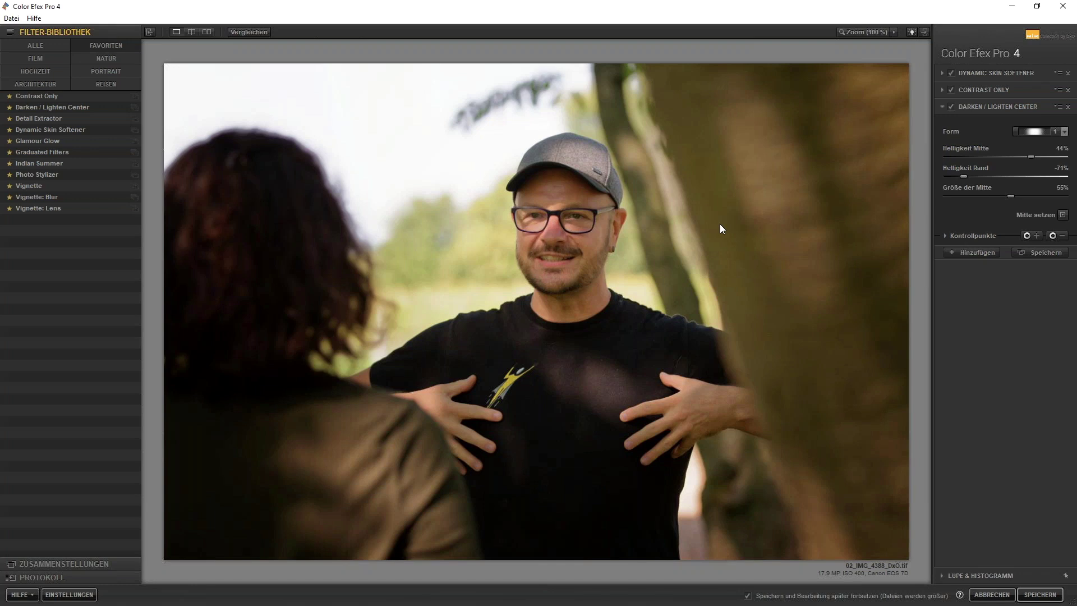
{"action": "left_click", "coordinate": [981, 254]}
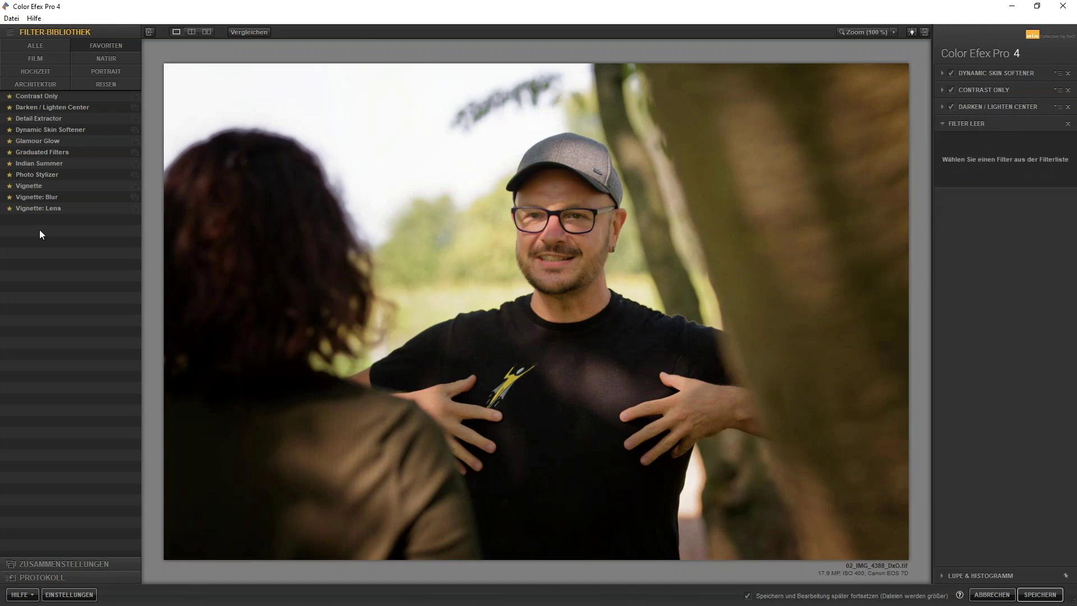
Step: Add a Photo Stylizer with Varitone style 3 at 10% strength, comparing before and after
{"action": "left_click", "coordinate": [45, 178]}
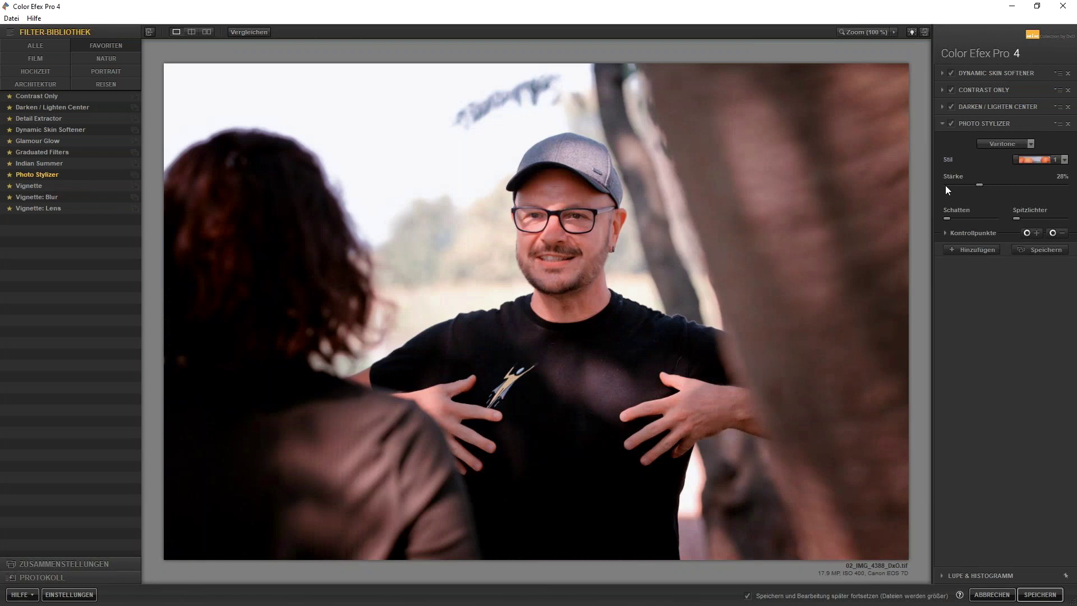
{"action": "left_click", "coordinate": [998, 143]}
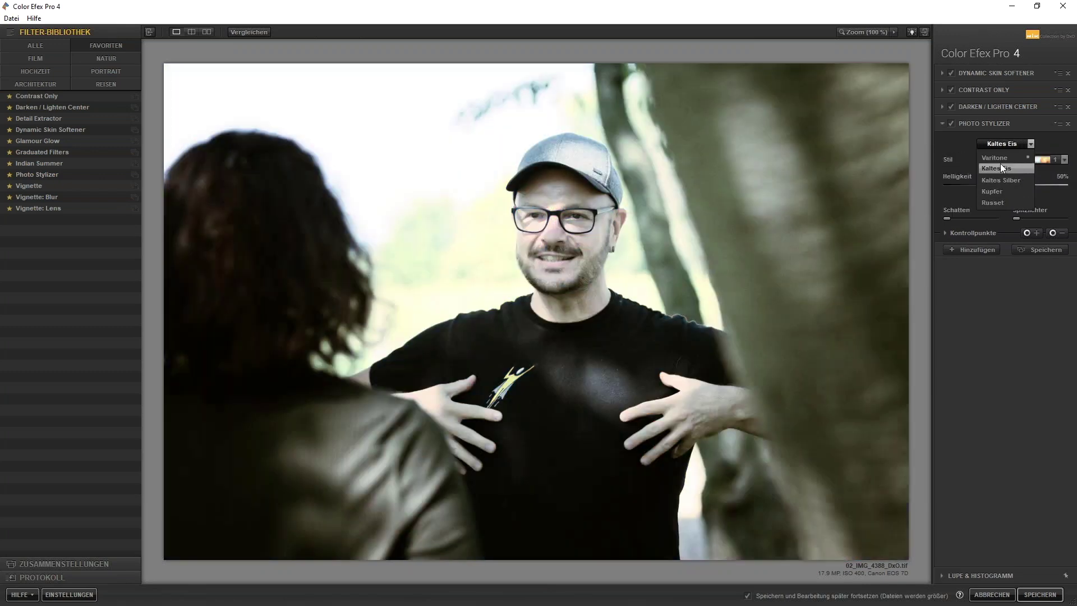
{"action": "left_click", "coordinate": [1002, 157]}
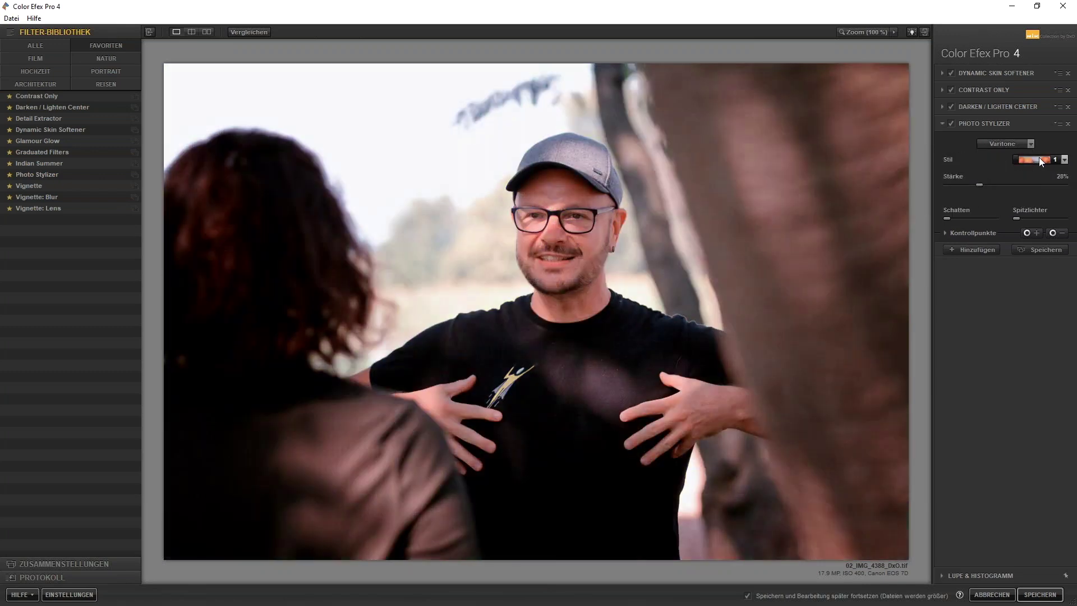
{"action": "left_click", "coordinate": [1039, 160]}
{"action": "left_click", "coordinate": [1010, 144]}
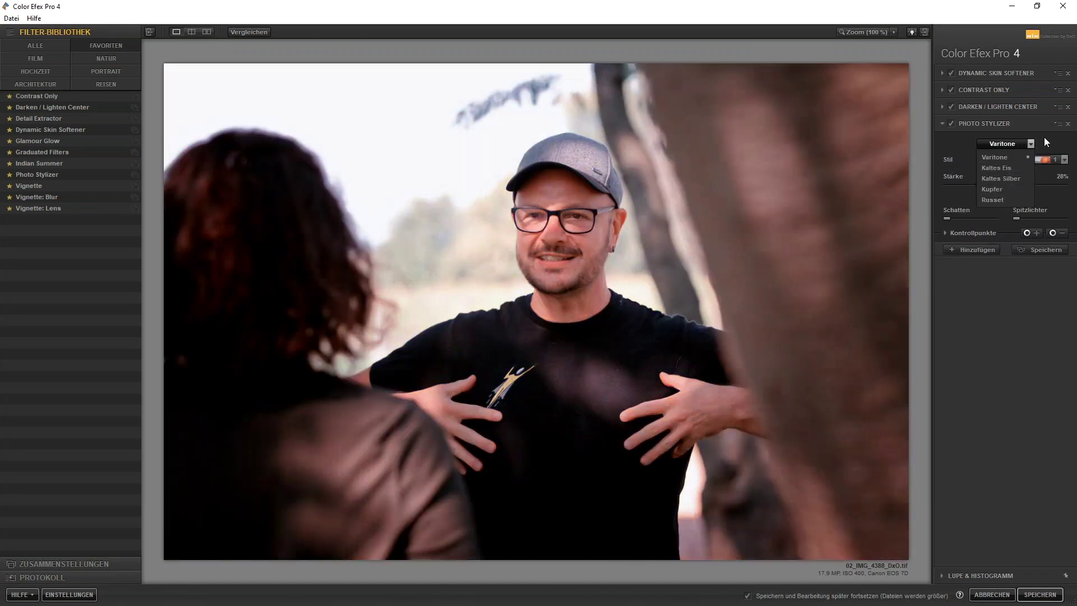
{"action": "left_click", "coordinate": [1045, 137]}
{"action": "left_click", "coordinate": [1028, 160]}
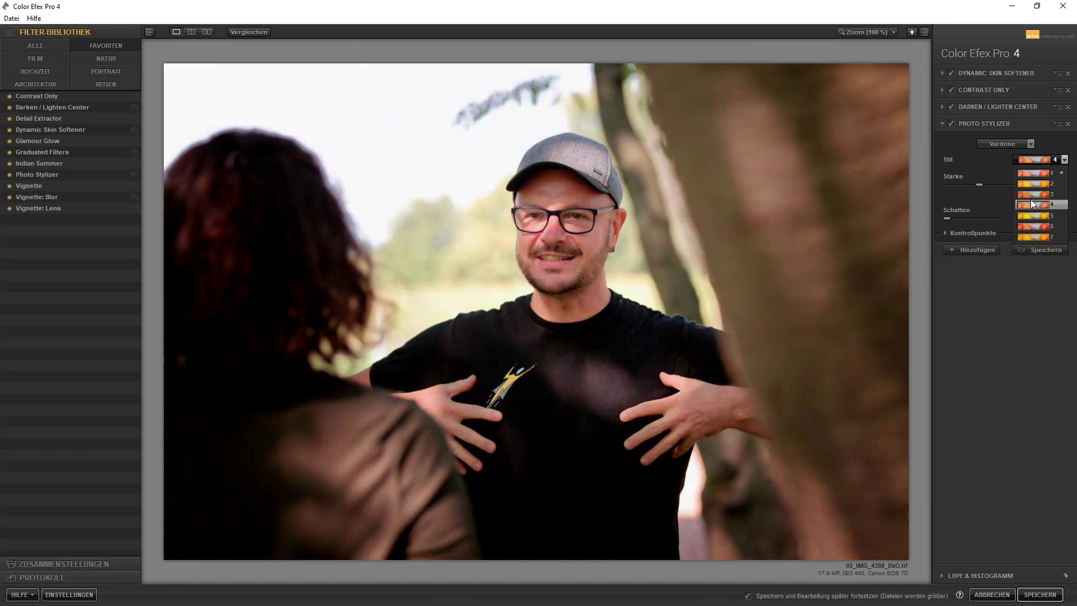
{"action": "left_click", "coordinate": [1029, 195]}
{"action": "left_click_drag", "start_coordinate": [981, 182], "coordinate": [999, 184]}
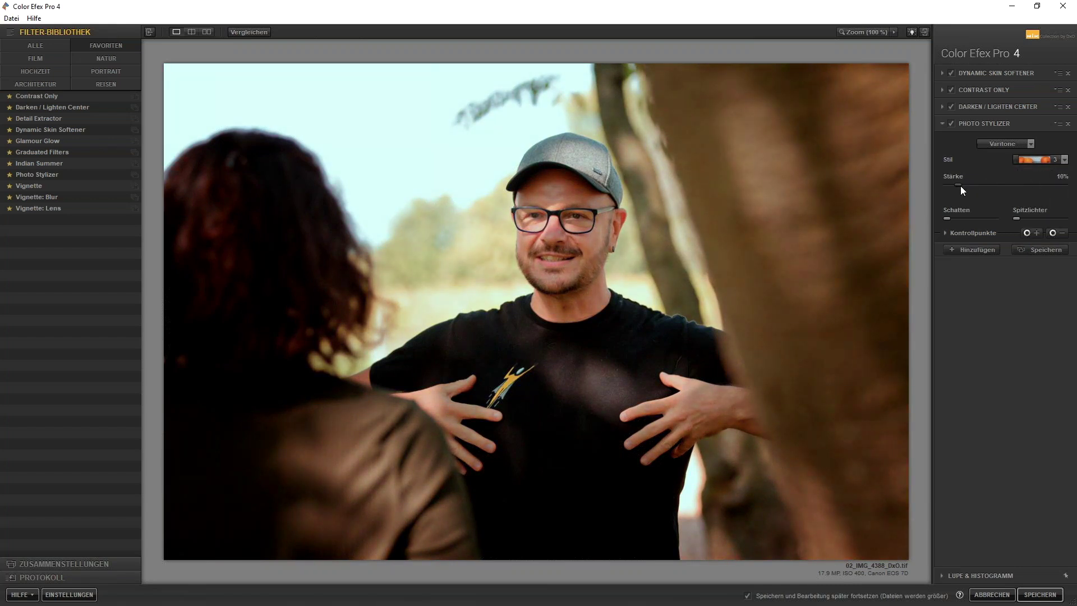
{"action": "left_click", "coordinate": [951, 122]}
Step: Save the result back to DxO and make a reset virtual copy of 02_IMG_4388.dng
{"action": "left_click", "coordinate": [1040, 594]}
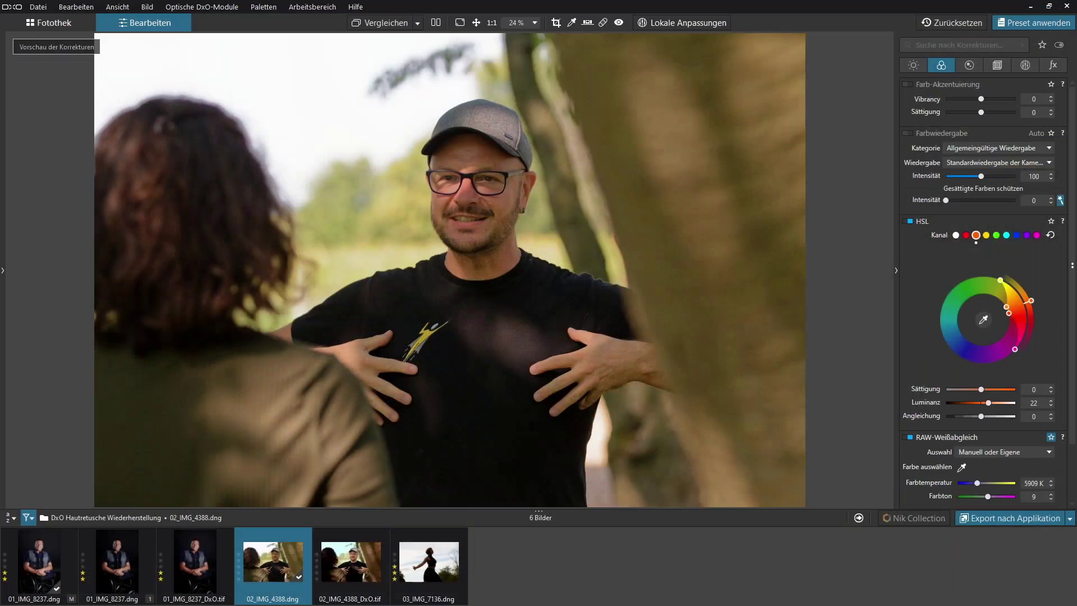
{"action": "right_click", "coordinate": [275, 565]}
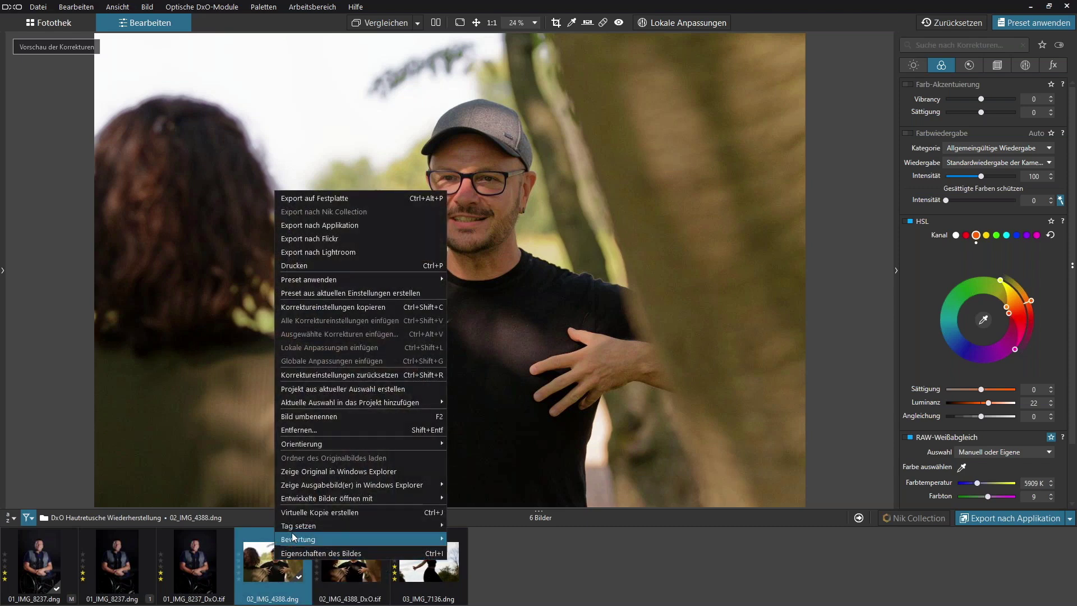
{"action": "left_click", "coordinate": [296, 512]}
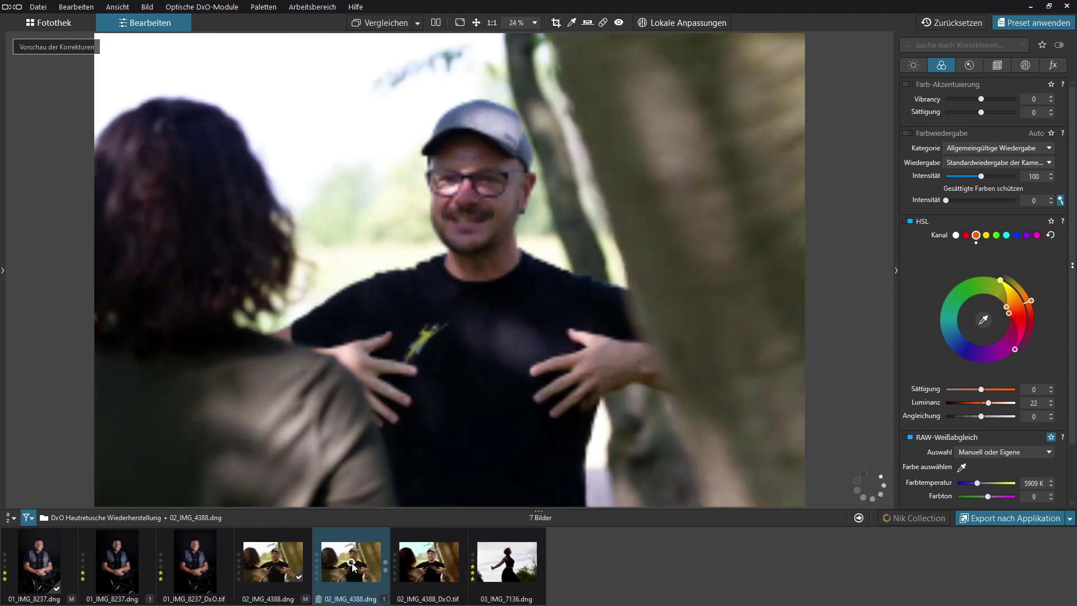
{"action": "right_click", "coordinate": [358, 561]}
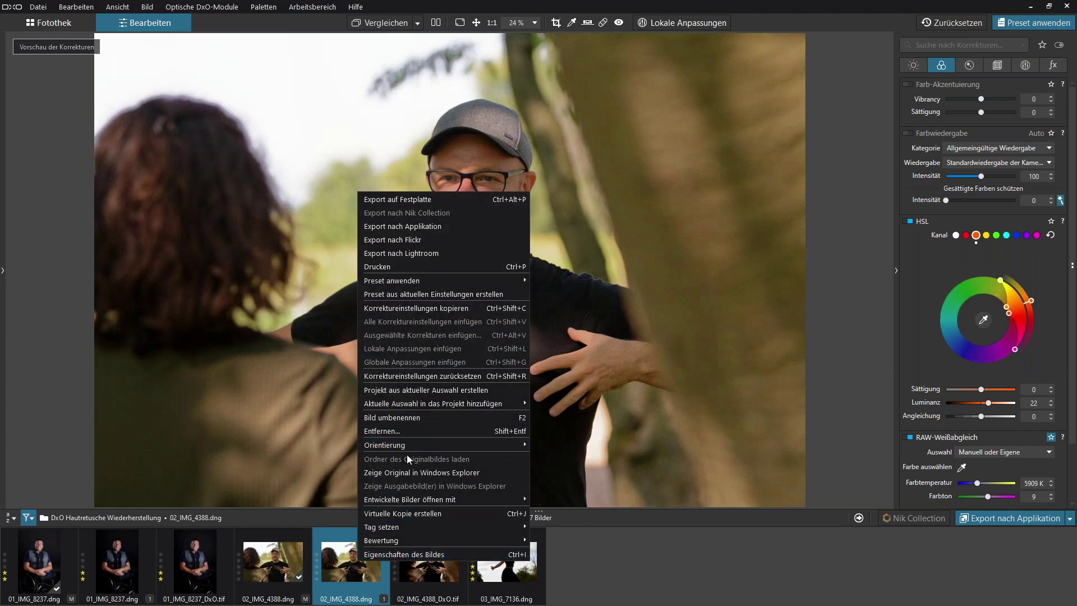
{"action": "left_click", "coordinate": [409, 376]}
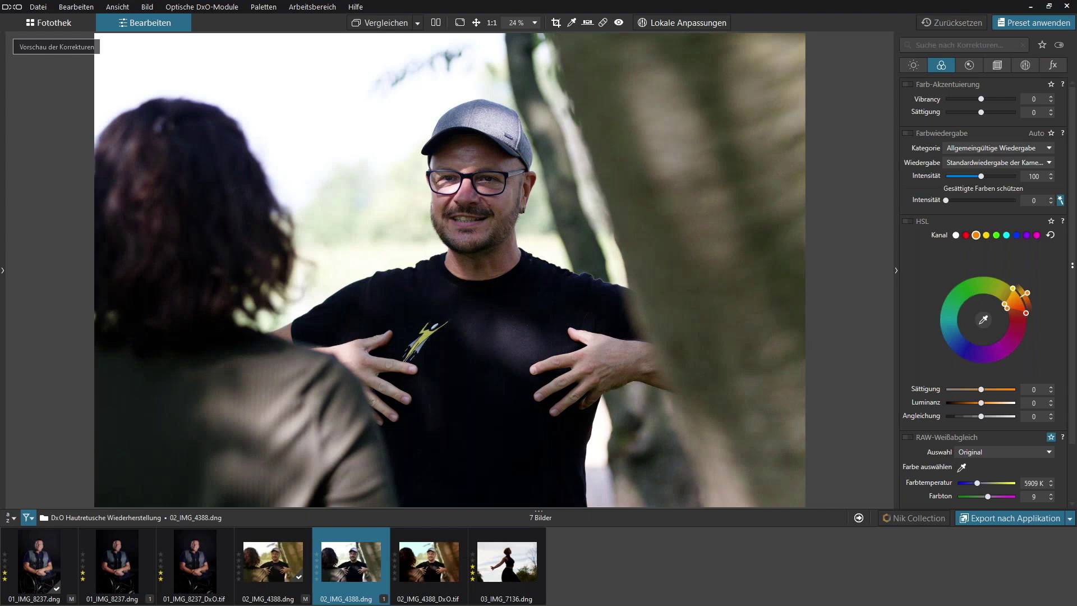
Step: Compare the versions, then select only 02_IMG_4388_DxO.tif in the filmstrip
{"action": "left_click", "coordinate": [265, 563]}
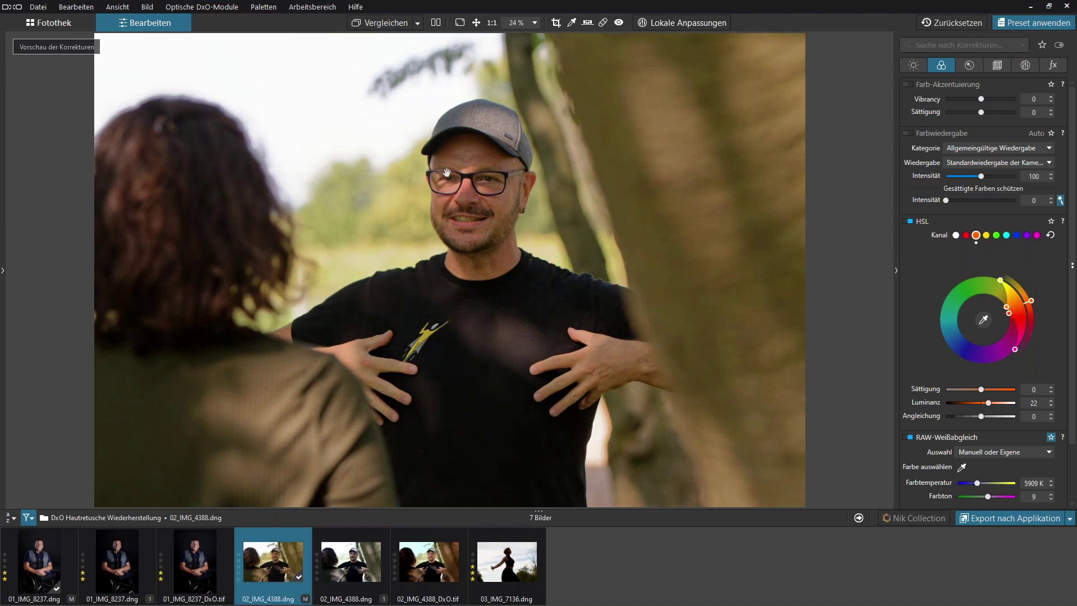
{"action": "left_click", "coordinate": [345, 564]}
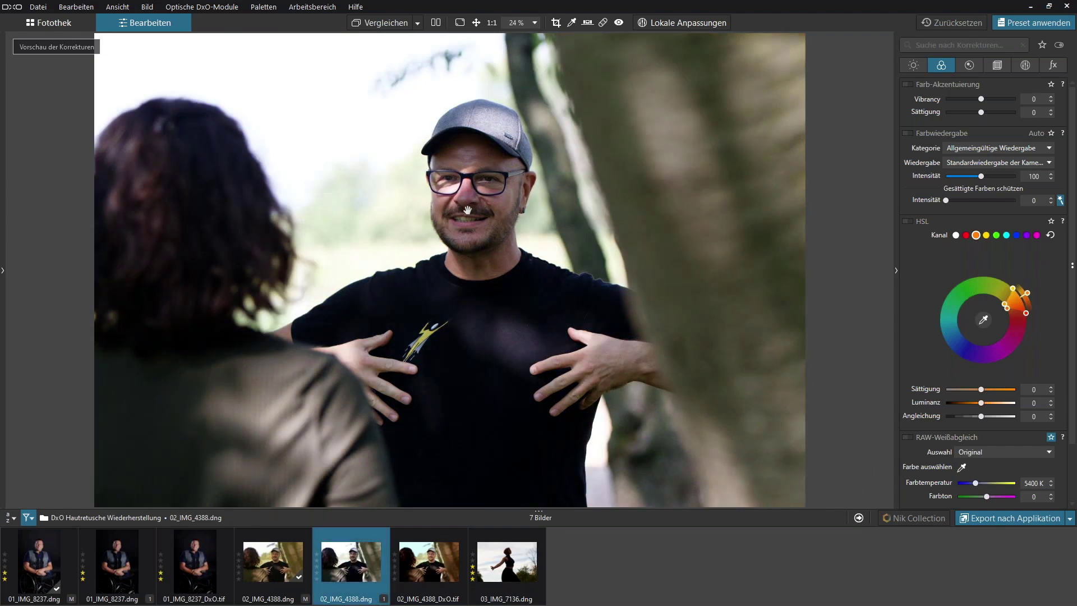
{"action": "left_click", "coordinate": [281, 564]}
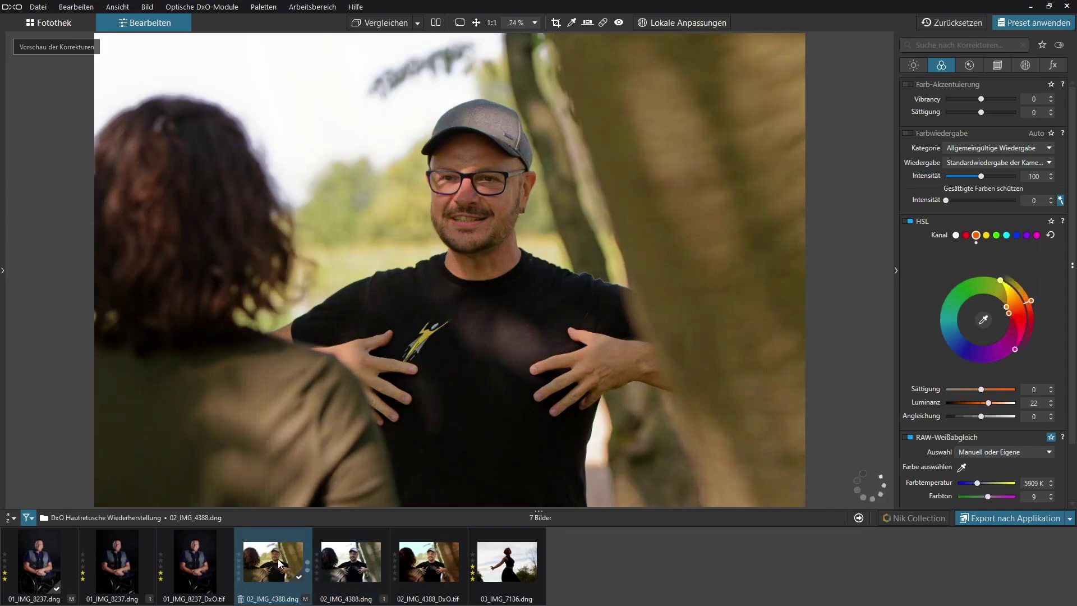
{"action": "left_click", "coordinate": [422, 565], "text": "ctrl"}
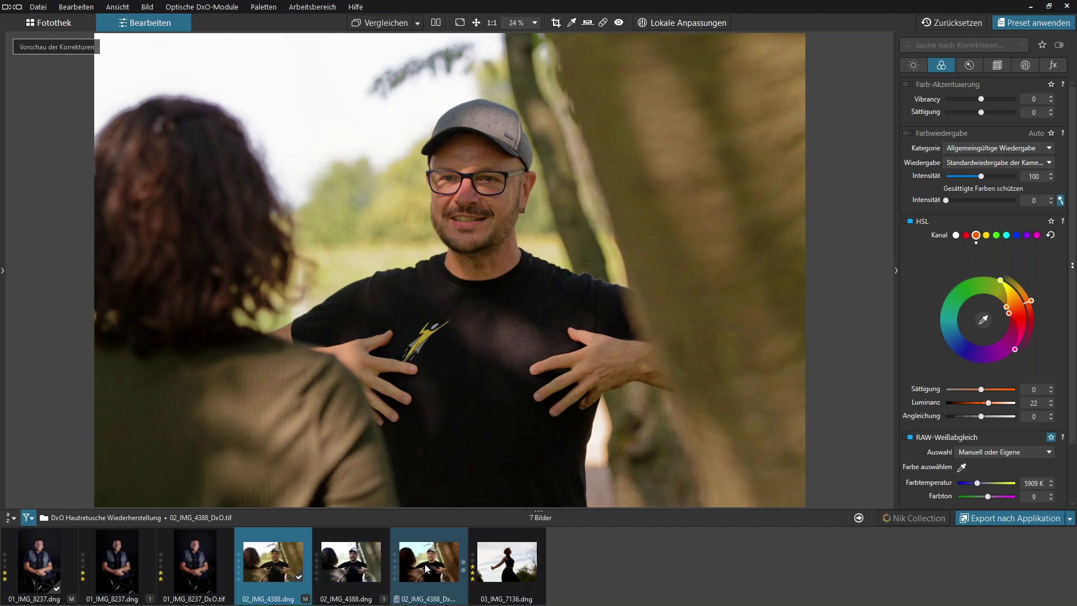
{"action": "left_click", "coordinate": [425, 564]}
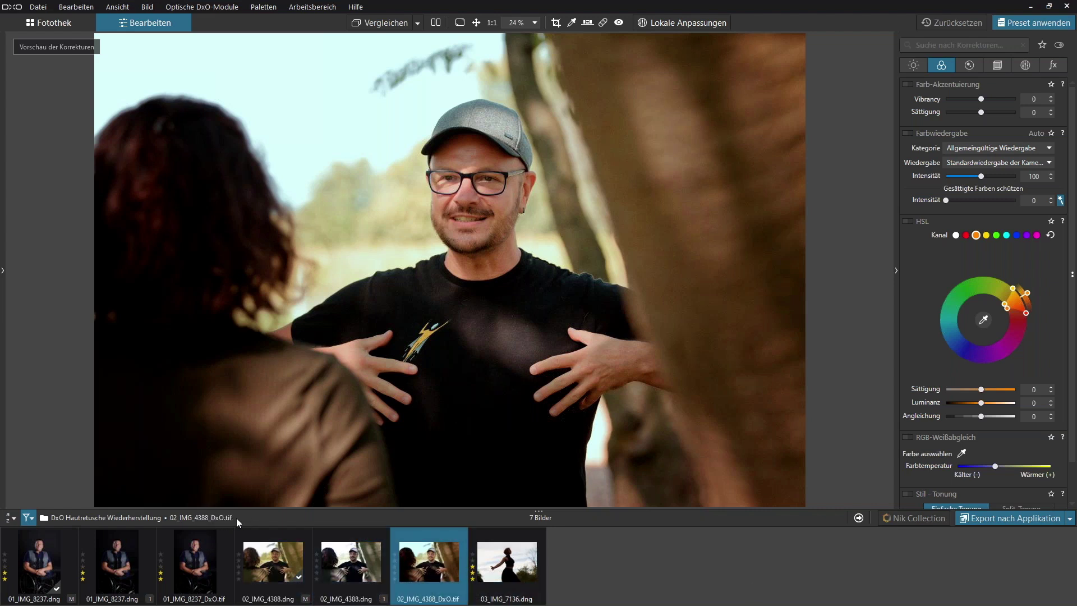
Step: Send 02_IMG_4388_DxO.tif to Color Efex Pro 4 with 'Selektierte Datei(en) ohne Entwicklung exportieren'
{"action": "right_click", "coordinate": [432, 572]}
{"action": "left_click", "coordinate": [698, 565]}
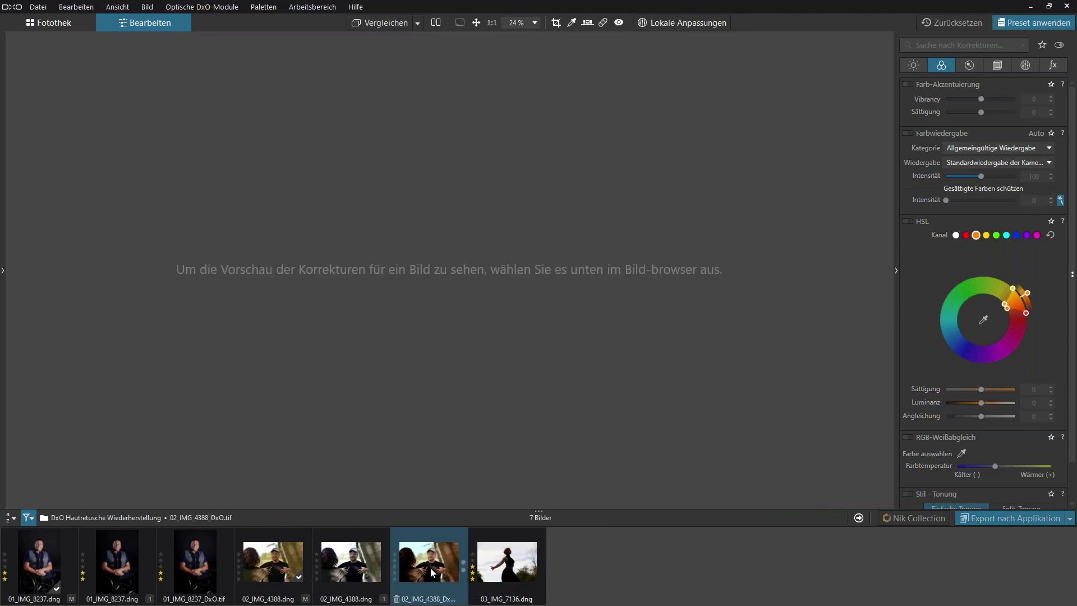
{"action": "left_click", "coordinate": [430, 567]}
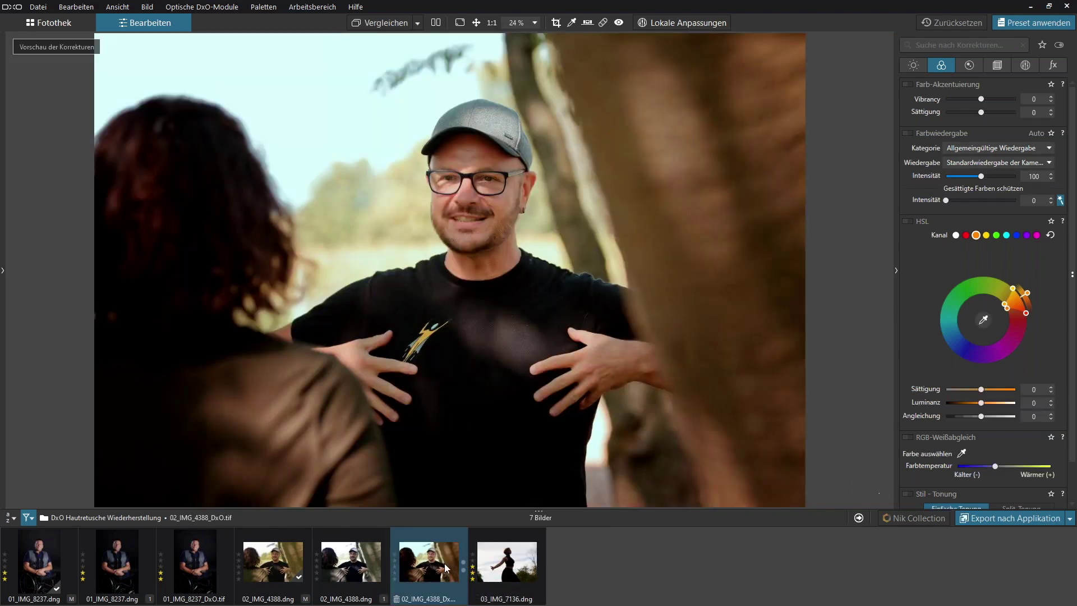
{"action": "left_click", "coordinate": [994, 519]}
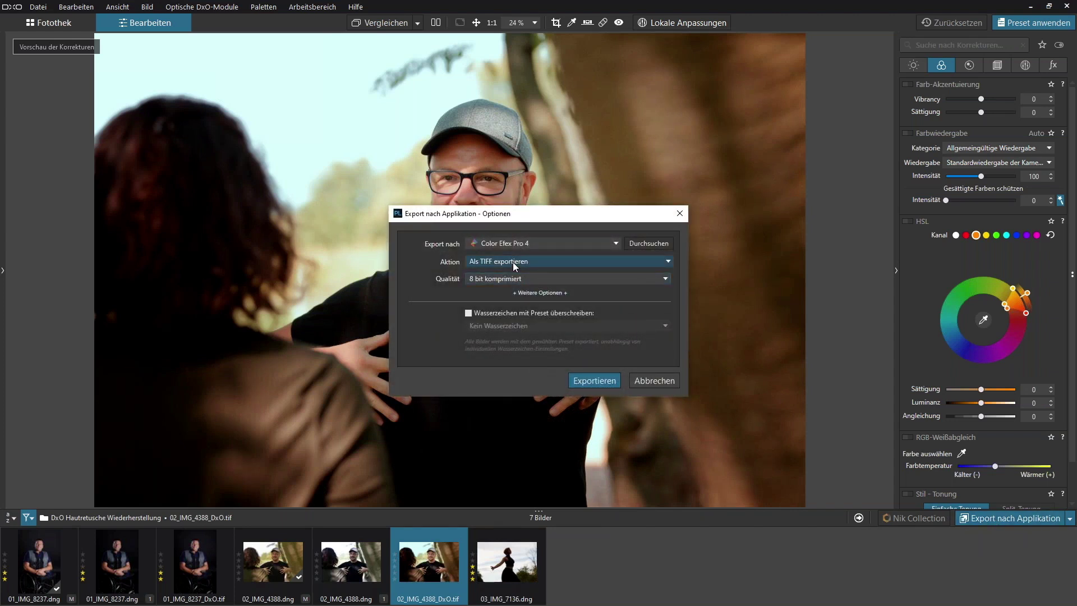
{"action": "left_click", "coordinate": [514, 263]}
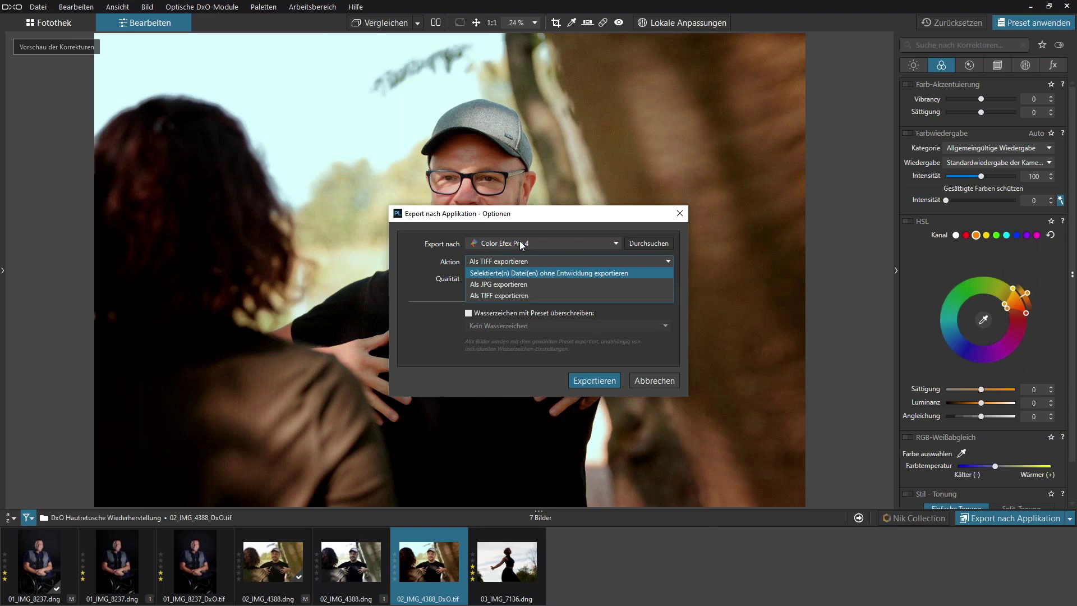
{"action": "left_click", "coordinate": [523, 273]}
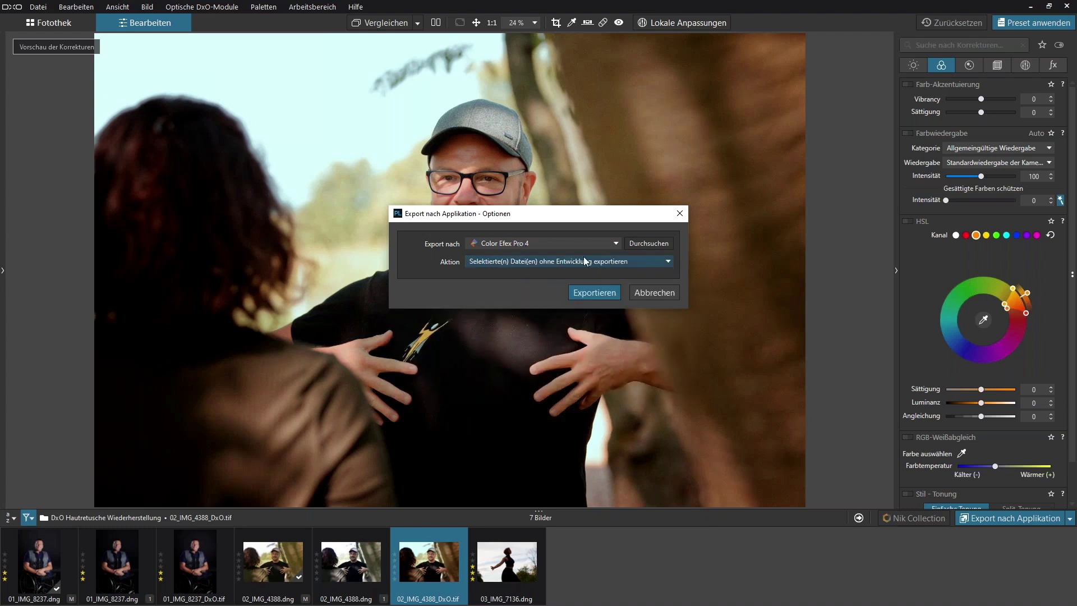
{"action": "left_click", "coordinate": [594, 292]}
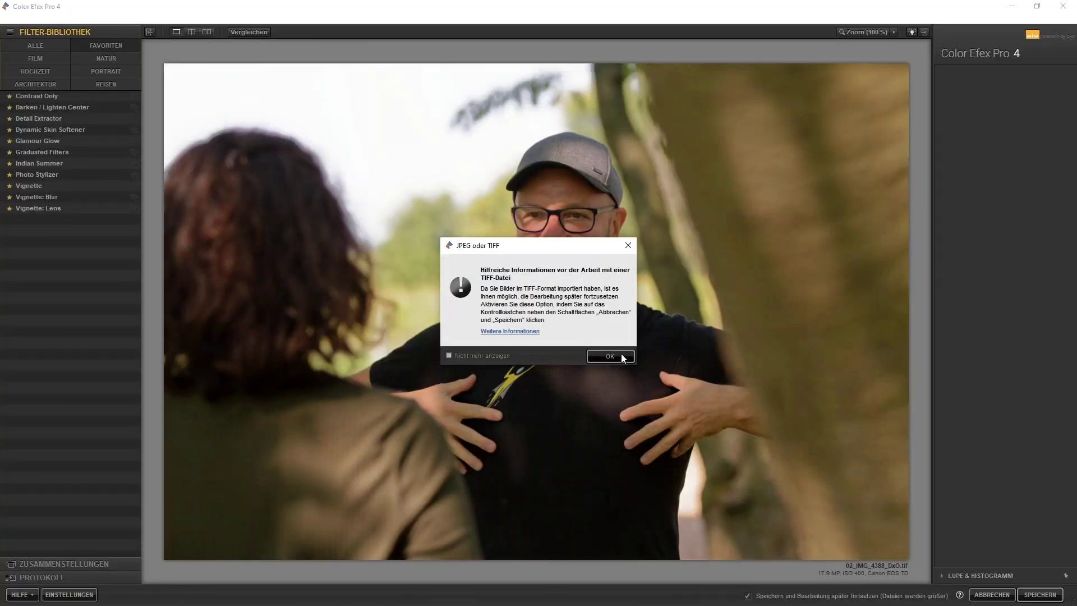
{"action": "left_click", "coordinate": [622, 353]}
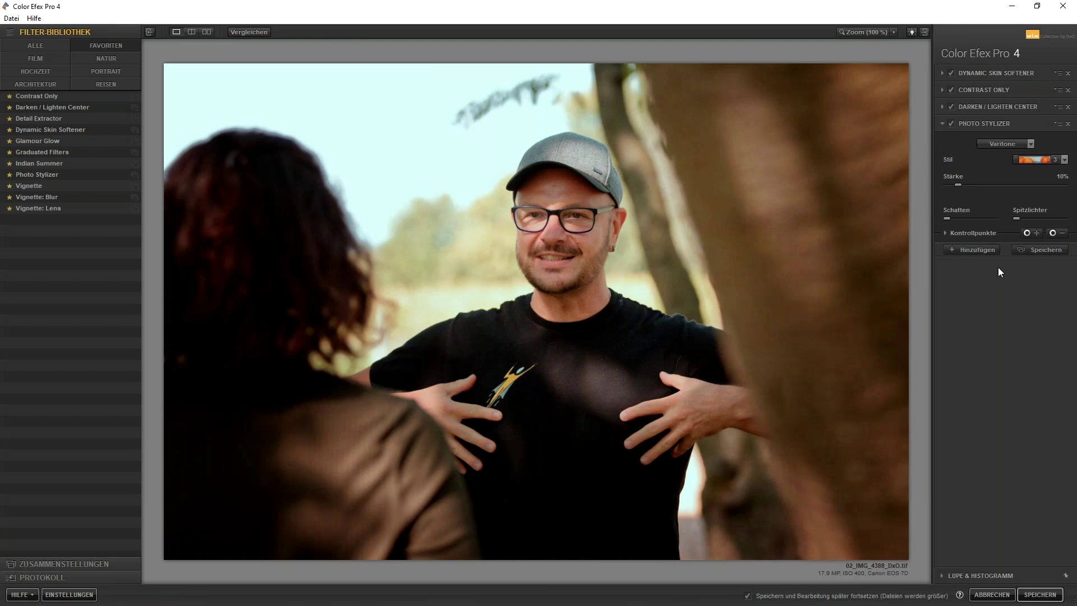
{"action": "left_click", "coordinate": [950, 90]}
{"action": "left_click", "coordinate": [953, 107]}
{"action": "left_click", "coordinate": [953, 107]}
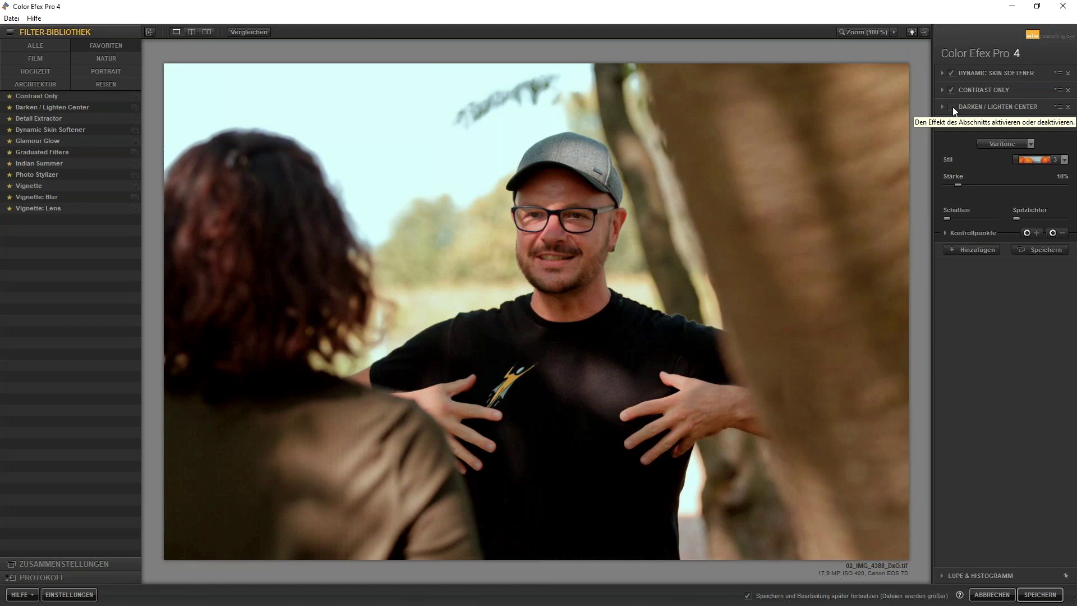
{"action": "left_click", "coordinate": [988, 594]}
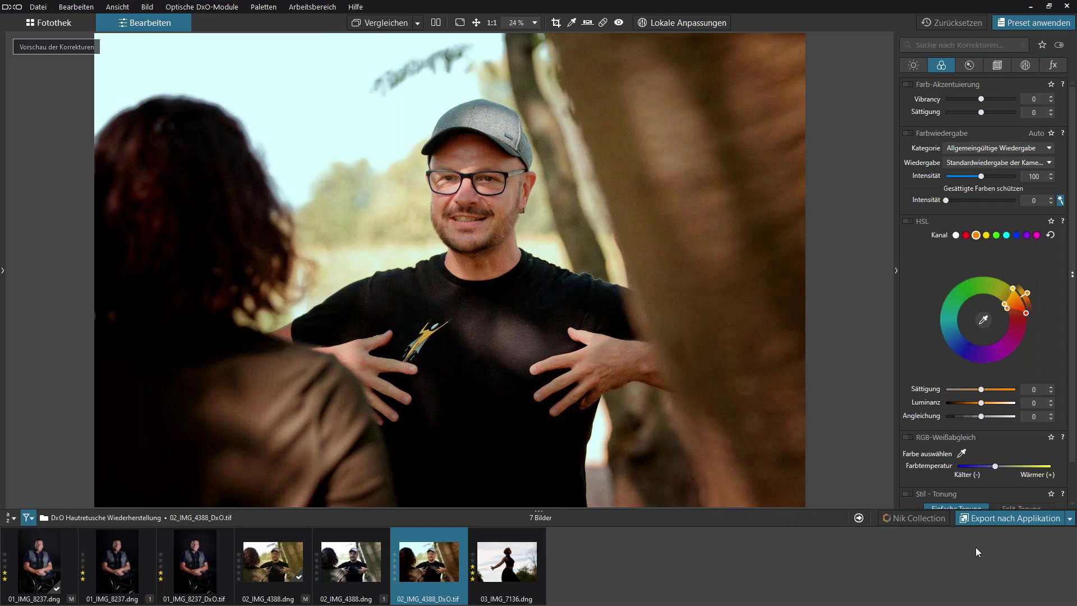
Step: Open 03_IMG_7136.dng, warm its colour temperature, and enable HSL on all colours
{"action": "left_click", "coordinate": [503, 568]}
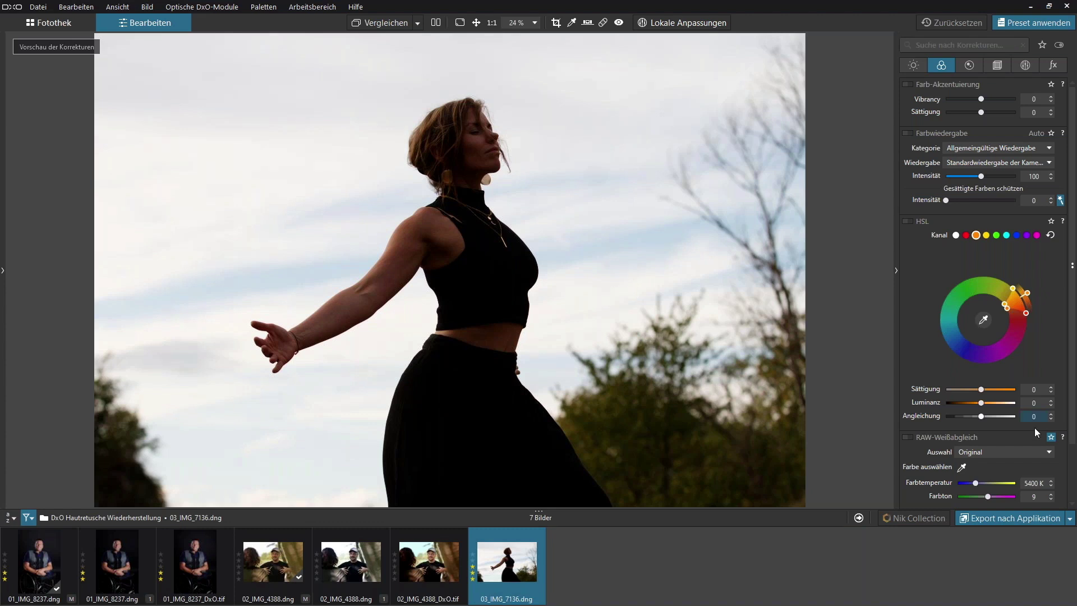
{"action": "left_click_drag", "start_coordinate": [976, 482], "coordinate": [986, 484]}
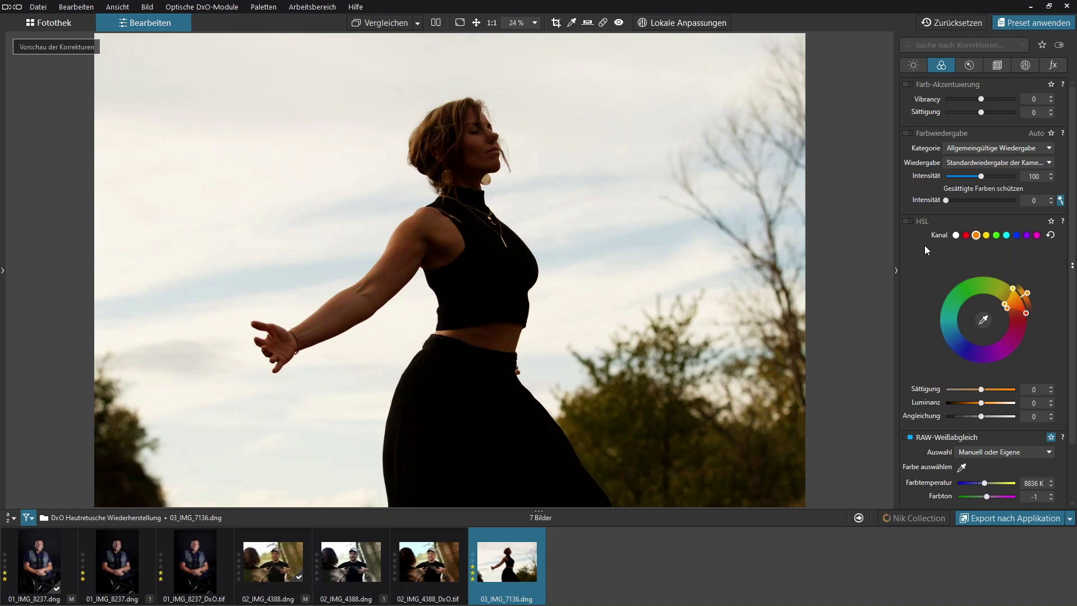
{"action": "left_click", "coordinate": [909, 221]}
{"action": "left_click", "coordinate": [956, 236]}
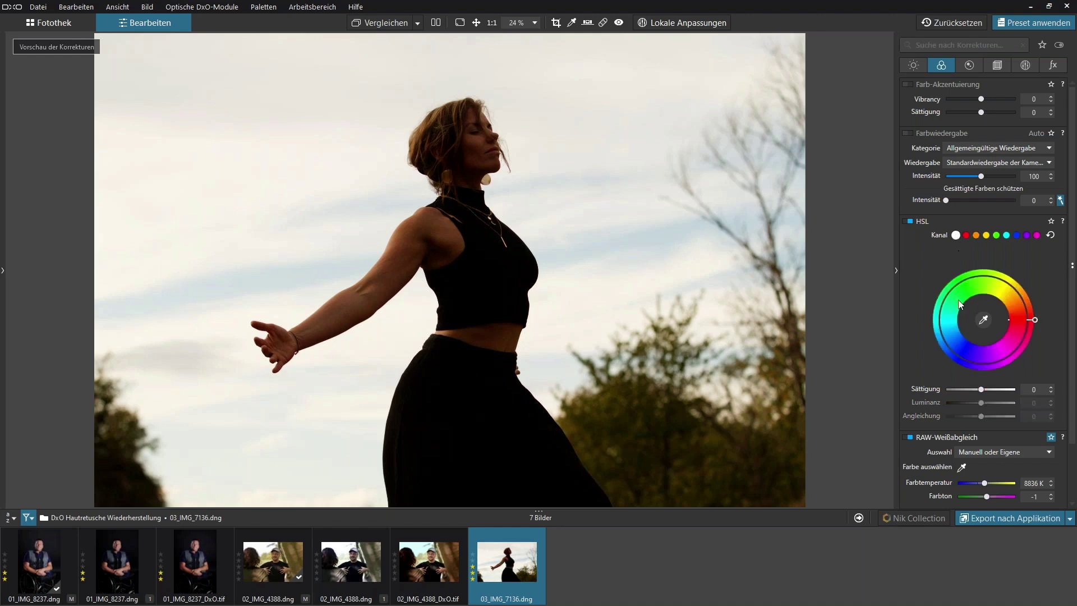
{"action": "mouse_move", "coordinate": [1035, 320]}
{"action": "left_mouse_down"}
{"action": "mouse_move", "coordinate": [971, 369]}
{"action": "mouse_move", "coordinate": [1035, 321]}
{"action": "left_mouse_up"}
Step: Sample the sky's cyan and set its HSL saturation to 100 and luminance to -44
{"action": "left_click", "coordinate": [984, 320]}
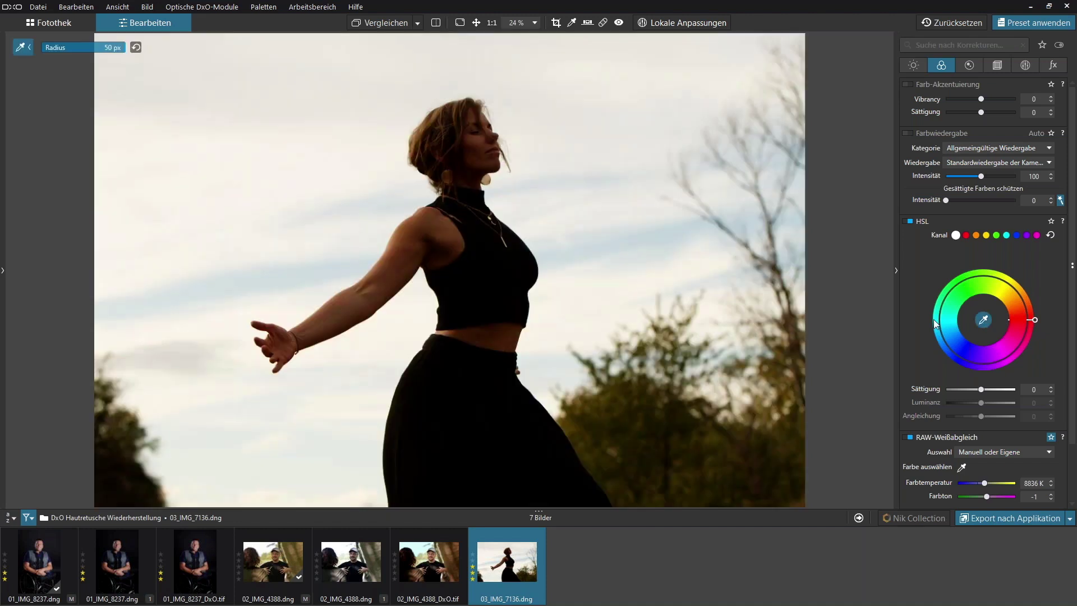
{"action": "left_click", "coordinate": [268, 279]}
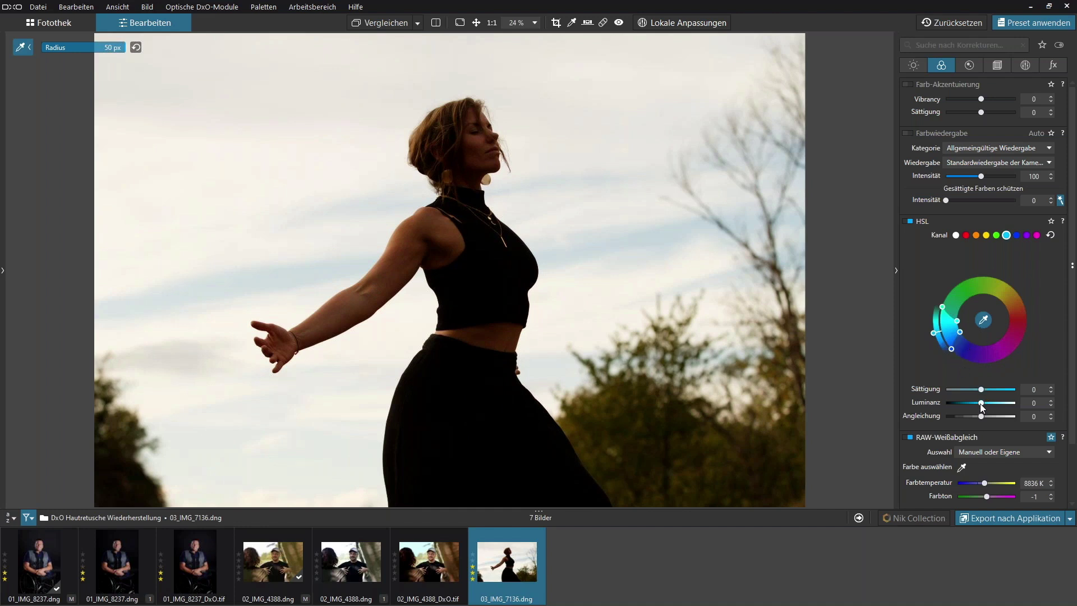
{"action": "left_click_drag", "start_coordinate": [1005, 395], "coordinate": [1072, 395]}
{"action": "left_click_drag", "start_coordinate": [935, 336], "coordinate": [942, 348]}
{"action": "mouse_move", "coordinate": [972, 402]}
{"action": "left_mouse_down"}
{"action": "mouse_move", "coordinate": [955, 403]}
{"action": "mouse_move", "coordinate": [965, 403]}
{"action": "left_mouse_up"}
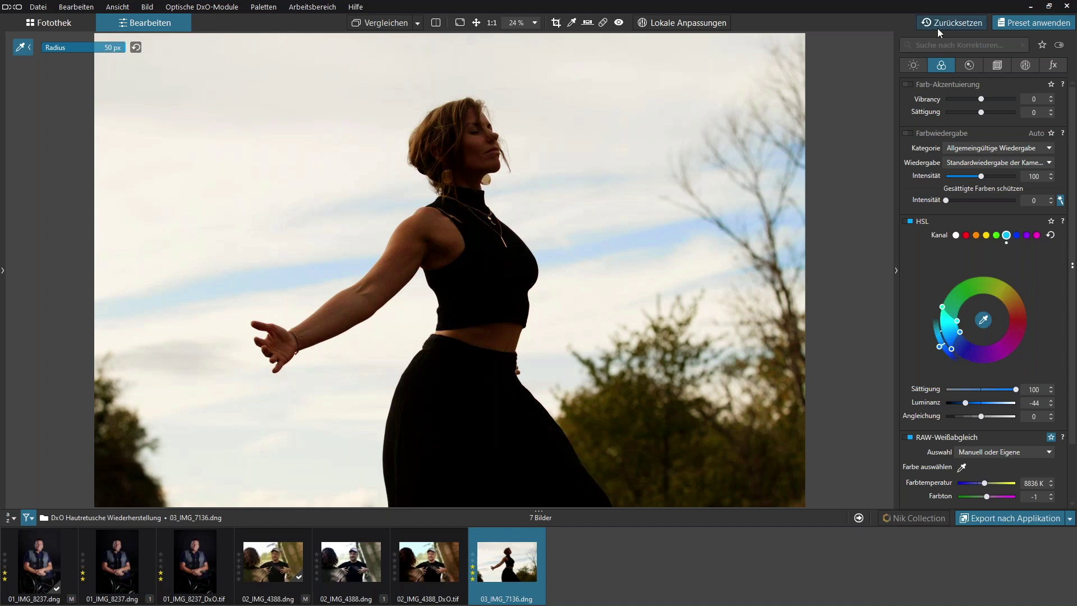
{"action": "left_click", "coordinate": [911, 66]}
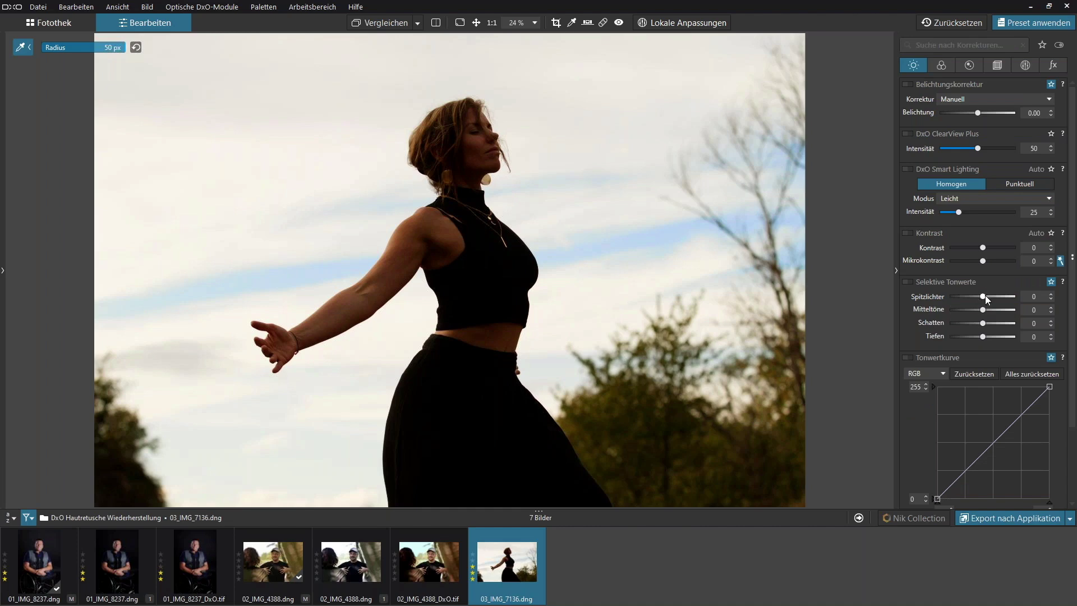
Step: Set Selektive Tonwerte highlights to 64 and shadows to 44 to reveal the dancer
{"action": "left_click_drag", "start_coordinate": [985, 295], "coordinate": [1004, 303]}
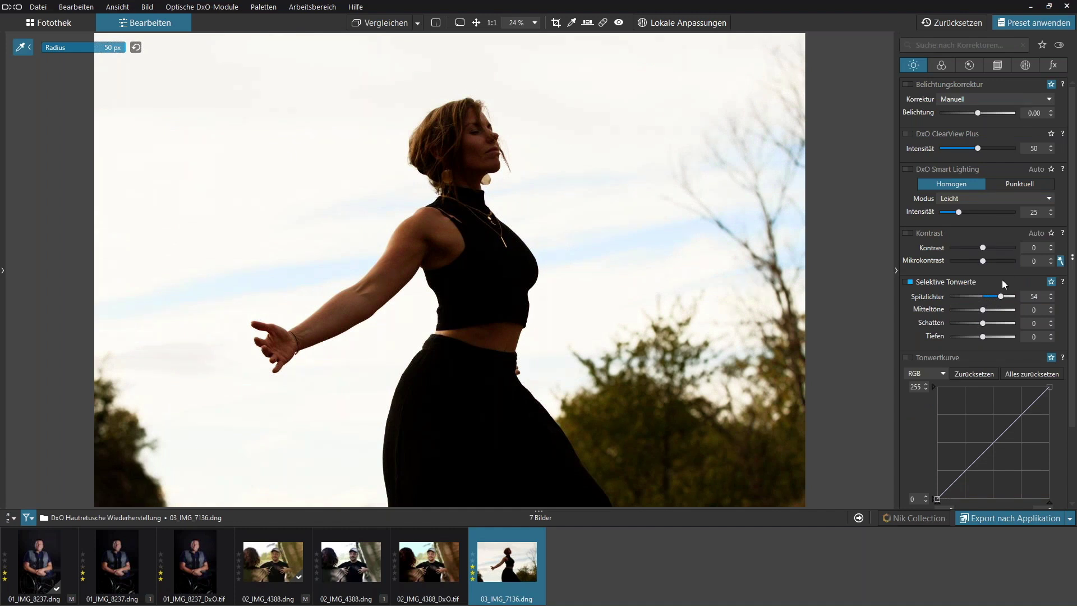
{"action": "left_click_drag", "start_coordinate": [1009, 295], "coordinate": [1004, 298]}
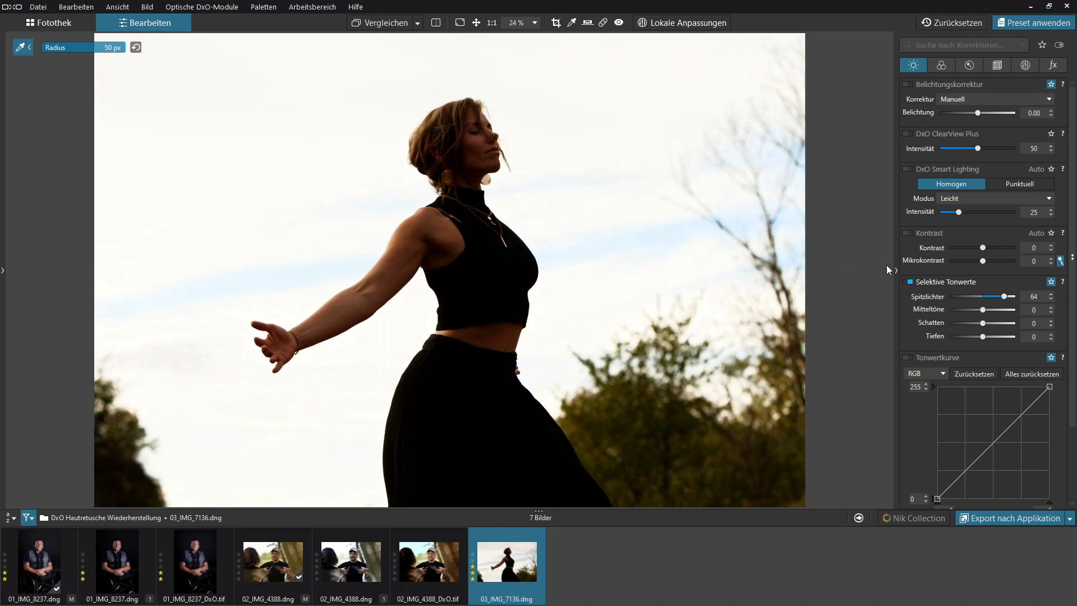
{"action": "left_click", "coordinate": [947, 67]}
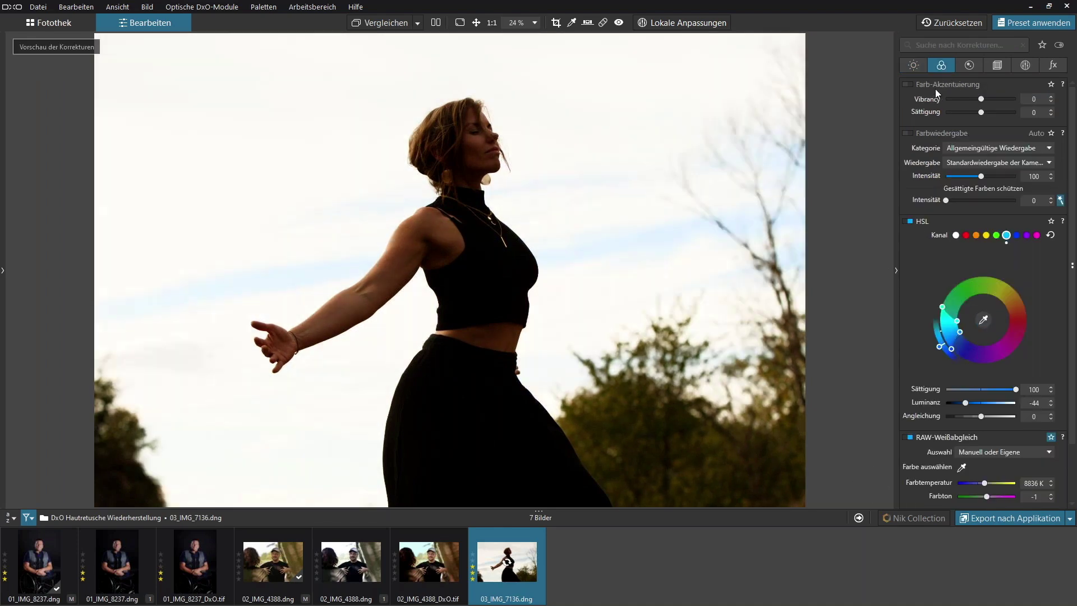
{"action": "left_click", "coordinate": [914, 66]}
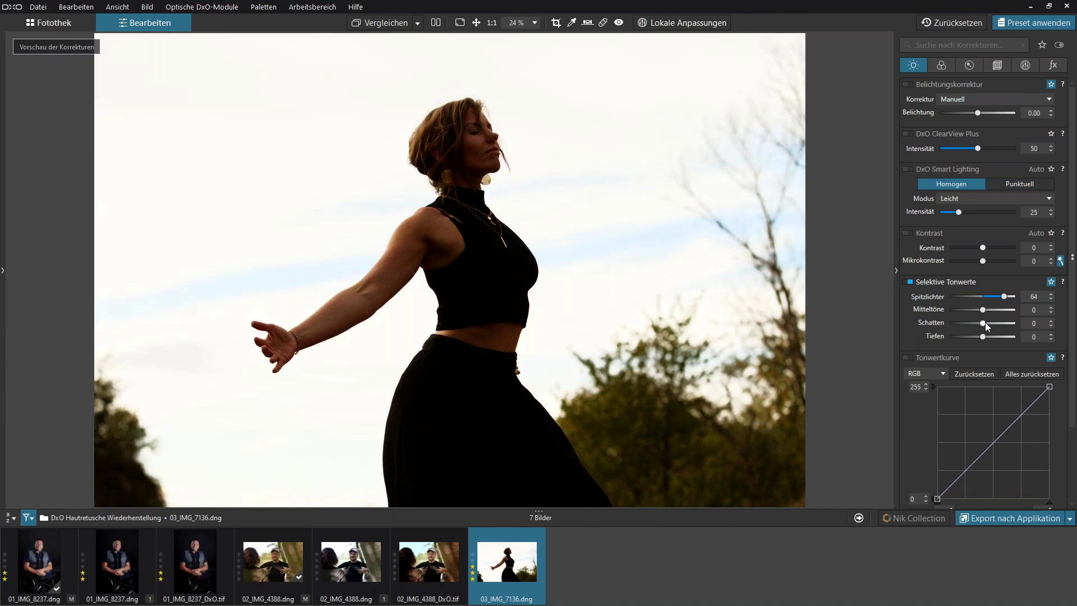
{"action": "left_click_drag", "start_coordinate": [989, 324], "coordinate": [991, 326]}
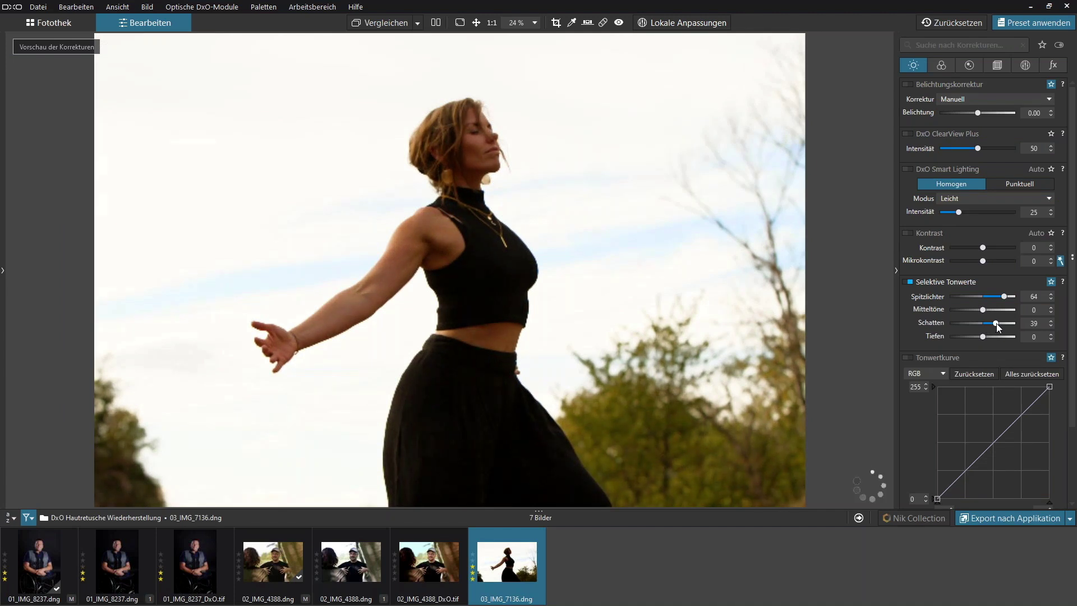
{"action": "left_click_drag", "start_coordinate": [996, 324], "coordinate": [999, 328]}
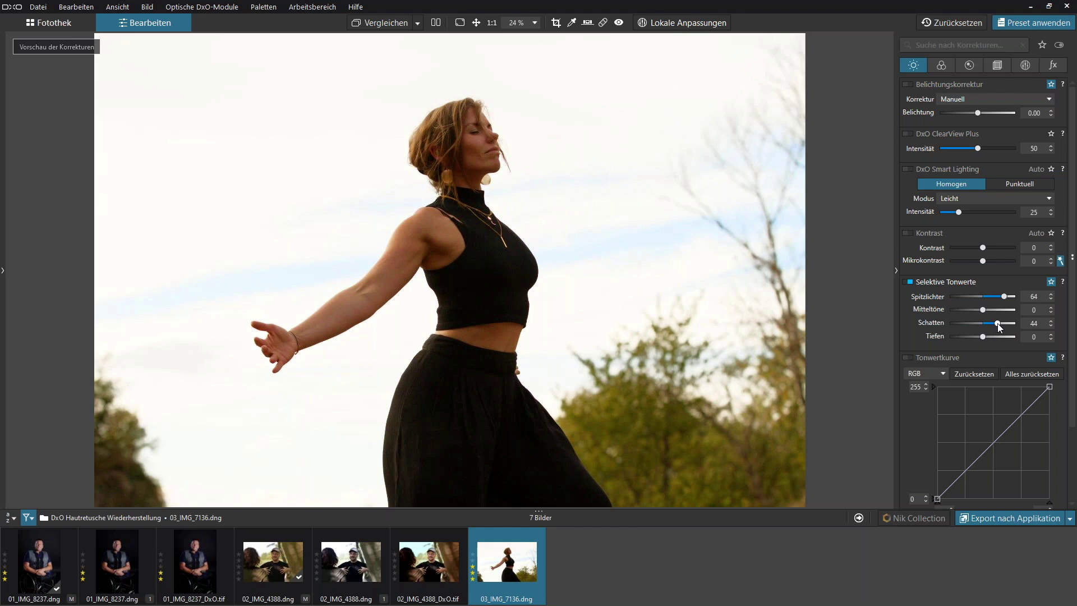
{"action": "left_click", "coordinate": [944, 65]}
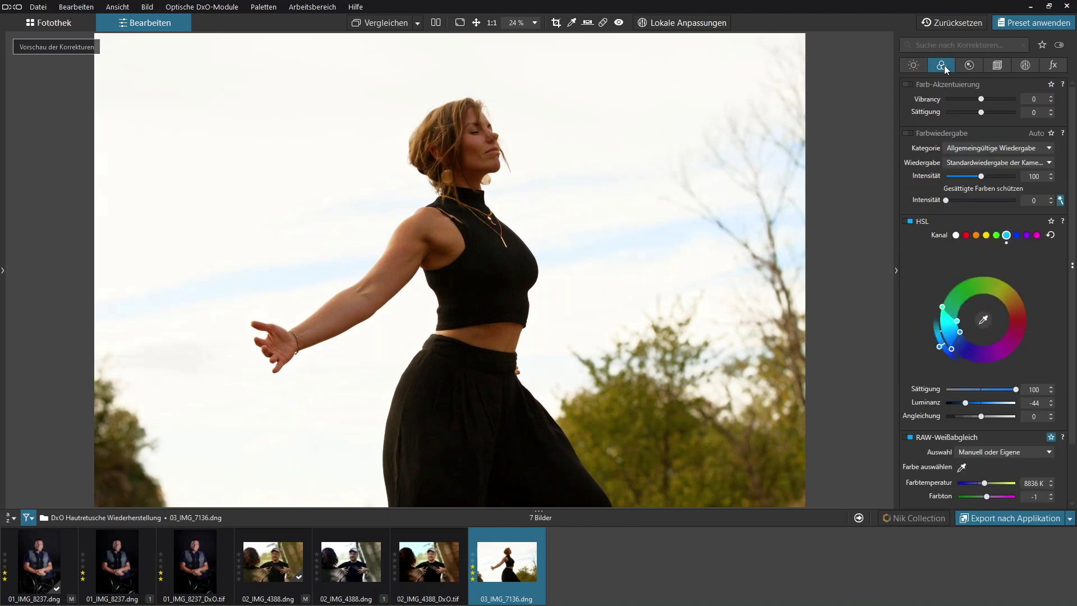
Step: Sample her skin tone with the HSL eyedropper and drop that range's saturation to -100
{"action": "left_click", "coordinate": [987, 321]}
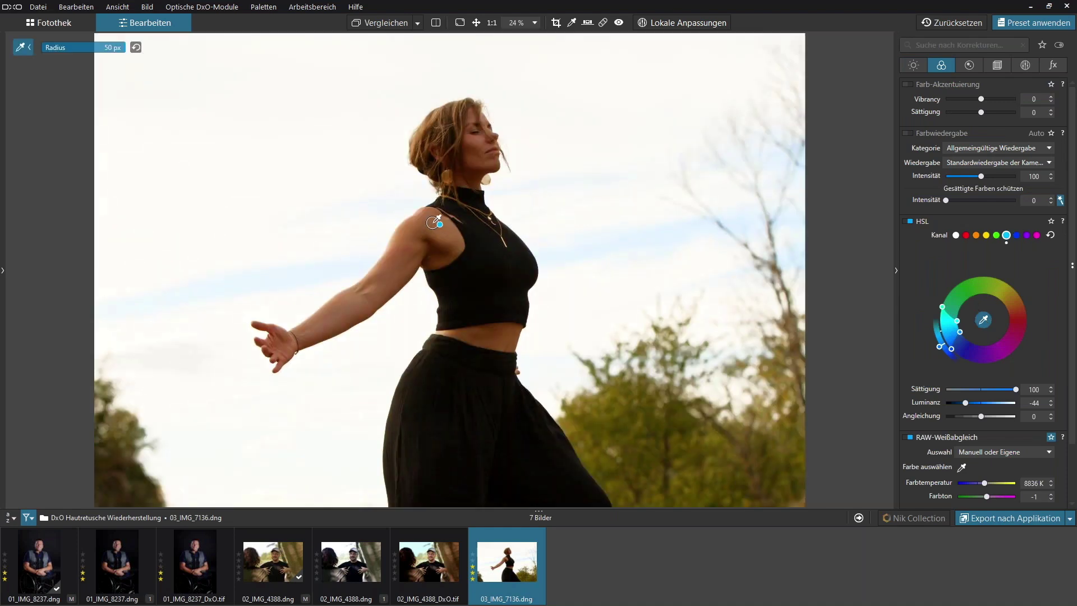
{"action": "left_click", "coordinate": [433, 222]}
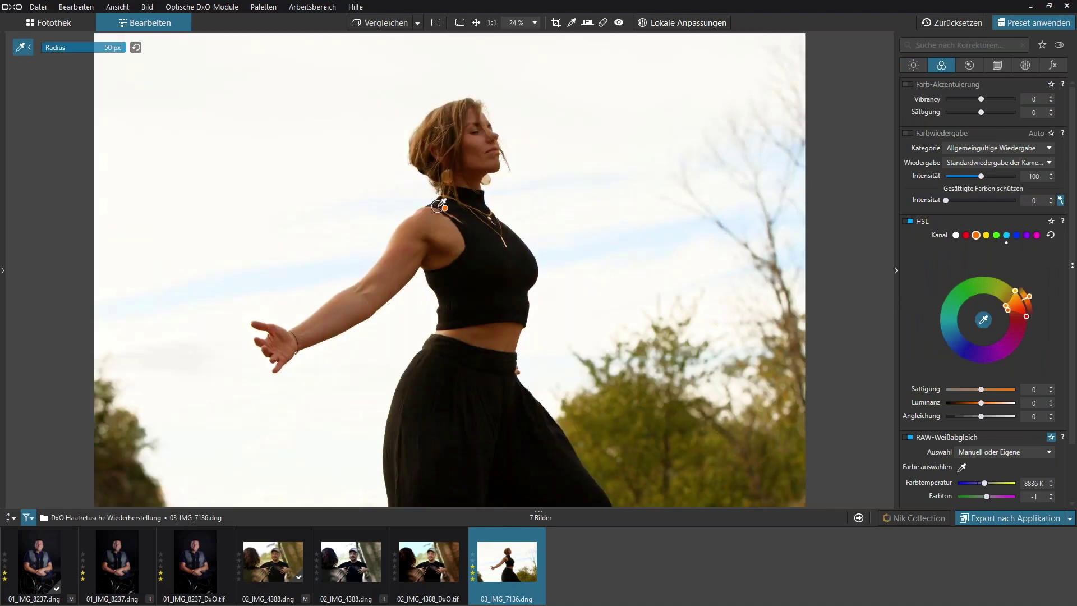
{"action": "left_click", "coordinate": [478, 145]}
{"action": "left_click", "coordinate": [477, 149]}
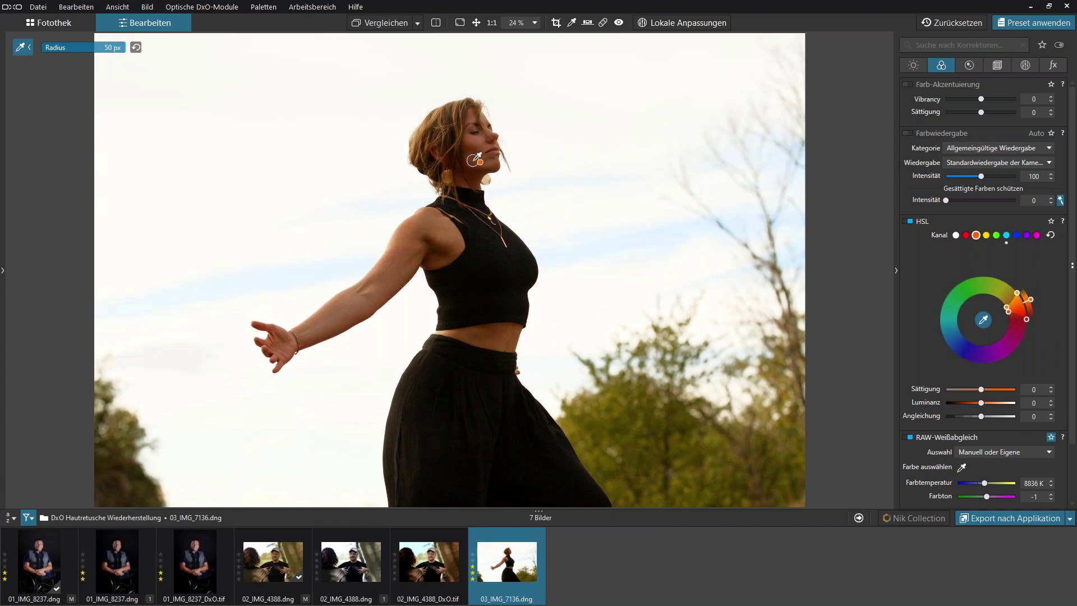
{"action": "left_click", "coordinate": [433, 229]}
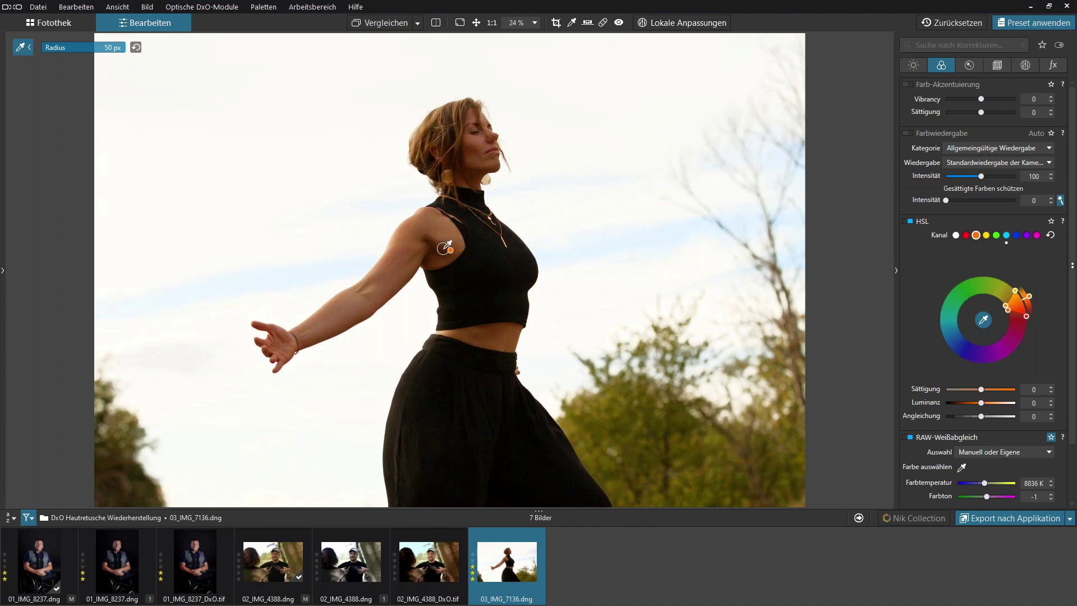
{"action": "left_click", "coordinate": [403, 257]}
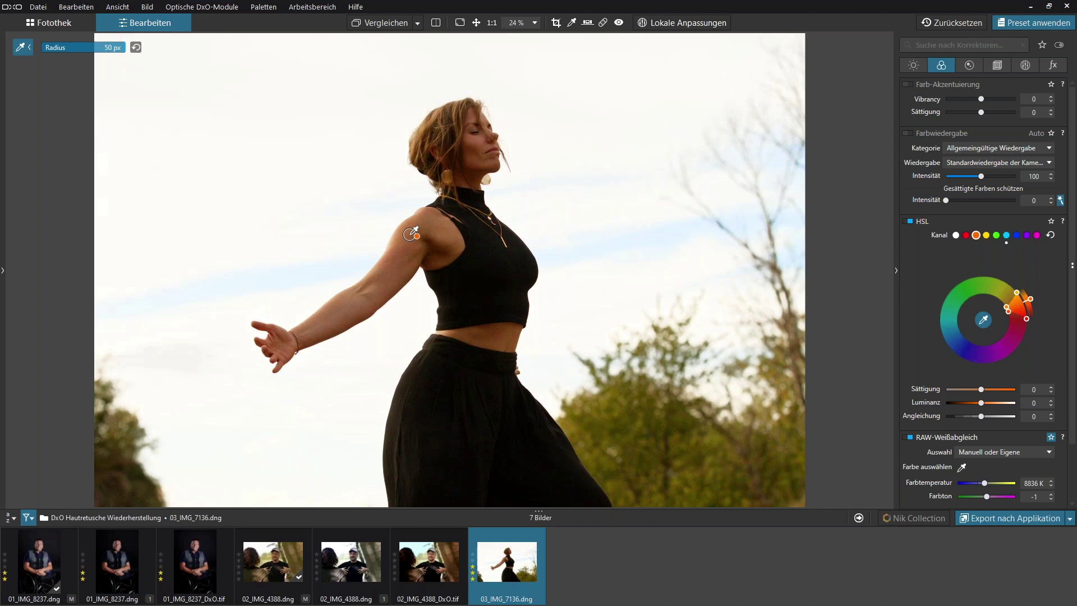
{"action": "left_click_drag", "start_coordinate": [981, 389], "coordinate": [908, 391]}
Step: Widen the orange hue range on the wheel until her face and skin turn grey
{"action": "left_click_drag", "start_coordinate": [1016, 293], "coordinate": [1027, 325]}
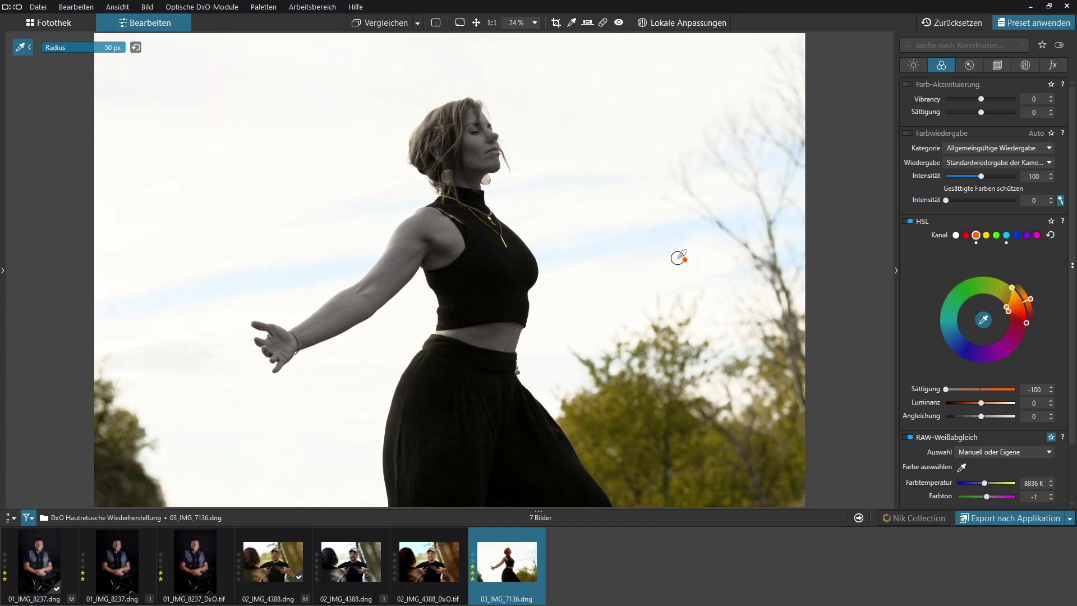
{"action": "left_click", "coordinate": [984, 319]}
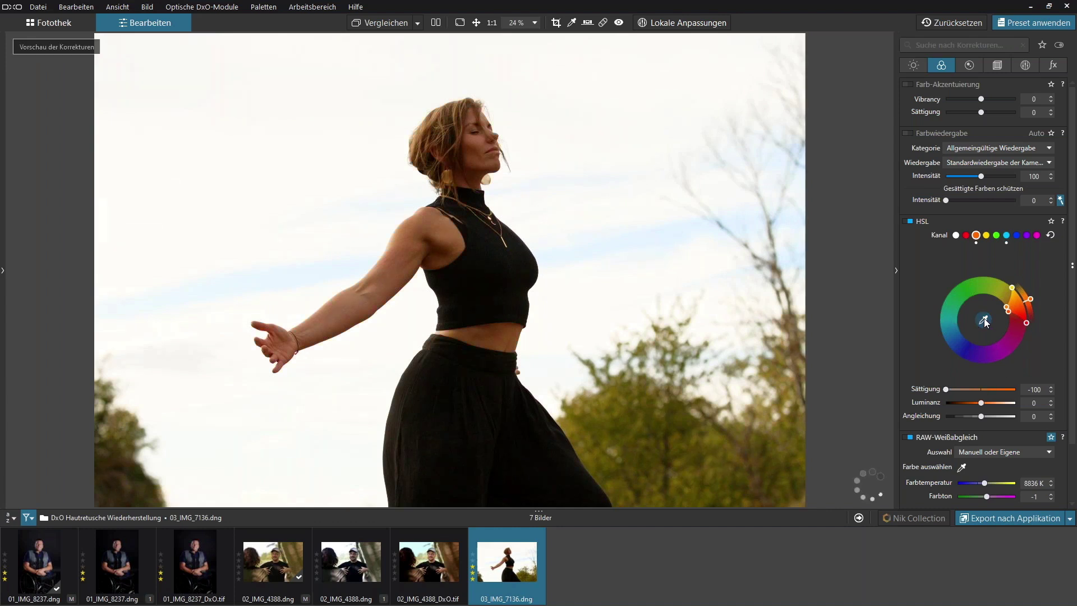
{"action": "left_click", "coordinate": [487, 144]}
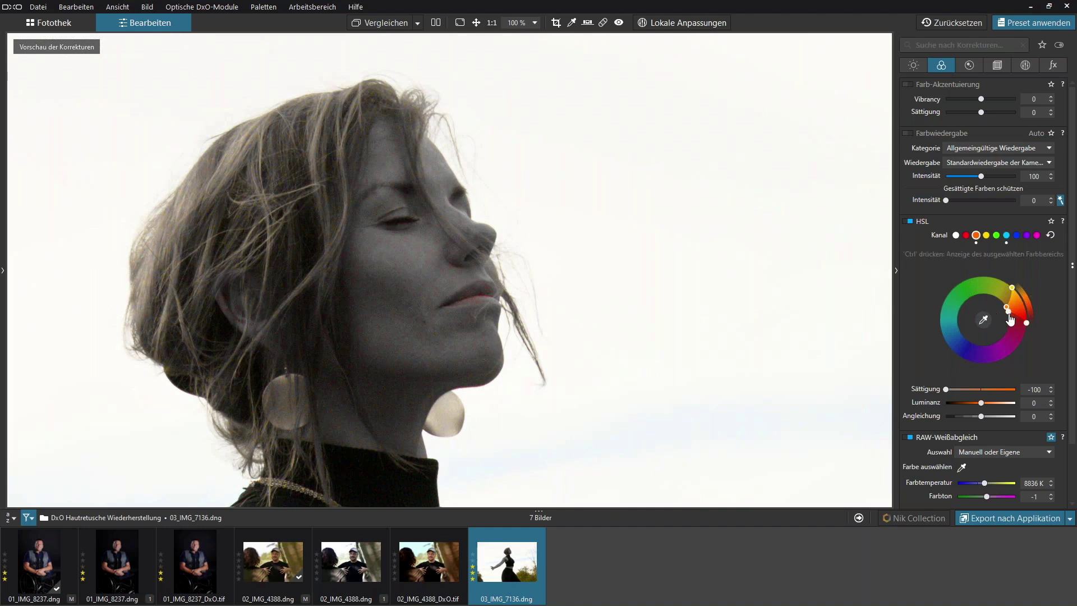
{"action": "left_click_drag", "start_coordinate": [1010, 318], "coordinate": [1025, 340]}
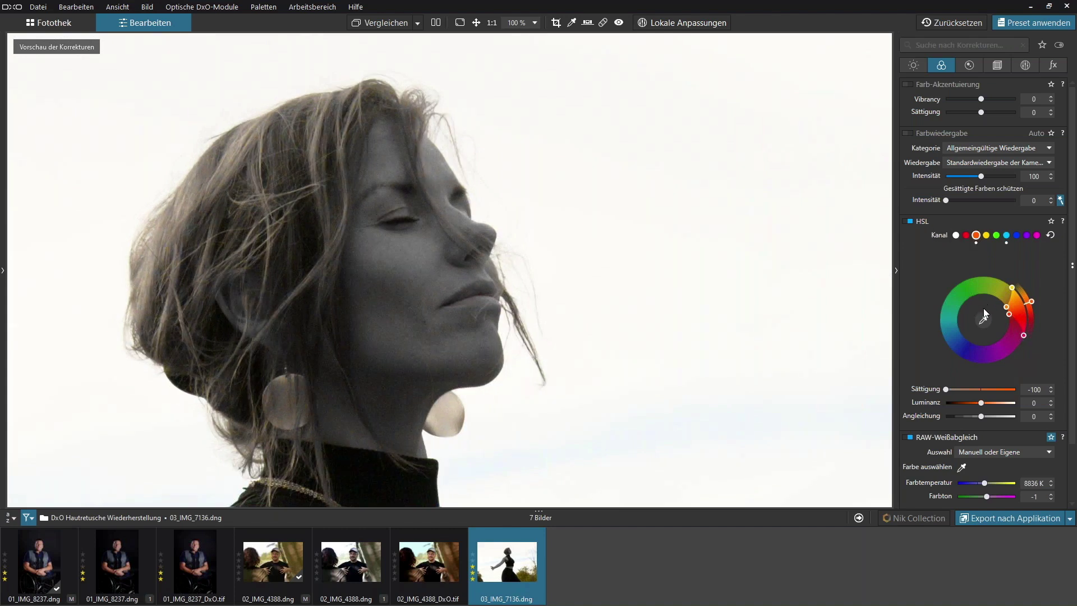
{"action": "left_click", "coordinate": [571, 277]}
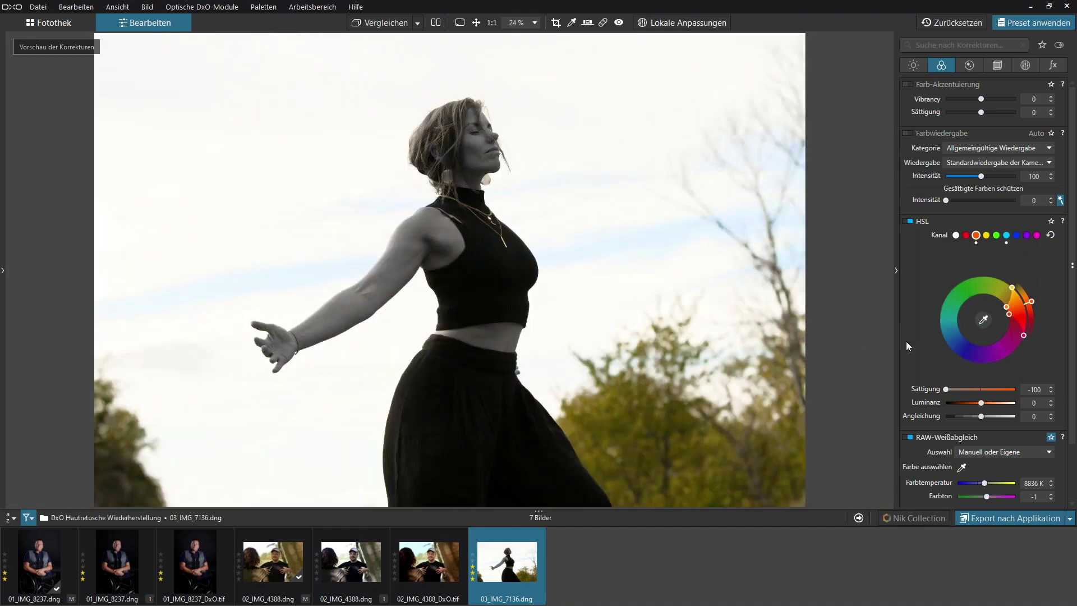
Step: Return the skin saturation to 0, raise luminance to 30, and compare HSL on and off
{"action": "left_click_drag", "start_coordinate": [946, 389], "coordinate": [981, 390]}
{"action": "left_click_drag", "start_coordinate": [984, 403], "coordinate": [991, 404]}
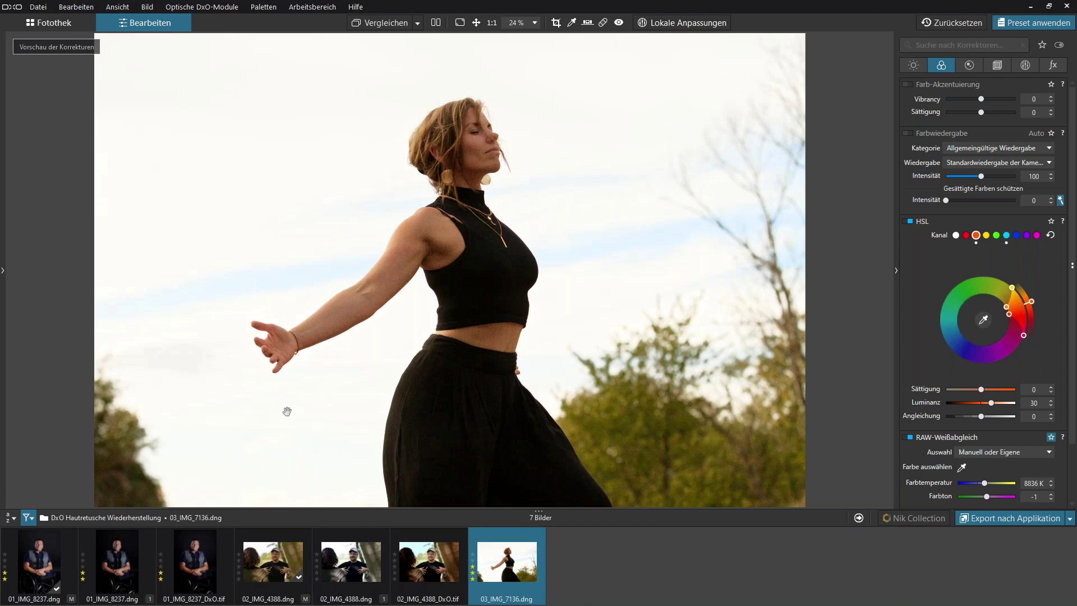
{"action": "left_click", "coordinate": [911, 221]}
{"action": "left_click", "coordinate": [910, 221]}
{"action": "left_click", "coordinate": [910, 221]}
{"action": "left_click", "coordinate": [910, 222]}
{"action": "left_click", "coordinate": [910, 221]}
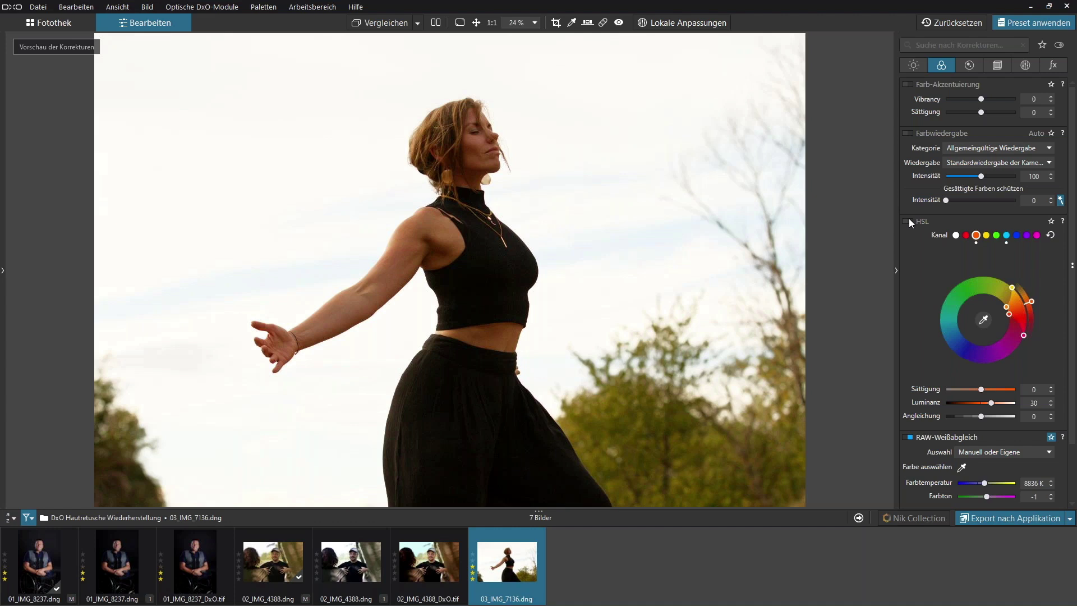
{"action": "left_click", "coordinate": [910, 221]}
{"action": "left_click", "coordinate": [910, 221]}
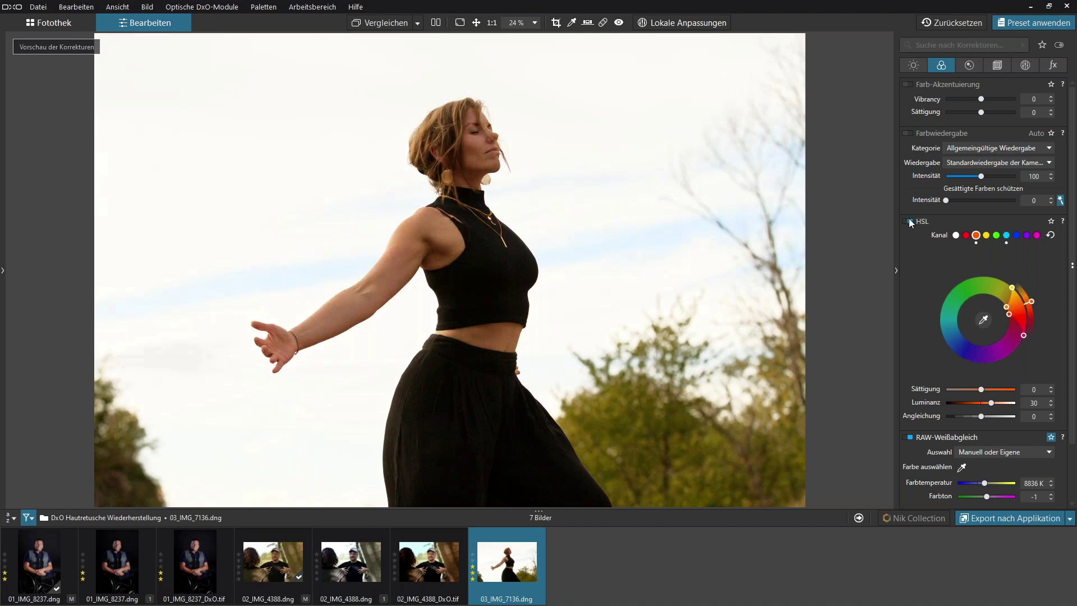
Step: Zoom to 100% on the dancer's waist where stray fingers show beside the skirt
{"action": "left_click", "coordinate": [910, 221]}
{"action": "left_click_drag", "start_coordinate": [481, 145], "coordinate": [499, 230]}
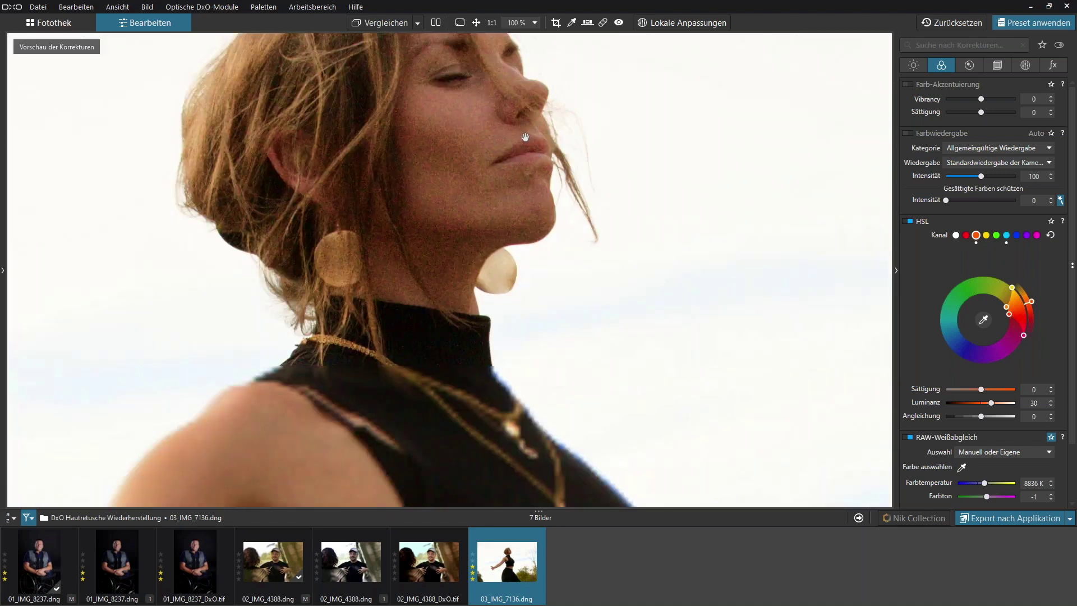
{"action": "left_click", "coordinate": [499, 231]}
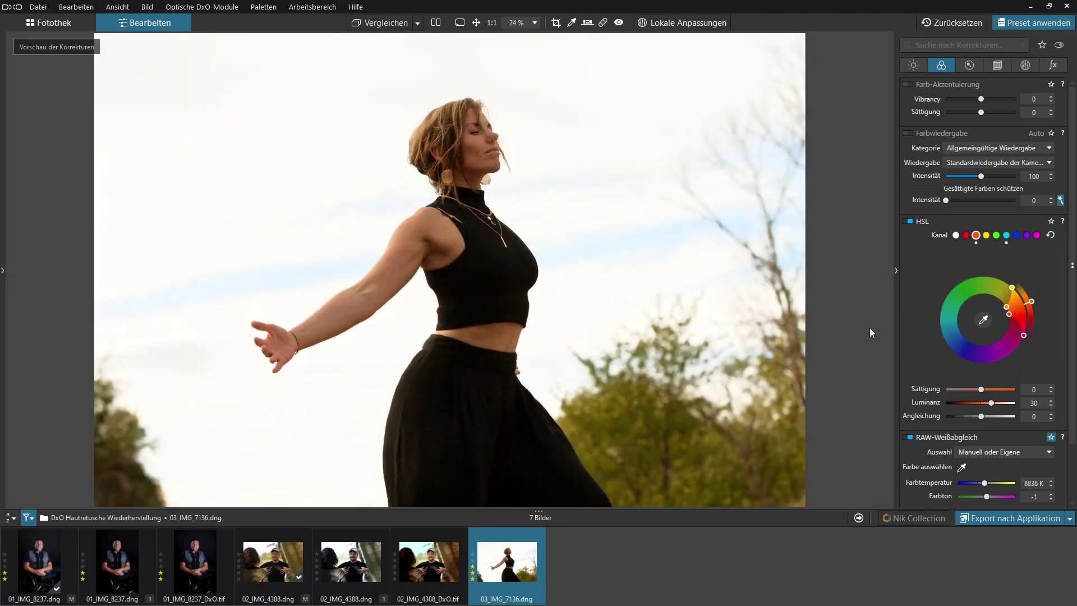
{"action": "left_click", "coordinate": [520, 368]}
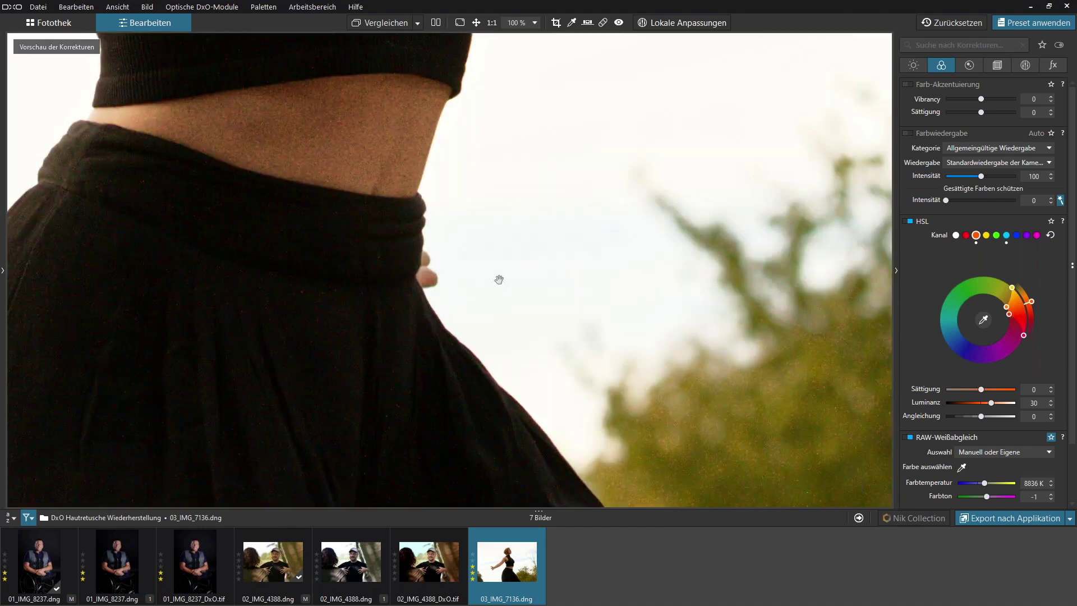
{"action": "left_click", "coordinate": [602, 27]}
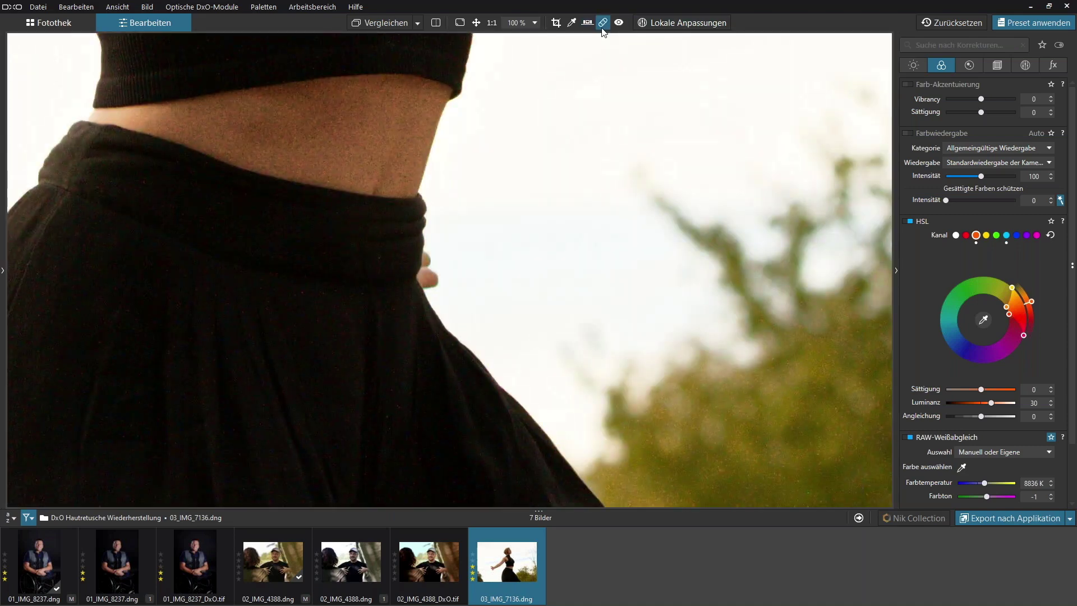
Step: Try the retouch tool in repair mode and shift where it takes its fill from
{"action": "left_click", "coordinate": [602, 28]}
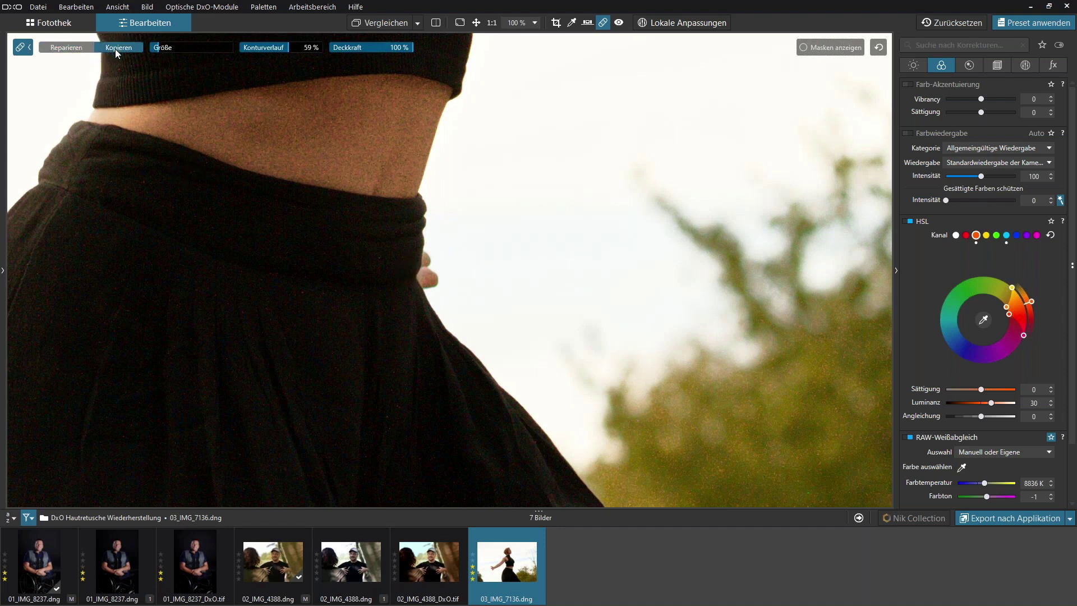
{"action": "left_click", "coordinate": [70, 48]}
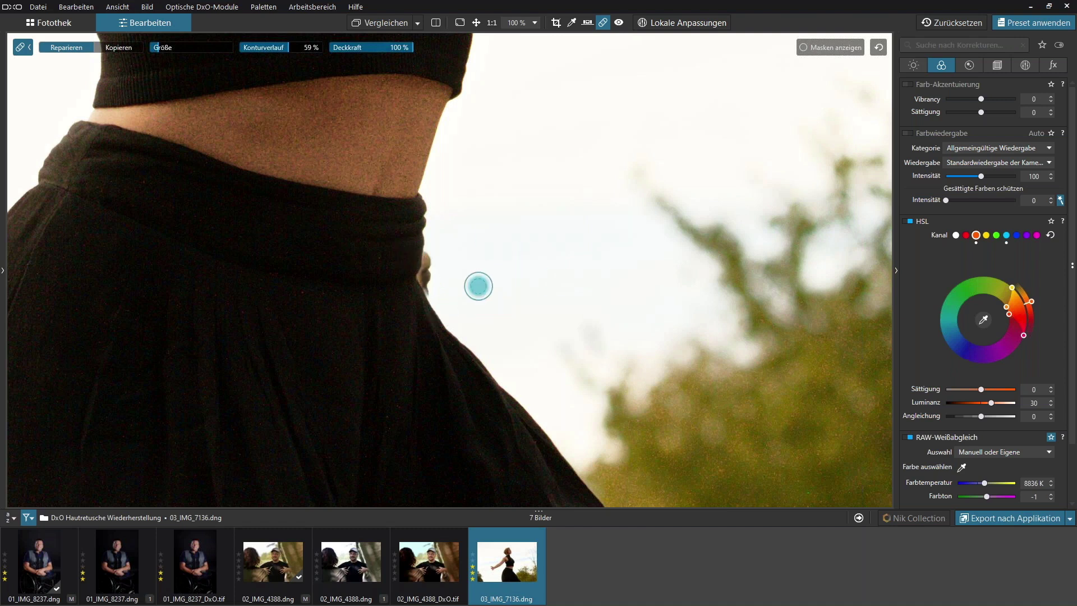
{"action": "left_click", "coordinate": [830, 48]}
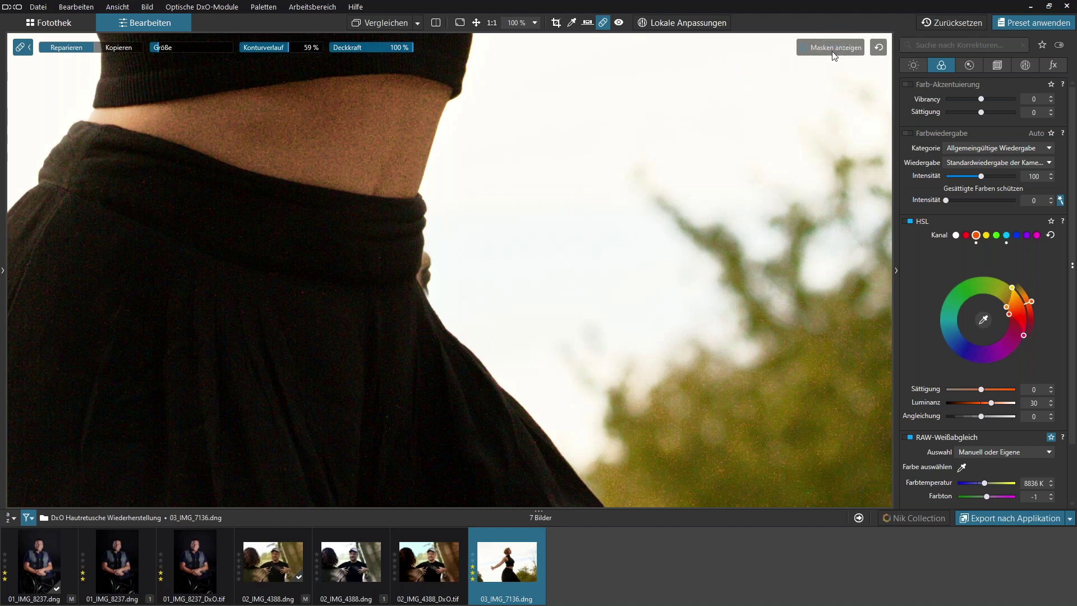
{"action": "left_click_drag", "start_coordinate": [436, 232], "coordinate": [459, 231]}
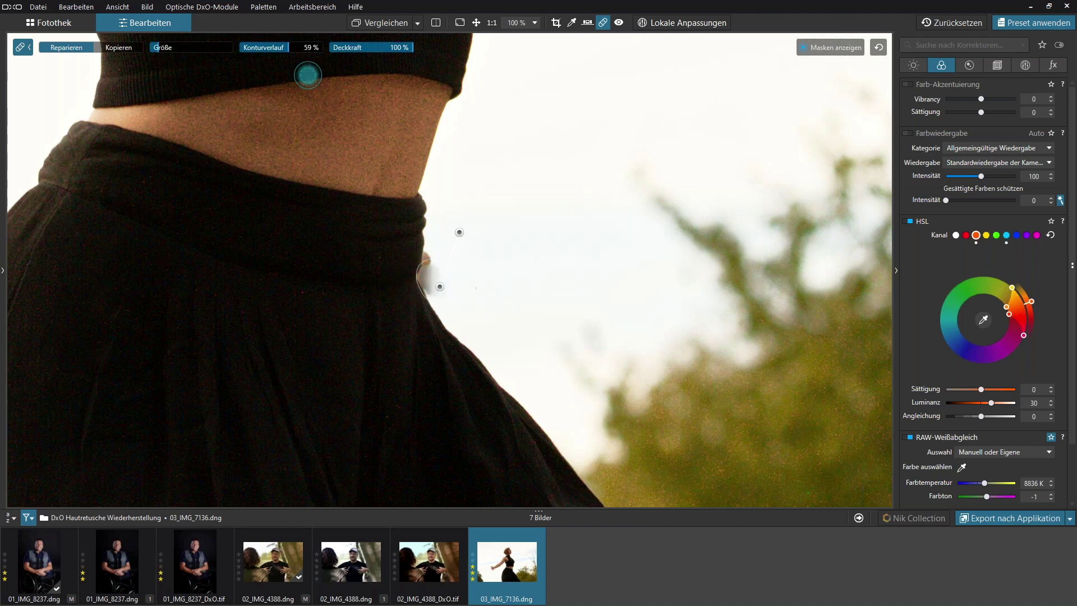
Step: In Kopieren mode, paint over the fingers along the skirt edge using clean sky as source
{"action": "left_click", "coordinate": [119, 46]}
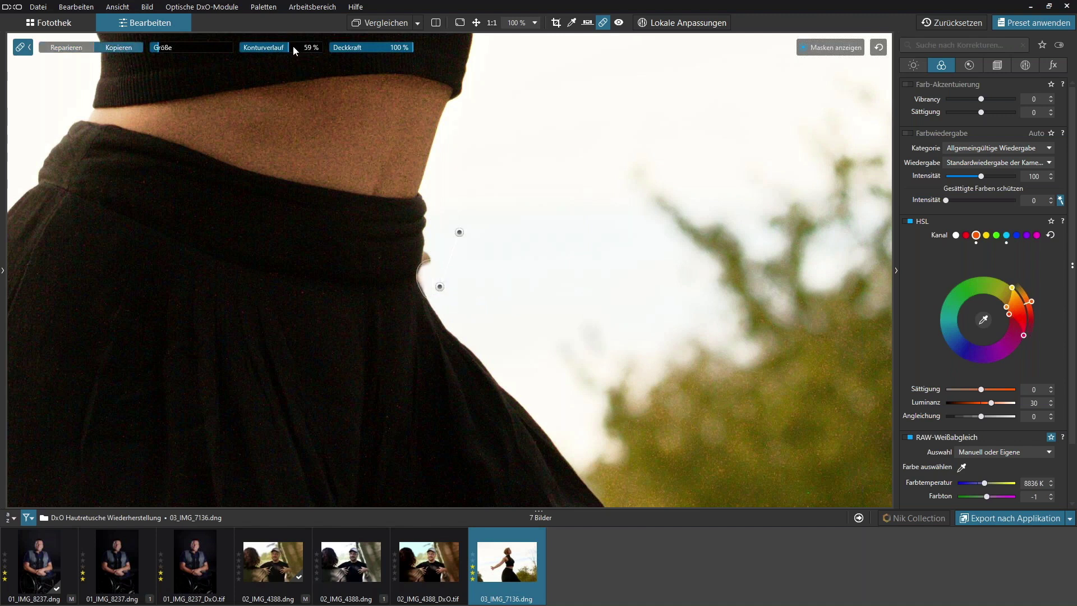
{"action": "scroll", "coordinate": [446, 276], "scroll_direction": "up", "scroll_amount": 1}
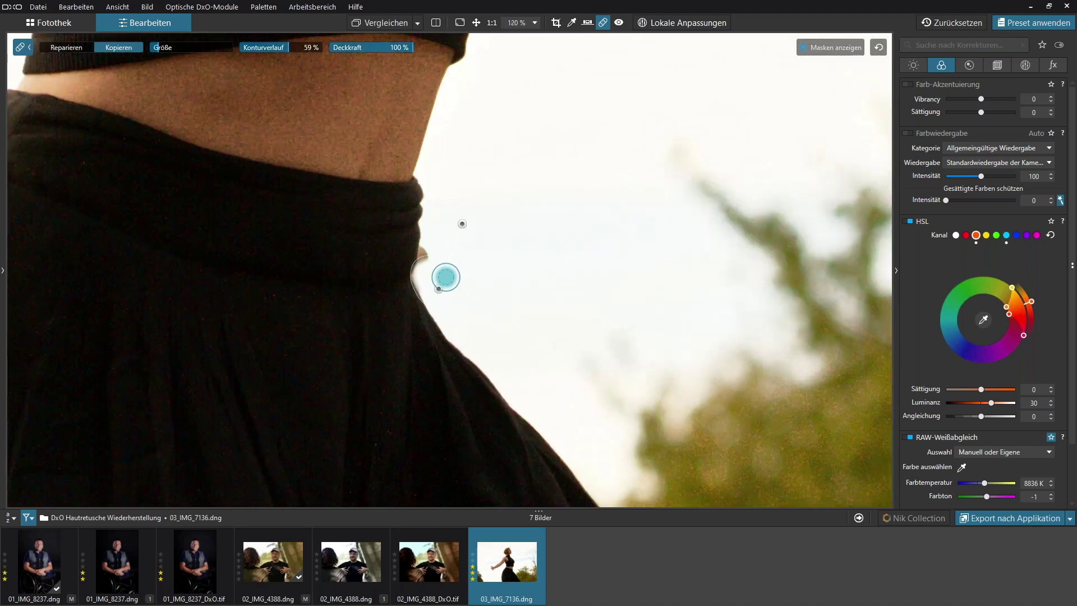
{"action": "scroll", "coordinate": [446, 277], "scroll_direction": "up", "scroll_amount": 3}
{"action": "scroll", "coordinate": [423, 260], "scroll_direction": "up", "scroll_amount": 2}
{"action": "mouse_move", "coordinate": [380, 239]}
{"action": "left_mouse_down"}
{"action": "mouse_move", "coordinate": [376, 180]}
{"action": "mouse_move", "coordinate": [369, 210]}
{"action": "mouse_move", "coordinate": [379, 176]}
{"action": "left_mouse_up"}
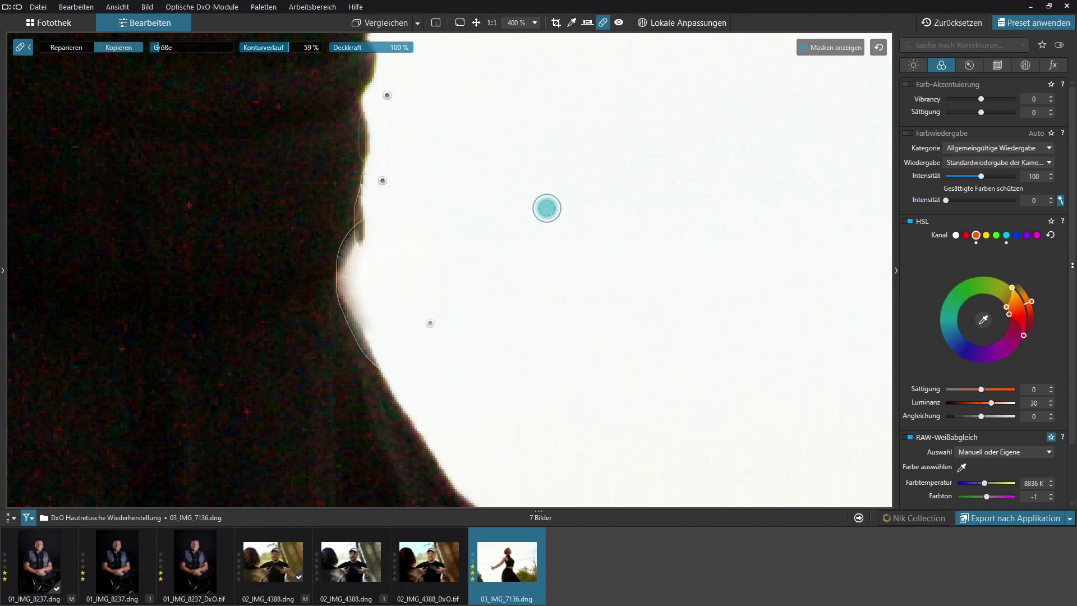
{"action": "left_click_drag", "start_coordinate": [387, 96], "coordinate": [438, 139]}
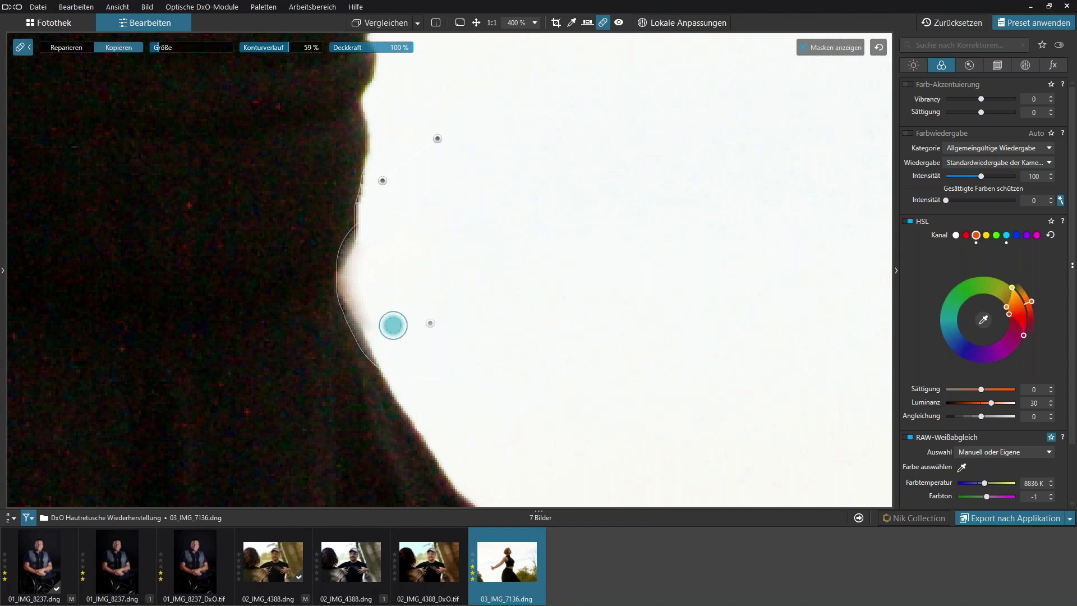
{"action": "left_click_drag", "start_coordinate": [375, 252], "coordinate": [373, 325]}
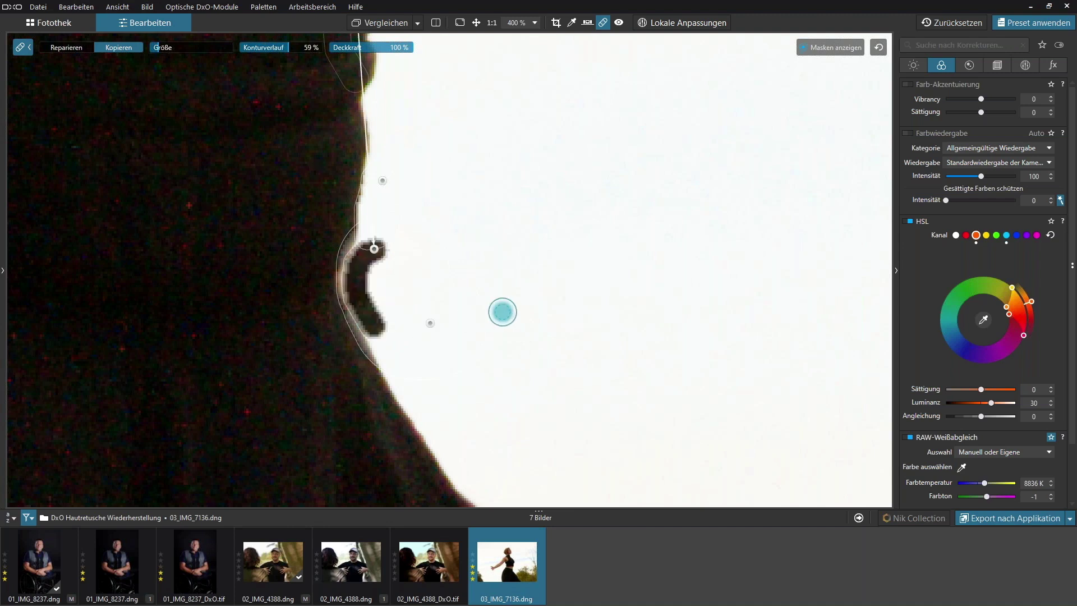
Step: Reposition the retouch to remove the dark bump, then compare with the original via Vergleichen
{"action": "left_click", "coordinate": [373, 29]}
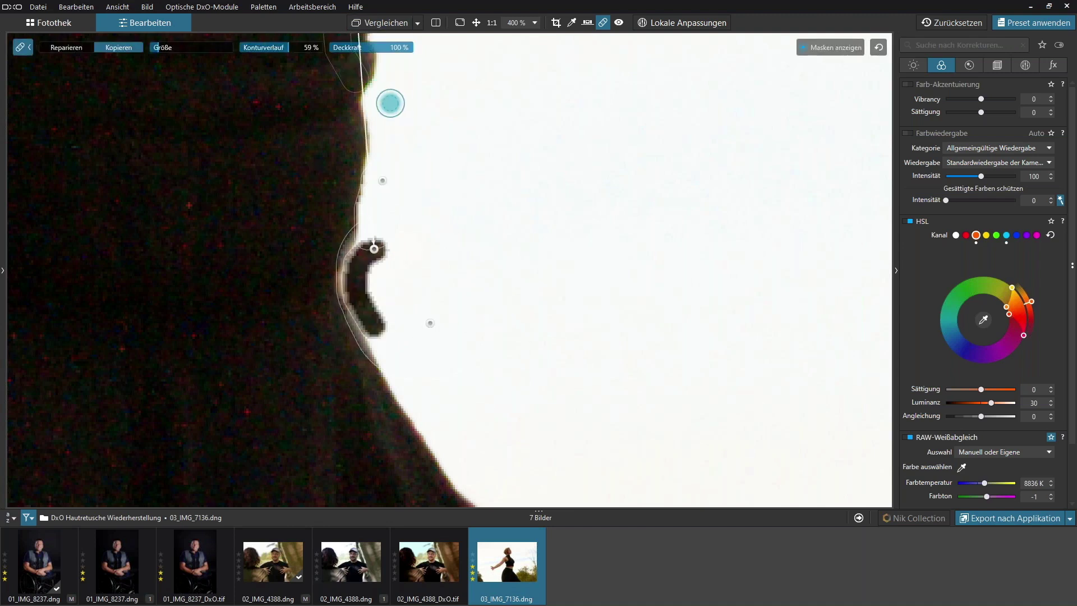
{"action": "left_click_drag", "start_coordinate": [420, 107], "coordinate": [409, 191]}
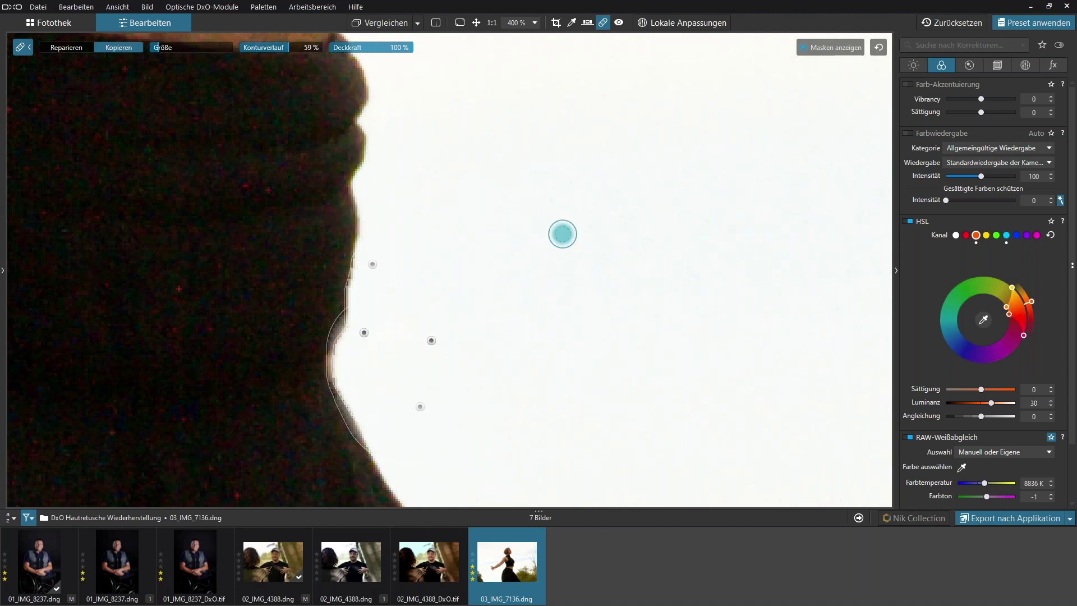
{"action": "key", "text": "Escape"}
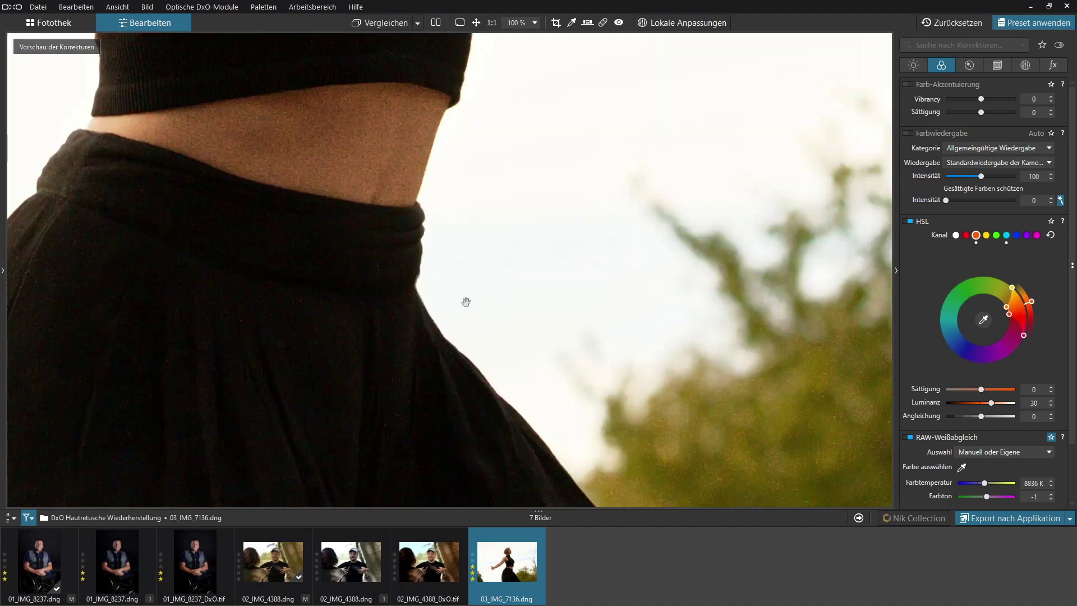
{"action": "left_click", "coordinate": [467, 302]}
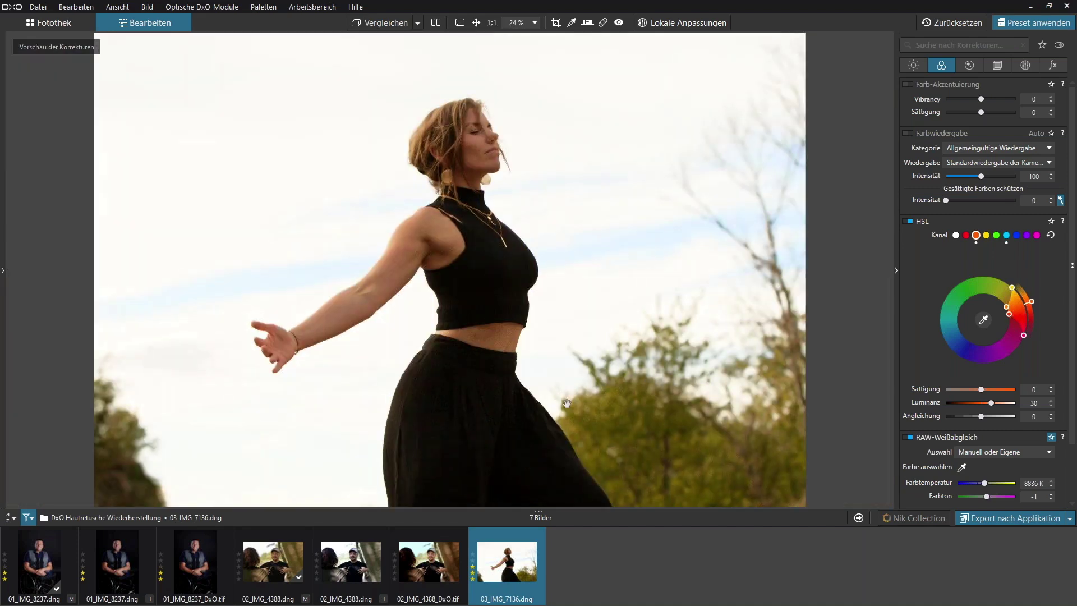
{"action": "left_click", "coordinate": [361, 22]}
{"action": "left_click", "coordinate": [361, 21]}
{"action": "left_click", "coordinate": [362, 21]}
Step: Export the dancer photo to Color Efex Pro 4 with 'Als TIFF exportieren' at 16 bit
{"action": "left_click", "coordinate": [991, 520]}
{"action": "left_click", "coordinate": [527, 304]}
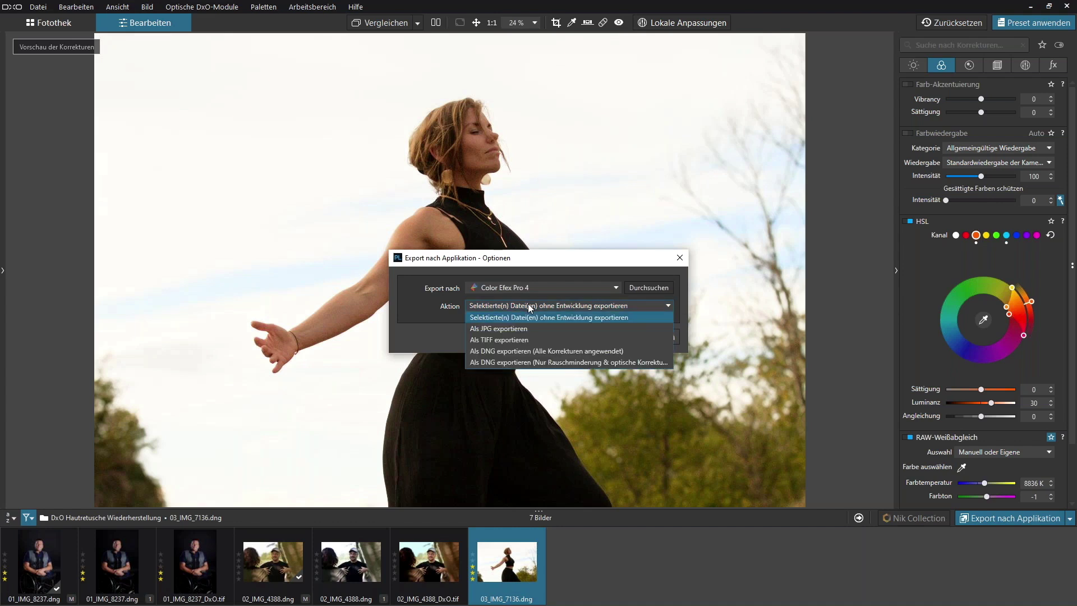
{"action": "left_click", "coordinate": [557, 339]}
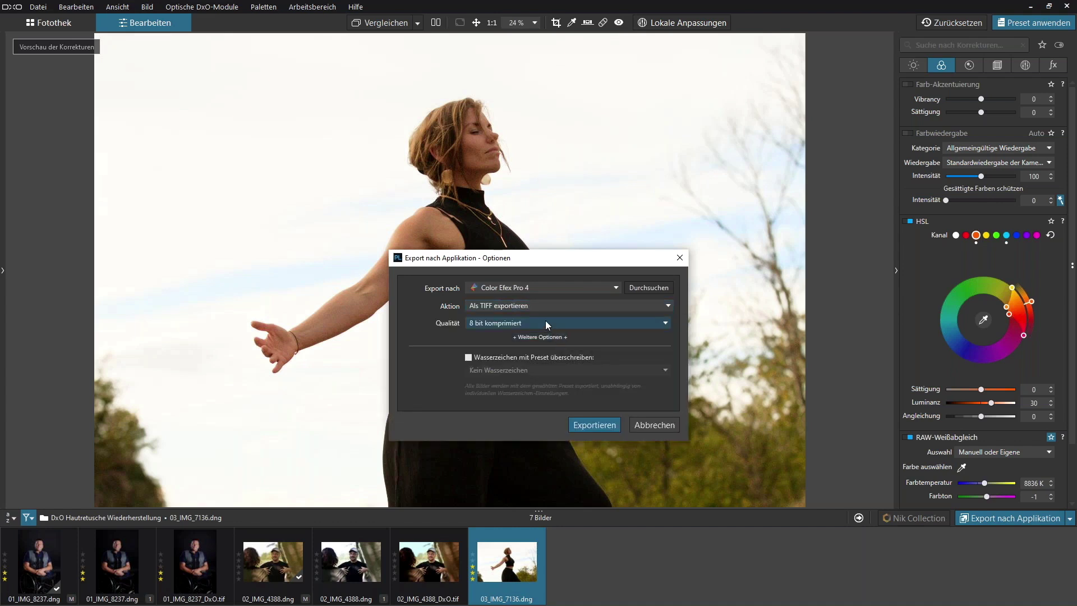
{"action": "left_click", "coordinate": [537, 357]}
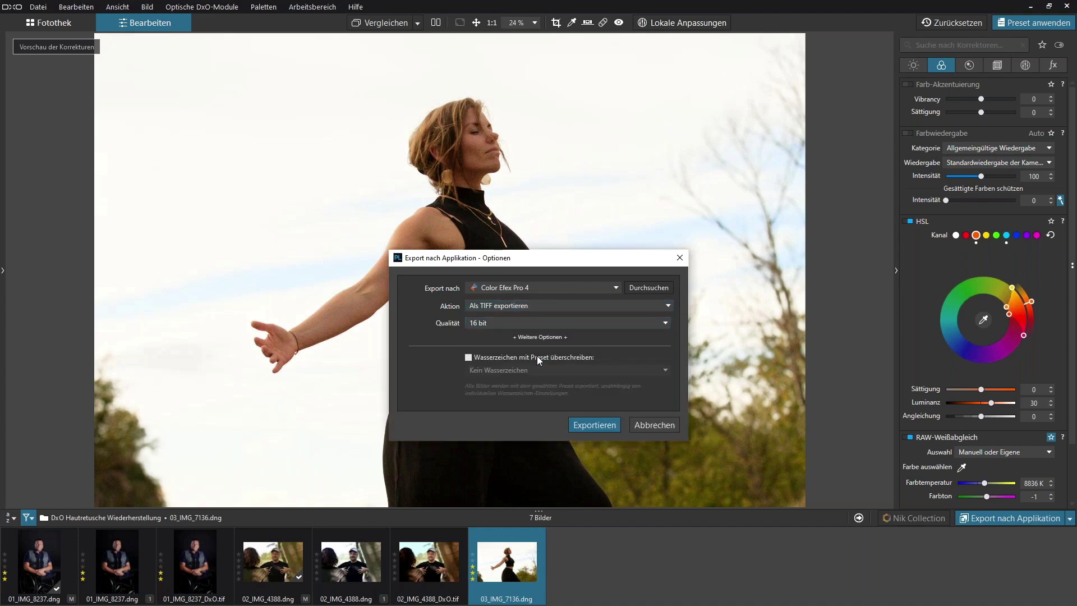
{"action": "left_click", "coordinate": [603, 424]}
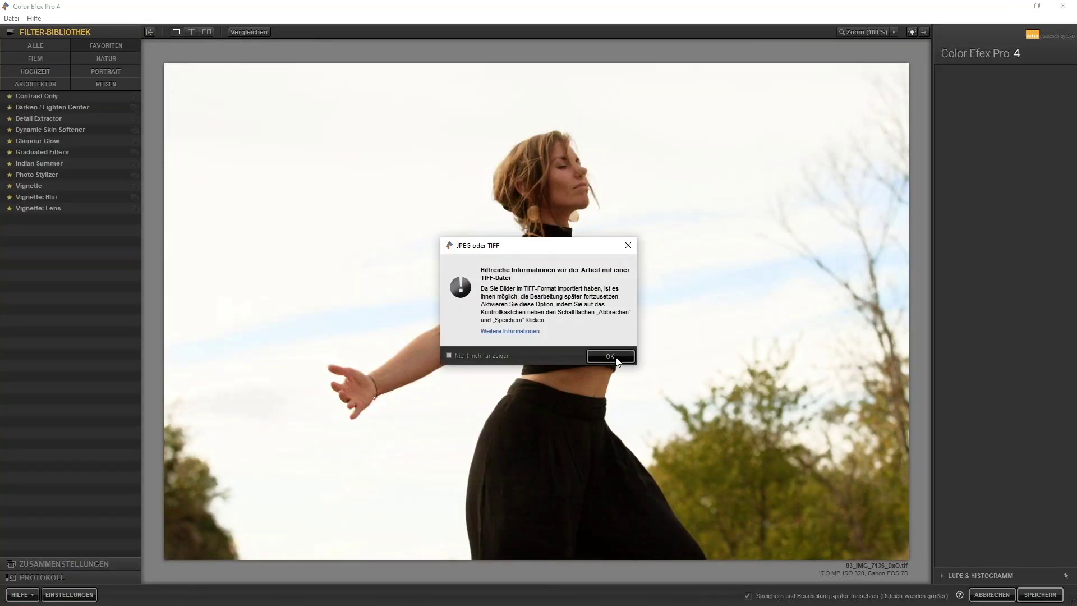
Step: Set Dynamic Skin Softener's skin colour from her shoulder and view her face at 100%
{"action": "left_click", "coordinate": [617, 359]}
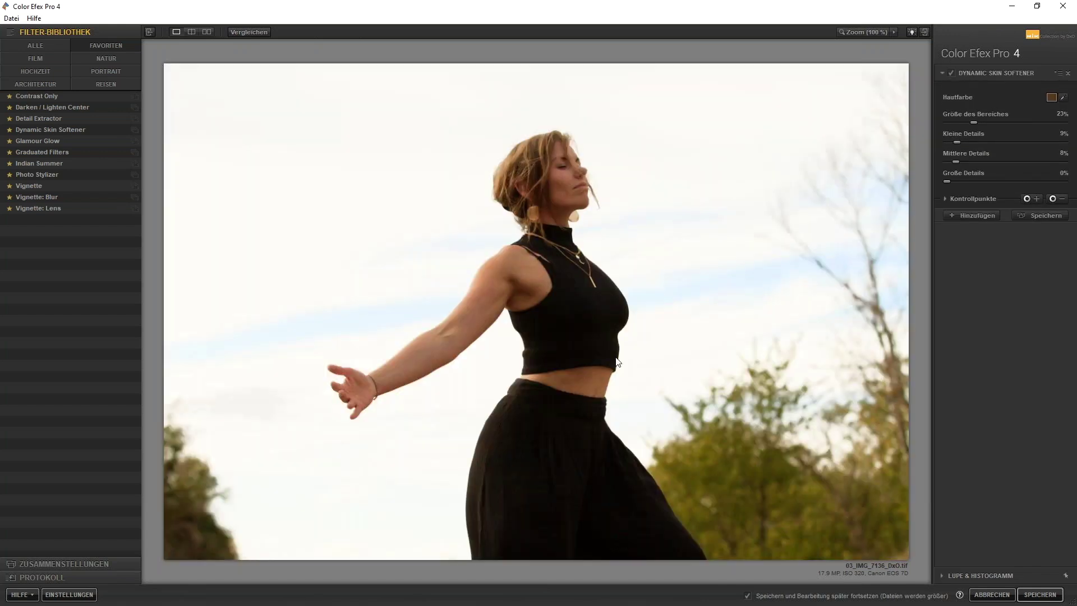
{"action": "left_click", "coordinate": [1065, 98]}
{"action": "left_click", "coordinate": [523, 261]}
{"action": "left_click", "coordinate": [860, 31]}
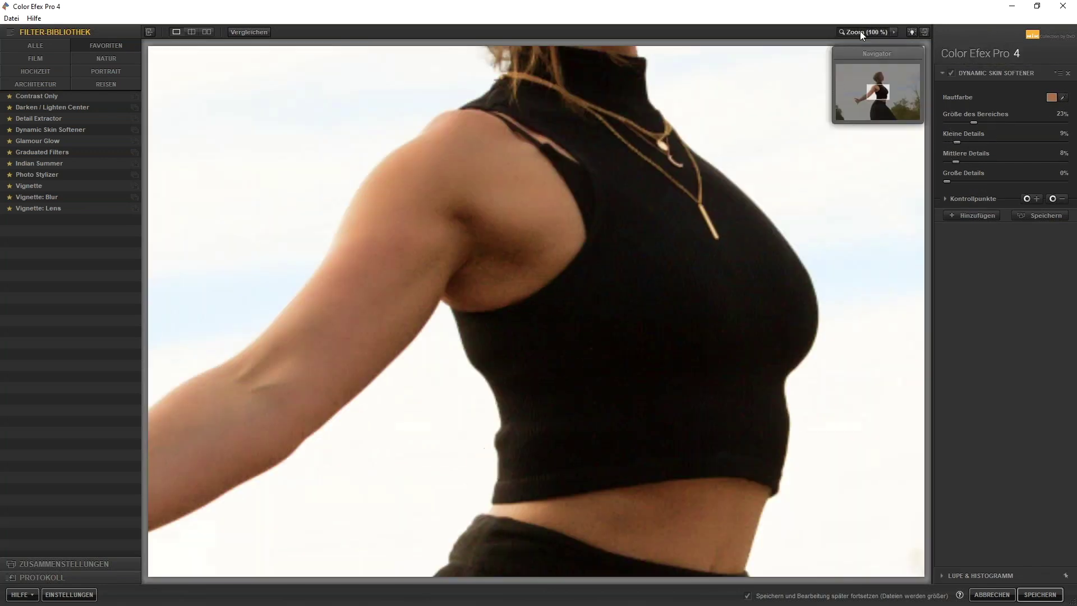
{"action": "left_click_drag", "start_coordinate": [877, 87], "coordinate": [879, 81]}
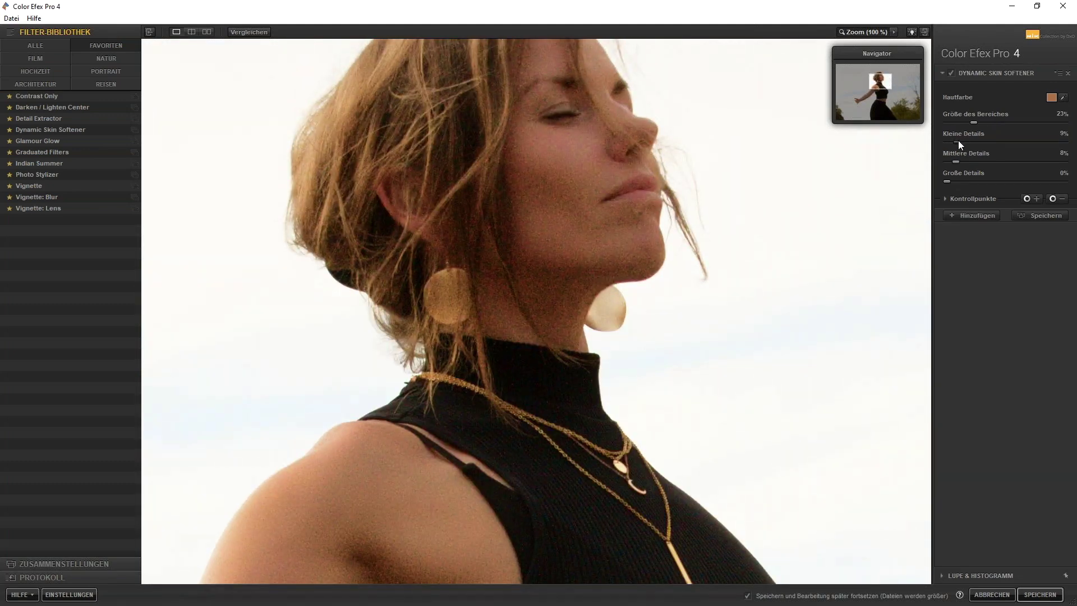
Step: Set small details 27%, medium 11%, large 21%, and toggle the filter to compare
{"action": "left_click_drag", "start_coordinate": [959, 142], "coordinate": [970, 143]}
{"action": "left_click", "coordinate": [959, 170]}
{"action": "left_click", "coordinate": [705, 202]}
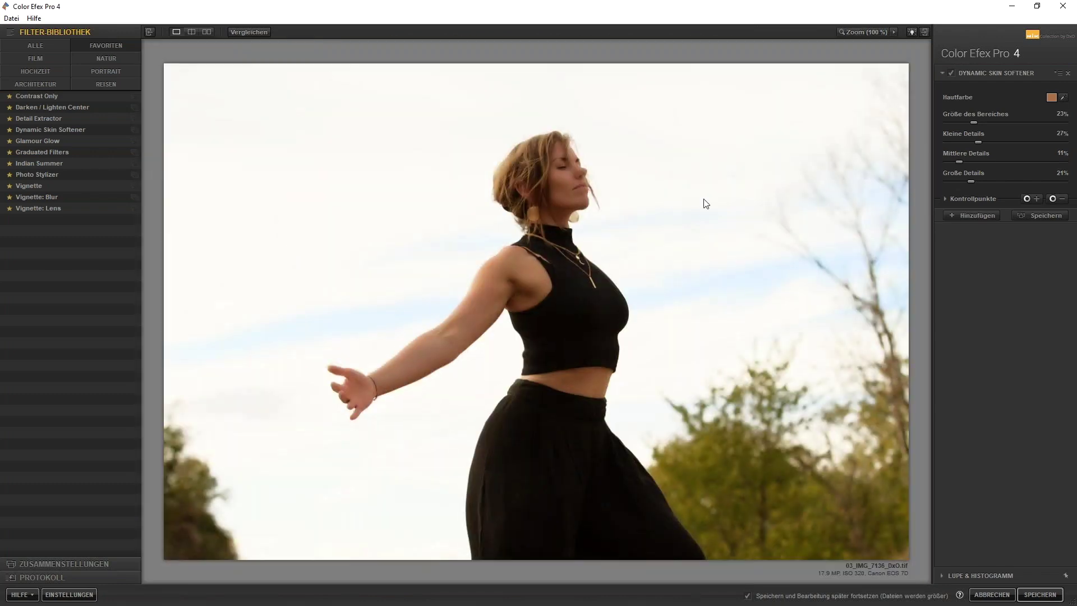
{"action": "left_click", "coordinate": [953, 72]}
{"action": "left_click", "coordinate": [952, 73]}
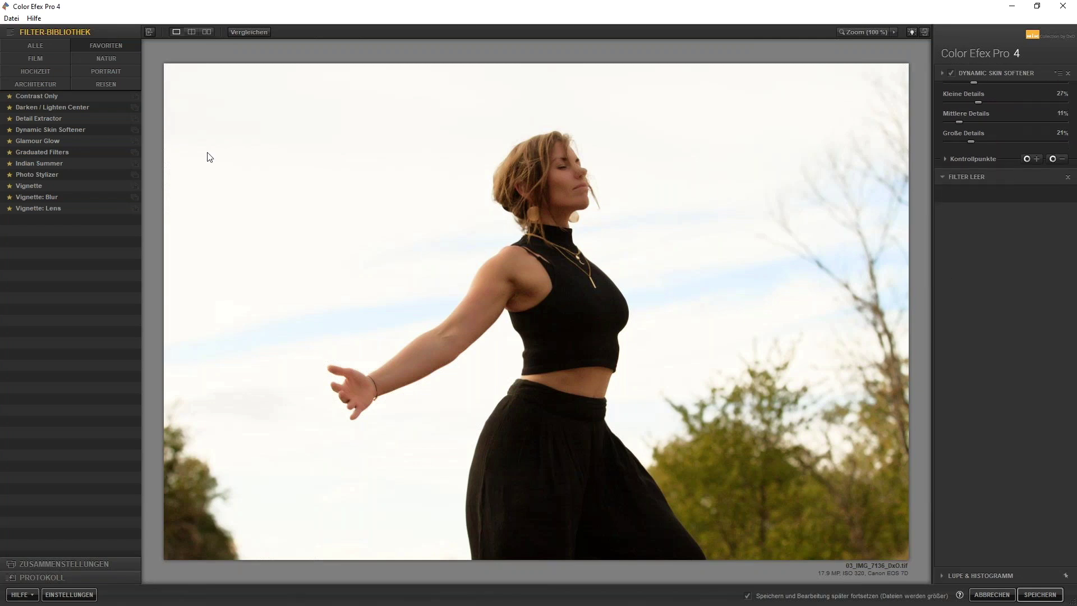
Step: Add Contrast Only at 16% strength, compare it on and off, and add an empty filter slot
{"action": "left_click", "coordinate": [36, 97]}
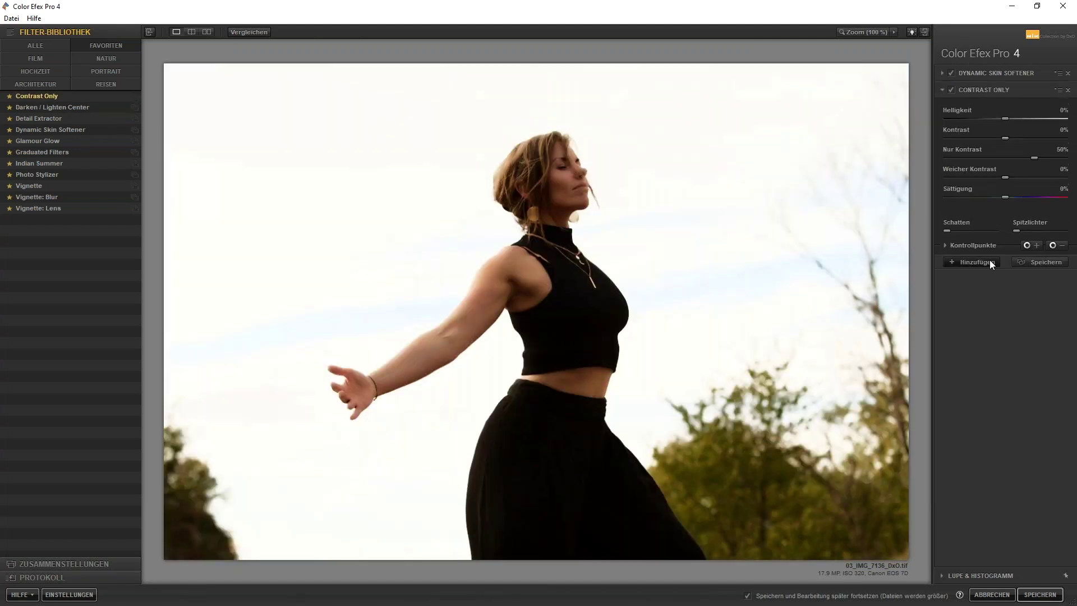
{"action": "left_click_drag", "start_coordinate": [1033, 157], "coordinate": [1013, 151]}
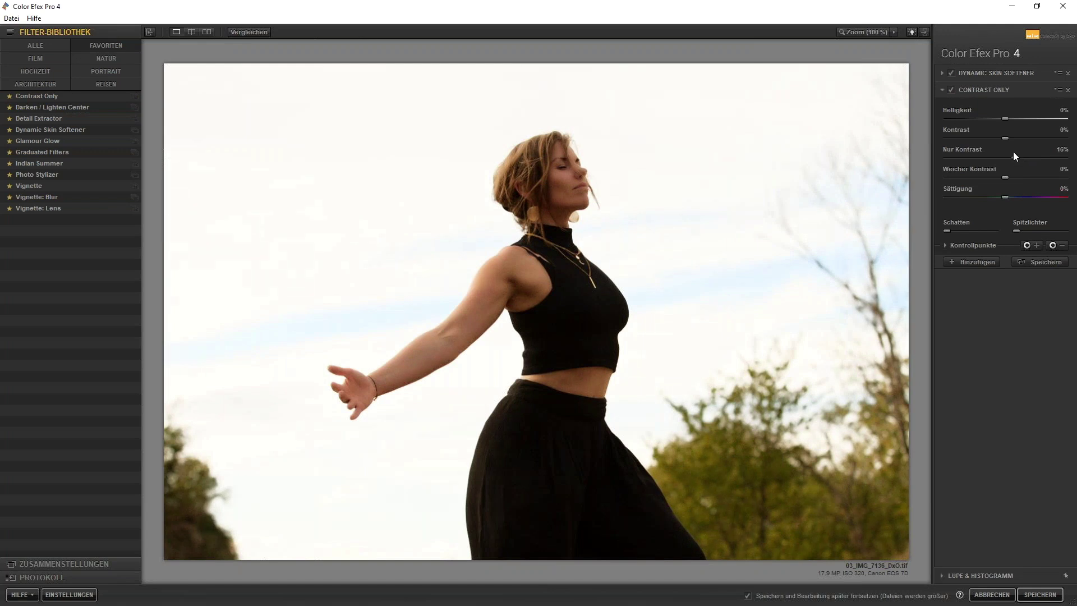
{"action": "left_click", "coordinate": [952, 90]}
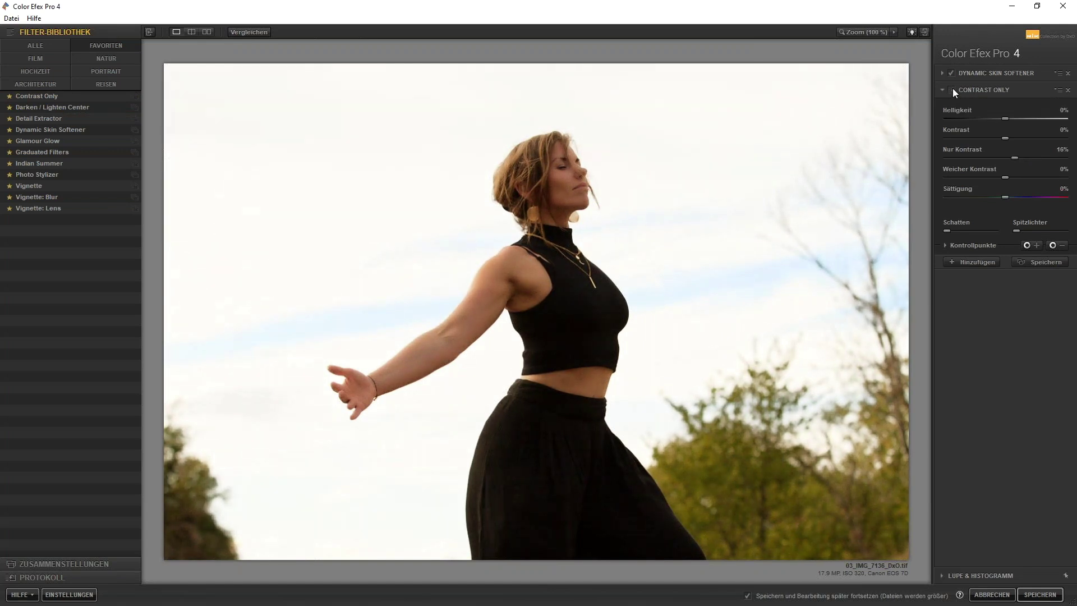
{"action": "left_click", "coordinate": [952, 90]}
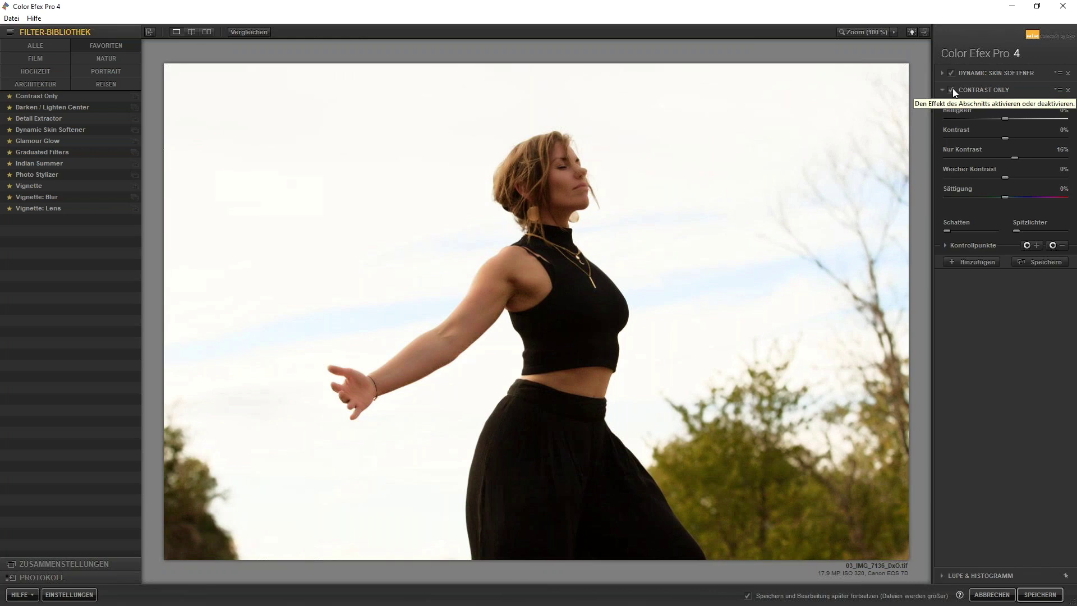
{"action": "left_click", "coordinate": [973, 264]}
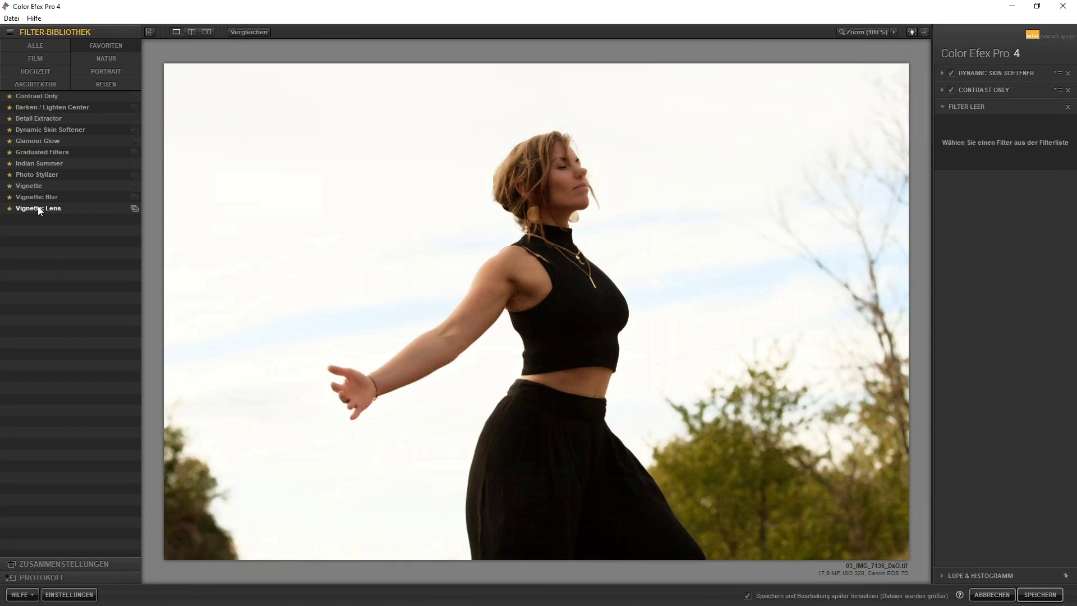
Step: Add Indian Summer with Methode 3 at 65% intensity and compare it against the original
{"action": "left_click", "coordinate": [48, 163]}
{"action": "left_click", "coordinate": [1045, 133]}
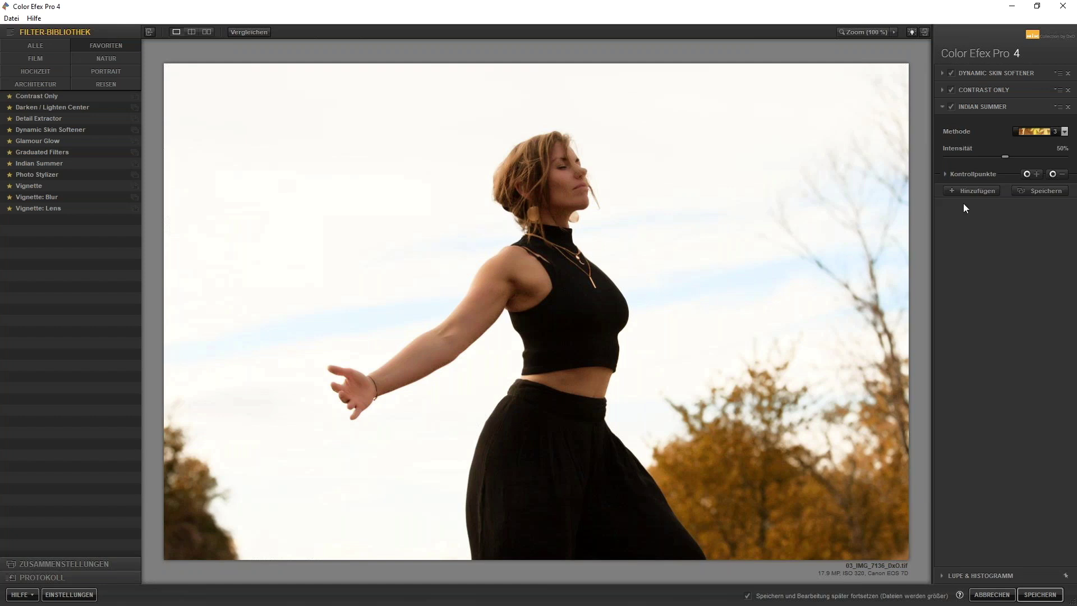
{"action": "mouse_move", "coordinate": [1007, 159]}
{"action": "left_mouse_down"}
{"action": "mouse_move", "coordinate": [1016, 156]}
{"action": "mouse_move", "coordinate": [994, 160]}
{"action": "left_mouse_up"}
{"action": "left_click", "coordinate": [251, 31]}
{"action": "left_click", "coordinate": [251, 32]}
{"action": "left_click", "coordinate": [251, 31]}
{"action": "left_click", "coordinate": [251, 32]}
{"action": "left_click", "coordinate": [251, 32]}
Step: Save the Indian Summer three-filter stack as a new custom composition ending in '02'
{"action": "left_click", "coordinate": [1045, 191]}
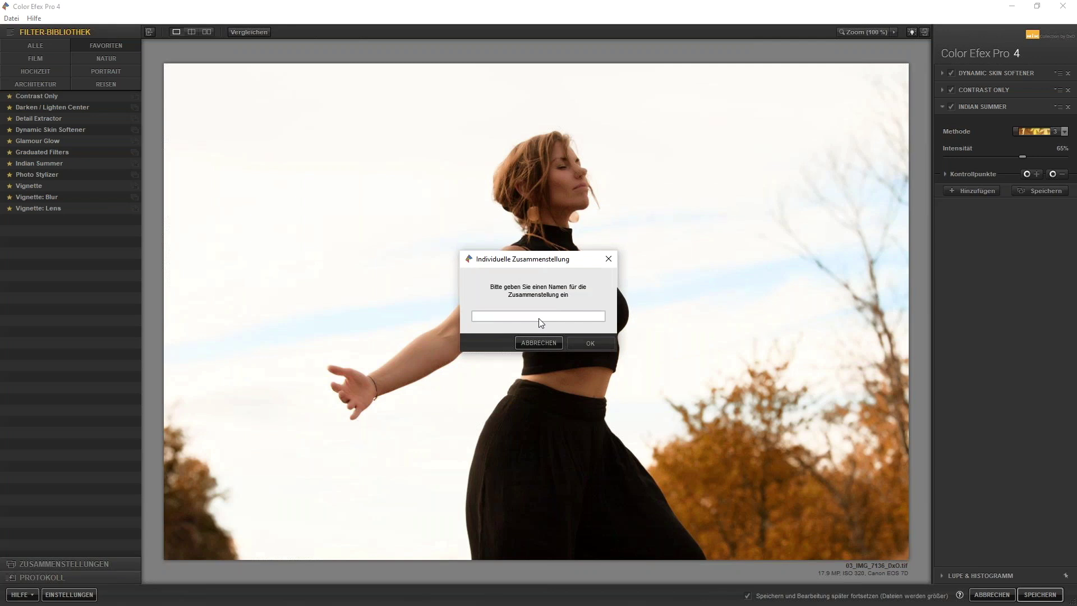
{"action": "type", "text": "Ka"}
{"action": "type", "text": "trin "}
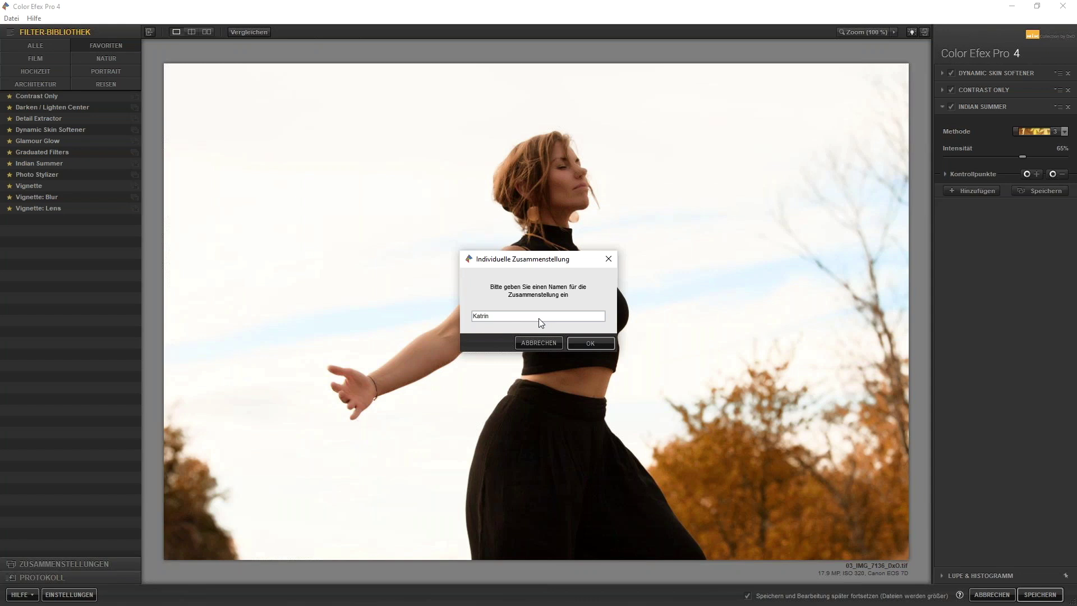
{"action": "type", "text": "02"}
{"action": "left_click", "coordinate": [584, 346]}
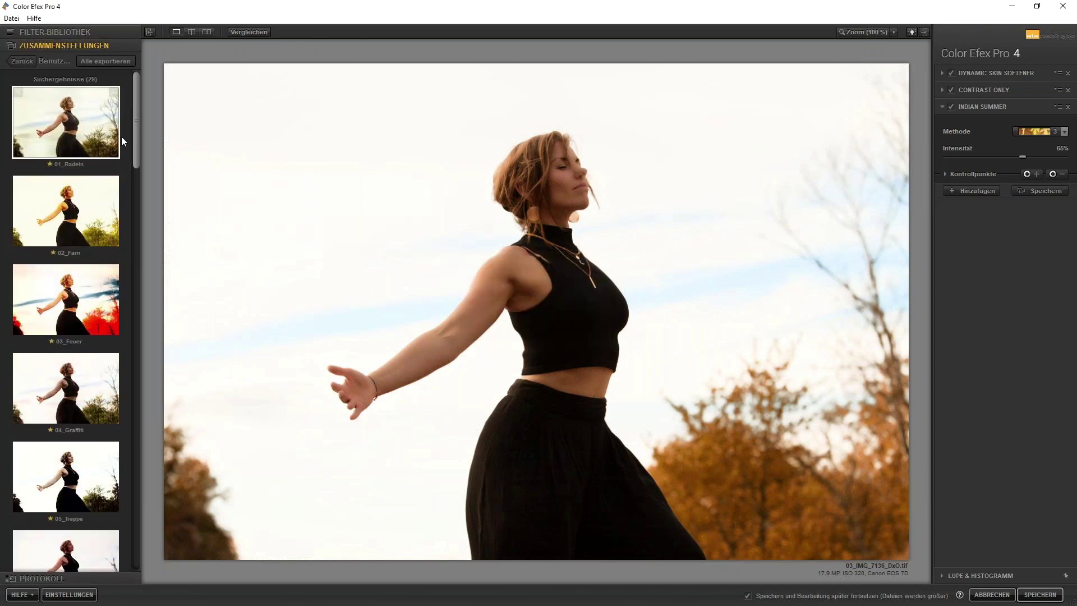
Step: Scroll down the Zusammenstellungen list and apply an earlier saved composition
{"action": "scroll", "coordinate": [61, 271], "scroll_direction": "down", "scroll_amount": 1}
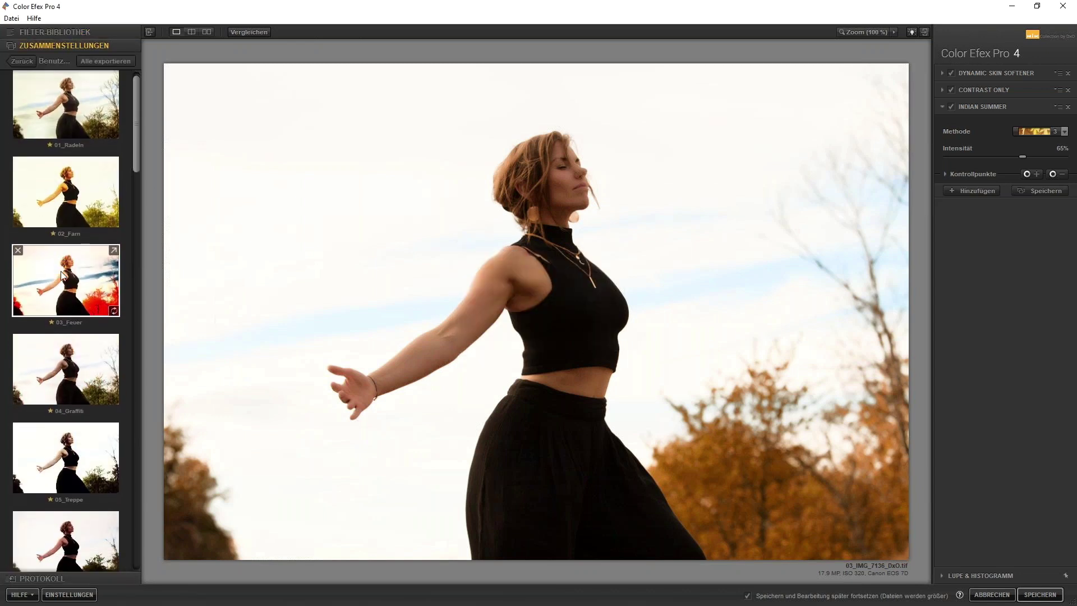
{"action": "scroll", "coordinate": [61, 271], "scroll_direction": "down", "scroll_amount": 2}
{"action": "scroll", "coordinate": [62, 275], "scroll_direction": "down", "scroll_amount": 2}
{"action": "scroll", "coordinate": [62, 275], "scroll_direction": "down", "scroll_amount": 4}
{"action": "scroll", "coordinate": [62, 274], "scroll_direction": "down", "scroll_amount": 4}
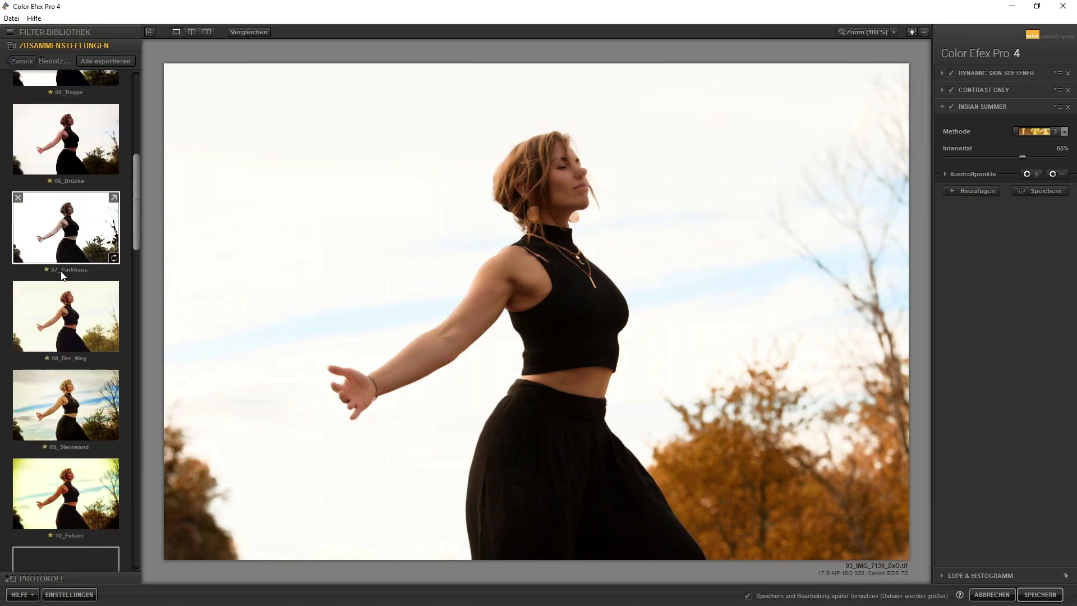
{"action": "scroll", "coordinate": [62, 275], "scroll_direction": "down", "scroll_amount": 4}
{"action": "scroll", "coordinate": [61, 275], "scroll_direction": "down", "scroll_amount": 4}
{"action": "scroll", "coordinate": [61, 271], "scroll_direction": "down", "scroll_amount": 2}
{"action": "scroll", "coordinate": [60, 271], "scroll_direction": "down", "scroll_amount": 5}
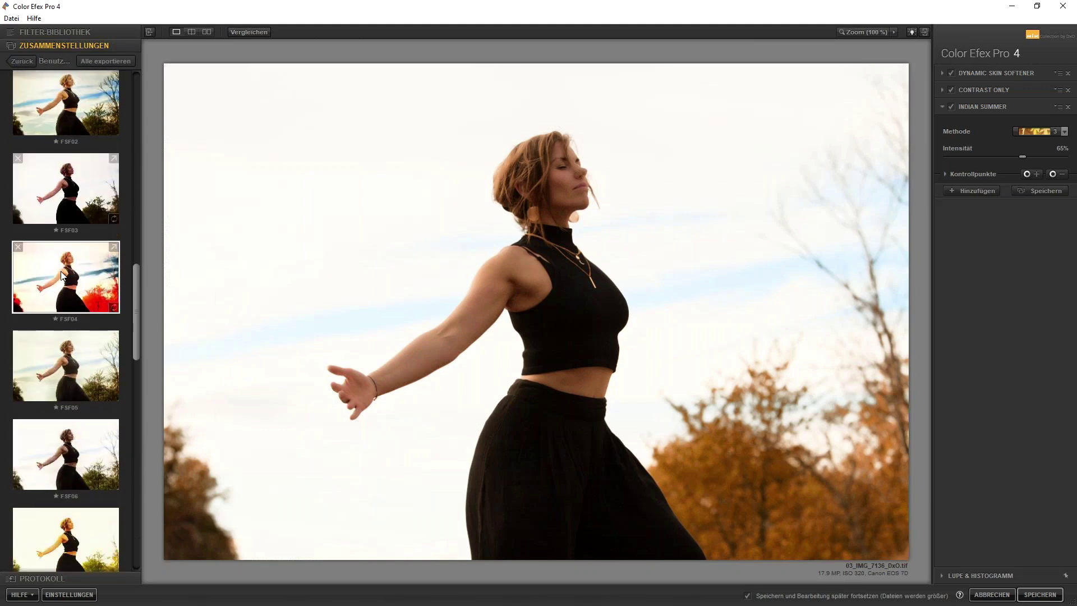
{"action": "scroll", "coordinate": [61, 271], "scroll_direction": "down", "scroll_amount": 1}
{"action": "scroll", "coordinate": [60, 271], "scroll_direction": "down", "scroll_amount": 2}
{"action": "scroll", "coordinate": [61, 271], "scroll_direction": "down", "scroll_amount": 2}
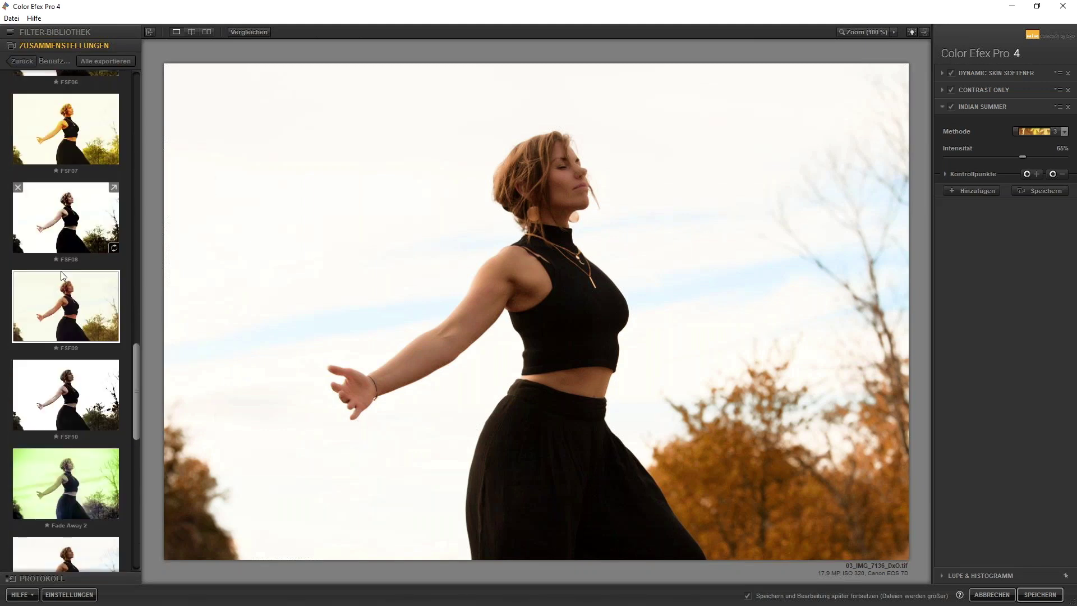
{"action": "scroll", "coordinate": [60, 271], "scroll_direction": "down", "scroll_amount": 2}
{"action": "scroll", "coordinate": [60, 271], "scroll_direction": "down", "scroll_amount": 2}
{"action": "scroll", "coordinate": [61, 271], "scroll_direction": "down", "scroll_amount": 2}
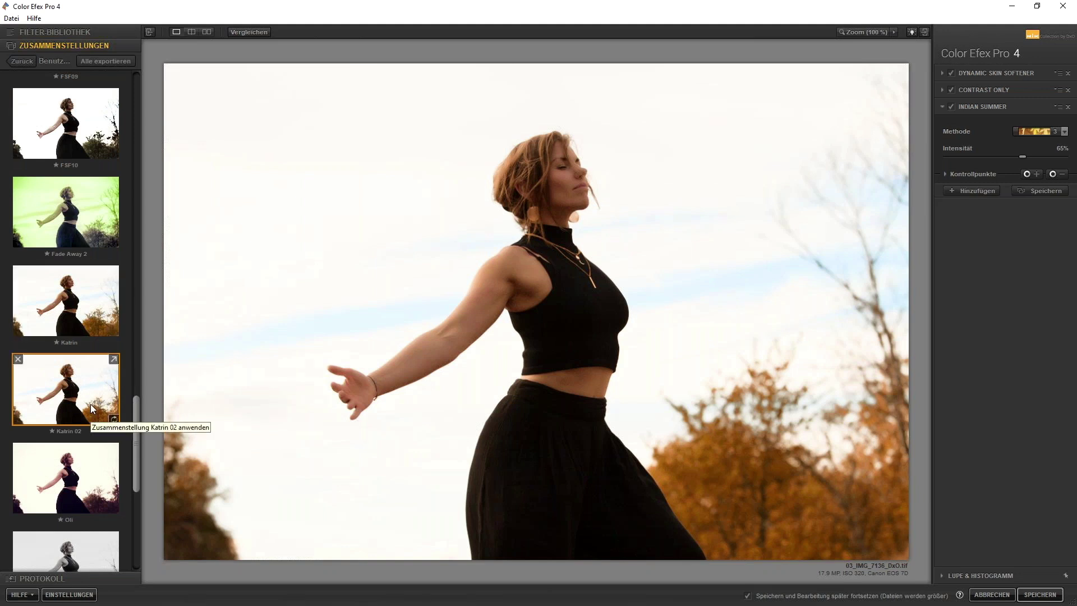
{"action": "left_click", "coordinate": [82, 313]}
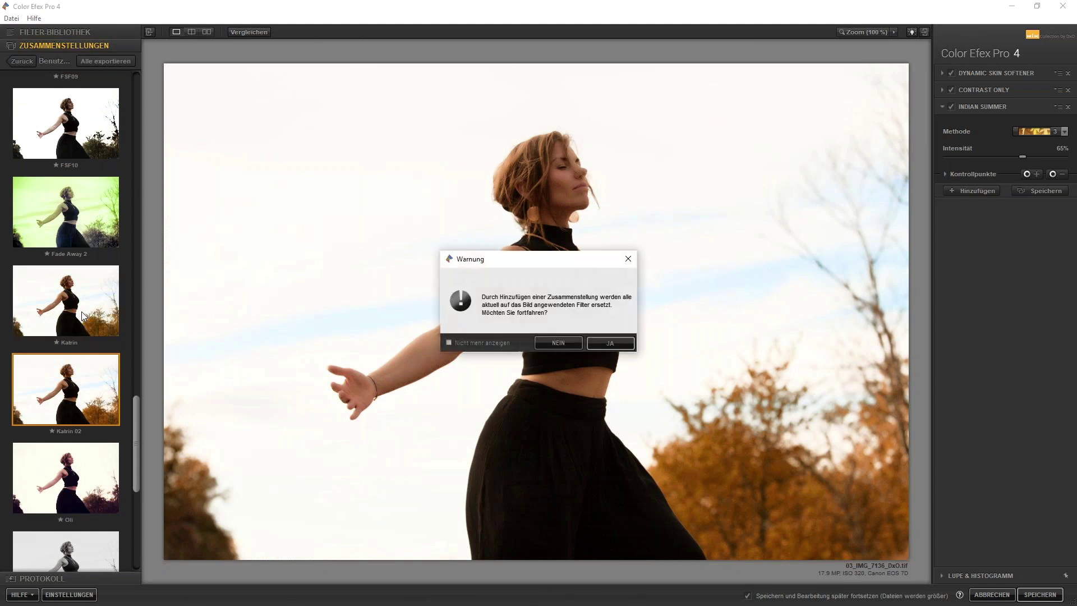
Step: Confirm replacing the filters, reapply the newly saved composition, and save the photo back
{"action": "left_click", "coordinate": [609, 345]}
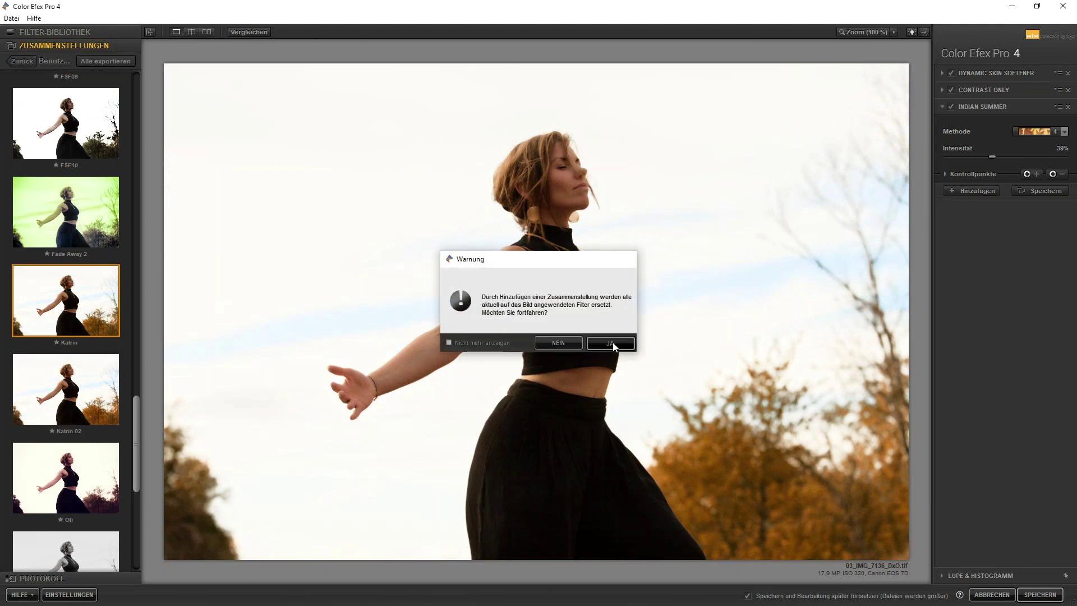
{"action": "left_click", "coordinate": [613, 345]}
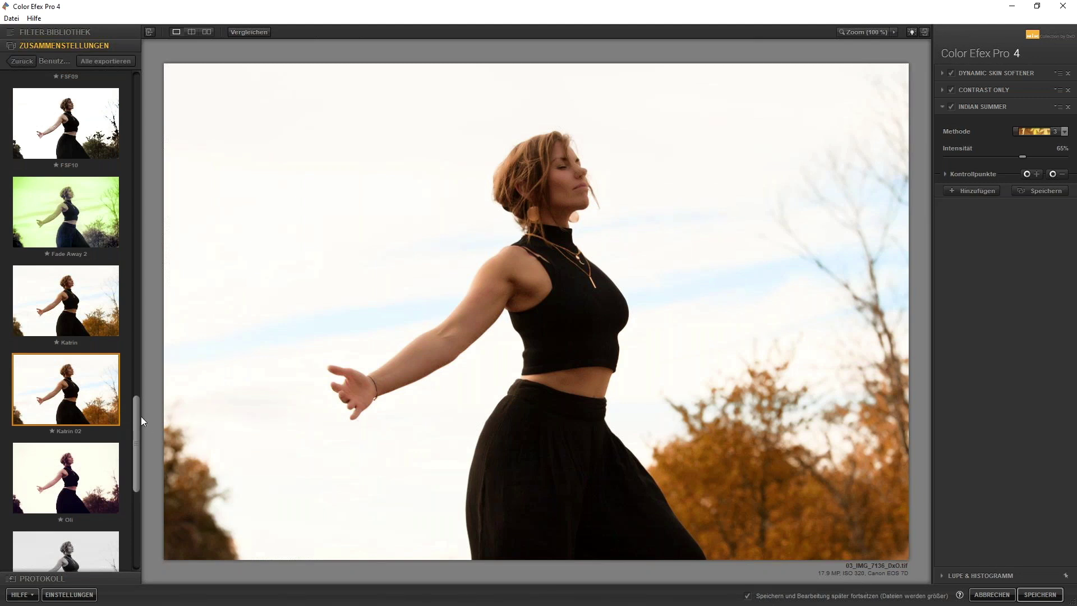
{"action": "left_click", "coordinate": [1045, 598]}
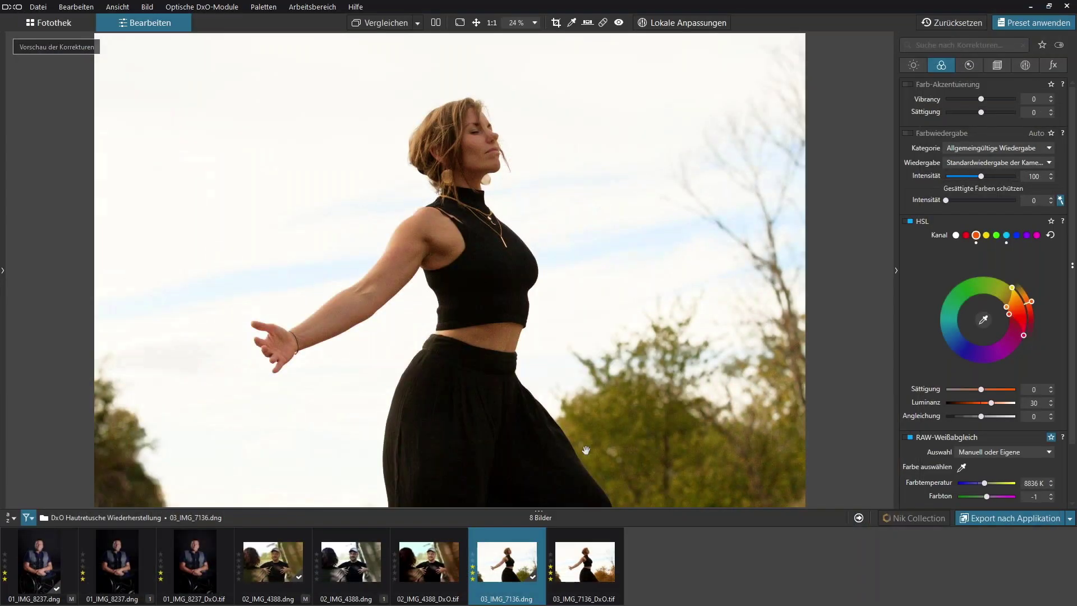
Step: Create a virtual copy of the DNG with corrections reset, then view 03_IMG_7136_DxO.tif
{"action": "right_click", "coordinate": [504, 563]}
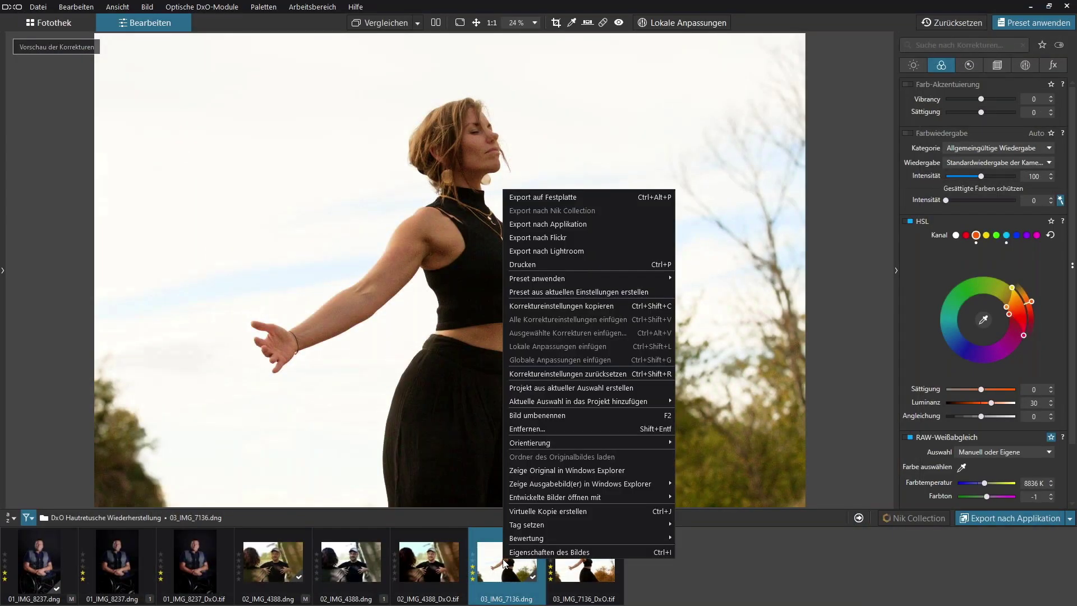
{"action": "left_click", "coordinate": [530, 512]}
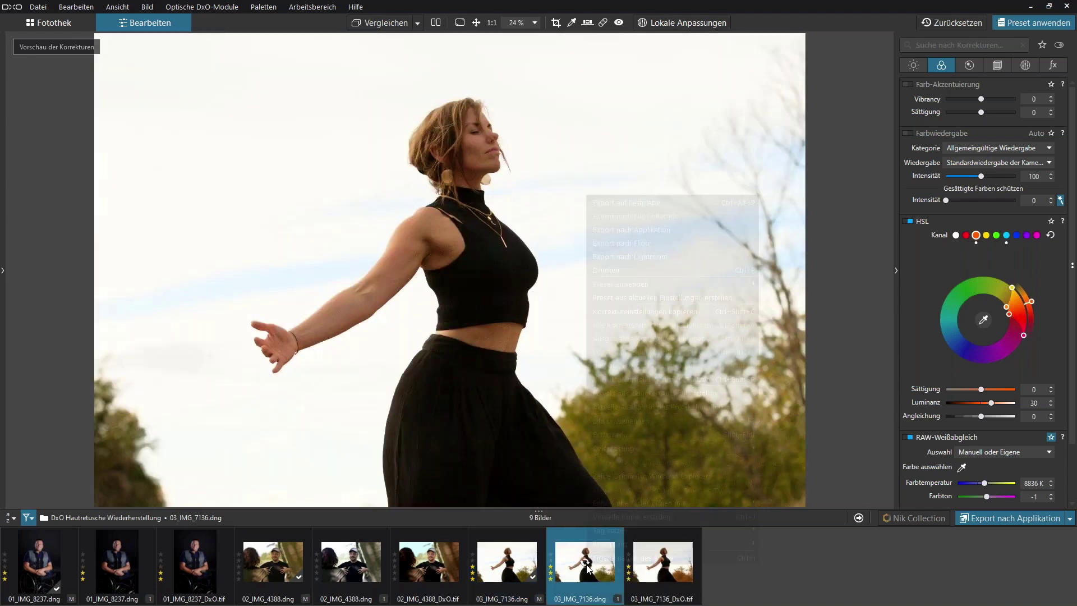
{"action": "right_click", "coordinate": [588, 569]}
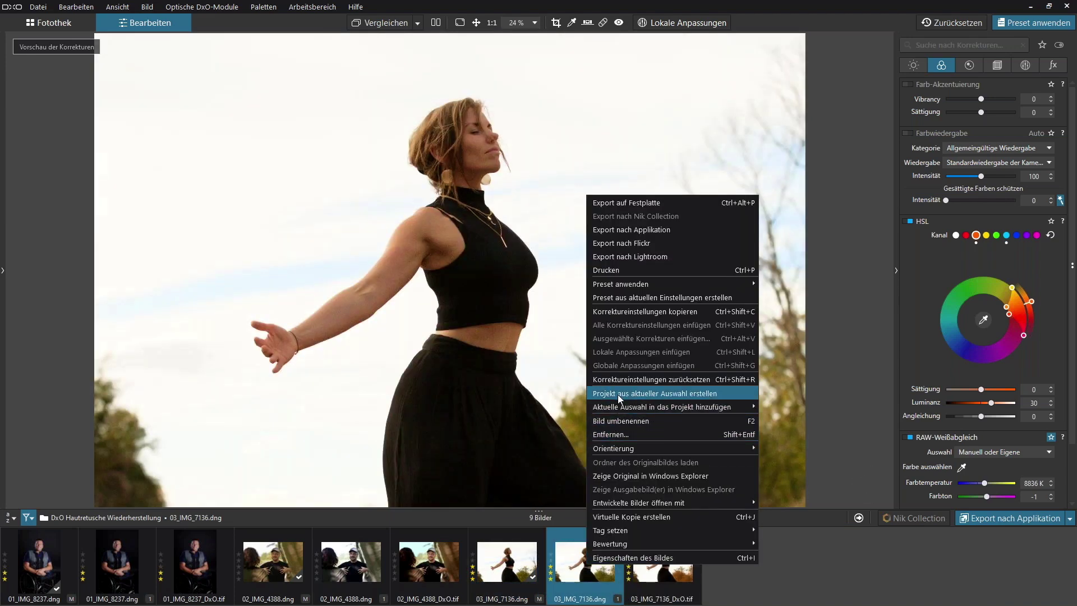
{"action": "left_click", "coordinate": [628, 380]}
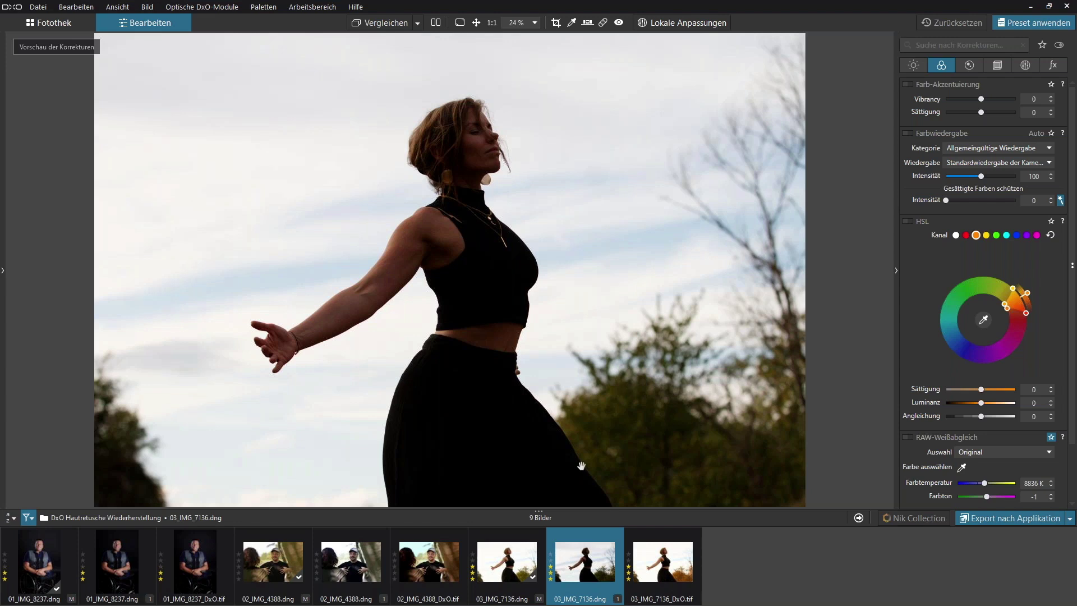
{"action": "left_click", "coordinate": [510, 566]}
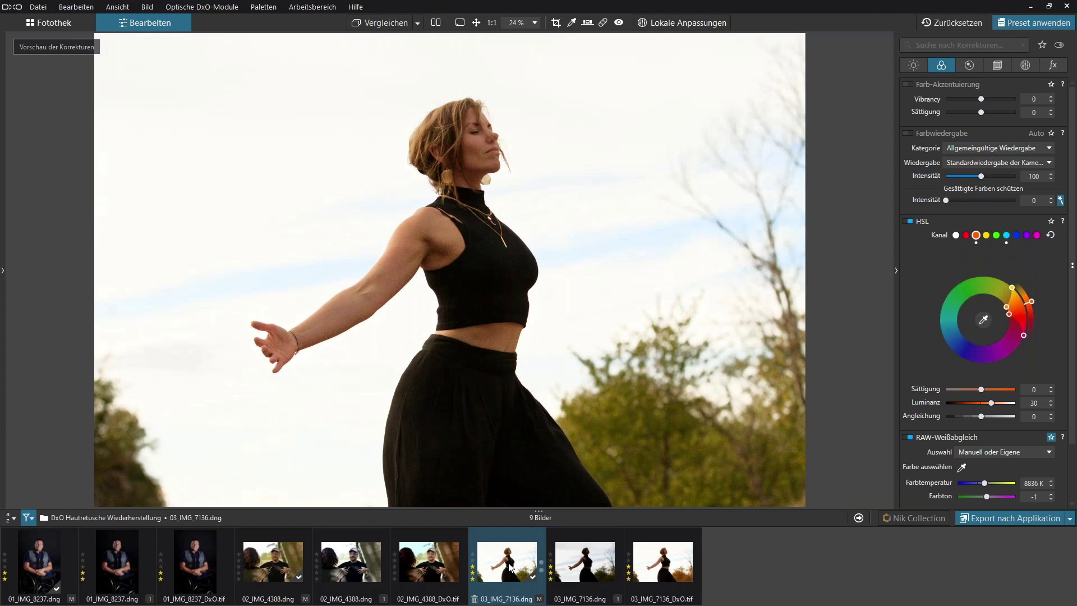
{"action": "left_click", "coordinate": [664, 571]}
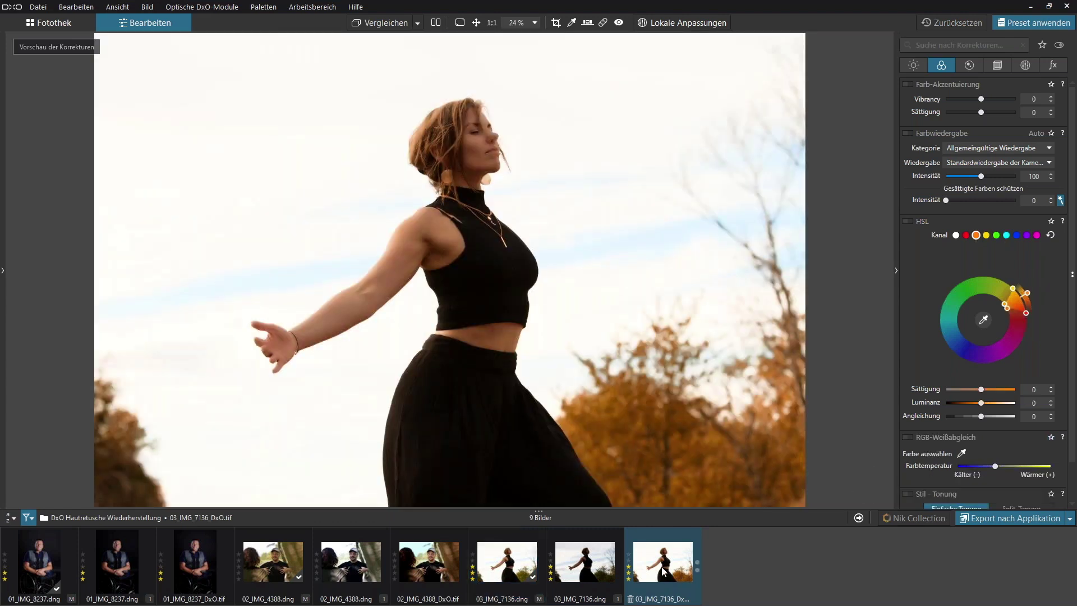